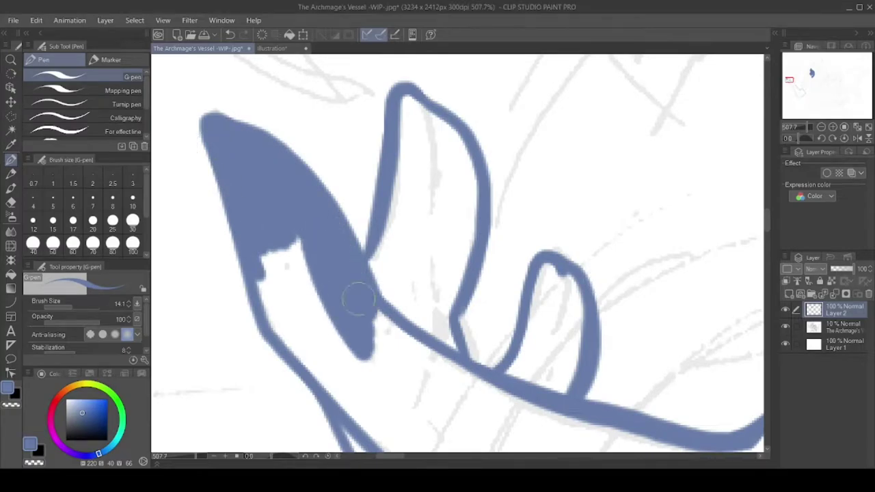
# - Outline the raised hand's palm with a polyline selection, fill it with blue, and deselect
pyautogui.scroll(-3, 502, 89)
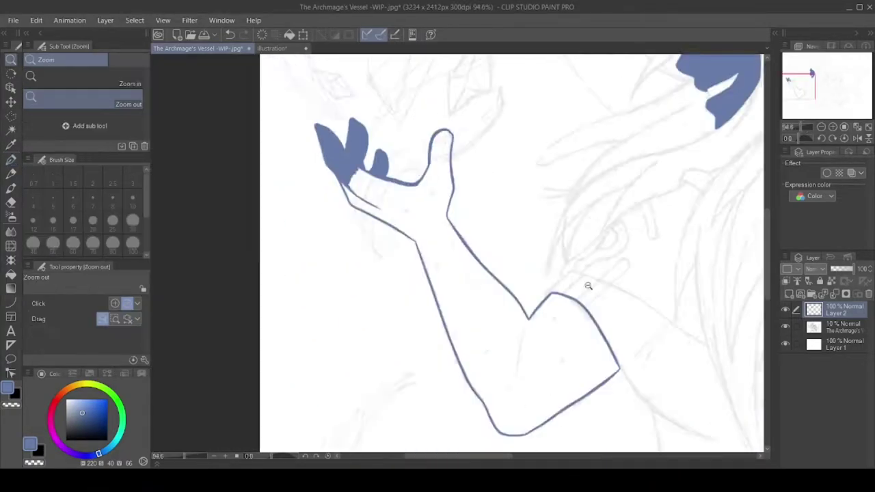
pyautogui.scroll(3, 414, 230)
pyautogui.moveTo(426, 179)
pyautogui.mouseDown()
pyautogui.moveTo(657, 170)
pyautogui.moveTo(396, 143)
pyautogui.mouseUp()
pyautogui.press('m')
pyautogui.scroll(-3, 457, 367)
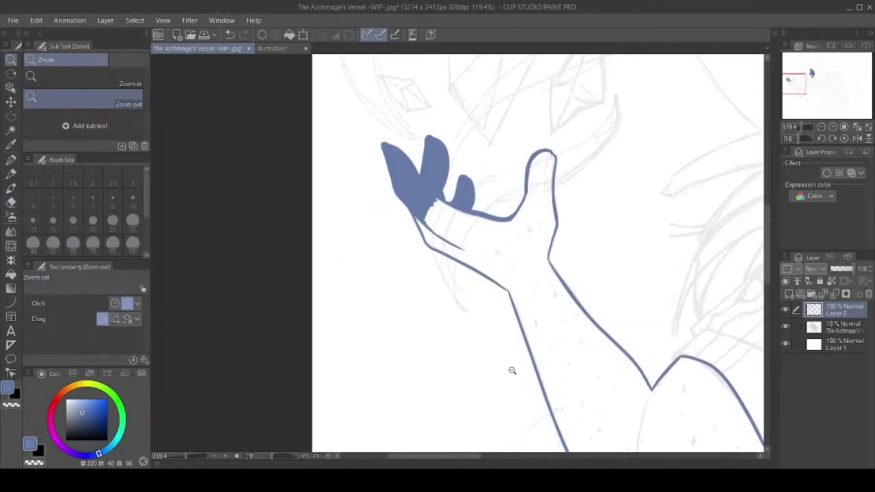
pyautogui.scroll(2, 457, 367)
pyautogui.click(274, 195)
pyautogui.click(307, 269)
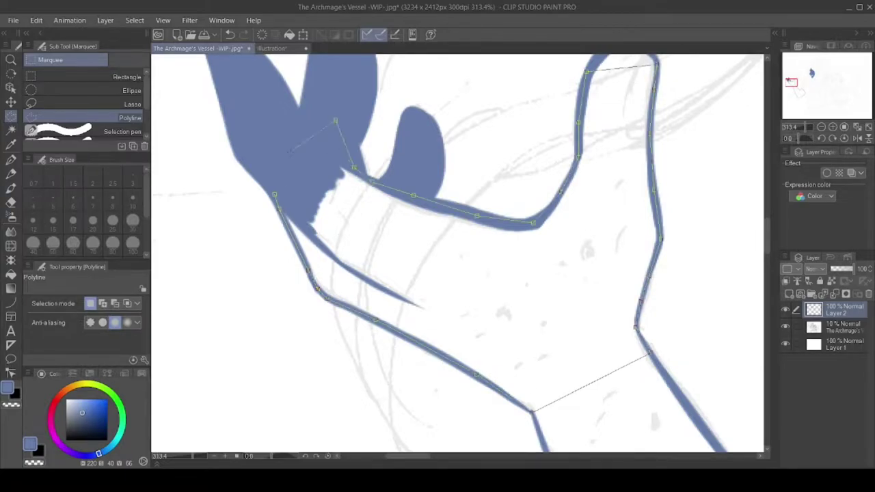
pyautogui.doubleClick(649, 352)
pyautogui.hotkey('alt', 'Delete')
pyautogui.hotkey('ctrl', 'd')
# - Fill the raised forearm and upper arm with the same blue using a polyline selection, then deselect
pyautogui.press('p')
pyautogui.scroll(3, 646, 240)
pyautogui.press('m')
pyautogui.scroll(-3, 600, 257)
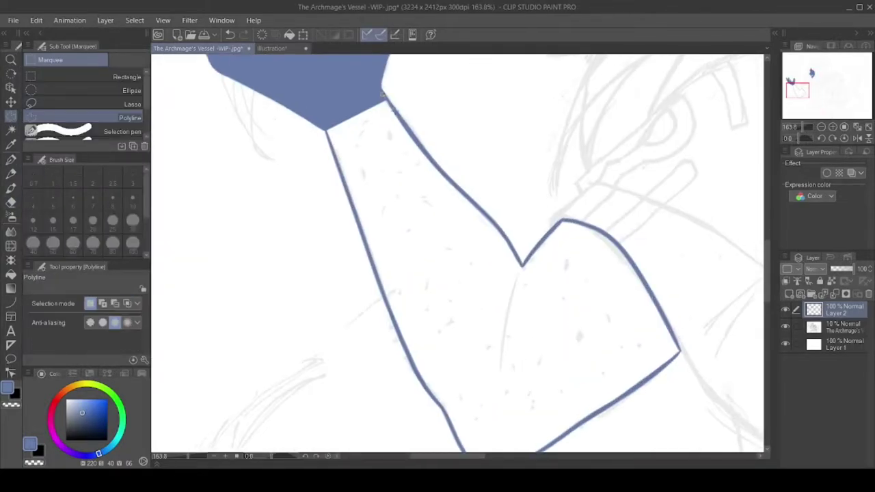
pyautogui.hotkey('alt', 'Delete')
pyautogui.hotkey('ctrl', 'd')
pyautogui.scroll(-3, 622, 430)
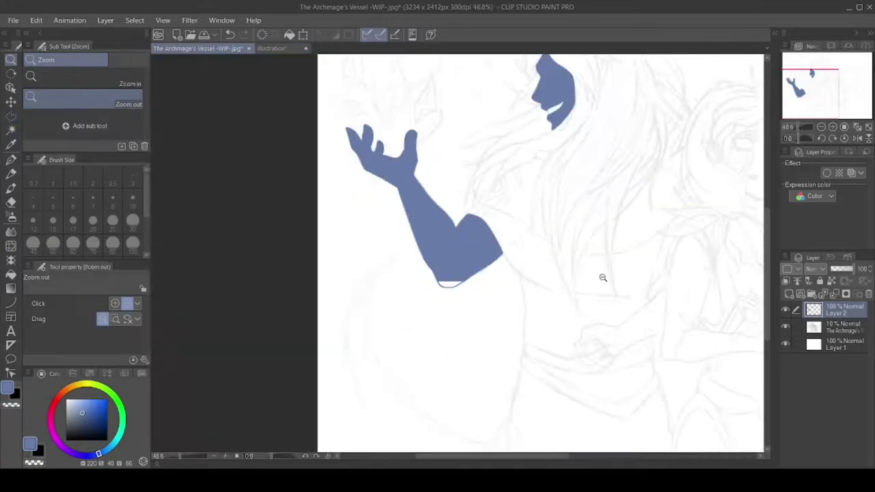
# - Fill the remaining white gap at the elbow of the raised arm with blue
pyautogui.press('p')
pyautogui.scroll(5, 437, 260)
pyautogui.press('m')
pyautogui.scroll(-5, 602, 253)
pyautogui.scroll(3, 703, 195)
# - Trace the outline of the second arm's fist and forearm over the sketch with the blue G-pen
pyautogui.press('p')
pyautogui.scroll(5, 704, 195)
pyautogui.moveTo(371, 97); pyautogui.dragTo(381, 290)
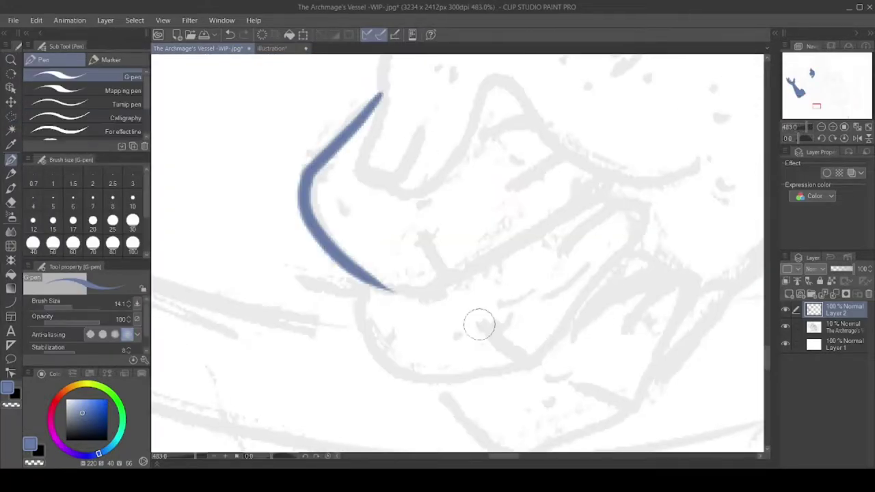
pyautogui.moveTo(303, 59); pyautogui.dragTo(523, 336)
pyautogui.moveTo(420, 244); pyautogui.dragTo(234, 420)
pyautogui.moveTo(300, 438)
pyautogui.mouseDown()
pyautogui.moveTo(320, 295)
pyautogui.moveTo(547, 225)
pyautogui.mouseUp()
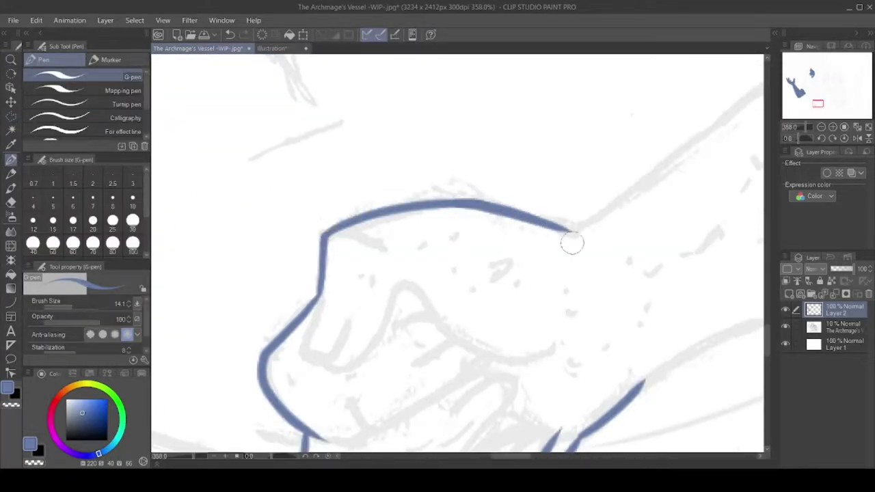
pyautogui.moveTo(283, 274); pyautogui.dragTo(523, 88)
pyautogui.moveTo(175, 390); pyautogui.dragTo(537, 282)
pyautogui.press('/')
# - Select the inside of the outlined fist with a polyline selection and fill it with blue
pyautogui.scroll(-10, 484, 373)
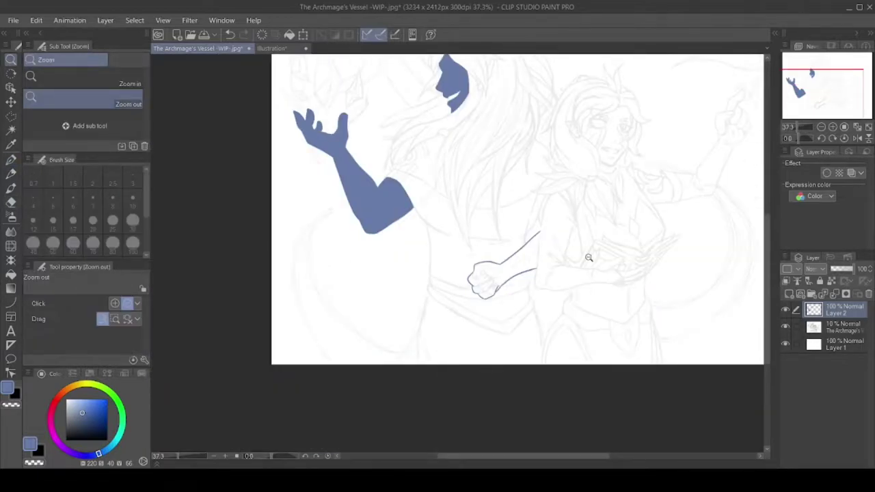
pyautogui.press('m')
pyautogui.scroll(8, 490, 283)
pyautogui.click(406, 92)
pyautogui.click(358, 104)
pyautogui.click(329, 119)
pyautogui.click(327, 173)
pyautogui.click(277, 225)
pyautogui.hotkey('alt', 'BackSpace')
# - Select the inside of the second forearm with a polyline selection and fill it with blue
pyautogui.scroll(-5, 513, 288)
pyautogui.scroll(4, 601, 113)
pyautogui.scroll(-3, 391, 414)
pyautogui.scroll(2, 390, 414)
pyautogui.click(350, 272)
pyautogui.click(427, 214)
pyautogui.click(520, 127)
pyautogui.hotkey('alt', 'BackSpace')
pyautogui.scroll(-8, 398, 404)
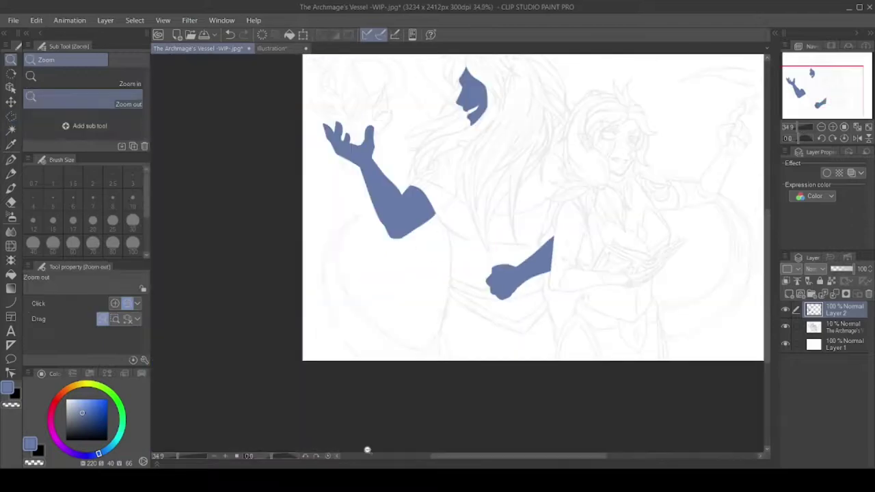
# - Try shading the selected upper arm in dark purple with the watercolor brushes
pyautogui.press('b')
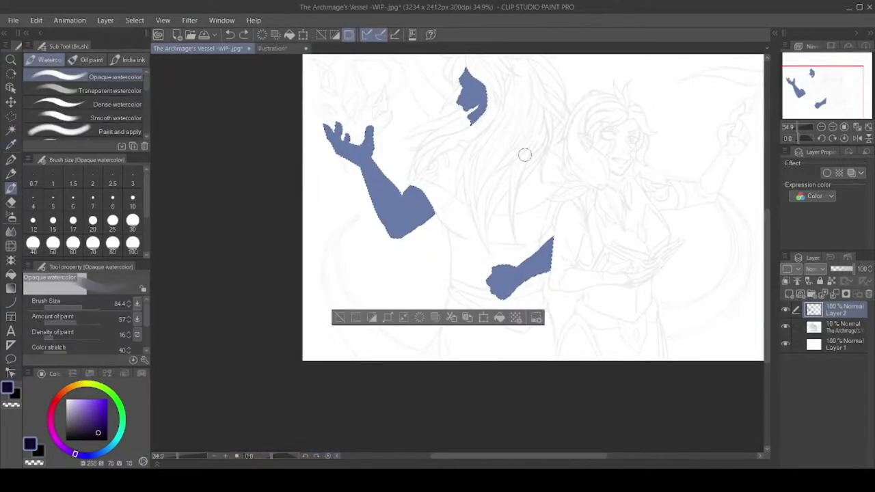
pyautogui.press('b')
pyautogui.press('b')
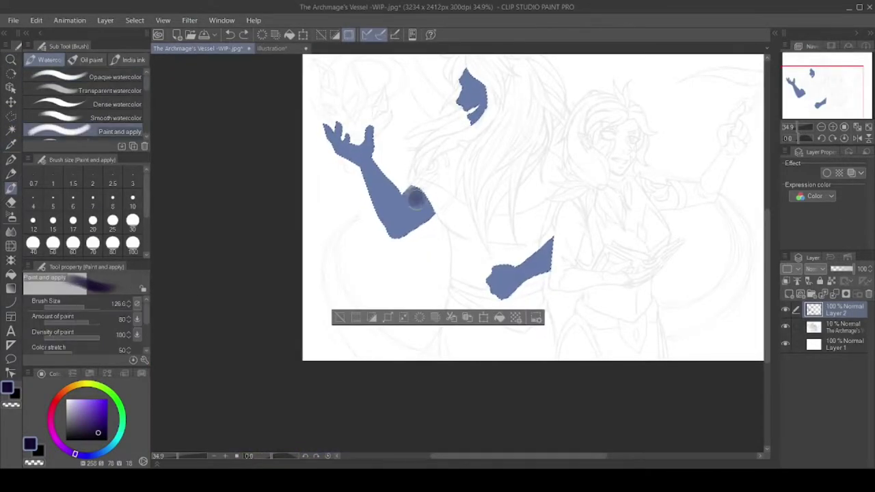
pyautogui.click(82, 104)
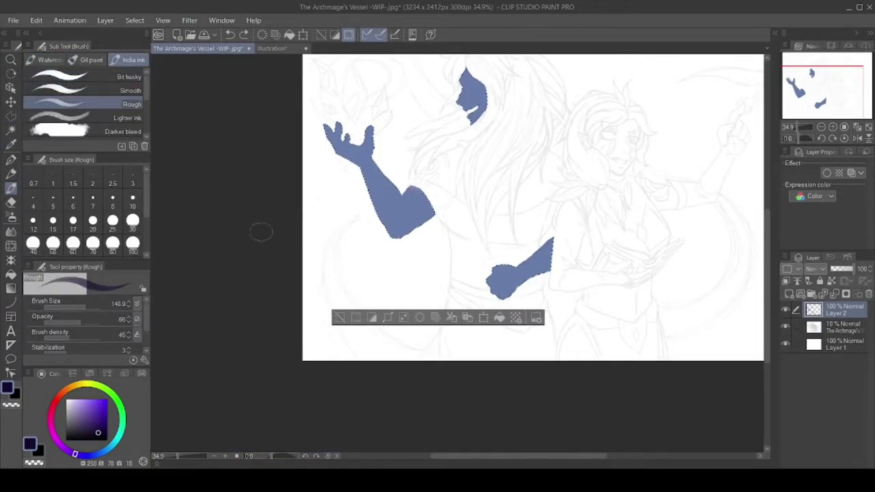
# - Try grading both arms from dark purple to light blue with the India ink brushes and Blur, then undo it
pyautogui.press('b')
pyautogui.press('b')
pyautogui.press('b')
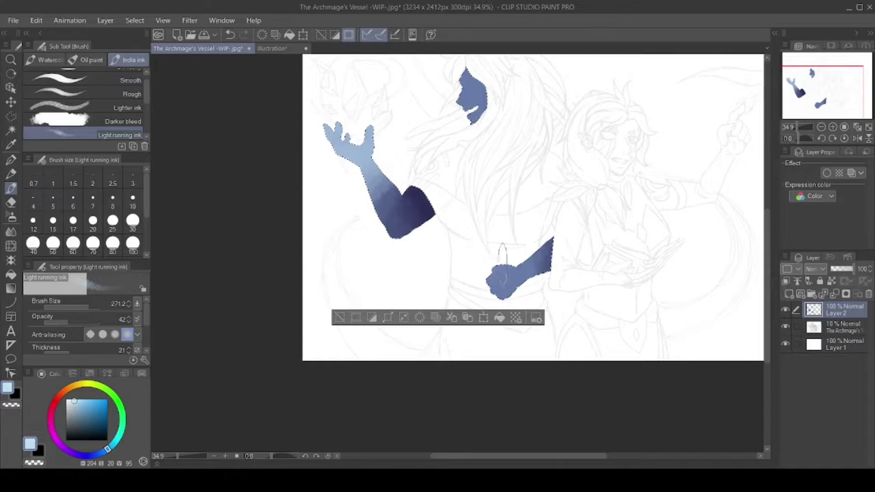
pyautogui.press('j')
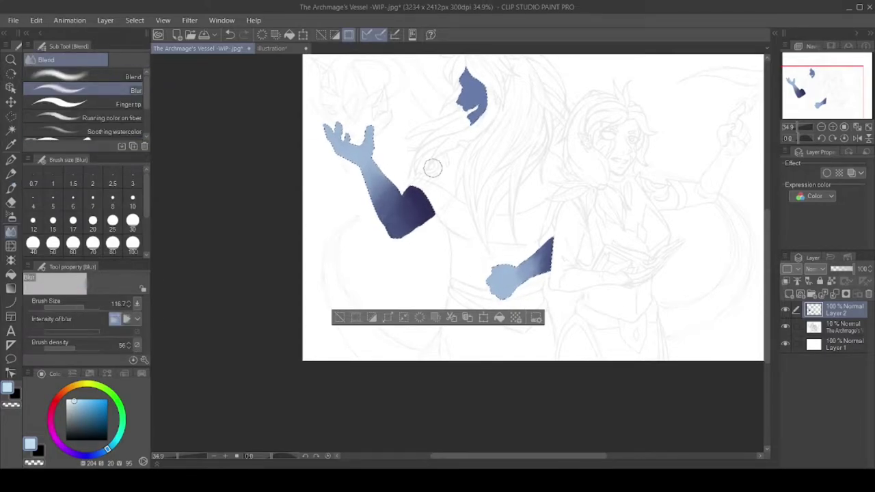
pyautogui.hotkey('ctrl', 'z')
pyautogui.press('b')
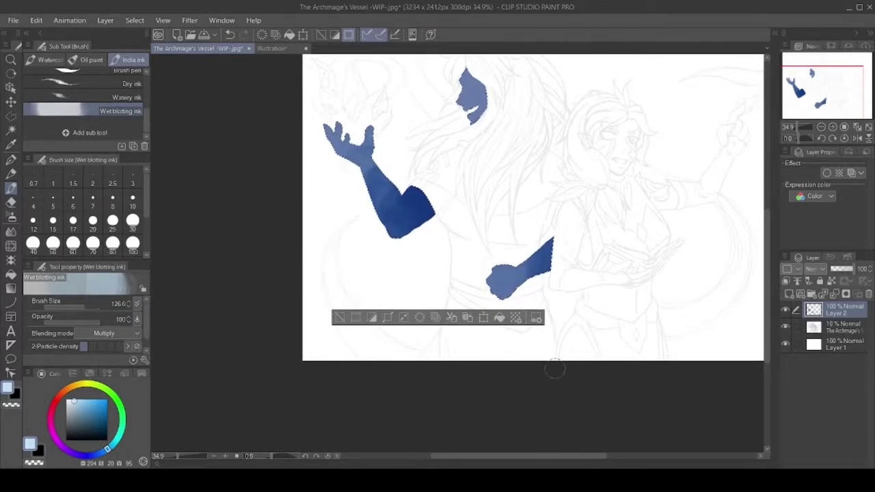
pyautogui.hotkey('ctrl', 'z')
# - Shade the raised upper arm and the second forearm in dark navy with the Dry ink brush
pyautogui.keyDown('alt'); pyautogui.click(350, 135); pyautogui.keyUp('alt')
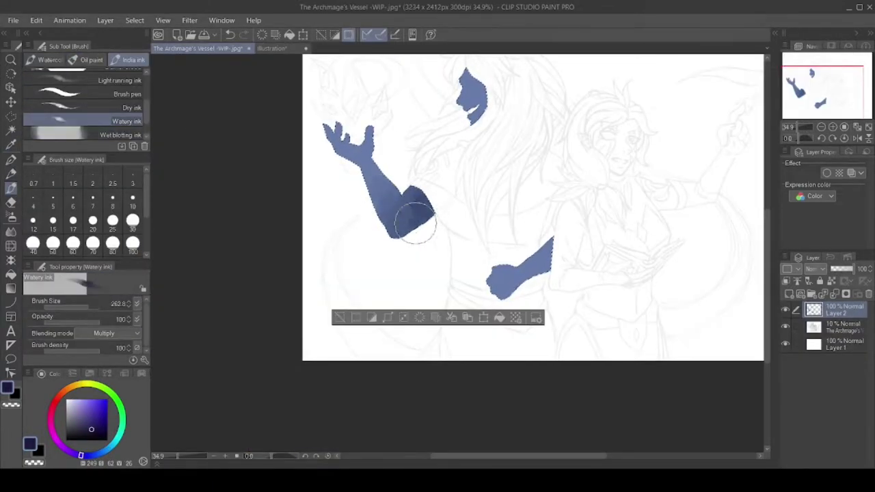
pyautogui.press(',')
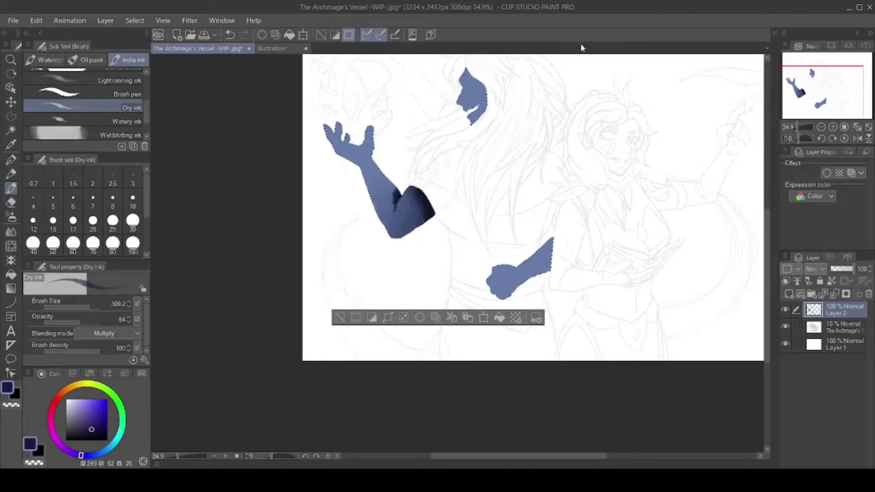
pyautogui.press('.')
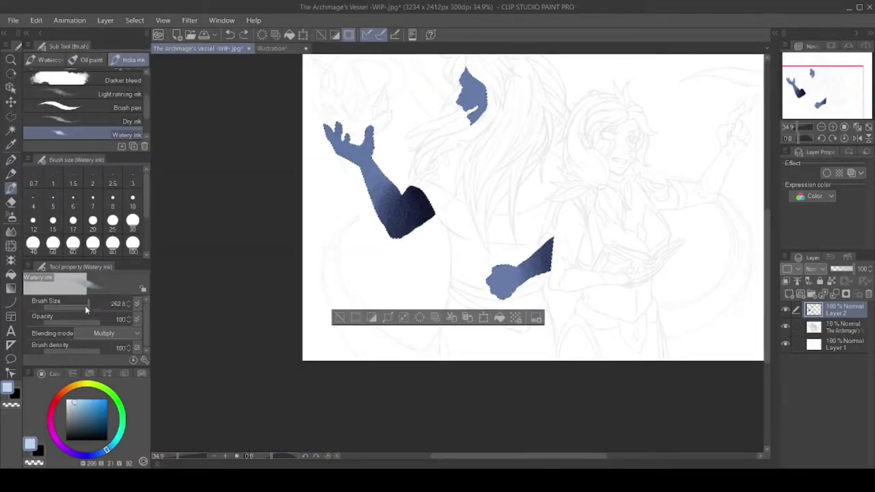
# - Lighten both hands with light blue using the Lighter ink brush at size 190
pyautogui.press(',')
pyautogui.press(',')
pyautogui.press(',')
pyautogui.press(',')
pyautogui.press(',')
pyautogui.press(']')
pyautogui.press(']')
pyautogui.press(']')
pyautogui.press(']')
pyautogui.press(']')
pyautogui.press(']')
pyautogui.press(']')
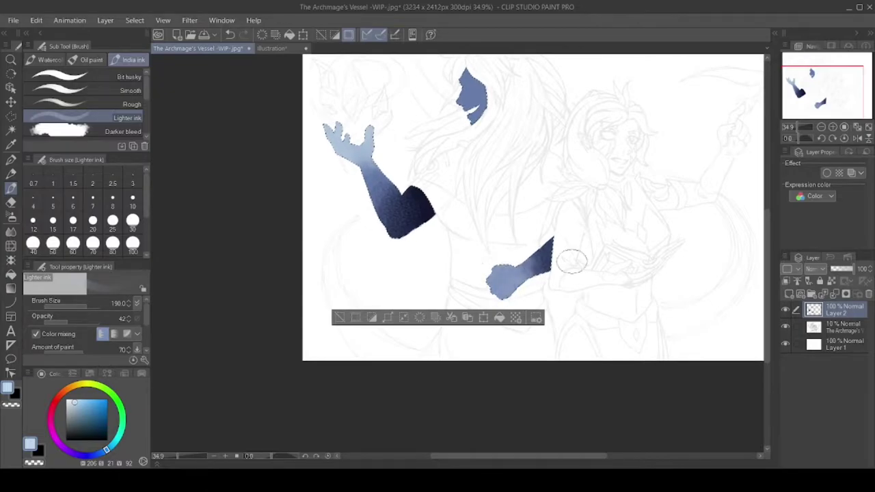
# - Select the painted skin on Layer 2 and check its edges with the white Layer 1 temporarily hidden
pyautogui.hotkey('ctrl', 'space')
pyautogui.moveTo(333, 91); pyautogui.dragTo(492, 212)
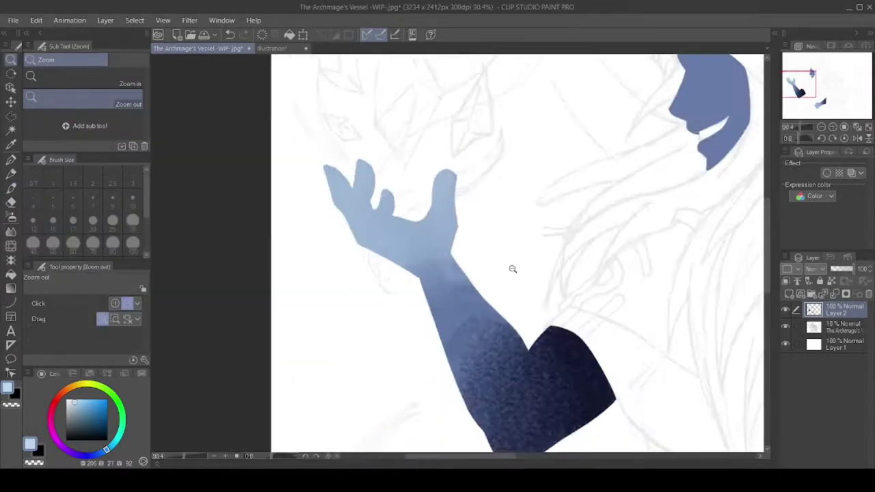
pyautogui.scroll(-2, 492, 212)
pyautogui.press('j')
pyautogui.keyDown('ctrl'); pyautogui.click(813, 309); pyautogui.keyUp('ctrl')
pyautogui.click(786, 344)
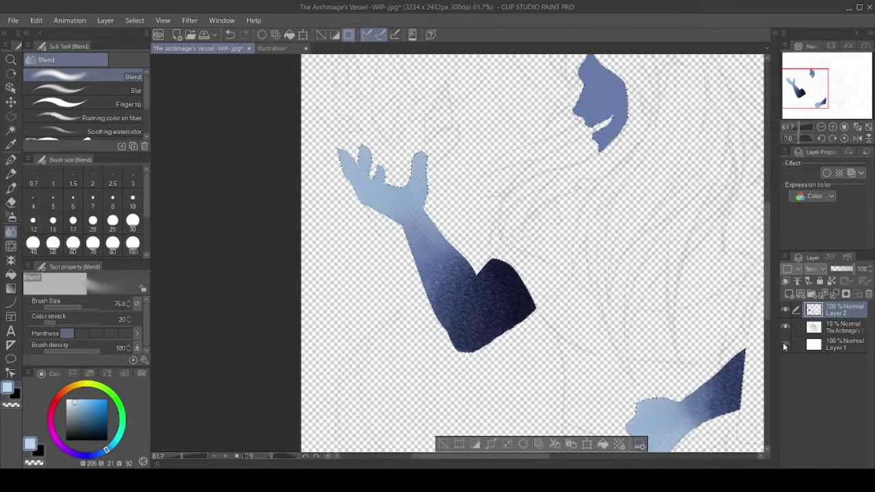
pyautogui.click(785, 344)
# - Brush over the raised arm and the second forearm to soften their dark-to-light blue transitions
pyautogui.press('b')
pyautogui.hscroll(2, 430, 410)
pyautogui.click(277, 179)
pyautogui.moveTo(277, 180); pyautogui.dragTo(294, 170)
pyautogui.scroll(-5, 492, 273)
pyautogui.moveTo(581, 321); pyautogui.dragTo(594, 308)
pyautogui.scroll(2, 492, 274)
pyautogui.hotkey('ctrl', 'alt', 'space')
pyautogui.click(491, 242)
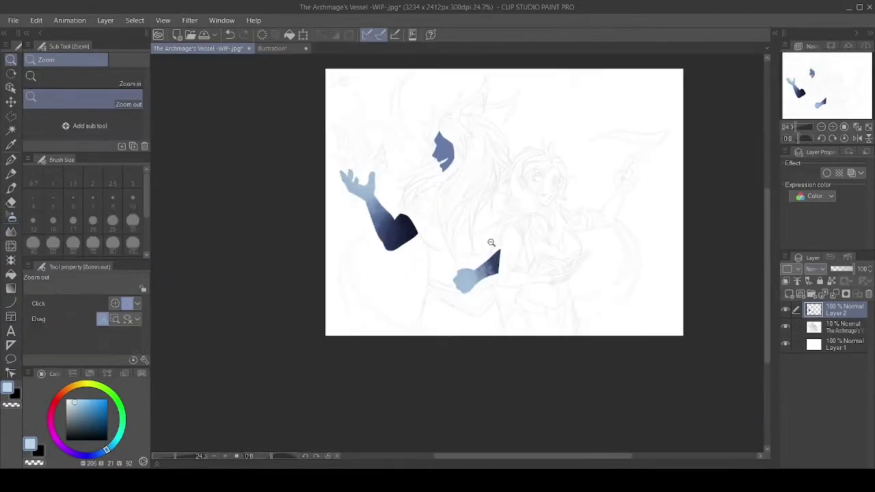
pyautogui.scroll(5, 476, 273)
pyautogui.press('b')
pyautogui.moveTo(341, 273); pyautogui.dragTo(362, 287)
pyautogui.scroll(-5, 410, 282)
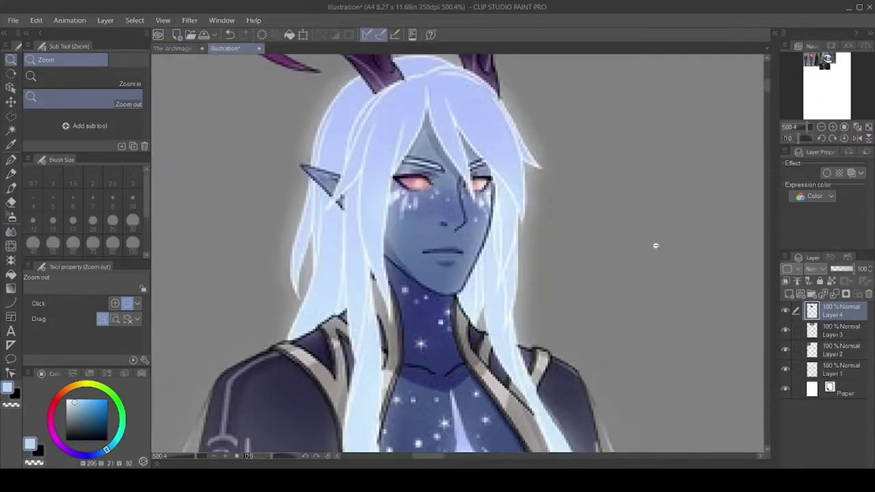
# - Shade the face with dark and light blue and scatter sparkles over it with the glitter decoration brush
pyautogui.press('b')
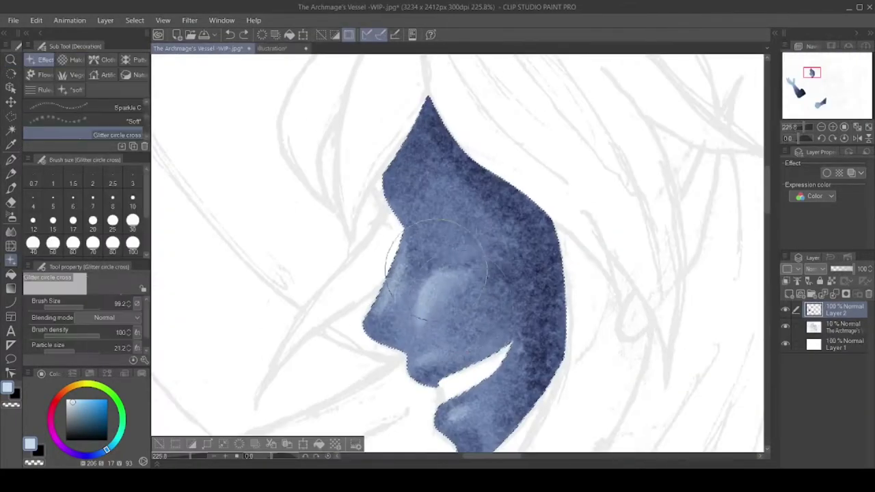
pyautogui.moveTo(438, 268); pyautogui.dragTo(361, 273)
pyautogui.click(130, 109)
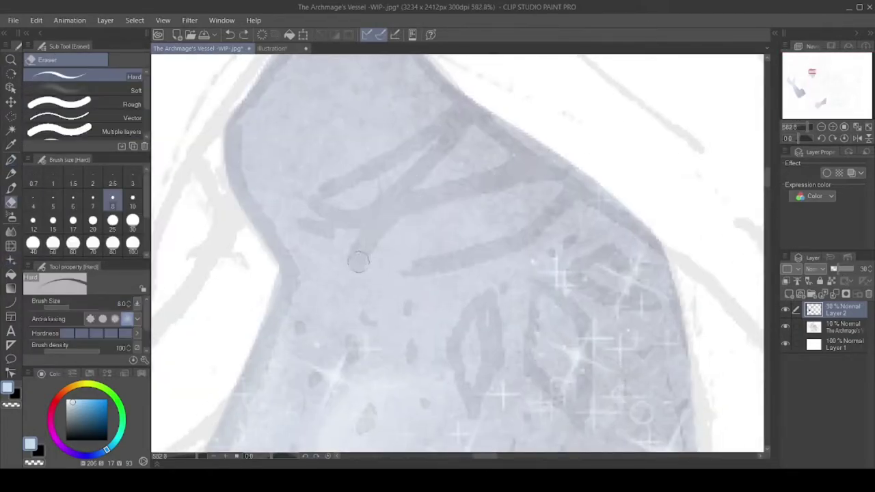
# - With Layer 2 at 30% opacity, erase the eye opening along the sketch using the Hard eraser at size 8
pyautogui.moveTo(359, 272); pyautogui.dragTo(444, 261)
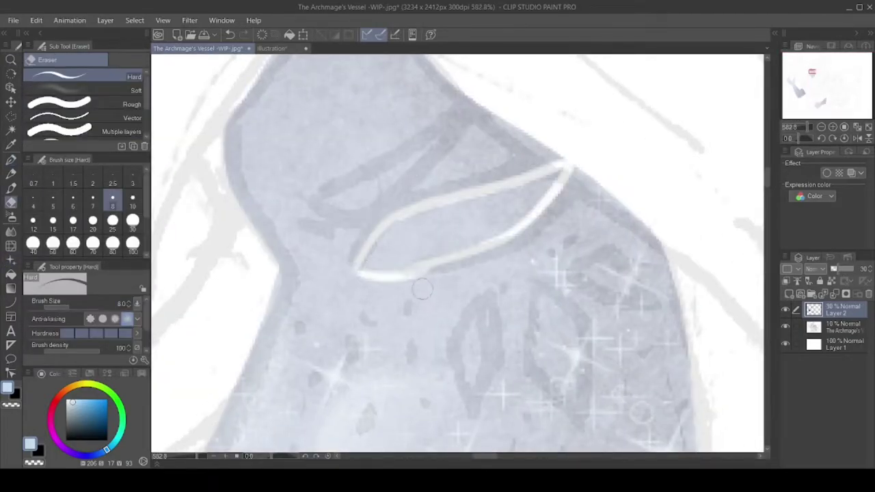
pyautogui.click(785, 327)
pyautogui.moveTo(383, 253); pyautogui.dragTo(556, 170)
pyautogui.click(785, 327)
# - Erase the three diamond-shaped markings below the eye, following the sketch
pyautogui.moveTo(483, 293); pyautogui.dragTo(459, 355)
pyautogui.moveTo(479, 307); pyautogui.dragTo(486, 403)
pyautogui.moveTo(537, 284); pyautogui.dragTo(547, 383)
pyautogui.moveTo(561, 307); pyautogui.dragTo(584, 424)
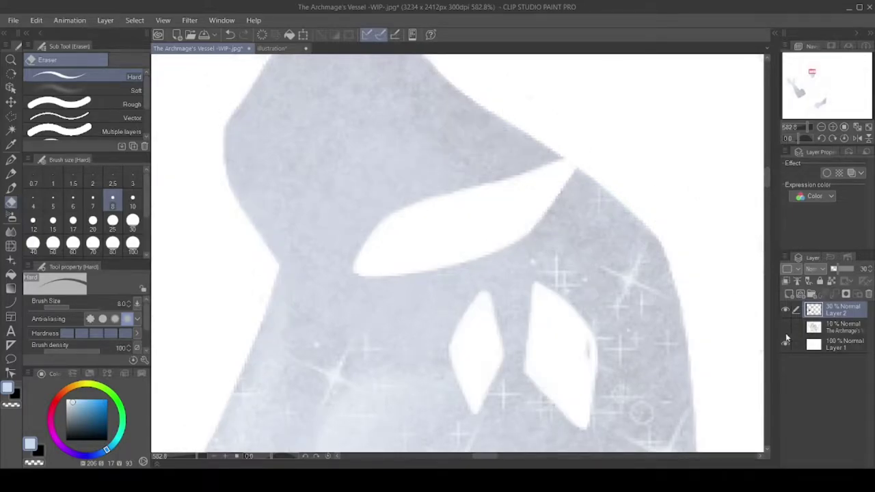
pyautogui.moveTo(582, 270); pyautogui.dragTo(673, 307)
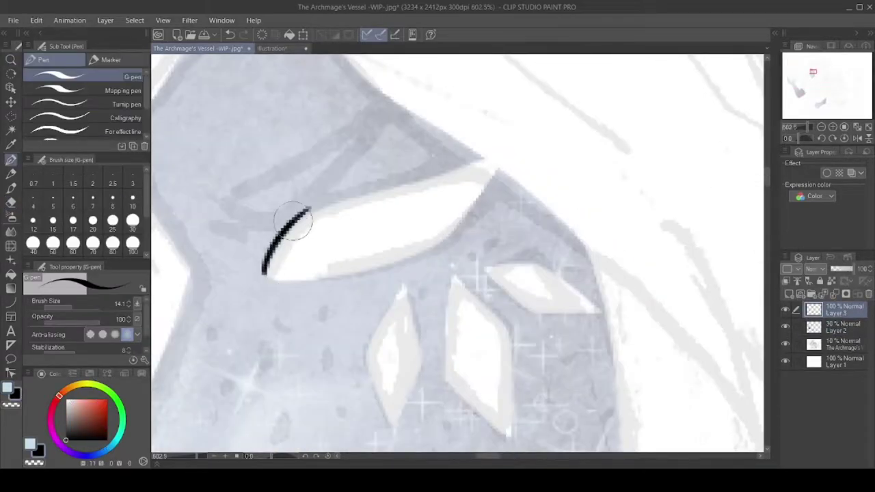
# - Draw thick black upper and lower lash lines around the eye opening on Layer 3 with the G-pen
pyautogui.moveTo(308, 209); pyautogui.dragTo(479, 156)
pyautogui.moveTo(268, 275)
pyautogui.mouseDown()
pyautogui.moveTo(374, 185)
pyautogui.moveTo(481, 159)
pyautogui.moveTo(488, 168)
pyautogui.mouseUp()
pyautogui.moveTo(437, 218); pyautogui.dragTo(492, 171)
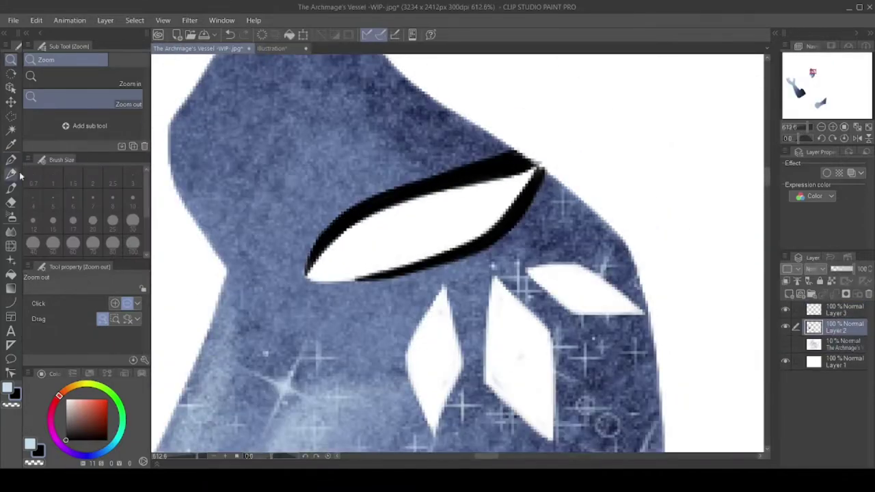
# - Round off the eye opening's inner corner with the skin blue and erase the eyebrow shape from Layer 2
pyautogui.press('j')
pyautogui.moveTo(322, 263)
pyautogui.mouseDown()
pyautogui.moveTo(369, 260)
pyautogui.moveTo(350, 278)
pyautogui.moveTo(342, 232)
pyautogui.mouseUp()
pyautogui.click(513, 277)
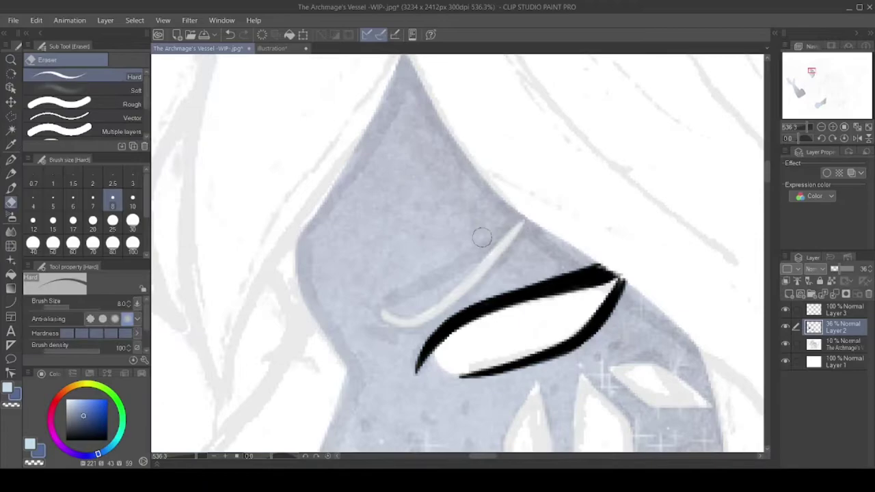
pyautogui.moveTo(479, 230); pyautogui.dragTo(503, 248)
pyautogui.moveTo(410, 301); pyautogui.dragTo(516, 227)
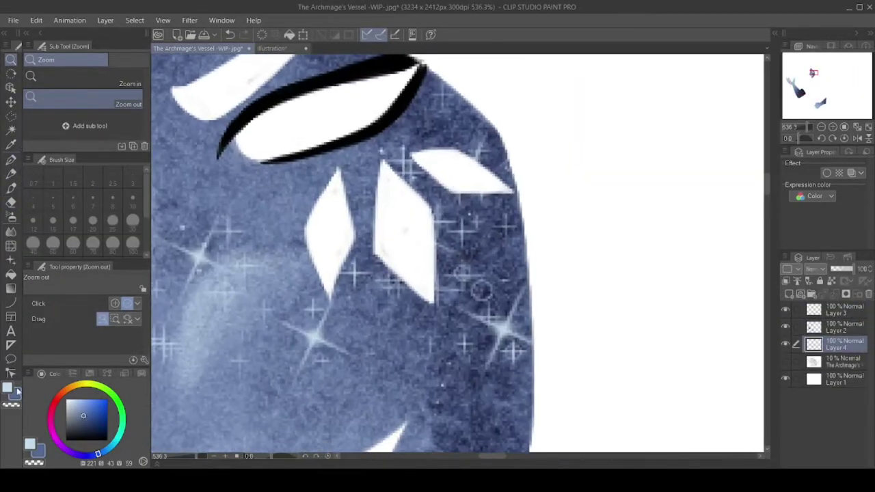
# - Tint the edges of the diamond cheek markings light blue on Layer 4 with the Running color spray airbrush
pyautogui.press('b')
pyautogui.moveTo(334, 287); pyautogui.dragTo(308, 234)
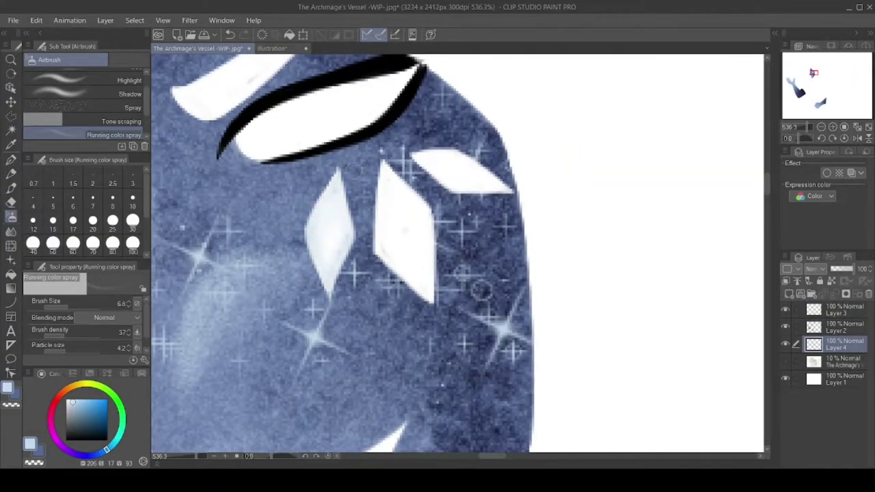
pyautogui.moveTo(430, 205); pyautogui.dragTo(429, 216)
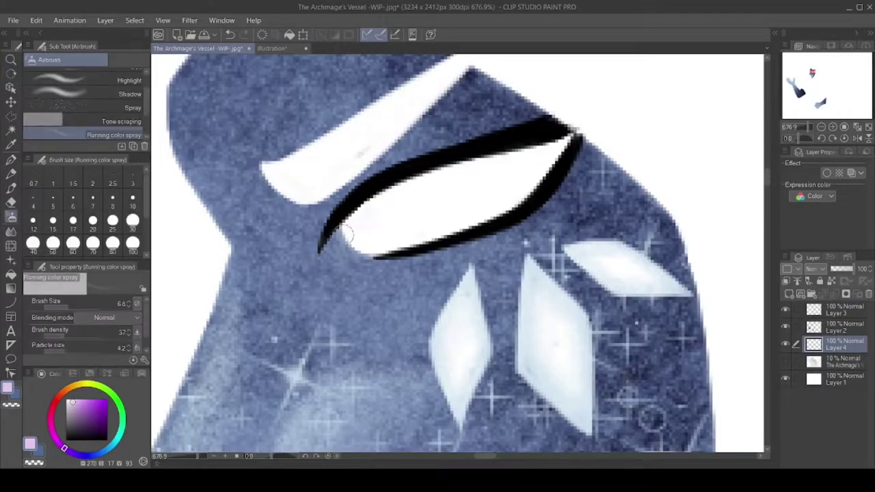
# - Spray a lavender tint inside the eye opening and a light blue tint inside the open mouth
pyautogui.moveTo(352, 236); pyautogui.dragTo(381, 218)
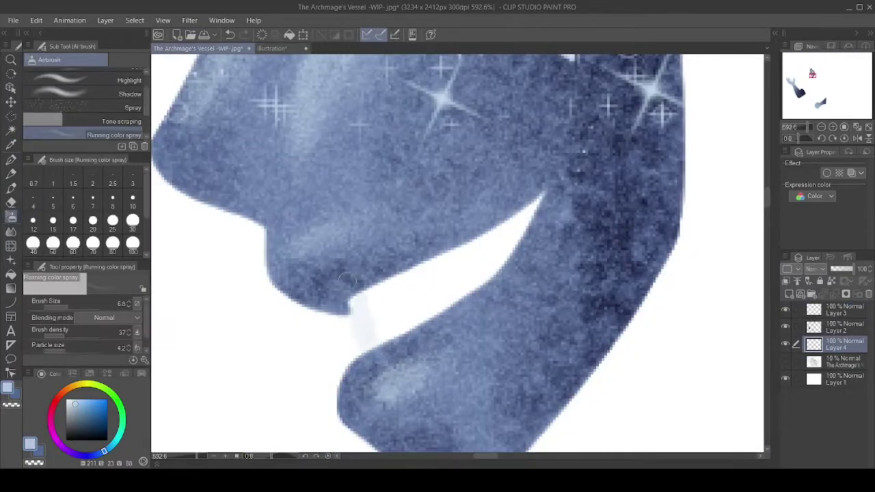
pyautogui.moveTo(366, 342)
pyautogui.mouseDown()
pyautogui.moveTo(387, 281)
pyautogui.moveTo(507, 223)
pyautogui.mouseUp()
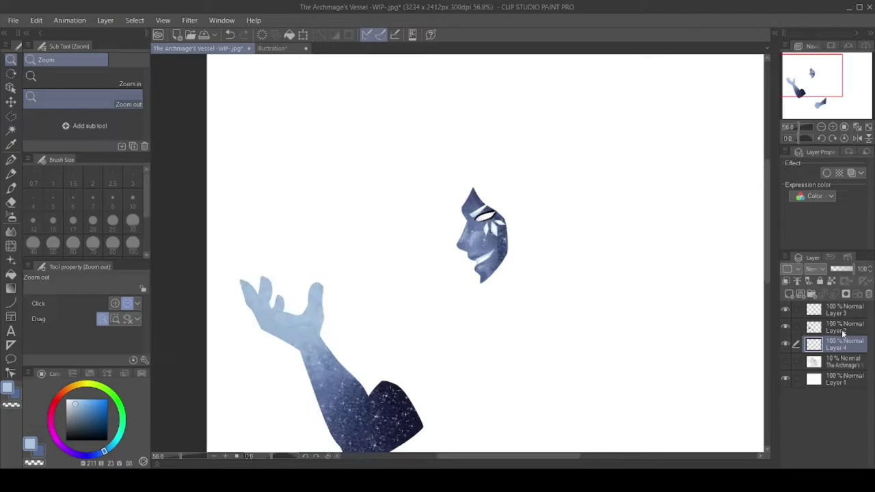
# - Paint the archmage's ear shape in solid skin blue on Layer 2 with the G-pen
pyautogui.click(842, 330)
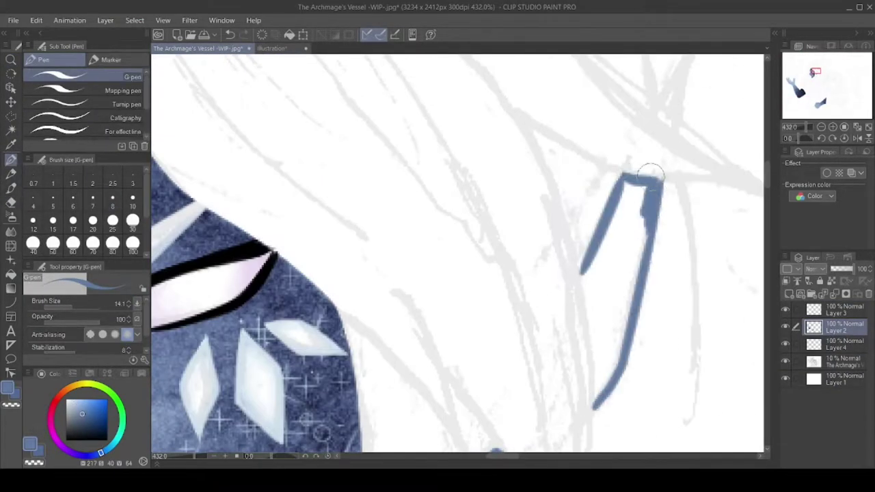
pyautogui.moveTo(649, 205); pyautogui.dragTo(636, 321)
pyautogui.moveTo(615, 225); pyautogui.dragTo(630, 290)
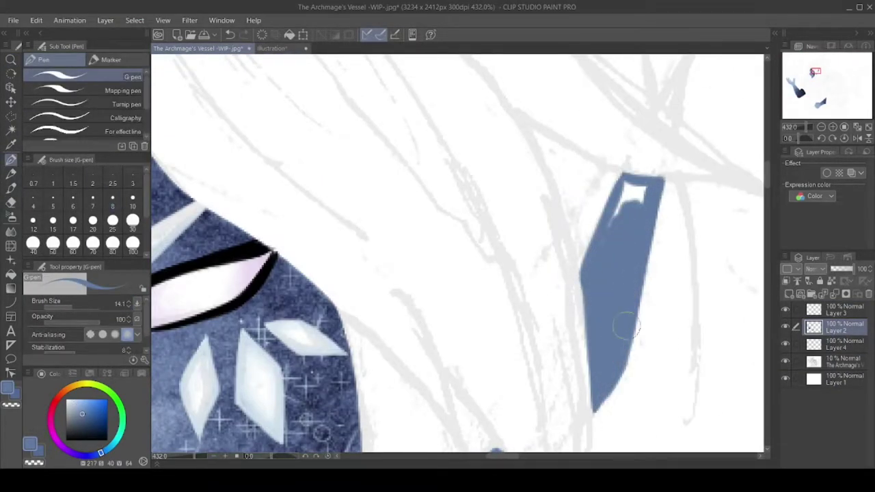
pyautogui.scroll(-3, 630, 291)
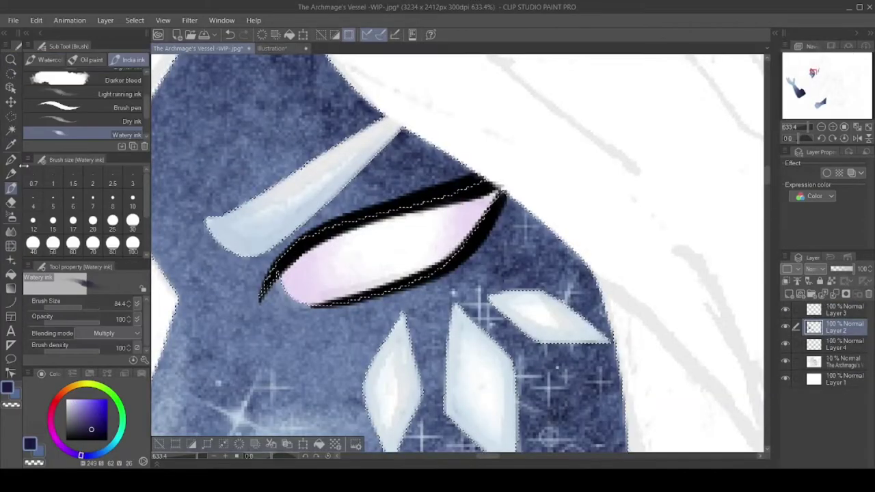
# - Shade the archmage's face and ear with dark blue Watery ink and add light blue highlights with the Running color spray
pyautogui.moveTo(82, 306); pyautogui.dragTo(55, 306)
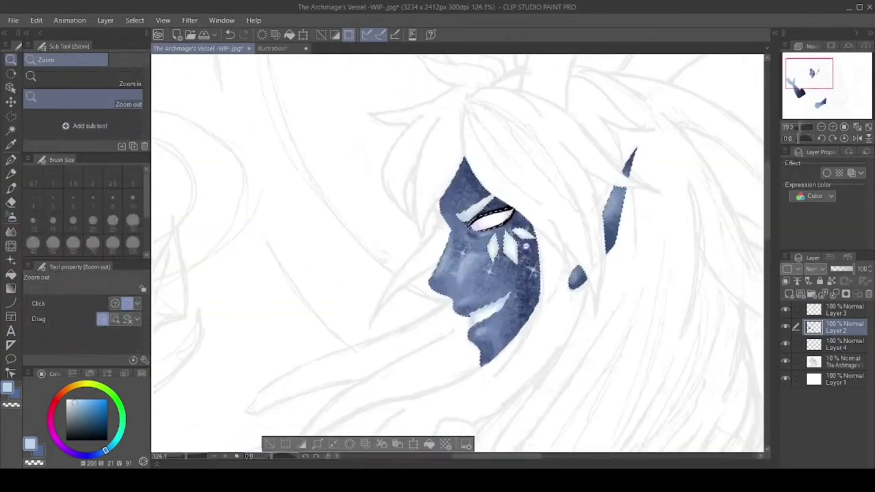
pyautogui.click(596, 234)
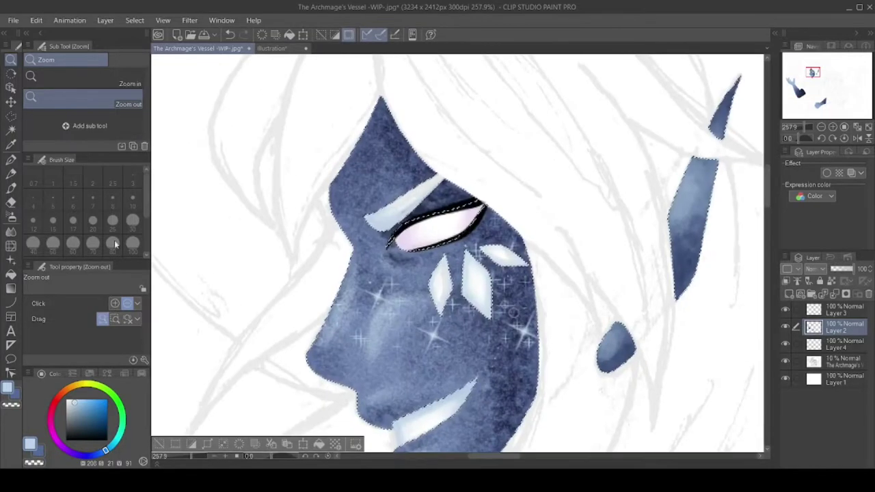
pyautogui.press('b')
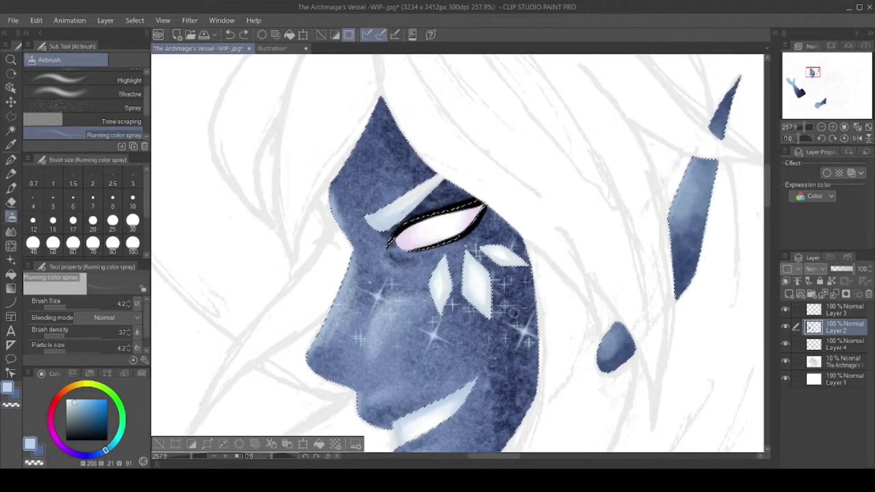
pyautogui.scroll(-4, 458, 253)
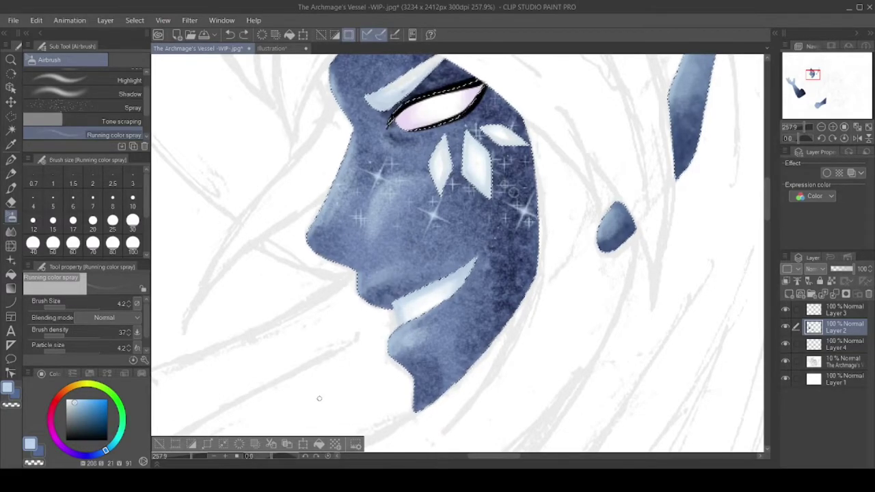
pyautogui.press('b')
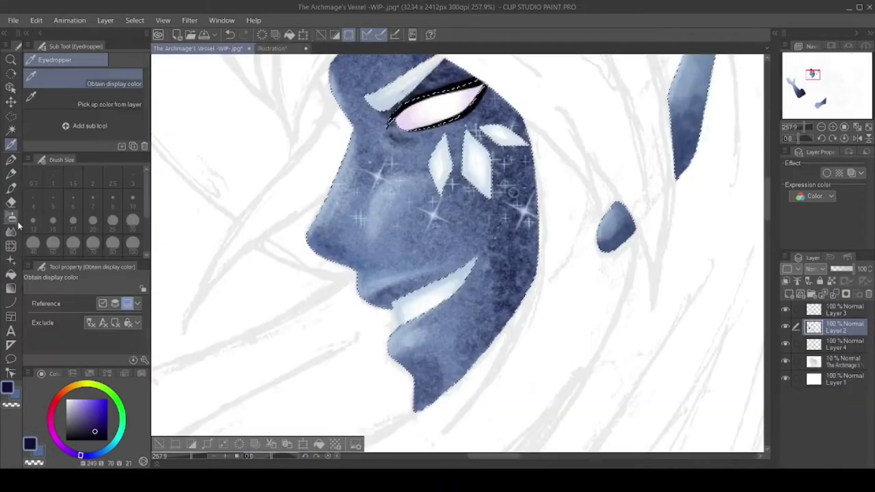
pyautogui.keyDown('alt'); pyautogui.click(371, 238); pyautogui.keyUp('alt')
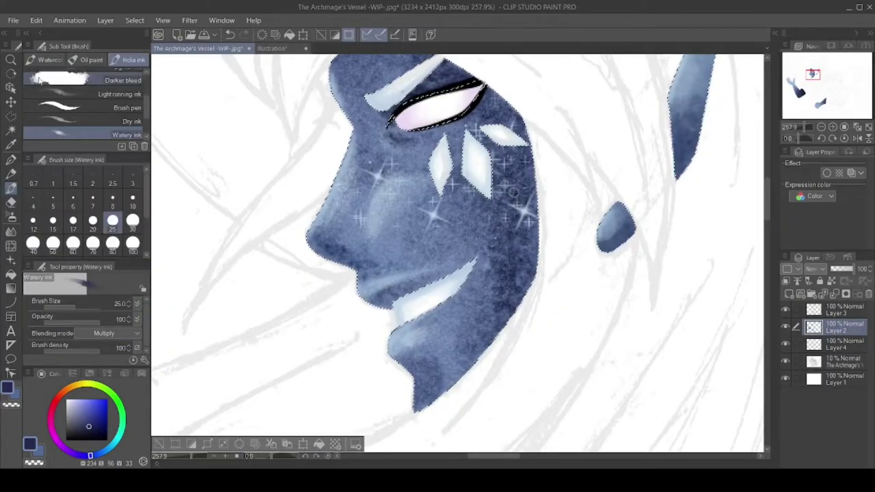
pyautogui.click(347, 446)
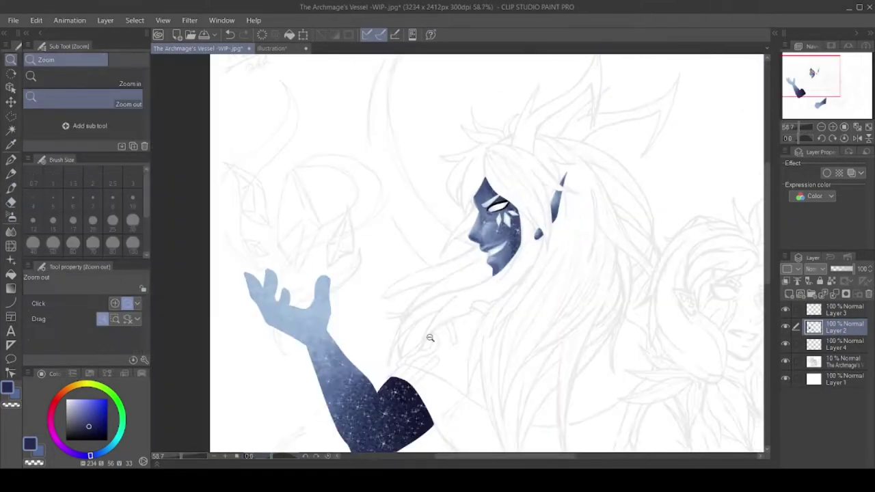
# - Shade the raised arm's elbow crease and hand with dark blue Watery ink and brighten the fingers with white Running color spray
pyautogui.click(405, 294)
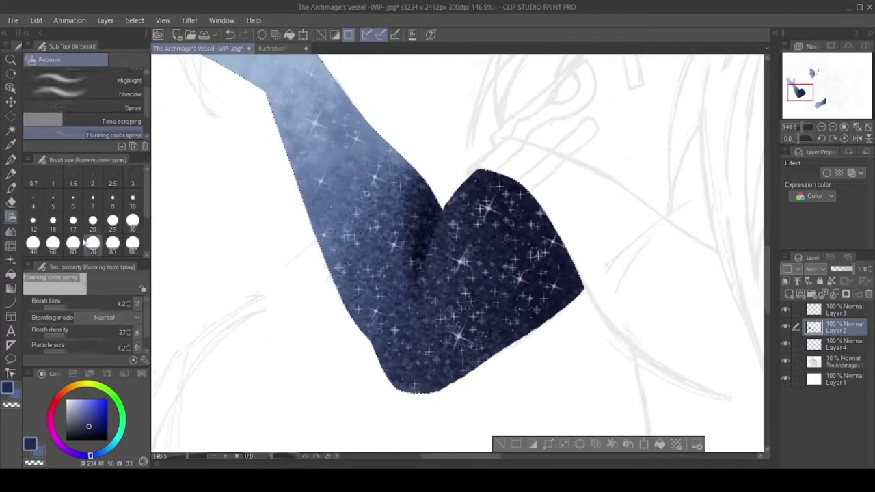
pyautogui.moveTo(369, 328)
pyautogui.mouseDown()
pyautogui.moveTo(446, 384)
pyautogui.moveTo(524, 281)
pyautogui.moveTo(415, 362)
pyautogui.mouseUp()
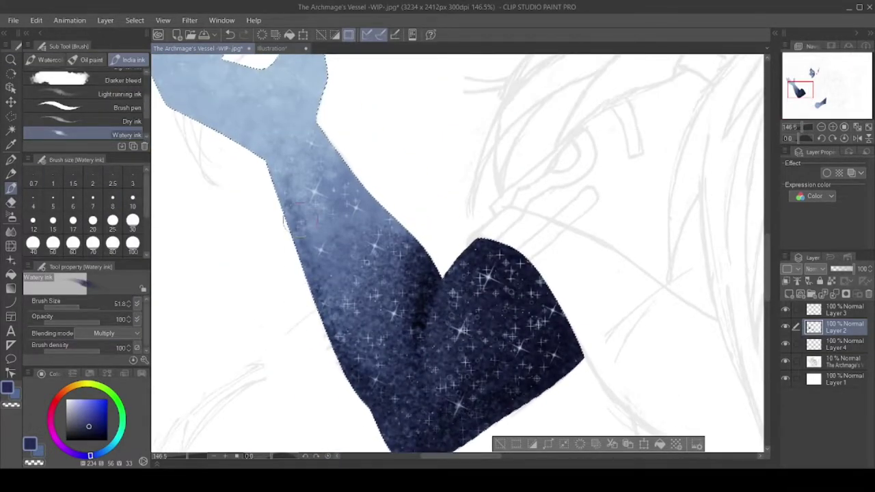
pyautogui.scroll(3, 546, 185)
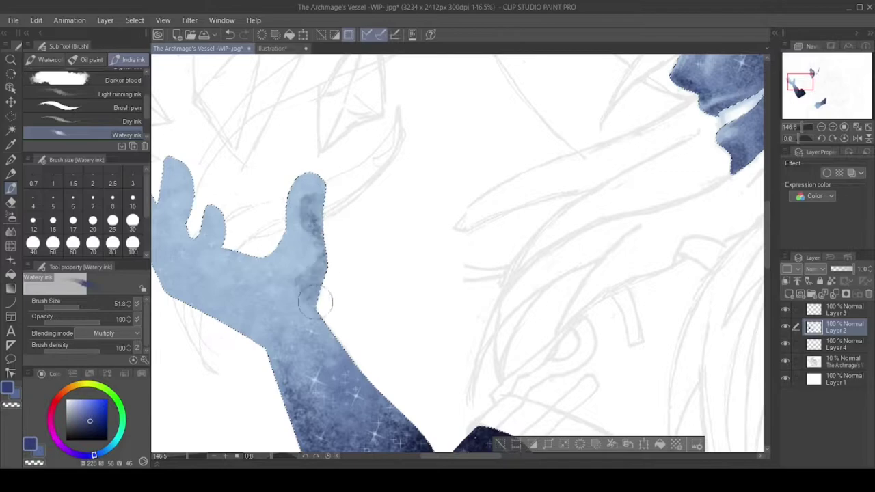
pyautogui.hscroll(-3, 313, 315)
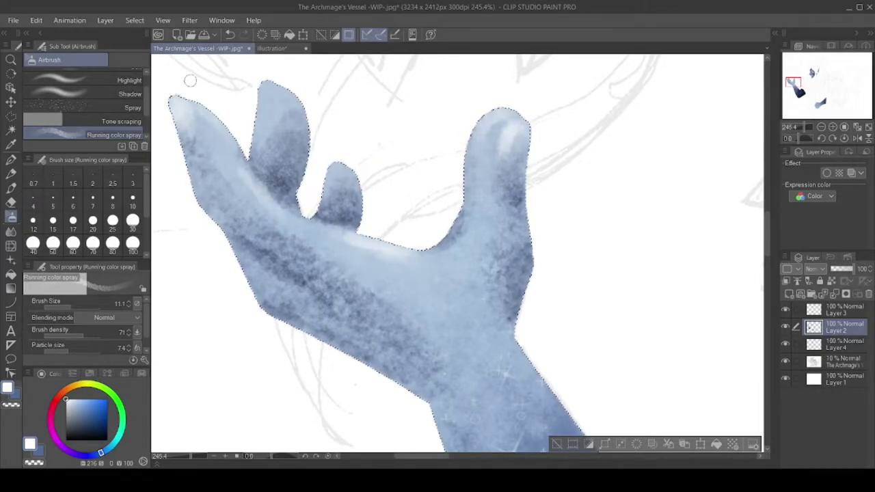
pyautogui.hotkey('ctrl', 'd')
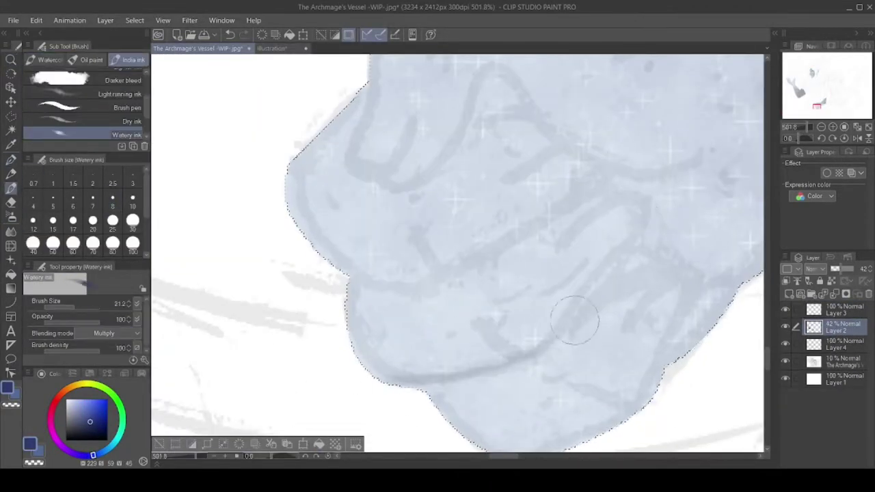
# - Trace the finger lines of the clenched fist on Layer 2 with dark blue Watery ink at size 21.2
pyautogui.moveTo(574, 319)
pyautogui.mouseDown()
pyautogui.moveTo(646, 225)
pyautogui.moveTo(485, 251)
pyautogui.mouseUp()
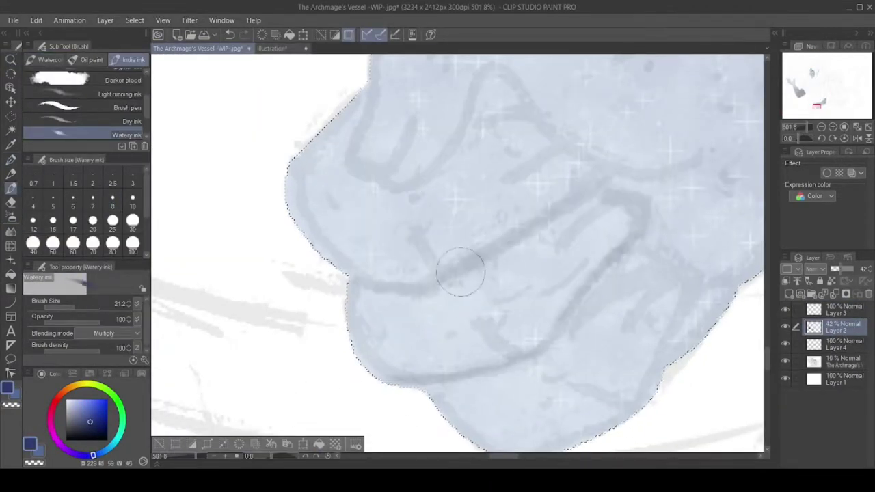
pyautogui.scroll(3, 656, 375)
pyautogui.moveTo(642, 307)
pyautogui.mouseDown()
pyautogui.moveTo(508, 226)
pyautogui.moveTo(393, 298)
pyautogui.mouseUp()
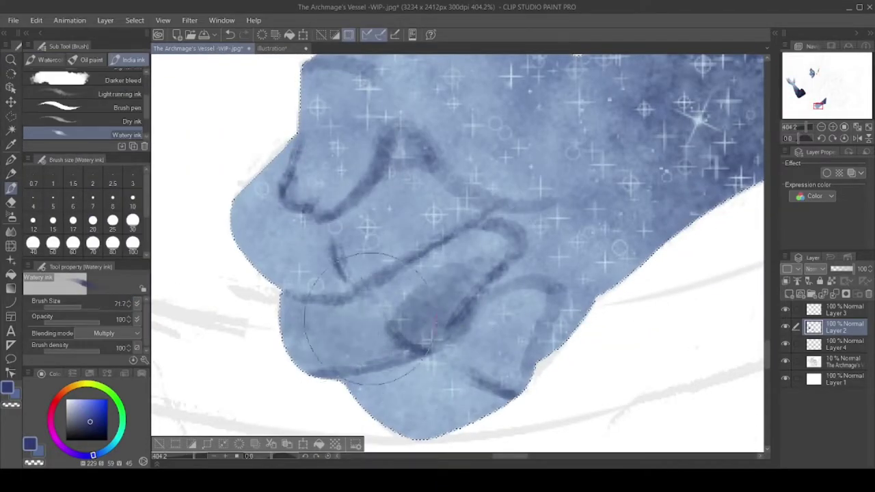
# - Shade between the fist's fingers and across the back of the hand with Watery ink at brush size 71.7
pyautogui.moveTo(368, 318)
pyautogui.mouseDown()
pyautogui.moveTo(359, 385)
pyautogui.moveTo(438, 418)
pyautogui.moveTo(387, 372)
pyautogui.moveTo(314, 373)
pyautogui.moveTo(346, 314)
pyautogui.moveTo(580, 274)
pyautogui.moveTo(386, 229)
pyautogui.mouseUp()
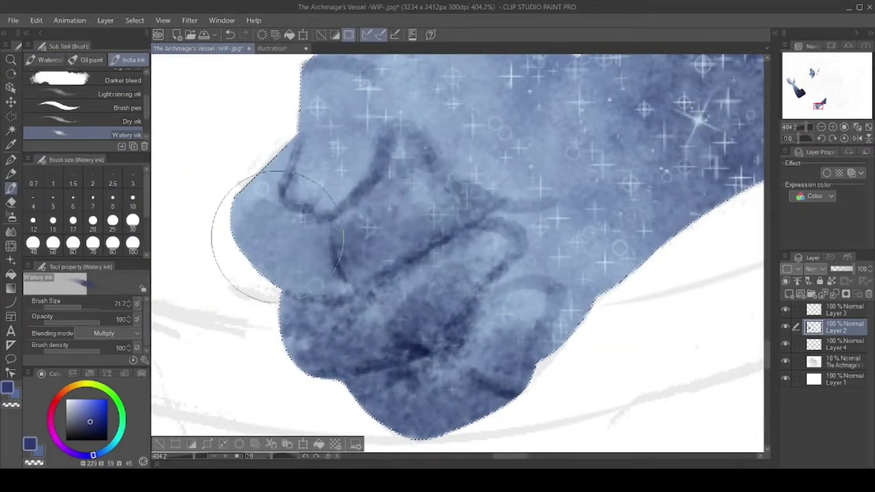
pyautogui.moveTo(533, 321)
pyautogui.mouseDown()
pyautogui.moveTo(586, 313)
pyautogui.moveTo(615, 273)
pyautogui.mouseUp()
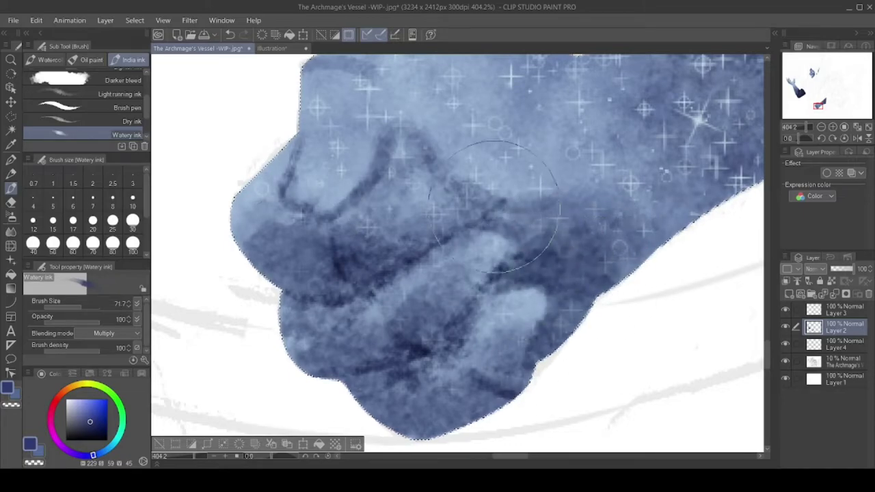
pyautogui.moveTo(493, 206)
pyautogui.mouseDown()
pyautogui.moveTo(371, 107)
pyautogui.moveTo(526, 371)
pyautogui.moveTo(478, 372)
pyautogui.moveTo(362, 205)
pyautogui.moveTo(444, 212)
pyautogui.moveTo(356, 205)
pyautogui.moveTo(422, 244)
pyautogui.moveTo(372, 253)
pyautogui.moveTo(332, 137)
pyautogui.mouseUp()
pyautogui.scroll(3, 765, 349)
pyautogui.scroll(-5, 382, 225)
pyautogui.scroll(4, 434, 242)
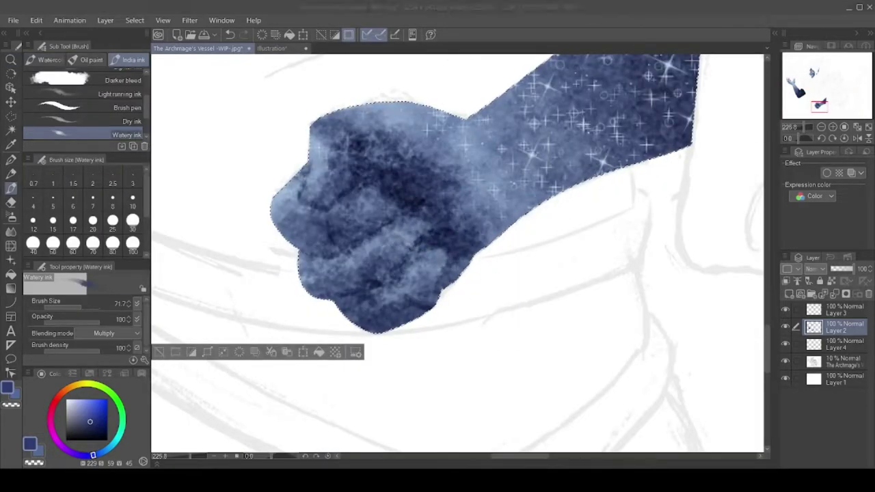
# - Highlight the fist's knuckles in light blue and deepen the shadows between the fingers with darker Watery ink at size 44.1
pyautogui.press('b')
pyautogui.keyDown('alt'); pyautogui.click(410, 245); pyautogui.keyUp('alt')
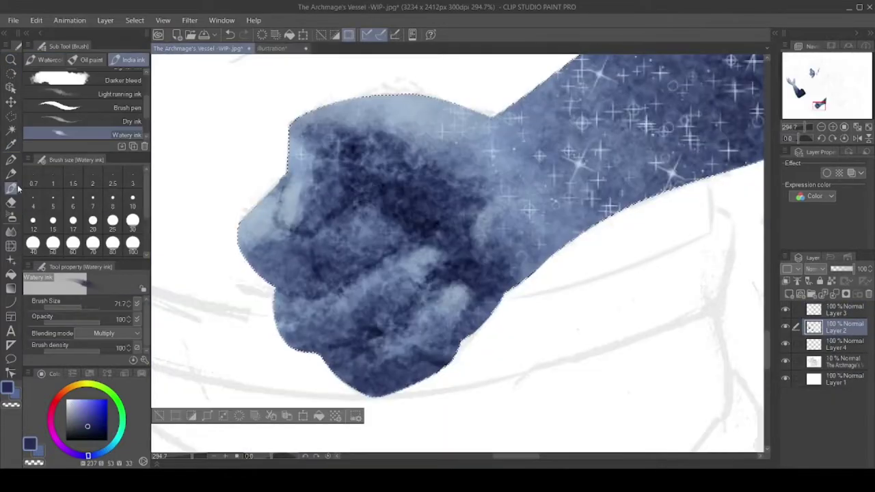
pyautogui.moveTo(389, 268); pyautogui.dragTo(444, 373)
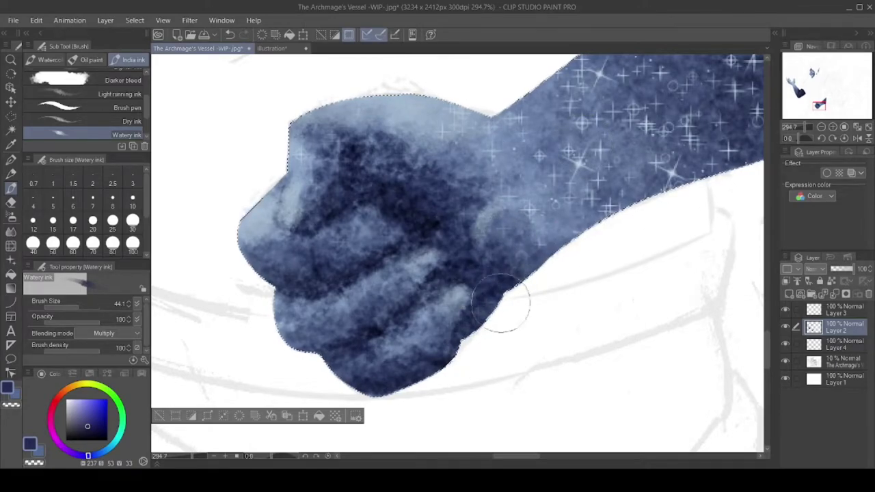
pyautogui.scroll(-2, 509, 212)
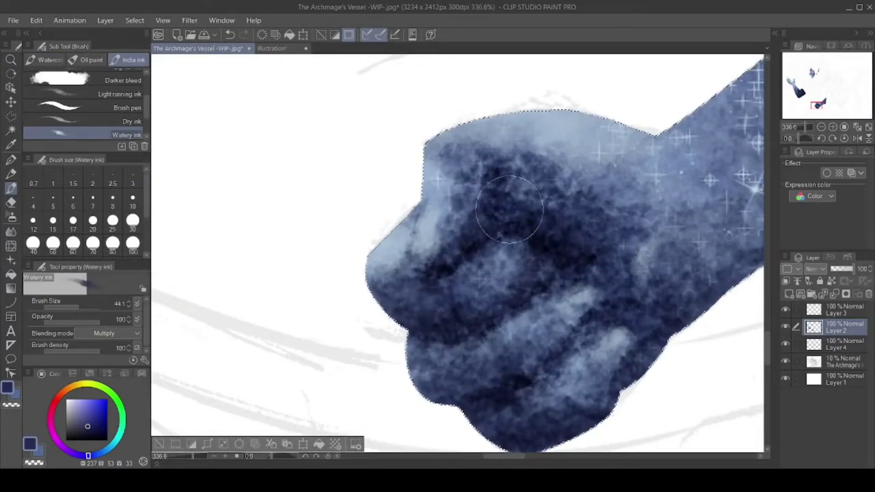
pyautogui.moveTo(509, 208)
pyautogui.mouseDown()
pyautogui.moveTo(614, 266)
pyautogui.moveTo(547, 273)
pyautogui.mouseUp()
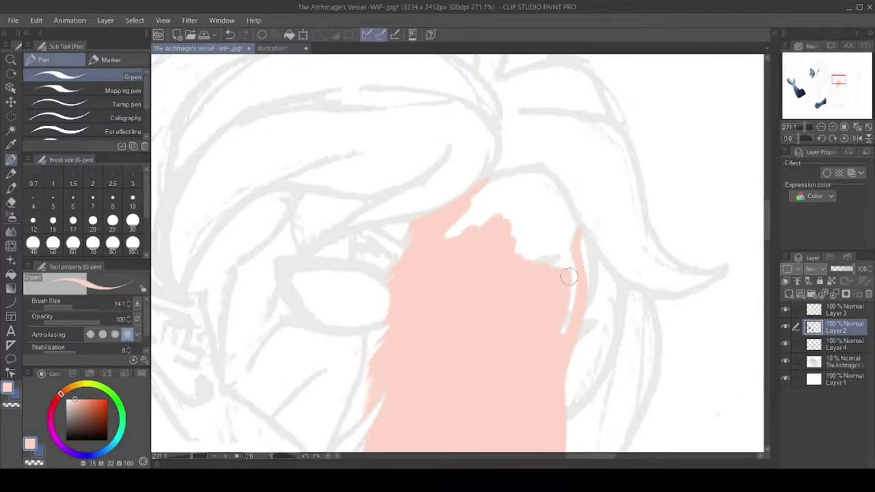
# - Fill the second character's forehead with peach using the G-pen and erase the mouth opening with the Hard eraser
pyautogui.moveTo(573, 219)
pyautogui.mouseDown()
pyautogui.moveTo(511, 202)
pyautogui.moveTo(533, 176)
pyautogui.mouseUp()
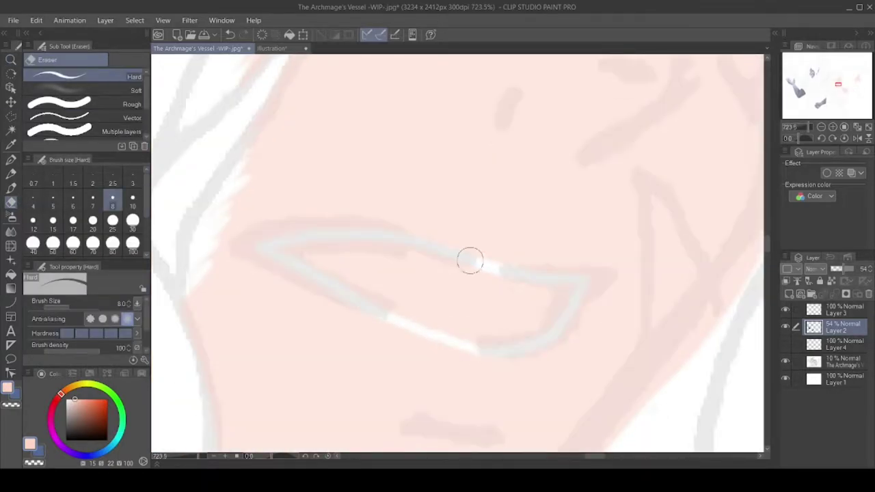
pyautogui.moveTo(470, 260)
pyautogui.mouseDown()
pyautogui.moveTo(540, 293)
pyautogui.moveTo(539, 349)
pyautogui.mouseUp()
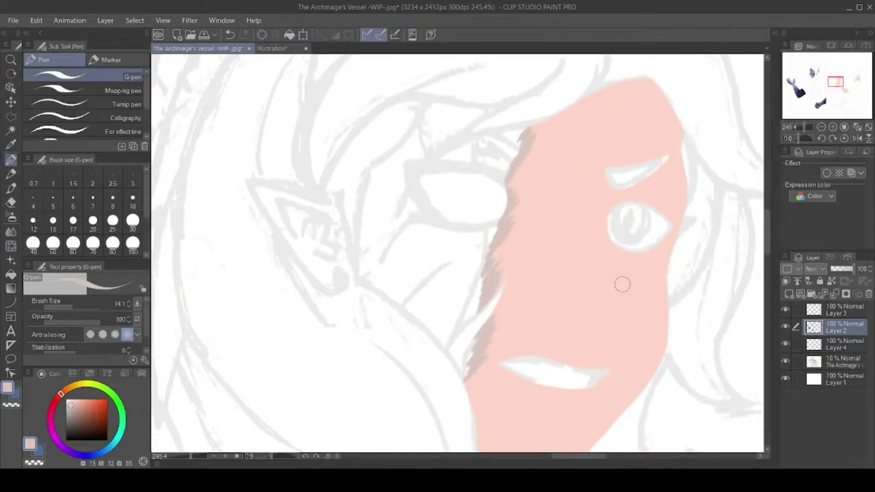
# - Outline the shaded half of the second character's face in greyish pink with the G-pen
pyautogui.moveTo(423, 113); pyautogui.dragTo(356, 279)
pyautogui.moveTo(504, 274); pyautogui.dragTo(478, 329)
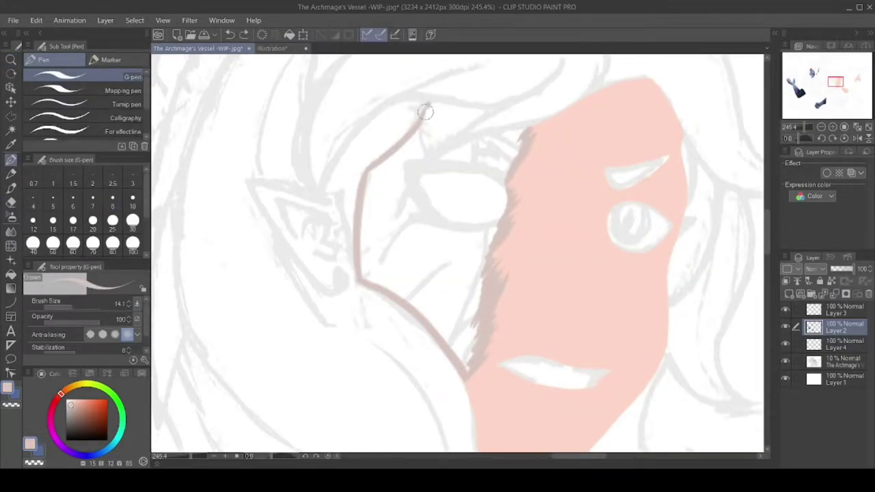
pyautogui.press('e')
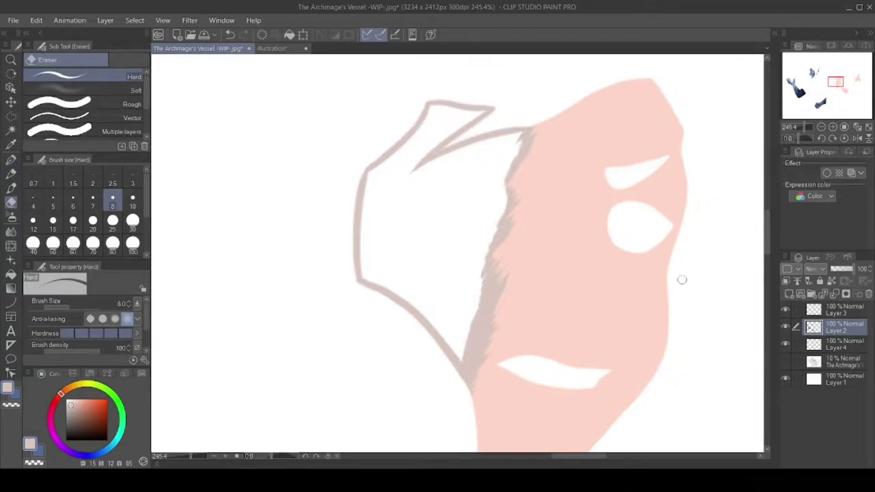
# - Select the inside of the outlined face half with a polyline selection, fill it with greyish pink and deselect
pyautogui.press('m')
pyautogui.click(525, 141)
pyautogui.click(507, 181)
pyautogui.click(509, 207)
pyautogui.click(501, 229)
pyautogui.click(488, 258)
pyautogui.click(486, 305)
pyautogui.click(466, 376)
pyautogui.doubleClick(422, 116)
pyautogui.hotkey('alt', 'BackSpace')
pyautogui.hotkey('ctrl', 'd')
# - Show the sketch, lower Layer 2's opacity to 68% and extend the ragged edge of the face's shaded half with the G-pen
pyautogui.click(784, 361)
pyautogui.moveTo(860, 269); pyautogui.dragTo(847, 268)
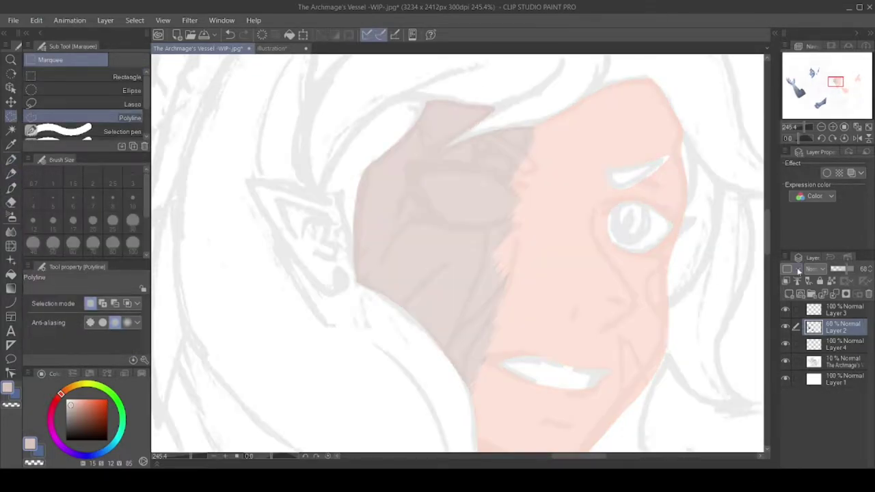
pyautogui.press('p')
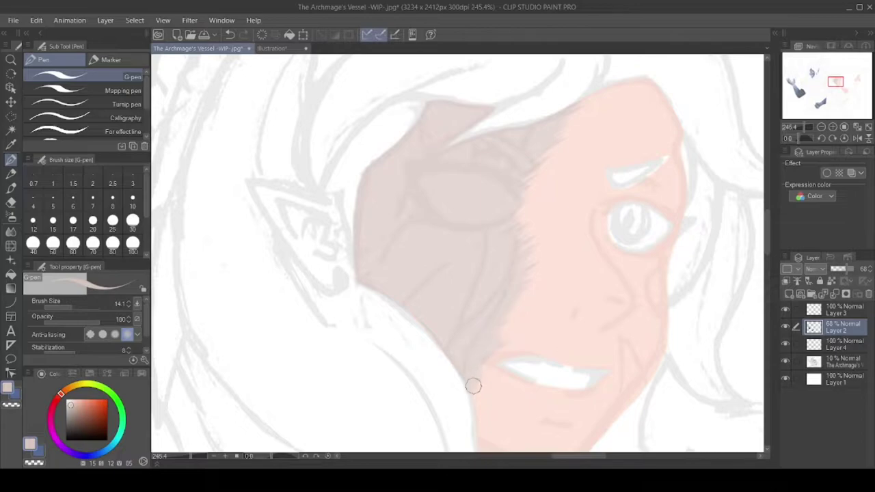
pyautogui.hotkey('ctrl', 'z')
# - Paint the second character's pointed ear in greyish pink on Layer 2 with the G-pen
pyautogui.scroll(3, 379, 274)
pyautogui.moveTo(375, 328)
pyautogui.mouseDown()
pyautogui.moveTo(377, 287)
pyautogui.moveTo(336, 200)
pyautogui.moveTo(215, 157)
pyautogui.mouseUp()
pyautogui.scroll(-5, 437, 253)
# - Erase the eye opening from the shaded half of the second character's face with the Hard eraser
pyautogui.press('e')
pyautogui.scroll(4, 613, 426)
pyautogui.scroll(2, 539, 345)
pyautogui.moveTo(666, 198)
pyautogui.mouseDown()
pyautogui.moveTo(600, 266)
pyautogui.moveTo(558, 226)
pyautogui.moveTo(538, 62)
pyautogui.mouseUp()
pyautogui.moveTo(260, 133)
pyautogui.mouseDown()
pyautogui.moveTo(537, 191)
pyautogui.moveTo(360, 140)
pyautogui.moveTo(318, 238)
pyautogui.mouseUp()
pyautogui.scroll(-5, 318, 239)
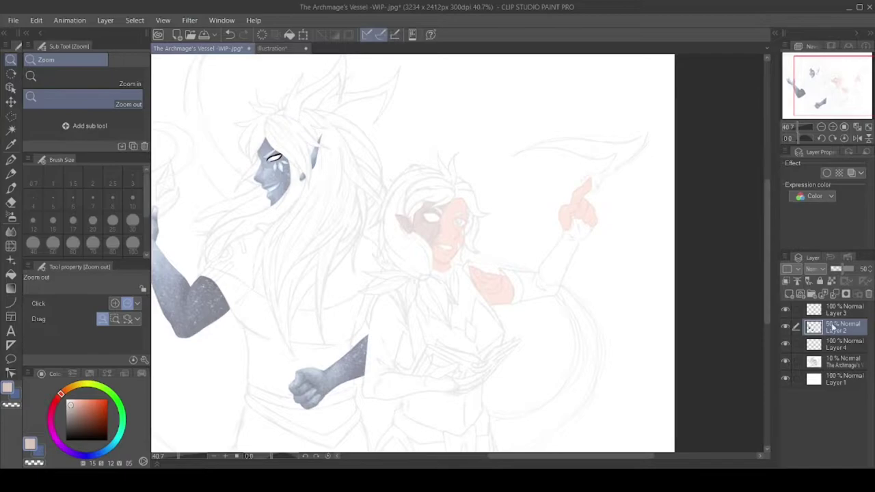
# - Erase the hair strands over the cheek and the shaded skin around the eye opening from Layer 2
pyautogui.scroll(5, 332, 290)
pyautogui.scroll(3, 456, 175)
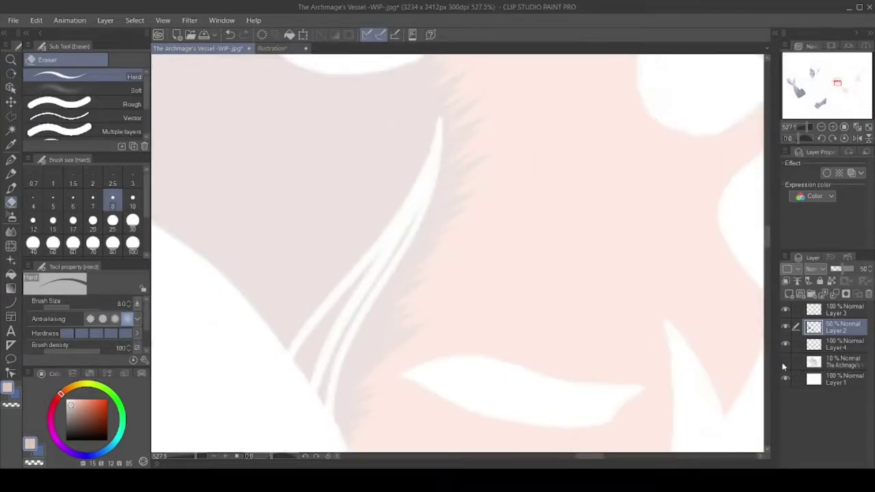
pyautogui.scroll(-3, 365, 250)
pyautogui.scroll(3, 529, 334)
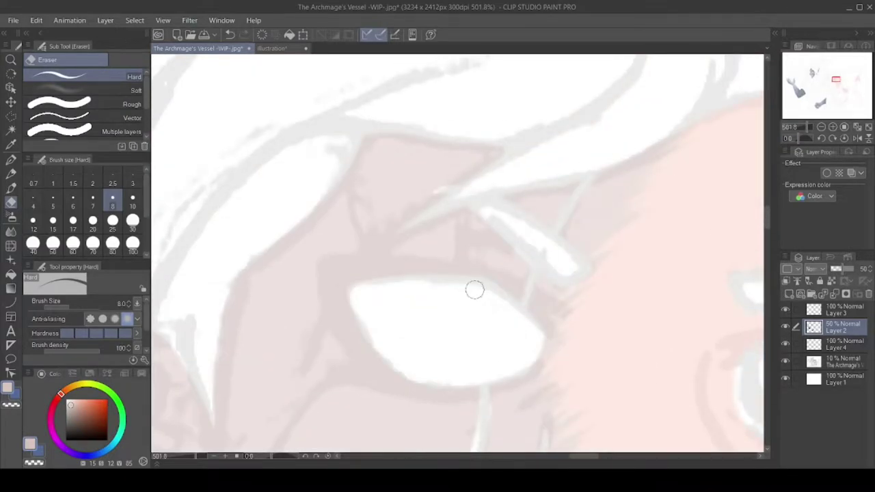
pyautogui.moveTo(477, 283)
pyautogui.mouseDown()
pyautogui.moveTo(424, 283)
pyautogui.moveTo(433, 201)
pyautogui.moveTo(505, 143)
pyautogui.moveTo(651, 285)
pyautogui.moveTo(677, 173)
pyautogui.moveTo(635, 322)
pyautogui.mouseUp()
# - Hide the sketch and trim the inner edge and lobe of the second character's ear with the Hard eraser at size 8
pyautogui.scroll(-3, 434, 201)
pyautogui.hscroll(-3, 389, 256)
pyautogui.click(784, 361)
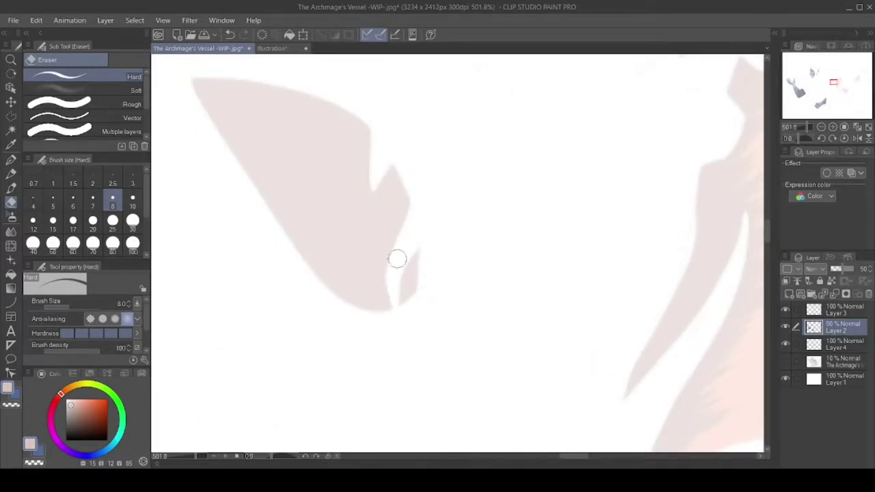
pyautogui.hotkey('ctrl', 'alt', 'space')
pyautogui.click(464, 323)
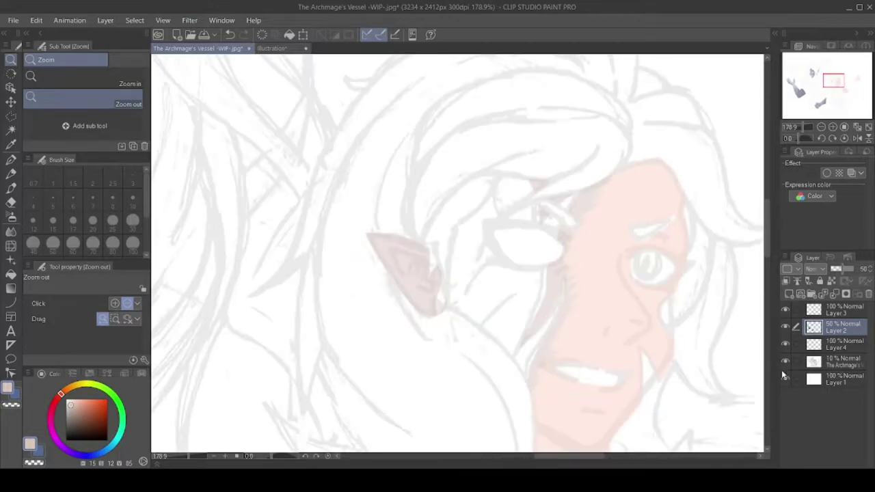
# - Erase the curved strand shapes out of the second character's shoulder skin on Layer 2 with the Hard eraser at size 8
pyautogui.click(568, 389)
pyautogui.press('e')
pyautogui.scroll(5, 433, 185)
pyautogui.moveTo(766, 265)
pyautogui.mouseDown()
pyautogui.moveTo(452, 191)
pyautogui.moveTo(406, 148)
pyautogui.moveTo(665, 181)
pyautogui.moveTo(623, 177)
pyautogui.moveTo(447, 197)
pyautogui.mouseUp()
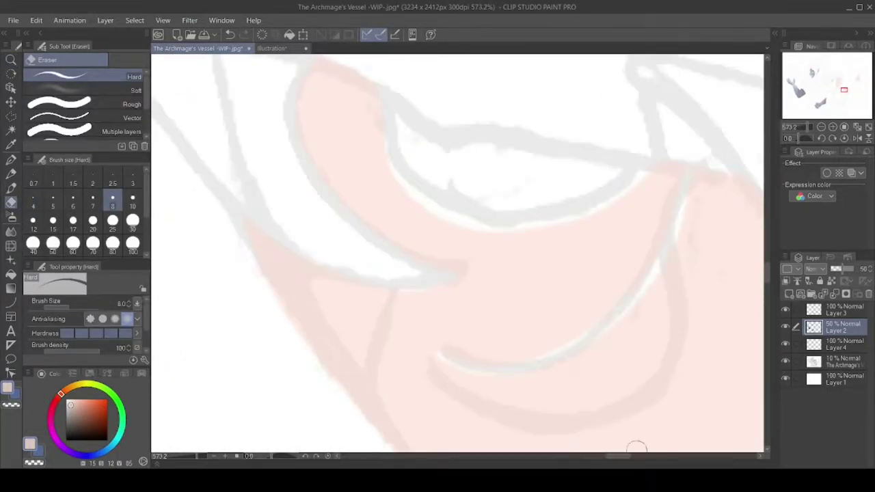
pyautogui.scroll(-3, 689, 211)
pyautogui.moveTo(469, 313)
pyautogui.mouseDown()
pyautogui.moveTo(572, 342)
pyautogui.moveTo(621, 273)
pyautogui.mouseUp()
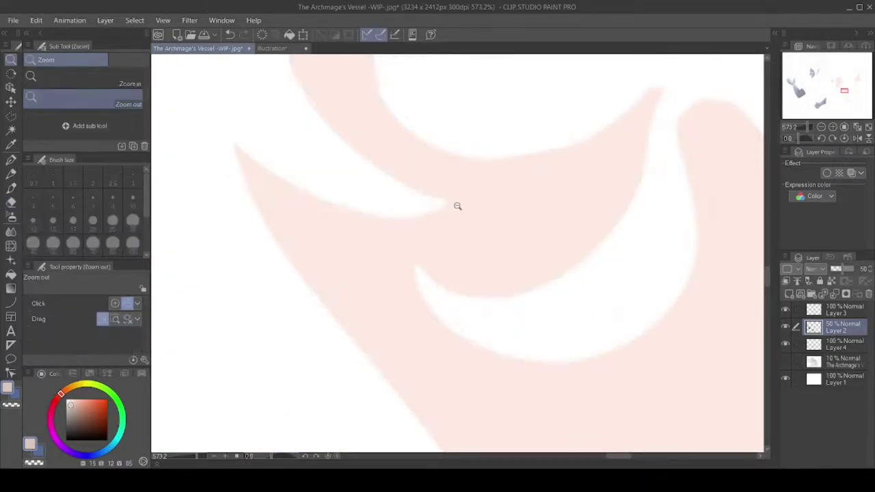
pyautogui.scroll(-3, 457, 203)
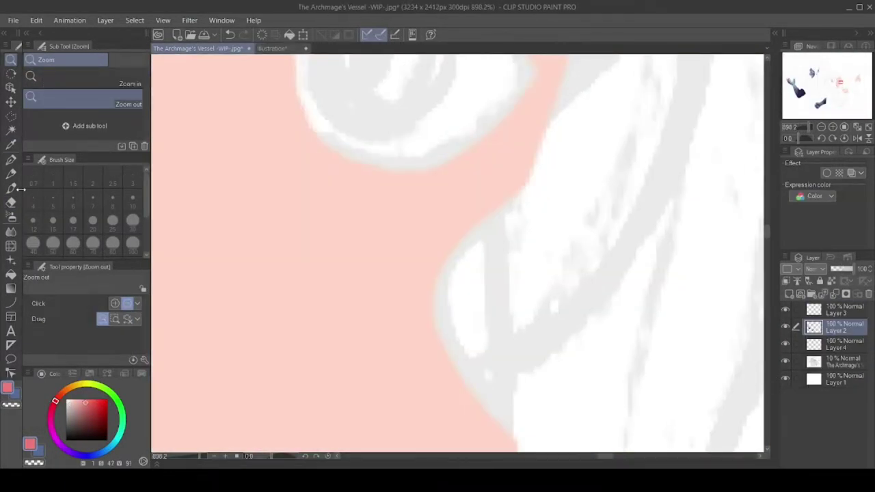
# - Paint rose-red patches along the outer edge of the second character's lit face on Layer 2 with the G-pen at size 14.1
pyautogui.press('p')
pyautogui.moveTo(519, 225)
pyautogui.mouseDown()
pyautogui.moveTo(507, 253)
pyautogui.moveTo(478, 224)
pyautogui.moveTo(536, 424)
pyautogui.mouseUp()
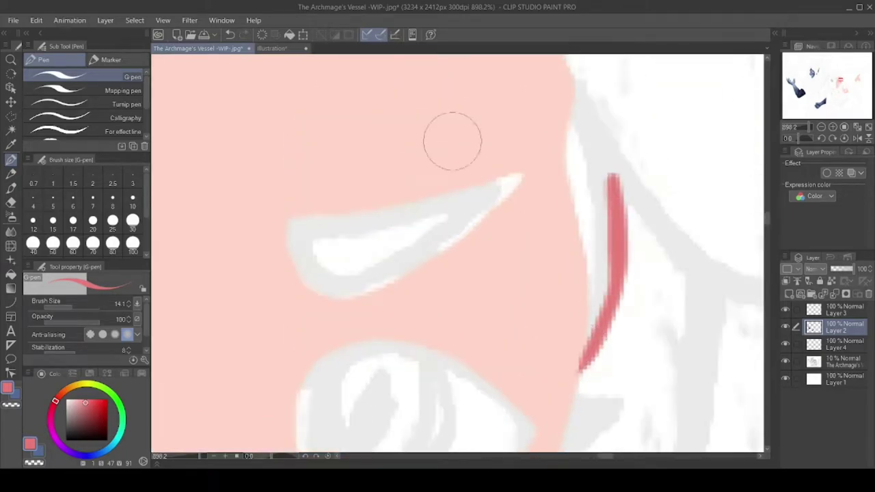
pyautogui.moveTo(601, 103)
pyautogui.mouseDown()
pyautogui.moveTo(581, 354)
pyautogui.moveTo(595, 225)
pyautogui.mouseUp()
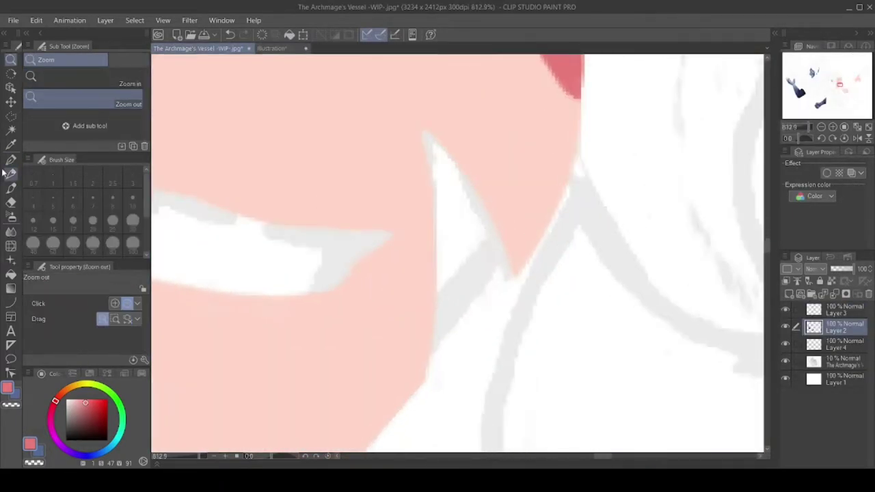
pyautogui.press('p')
pyautogui.moveTo(424, 380)
pyautogui.mouseDown()
pyautogui.moveTo(390, 121)
pyautogui.moveTo(424, 379)
pyautogui.mouseUp()
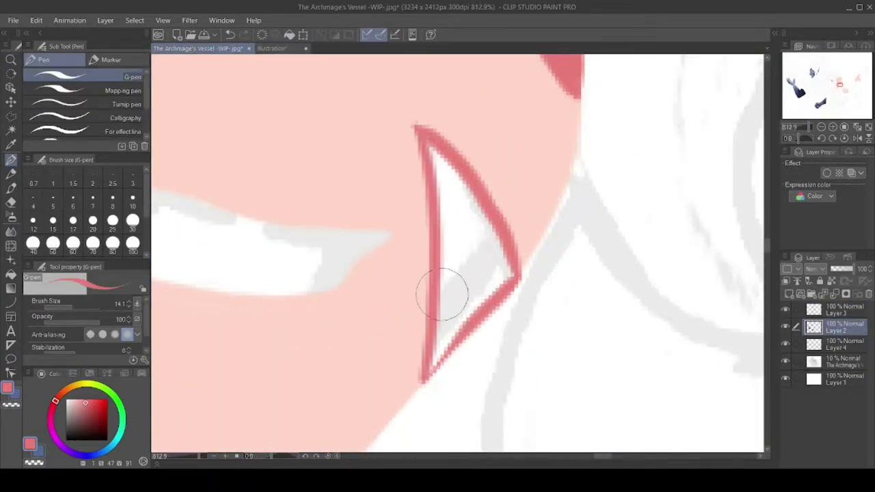
pyautogui.moveTo(475, 257); pyautogui.dragTo(504, 215)
# - Outline and fill the upper curved gaps in the second character's shoulder with rose red using the G-pen
pyautogui.press('p')
pyautogui.moveTo(419, 141)
pyautogui.mouseDown()
pyautogui.moveTo(455, 318)
pyautogui.moveTo(571, 335)
pyautogui.moveTo(468, 335)
pyautogui.moveTo(523, 274)
pyautogui.moveTo(476, 162)
pyautogui.mouseUp()
pyautogui.moveTo(632, 380); pyautogui.dragTo(642, 383)
pyautogui.moveTo(698, 297); pyautogui.dragTo(335, 297)
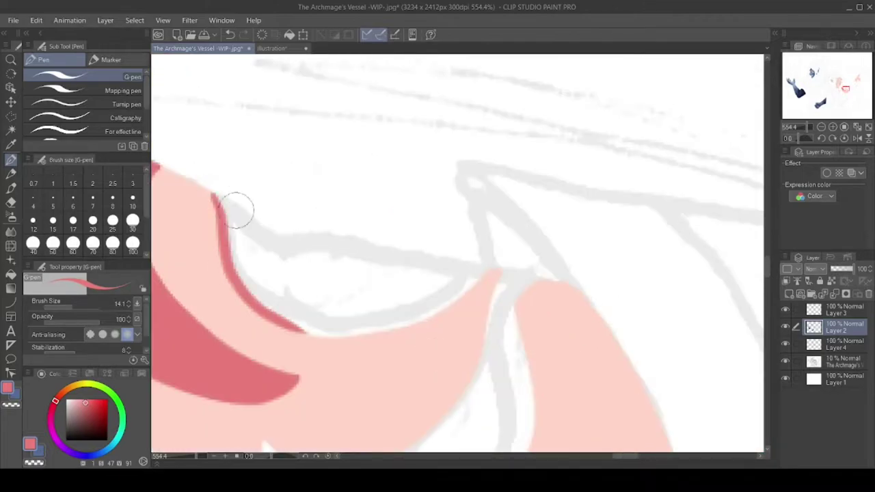
pyautogui.moveTo(300, 331); pyautogui.dragTo(212, 197)
pyautogui.moveTo(301, 332); pyautogui.dragTo(213, 197)
pyautogui.moveTo(478, 270); pyautogui.dragTo(308, 301)
pyautogui.moveTo(218, 202); pyautogui.dragTo(332, 311)
pyautogui.moveTo(422, 283)
pyautogui.mouseDown()
pyautogui.moveTo(519, 267)
pyautogui.moveTo(520, 190)
pyautogui.mouseUp()
# - Outline and fill the lower crescent gap in the shoulder with the same rose red
pyautogui.moveTo(369, 322)
pyautogui.mouseDown()
pyautogui.moveTo(649, 274)
pyautogui.moveTo(566, 402)
pyautogui.mouseUp()
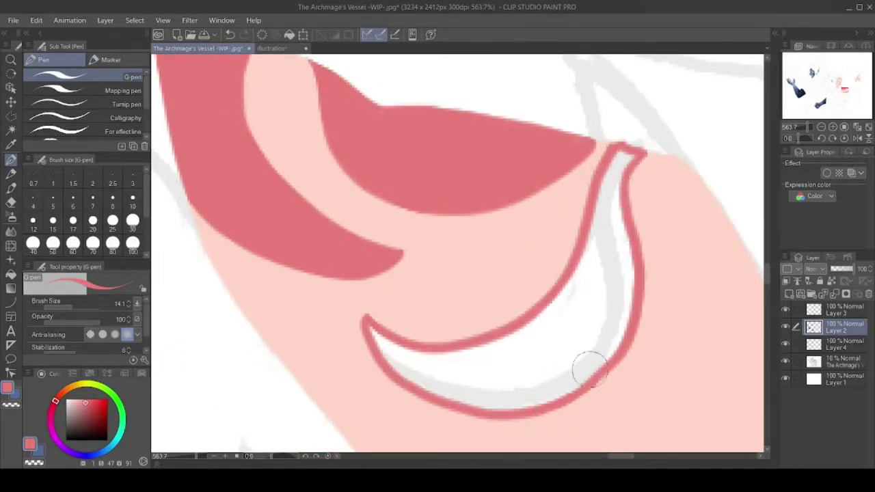
pyautogui.moveTo(575, 312)
pyautogui.mouseDown()
pyautogui.moveTo(626, 307)
pyautogui.moveTo(424, 335)
pyautogui.mouseUp()
pyautogui.moveTo(545, 410); pyautogui.dragTo(622, 164)
pyautogui.hotkey('ctrl', 'space')
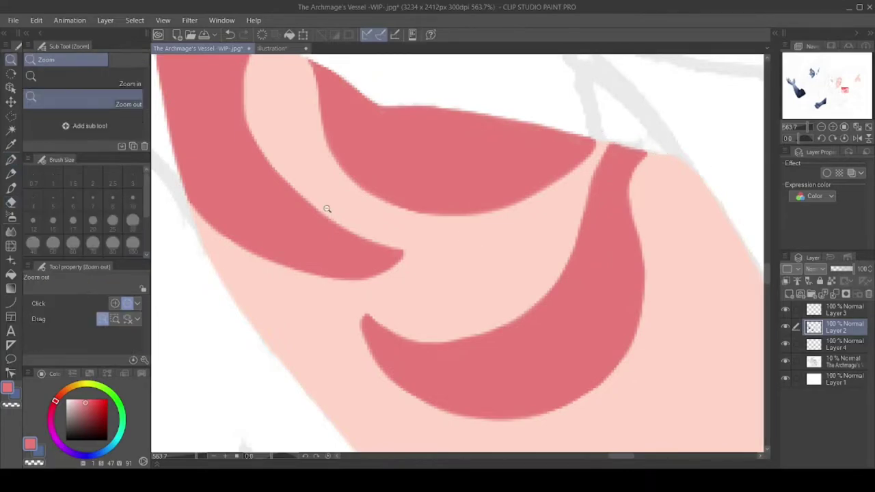
# - Paint dusky rose shading on the inner ear, along the jaw line and down the shaded cheek on Layer 2
pyautogui.moveTo(458, 253); pyautogui.dragTo(356, 252)
pyautogui.moveTo(478, 205); pyautogui.dragTo(581, 205)
pyautogui.moveTo(384, 352); pyautogui.dragTo(526, 120)
pyautogui.hotkey('ctrl', 'z')
pyautogui.moveTo(373, 359); pyautogui.dragTo(531, 117)
pyautogui.scroll(-3, 531, 117)
pyautogui.moveTo(410, 356)
pyautogui.mouseDown()
pyautogui.moveTo(433, 239)
pyautogui.moveTo(501, 112)
pyautogui.moveTo(434, 244)
pyautogui.moveTo(523, 201)
pyautogui.mouseUp()
pyautogui.moveTo(479, 328)
pyautogui.mouseDown()
pyautogui.moveTo(248, 189)
pyautogui.moveTo(223, 216)
pyautogui.mouseUp()
pyautogui.scroll(-3, 222, 216)
pyautogui.scroll(2, 387, 351)
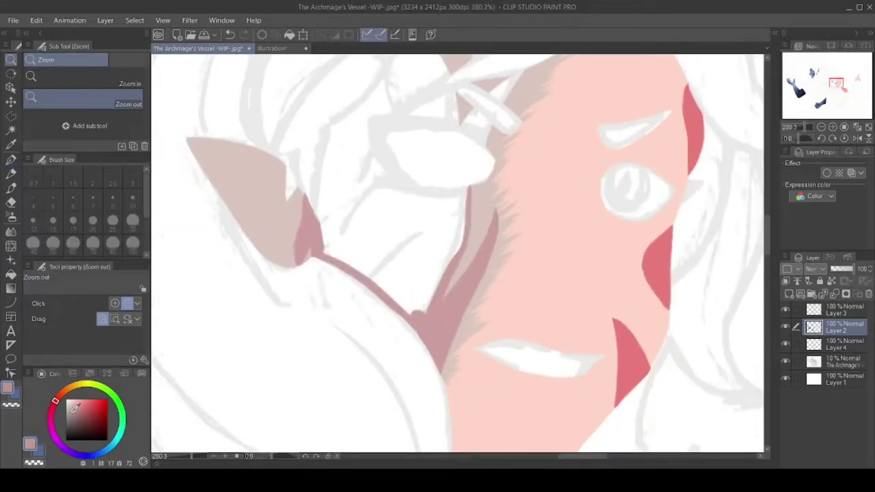
pyautogui.moveTo(472, 192); pyautogui.dragTo(448, 365)
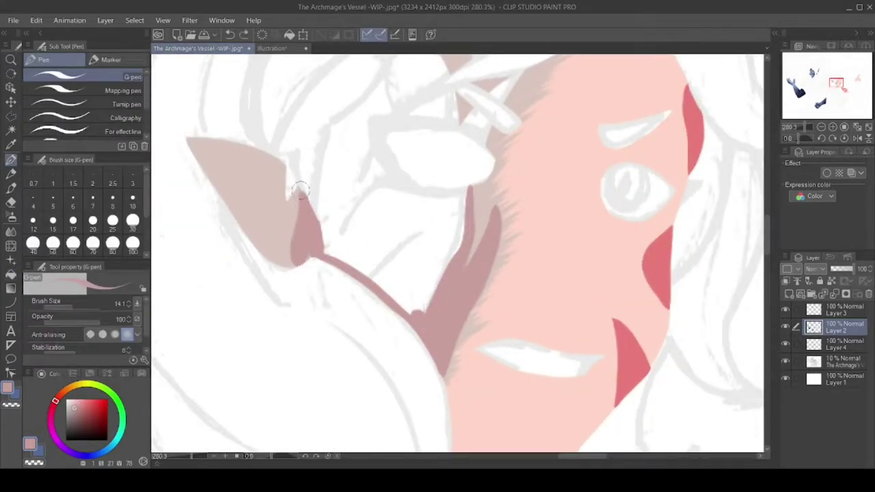
# - Outline the empty shaded half of the face in dusky rose from the ear up around the brow
pyautogui.scroll(3, 338, 107)
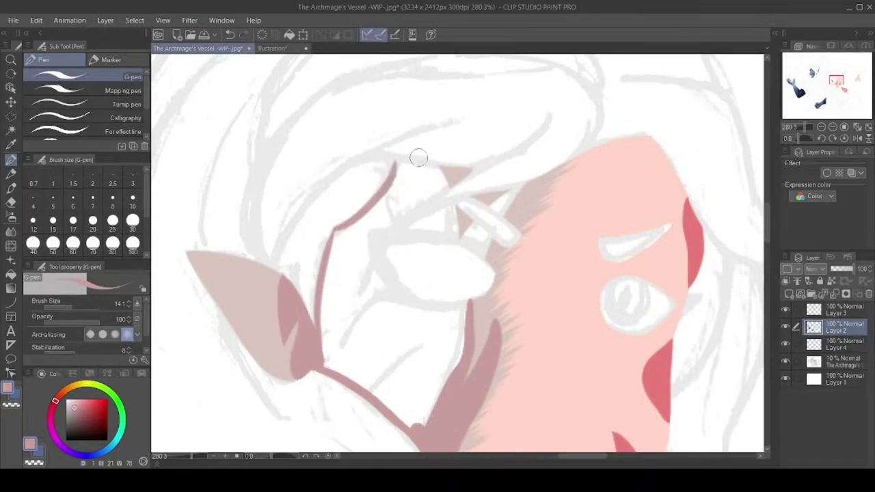
pyautogui.moveTo(464, 235); pyautogui.dragTo(523, 183)
pyautogui.press('e')
pyautogui.press('p')
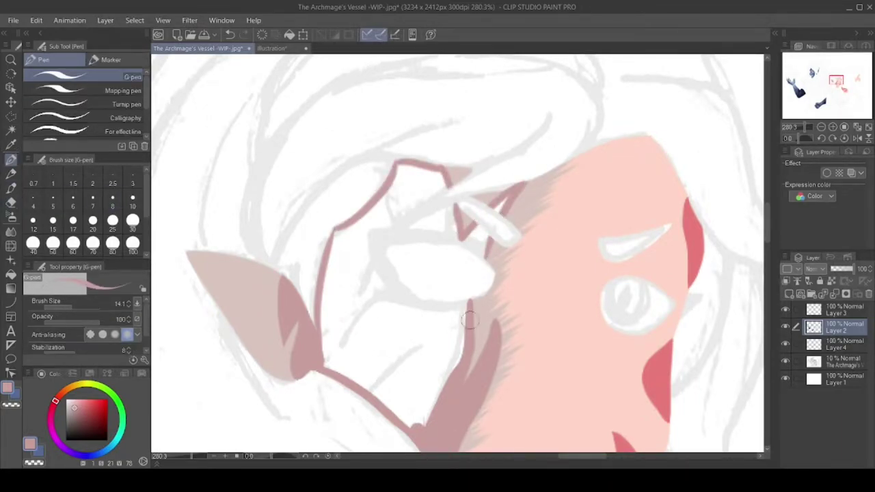
pyautogui.moveTo(451, 330); pyautogui.dragTo(393, 396)
# - Select the outlined shaded half of the face with the Polyline marquee and fill it with dusky rose
pyautogui.press('m')
pyautogui.click(316, 350)
pyautogui.click(318, 297)
pyautogui.click(335, 229)
pyautogui.click(359, 214)
pyautogui.click(386, 185)
pyautogui.click(397, 162)
pyautogui.doubleClick(406, 418)
pyautogui.hotkey('alt', 'Delete')
pyautogui.hotkey('ctrl', 'd')
pyautogui.press('p')
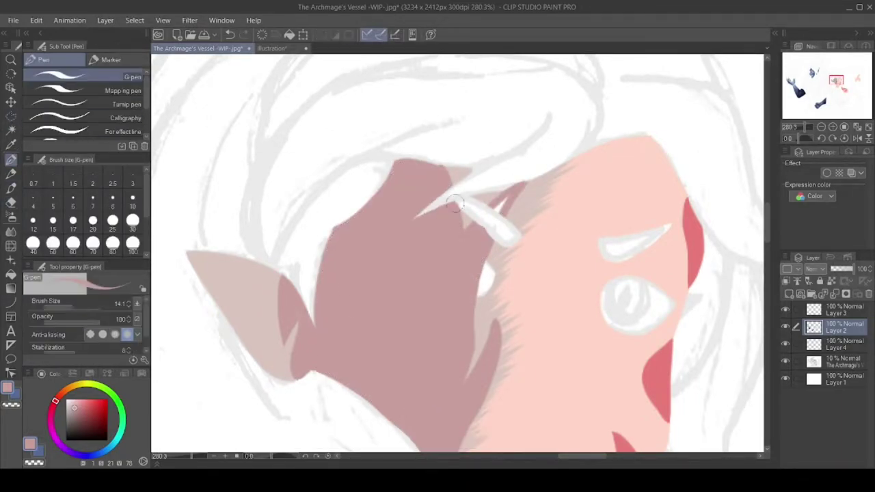
# - Lower Layer 2's opacity to 50% and erase the eye opening from the dusky rose fill with the Hard eraser
pyautogui.press('e')
pyautogui.click(839, 268)
pyautogui.moveTo(416, 298)
pyautogui.mouseDown()
pyautogui.moveTo(490, 277)
pyautogui.moveTo(454, 283)
pyautogui.moveTo(445, 250)
pyautogui.moveTo(405, 254)
pyautogui.mouseUp()
pyautogui.click(784, 361)
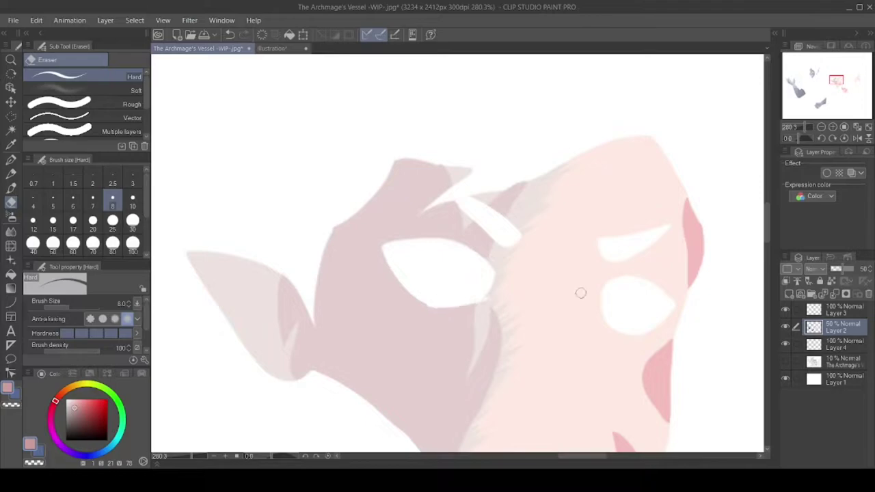
# - Try to ink the shaded eye's outline and upper lid crease in black on Layer 3 with the G-pen at size 9.4
pyautogui.scroll(5, 380, 262)
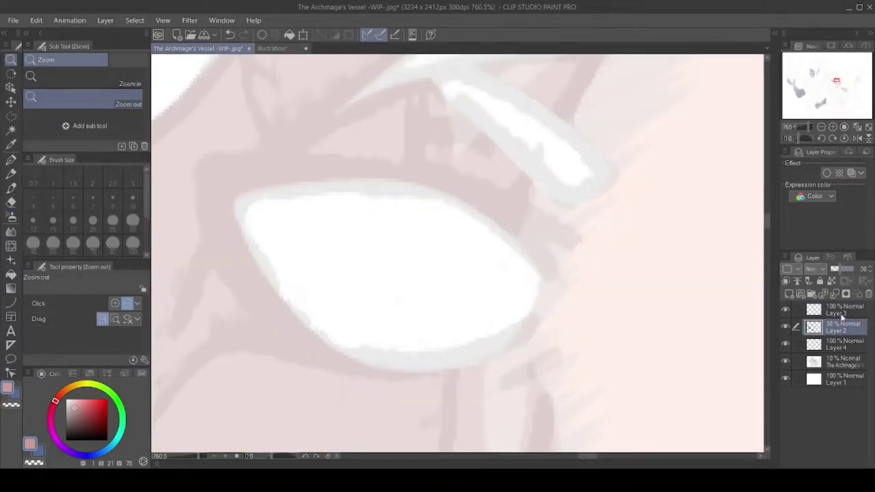
pyautogui.press('p')
pyautogui.moveTo(552, 286); pyautogui.dragTo(275, 164)
pyautogui.moveTo(195, 146); pyautogui.dragTo(378, 190)
pyautogui.moveTo(241, 192); pyautogui.dragTo(533, 355)
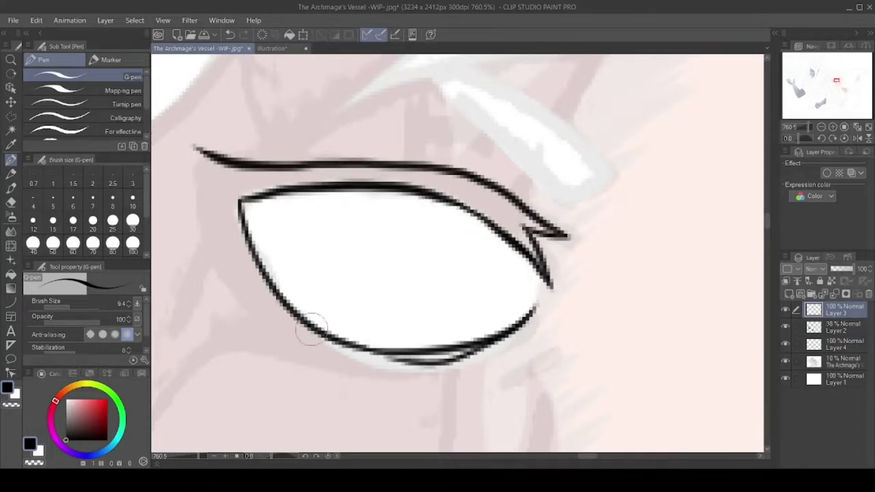
# - Ink the shaded eye's outline on Layer 3 in thick black with a pointed outer corner and small lash flicks
pyautogui.moveTo(383, 342); pyautogui.dragTo(643, 314)
pyautogui.moveTo(342, 199)
pyautogui.mouseDown()
pyautogui.moveTo(646, 267)
pyautogui.moveTo(642, 315)
pyautogui.mouseUp()
pyautogui.moveTo(478, 184); pyautogui.dragTo(660, 287)
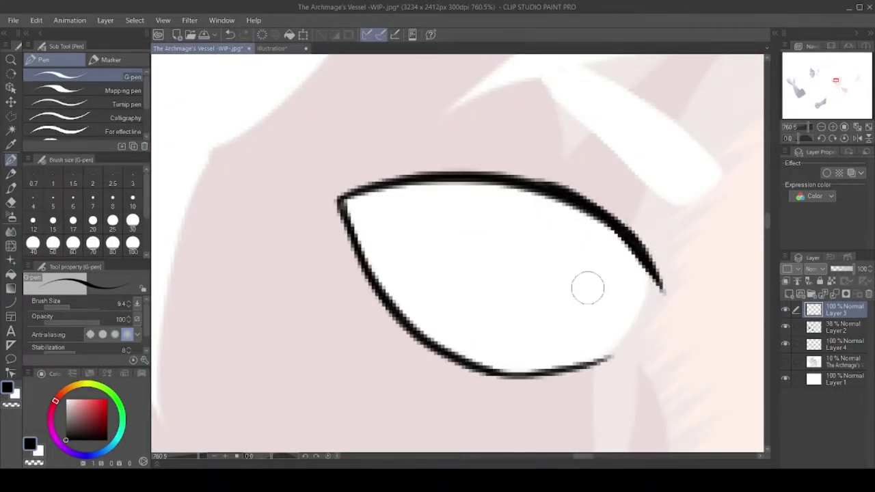
pyautogui.moveTo(304, 174); pyautogui.dragTo(659, 291)
pyautogui.moveTo(649, 256)
pyautogui.mouseDown()
pyautogui.moveTo(515, 182)
pyautogui.moveTo(500, 378)
pyautogui.moveTo(357, 179)
pyautogui.mouseUp()
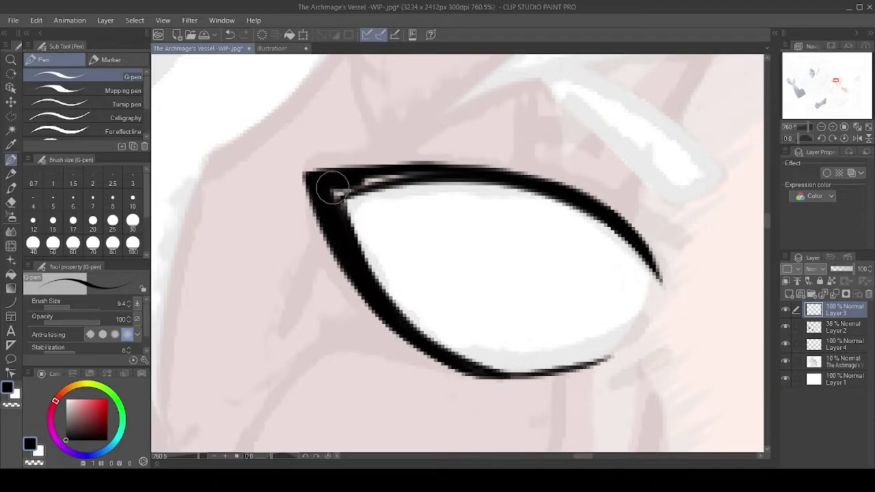
pyautogui.moveTo(342, 325); pyautogui.dragTo(540, 348)
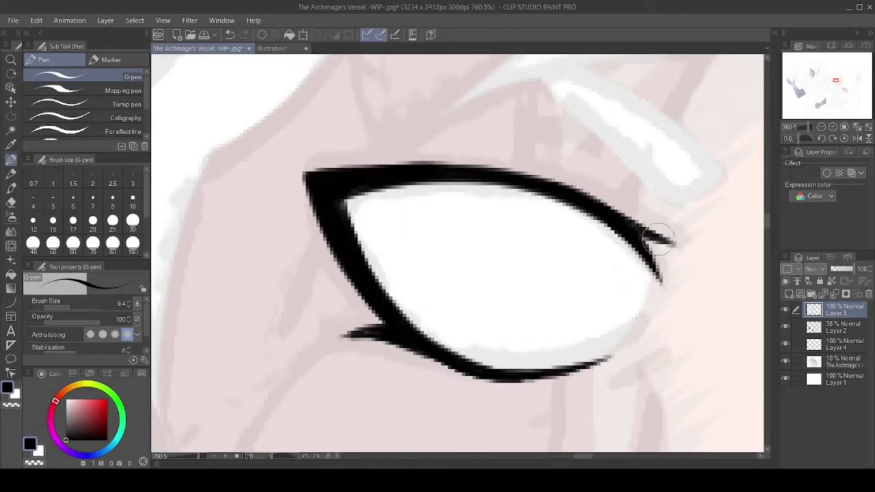
# - Select the inked eye outline with the Polyline marquee, duplicate it to a new layer, and flip and fit it over the lit eye
pyautogui.scroll(-5, 458, 252)
pyautogui.click(323, 157)
pyautogui.click(430, 152)
pyautogui.click(530, 203)
pyautogui.click(509, 311)
pyautogui.click(402, 342)
pyautogui.click(301, 236)
pyautogui.moveTo(407, 239); pyautogui.dragTo(645, 287)
pyautogui.hotkey('ctrl', 't')
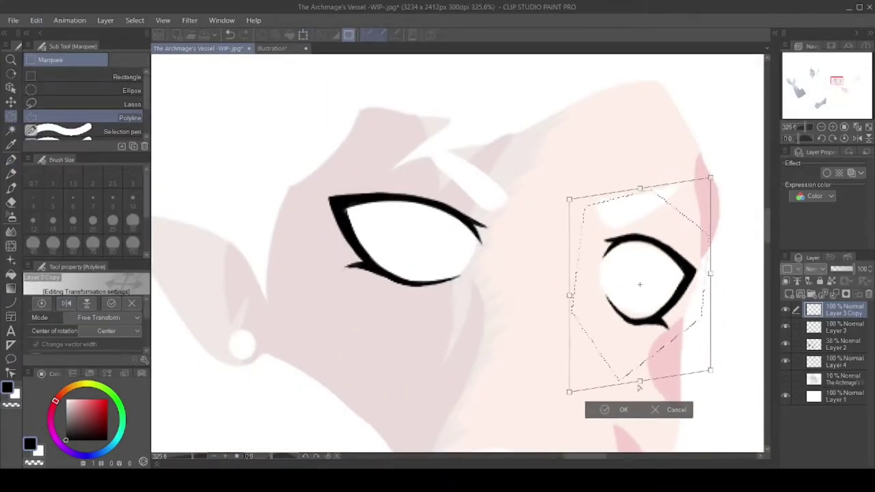
pyautogui.click(619, 405)
# - Trim the lit eye's skin opening on Layer 2 with the eraser to fit the copied eye outline
pyautogui.click(837, 343)
pyautogui.press('e')
pyautogui.scroll(5, 664, 276)
pyautogui.hotkey('ctrl', 'alt', 'space')
pyautogui.moveTo(526, 106)
pyautogui.mouseDown()
pyautogui.moveTo(377, 312)
pyautogui.moveTo(530, 263)
pyautogui.mouseUp()
pyautogui.scroll(5, 381, 347)
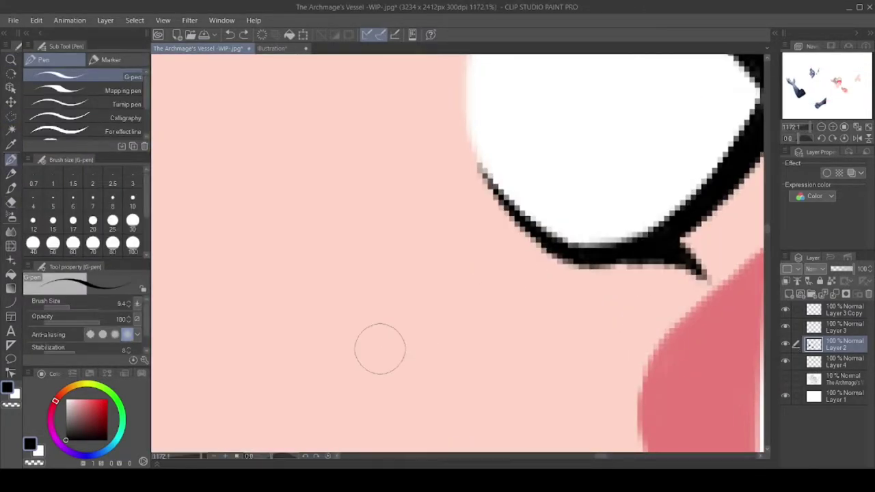
# - Touch up the copied eye outline on Layer 3 Copy and merge it into Layer 3
pyautogui.click(837, 309)
pyautogui.moveTo(357, 360); pyautogui.dragTo(499, 429)
pyautogui.scroll(-5, 499, 428)
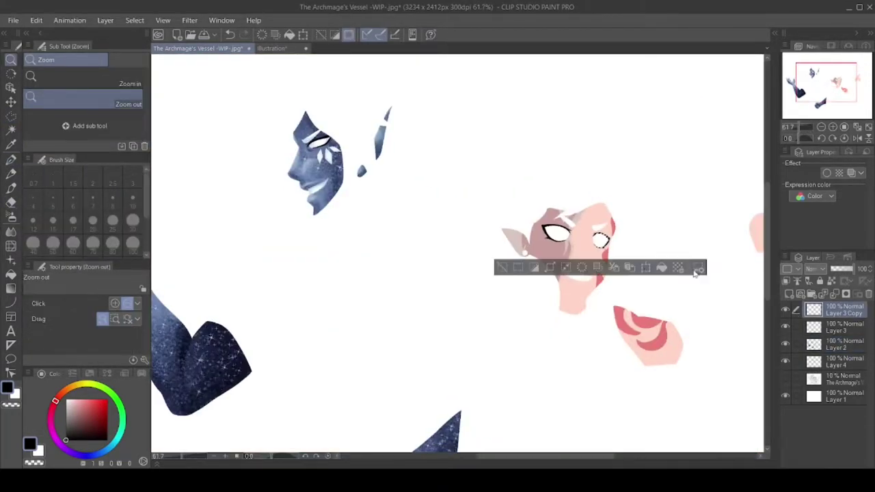
pyautogui.hotkey('ctrl', 'e')
# - Try to recolour the lit eye's black outline in olive gold directly on Layer 3 within the selection
pyautogui.scroll(6, 571, 186)
pyautogui.press('p')
pyautogui.moveTo(571, 187)
pyautogui.mouseDown()
pyautogui.moveTo(620, 211)
pyautogui.moveTo(642, 242)
pyautogui.moveTo(620, 350)
pyautogui.moveTo(617, 331)
pyautogui.moveTo(581, 336)
pyautogui.moveTo(647, 261)
pyautogui.moveTo(576, 344)
pyautogui.mouseUp()
pyautogui.press('x')
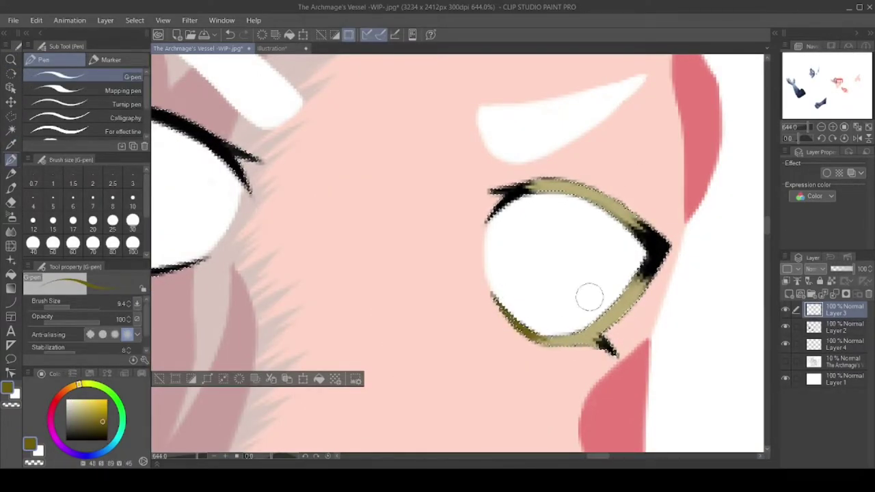
pyautogui.press('x')
pyautogui.hotkey('ctrl', 'z')
pyautogui.hotkey('ctrl', 'z')
pyautogui.hotkey('ctrl', 'z')
pyautogui.hotkey('ctrl', 'z')
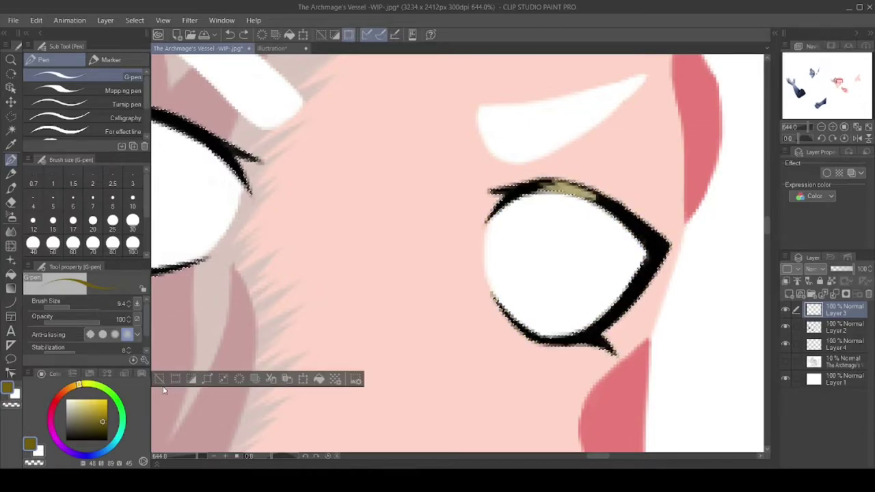
# - Add a layer clipped to Layer 3 and paint dark olive over the corners of the lit eye's outline
pyautogui.scroll(-5, 650, 230)
pyautogui.hotkey('ctrl', 'shift', 'n')
pyautogui.scroll(5, 691, 209)
pyautogui.moveTo(438, 186); pyautogui.dragTo(540, 174)
pyautogui.moveTo(653, 225)
pyautogui.mouseDown()
pyautogui.moveTo(710, 276)
pyautogui.moveTo(605, 403)
pyautogui.mouseUp()
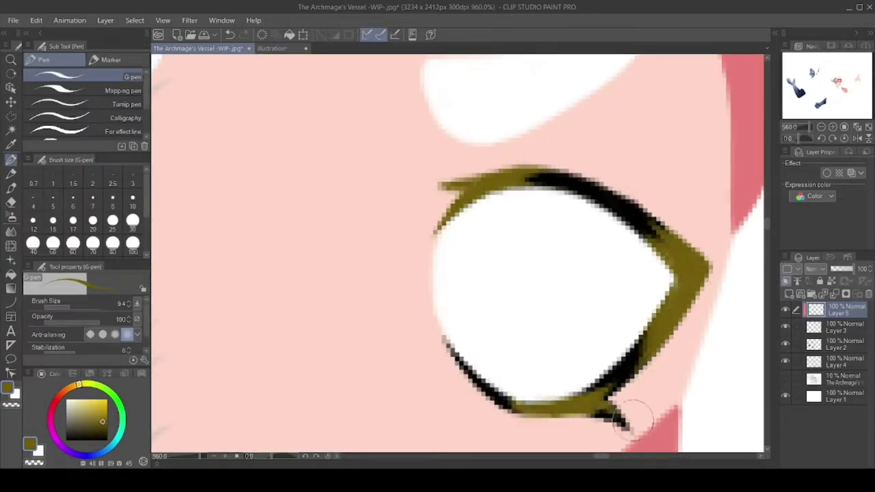
# - Paint pale gold highlights along the lit eye's outline and restore dark olive at the lower lash and edge
pyautogui.moveTo(451, 345); pyautogui.dragTo(622, 419)
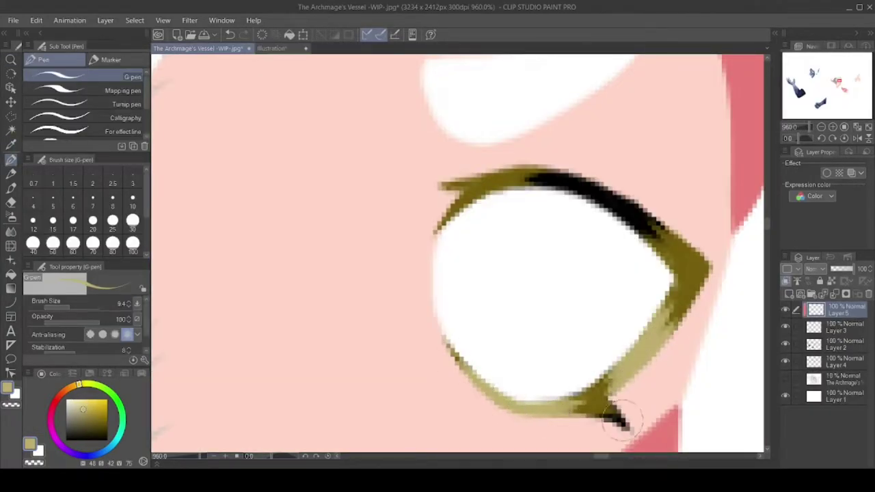
pyautogui.moveTo(683, 259); pyautogui.dragTo(537, 172)
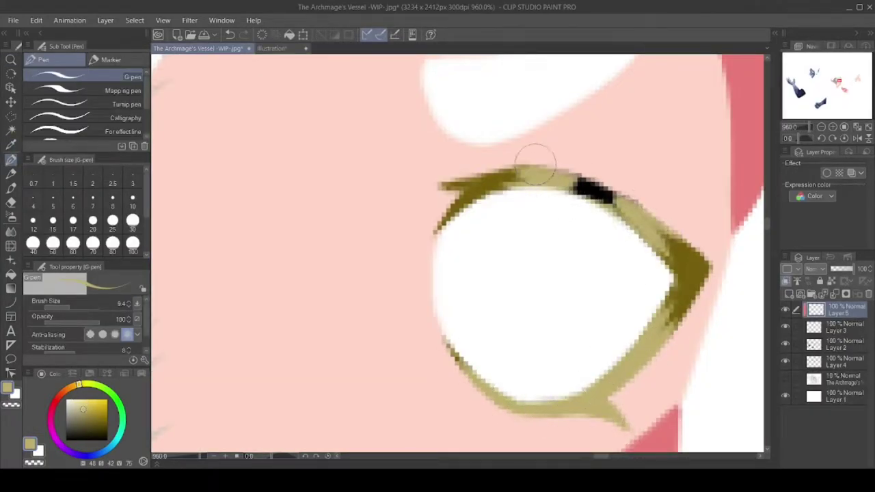
pyautogui.keyDown('alt'); pyautogui.click(451, 230); pyautogui.keyUp('alt')
pyautogui.moveTo(618, 382); pyautogui.dragTo(561, 410)
pyautogui.moveTo(448, 342); pyautogui.dragTo(492, 397)
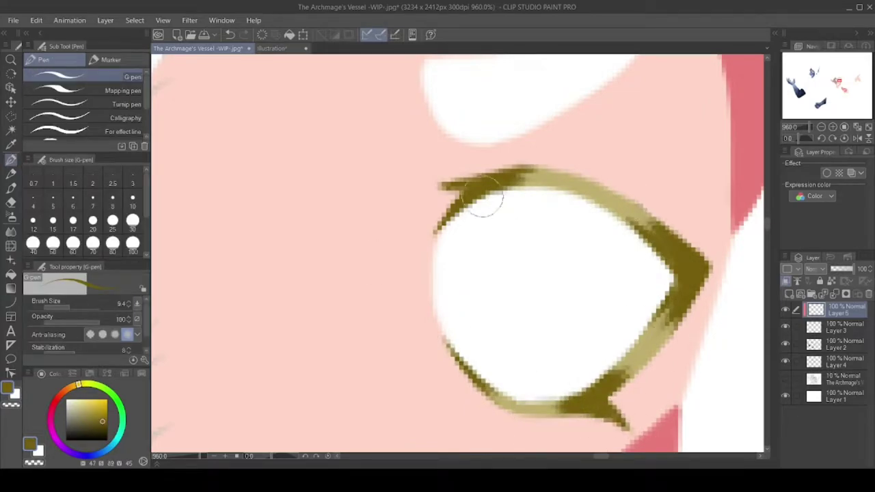
# - Recolour the shaded eye's outline on Layer 5 with dark olive corners and pale gold highlights between them
pyautogui.keyDown('alt'); pyautogui.click(642, 348); pyautogui.keyUp('alt')
pyautogui.scroll(-5, 639, 337)
pyautogui.scroll(4, 478, 250)
pyautogui.moveTo(400, 180); pyautogui.dragTo(362, 255)
pyautogui.moveTo(453, 287); pyautogui.dragTo(491, 277)
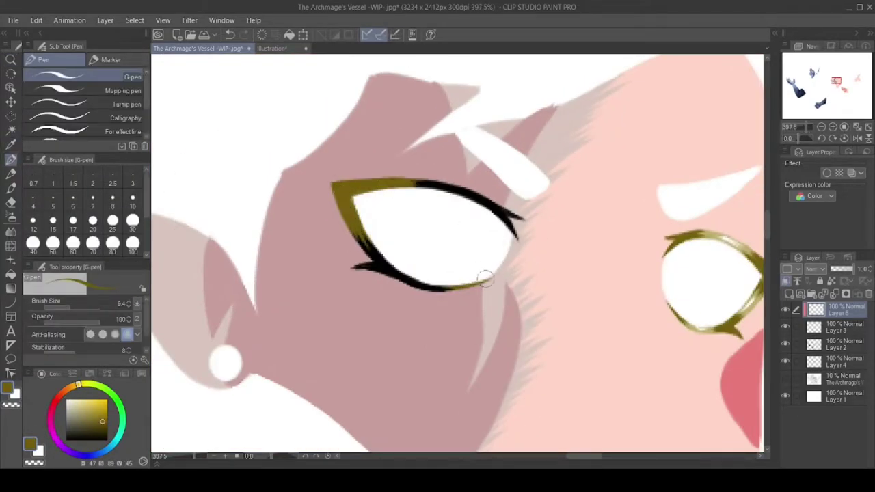
pyautogui.keyDown('alt'); pyautogui.click(711, 235); pyautogui.keyUp('alt')
pyautogui.moveTo(393, 183); pyautogui.dragTo(488, 212)
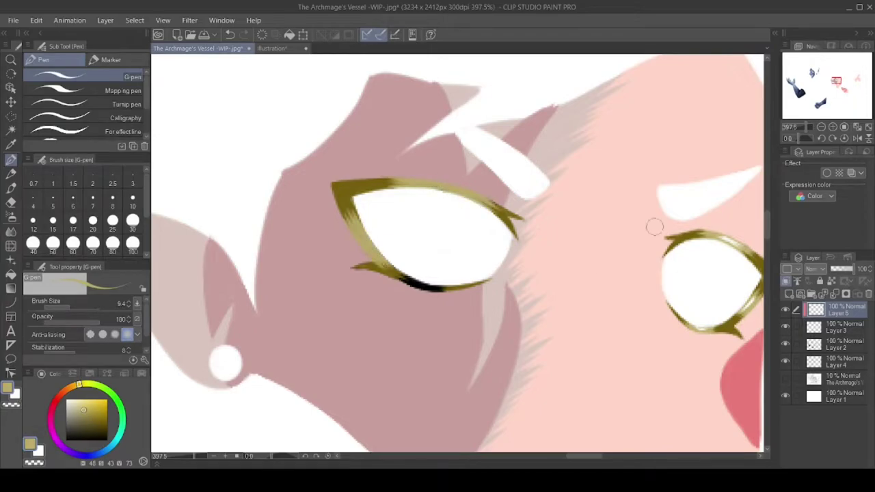
# - Recolour the archmage's eye outline white on Layer 5 and merge that layer into Layer 3
pyautogui.scroll(-5, 717, 289)
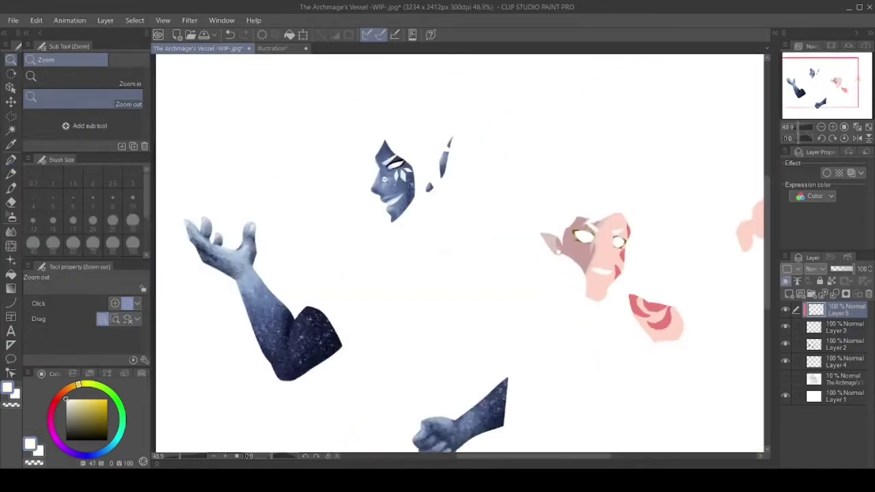
pyautogui.scroll(6, 423, 185)
pyautogui.keyDown('alt'); pyautogui.click(588, 157); pyautogui.keyUp('alt')
pyautogui.moveTo(300, 301)
pyautogui.mouseDown()
pyautogui.moveTo(661, 114)
pyautogui.moveTo(419, 235)
pyautogui.moveTo(479, 176)
pyautogui.mouseUp()
pyautogui.hotkey('ctrl', 'z')
pyautogui.hotkey('ctrl', 'y')
pyautogui.scroll(-5, 468, 267)
pyautogui.scroll(3, 426, 273)
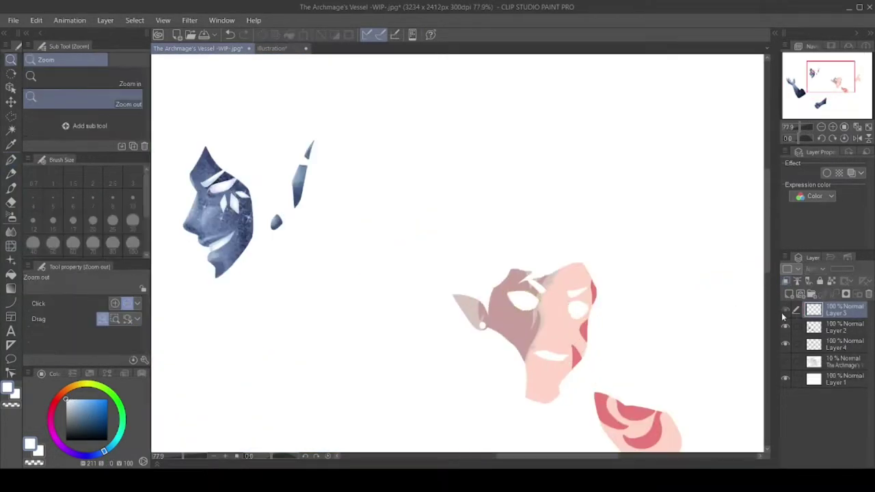
# - Show the sketch layer, lower Layer 2's opacity to 50% and trace the second character's nose, mouth and chin lines in salmon Watery ink
pyautogui.click(785, 361)
pyautogui.click(837, 327)
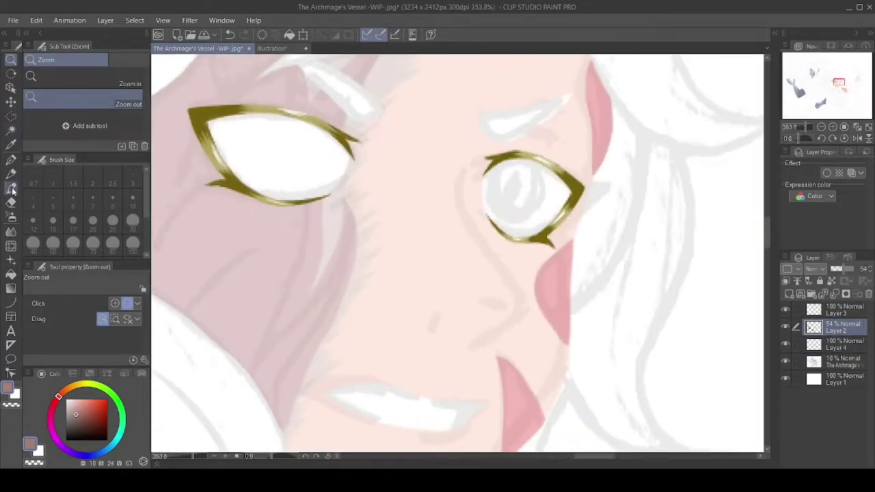
pyautogui.moveTo(409, 348); pyautogui.dragTo(360, 339)
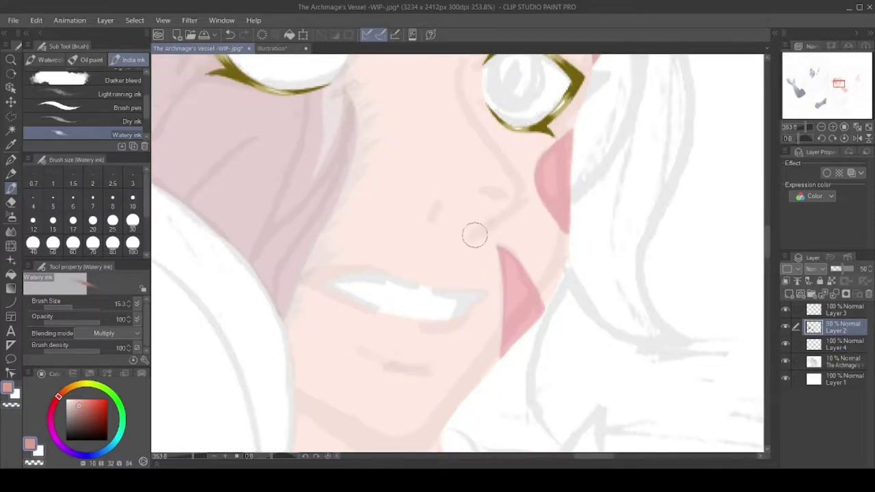
pyautogui.scroll(3, 486, 227)
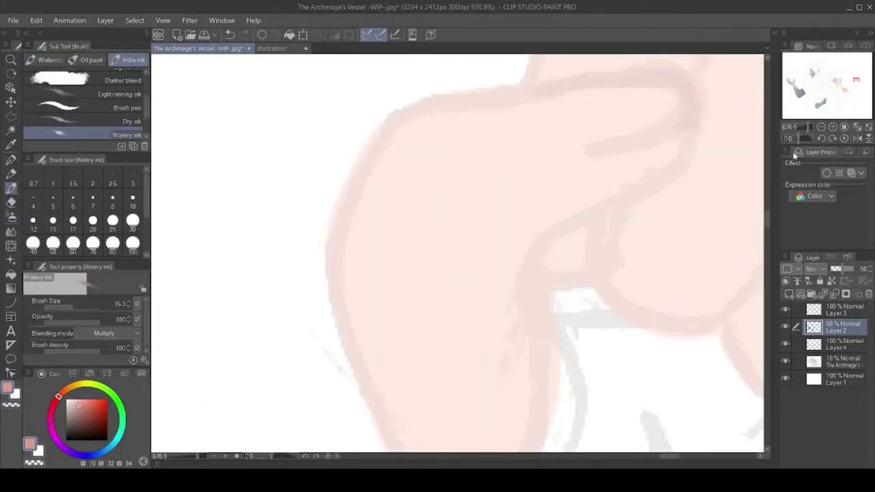
# - Shade the second character's dark half of the face and inner ear with mottled dark brown Watery ink in Multiply mode on Layer 2
pyautogui.scroll(5, 623, 289)
pyautogui.scroll(-5, 595, 236)
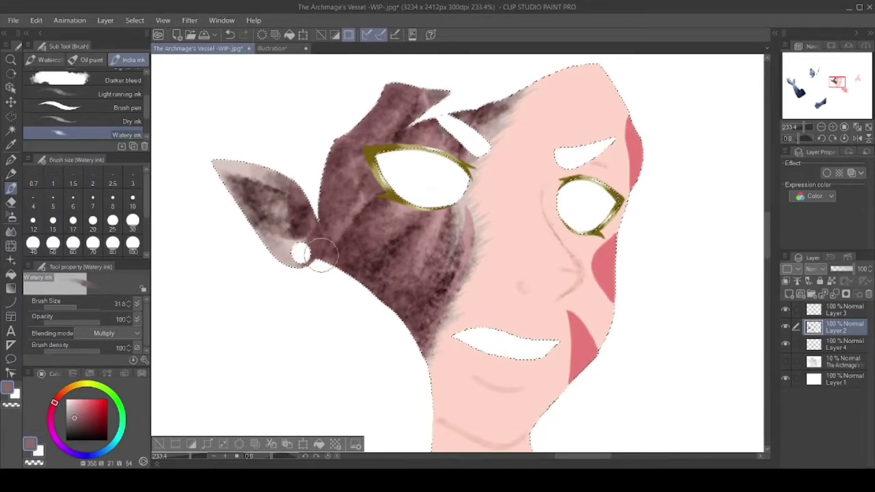
pyautogui.scroll(-3, 681, 297)
pyautogui.keyDown('alt'); pyautogui.click(524, 301); pyautogui.keyUp('alt')
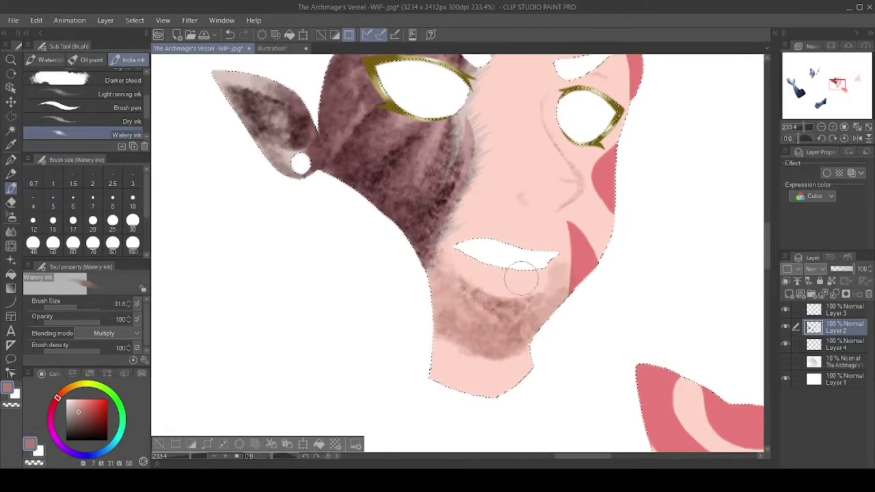
pyautogui.scroll(2, 469, 250)
pyautogui.moveTo(457, 393)
pyautogui.mouseDown()
pyautogui.moveTo(505, 420)
pyautogui.moveTo(434, 400)
pyautogui.moveTo(467, 420)
pyautogui.moveTo(525, 401)
pyautogui.moveTo(473, 388)
pyautogui.moveTo(479, 407)
pyautogui.mouseUp()
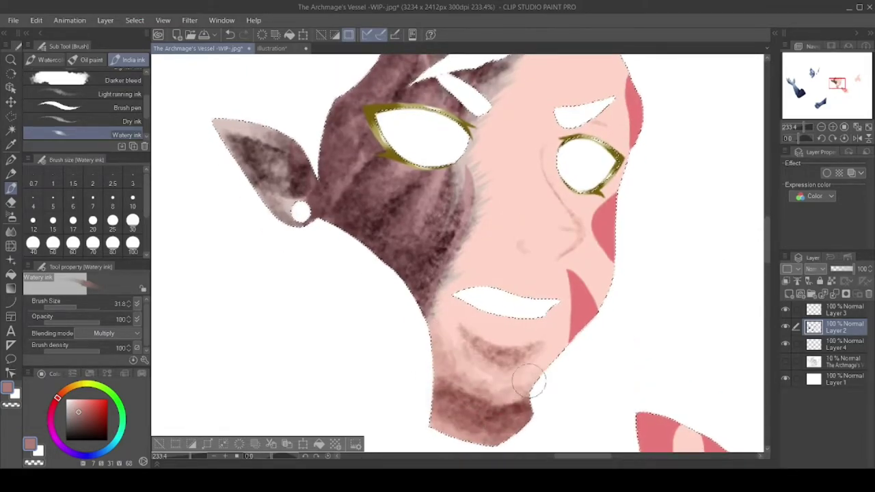
pyautogui.moveTo(464, 376); pyautogui.dragTo(550, 356)
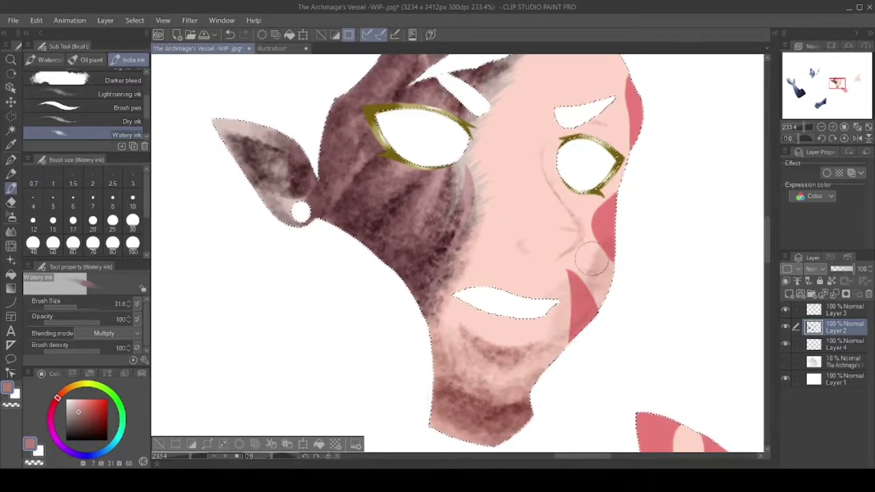
pyautogui.hotkey('alt', 'space')
pyautogui.moveTo(525, 310); pyautogui.dragTo(684, 291)
# - Shade the neck in rose with Watery ink and darken the mouth, chin and nose lines in muted red
pyautogui.click(10, 186)
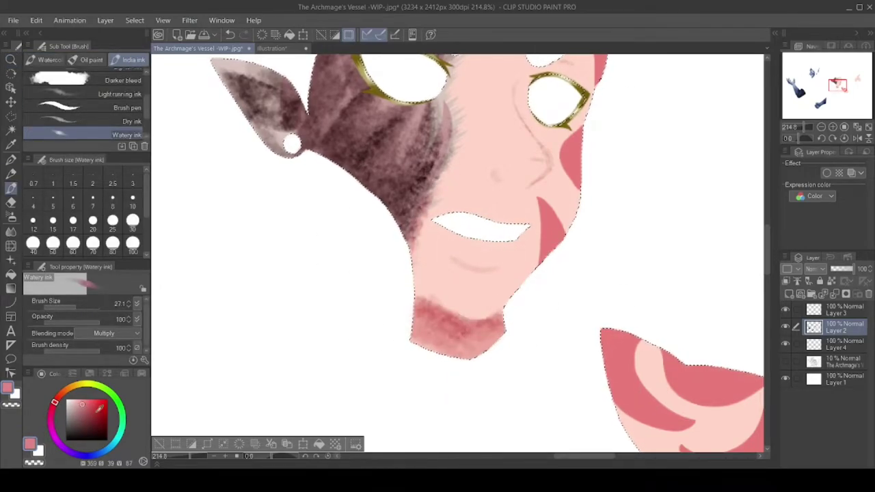
pyautogui.scroll(2, 488, 431)
pyautogui.moveTo(537, 231); pyautogui.dragTo(447, 219)
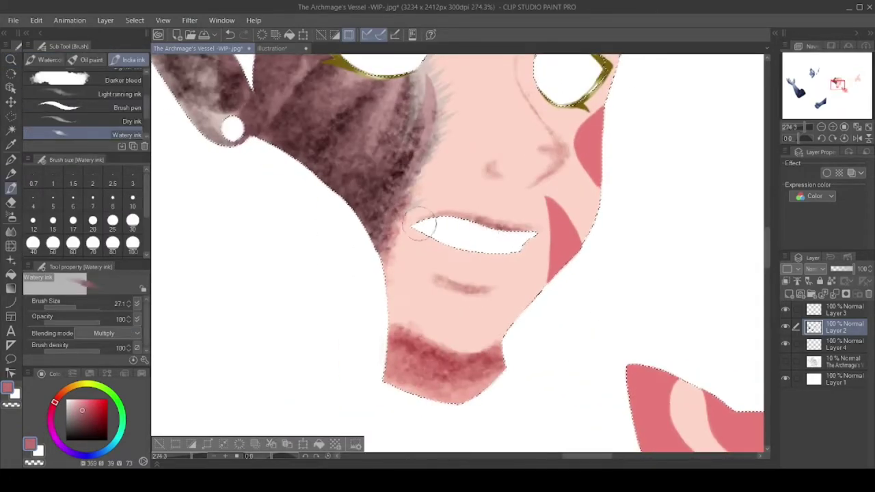
pyautogui.scroll(3, 529, 358)
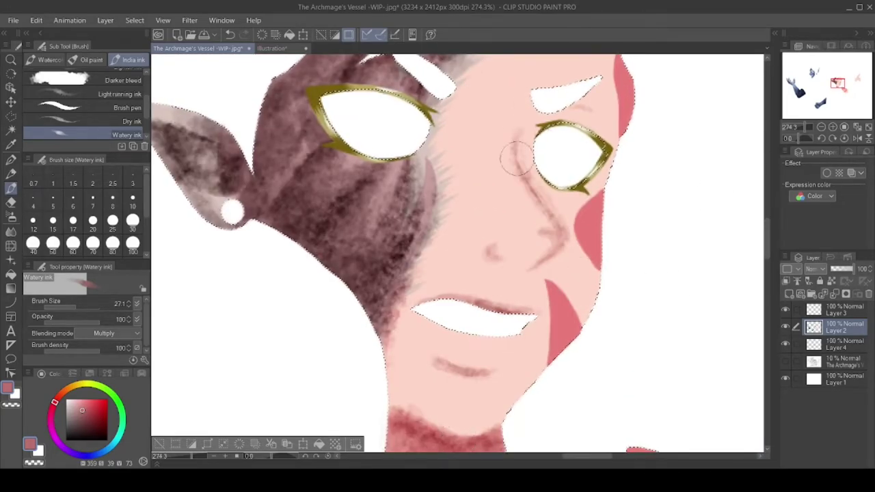
# - Build muted red shadows under the nose, around the lit eye socket and across the cheek, chin and jaw
pyautogui.moveTo(490, 254); pyautogui.dragTo(557, 225)
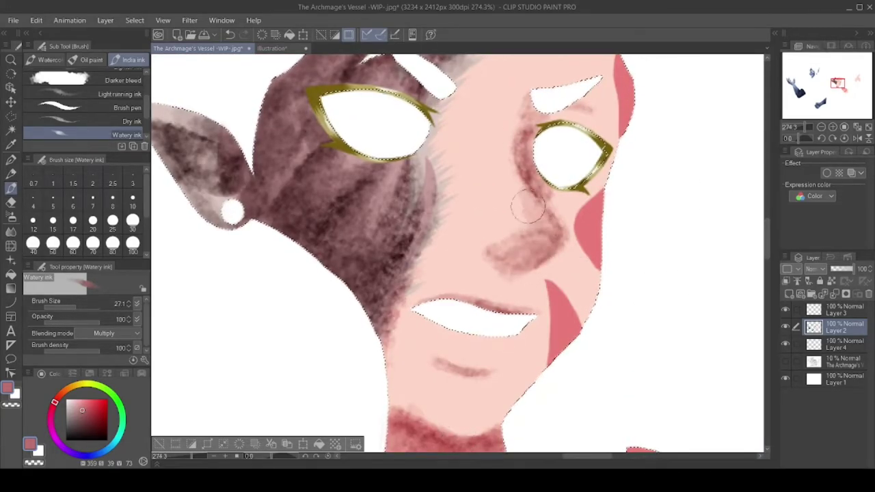
pyautogui.scroll(-1, 533, 236)
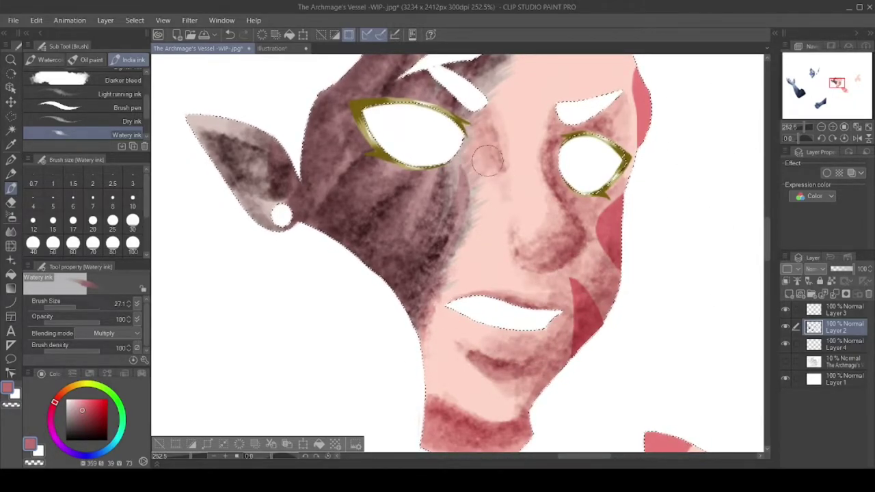
pyautogui.moveTo(439, 362)
pyautogui.mouseDown()
pyautogui.moveTo(449, 397)
pyautogui.moveTo(427, 375)
pyautogui.mouseUp()
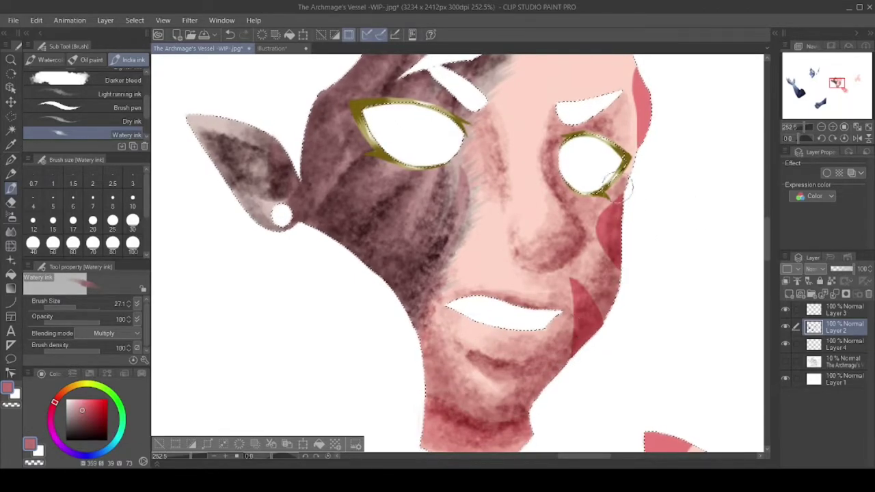
# - Shade the forehead's outer edges and the side of the nose bridge in muted red
pyautogui.scroll(2, 653, 142)
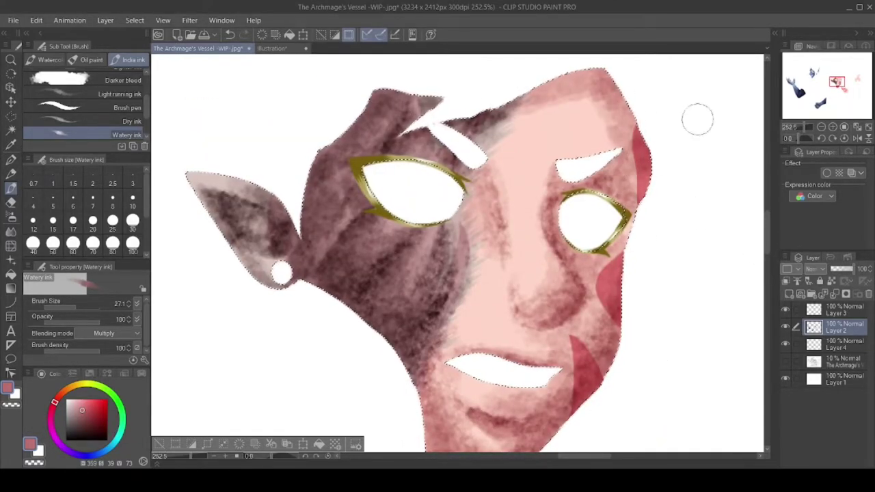
pyautogui.moveTo(510, 95); pyautogui.dragTo(636, 116)
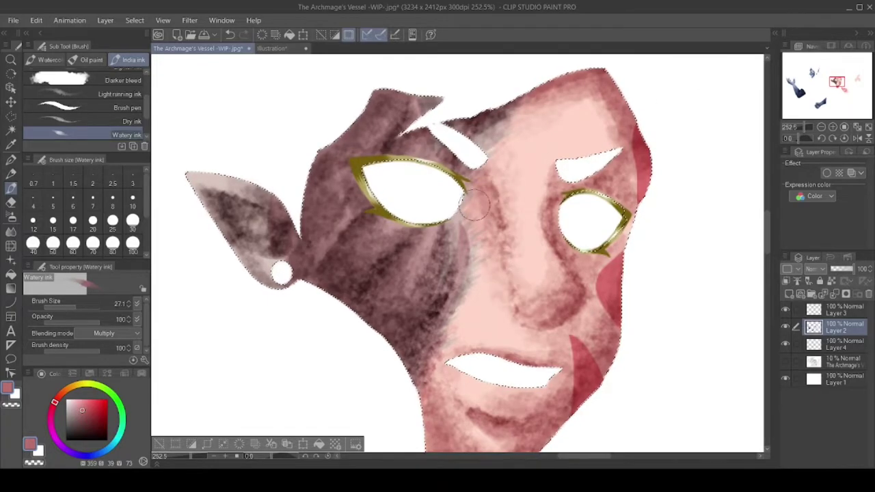
pyautogui.moveTo(482, 200); pyautogui.dragTo(551, 159)
# - Deepen the muted red shadows under the chin, along both jaw edges and around the mouth
pyautogui.scroll(3, 492, 177)
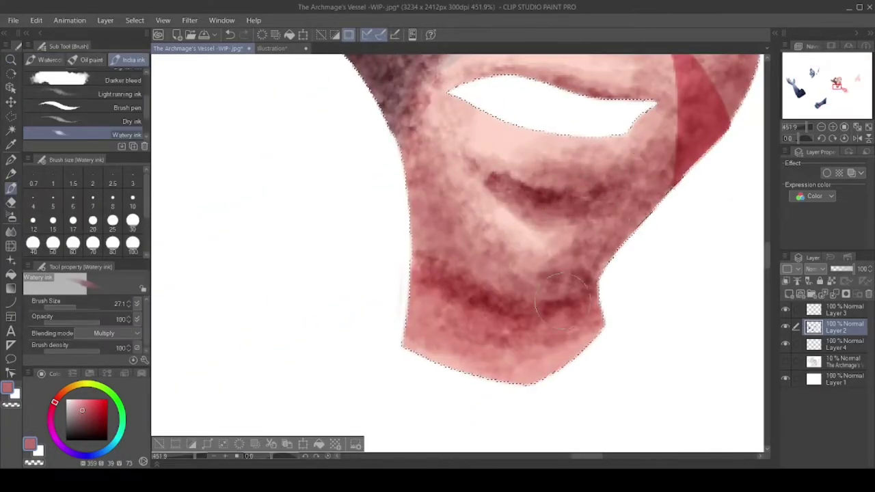
pyautogui.moveTo(657, 211); pyautogui.dragTo(600, 239)
pyautogui.moveTo(408, 118); pyautogui.dragTo(408, 248)
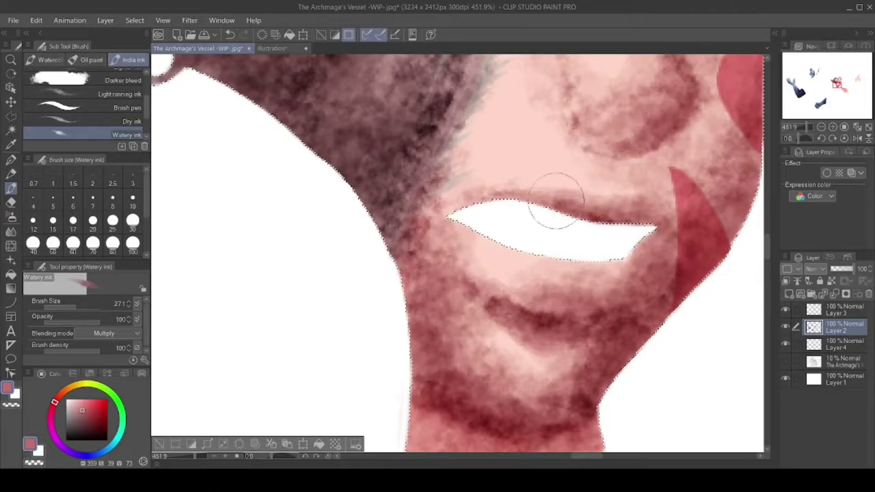
pyautogui.click(504, 229)
pyautogui.moveTo(504, 228); pyautogui.dragTo(521, 357)
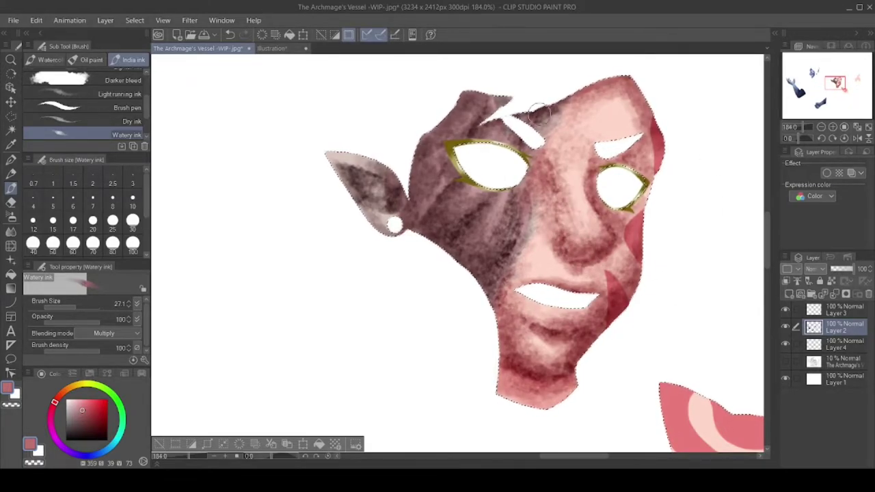
# - Enlarge the Watery ink brush to 126.6 and glaze muted red over the shoulder's lower part and the face's dark half
pyautogui.scroll(-3, 451, 253)
pyautogui.scroll(3, 744, 318)
pyautogui.scroll(-3, 499, 361)
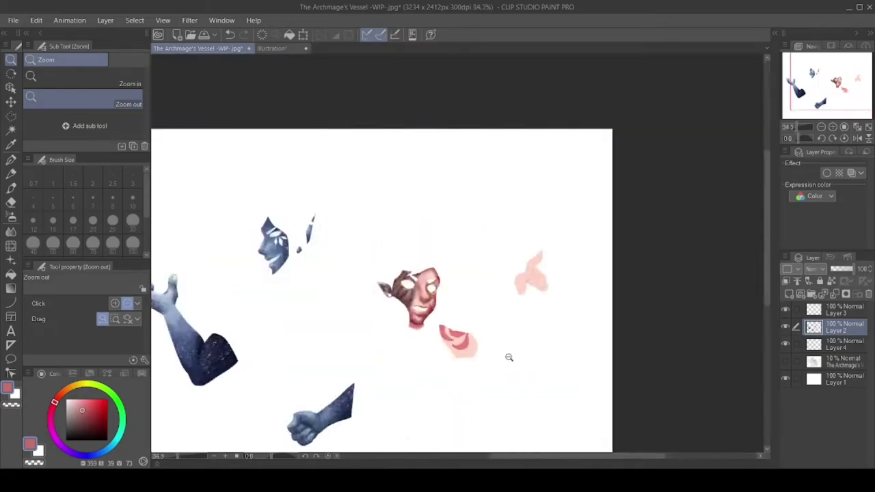
pyautogui.scroll(4, 499, 361)
pyautogui.moveTo(81, 296); pyautogui.dragTo(102, 302)
pyautogui.moveTo(383, 225)
pyautogui.mouseDown()
pyautogui.moveTo(527, 313)
pyautogui.moveTo(628, 332)
pyautogui.mouseUp()
pyautogui.scroll(5, 543, 283)
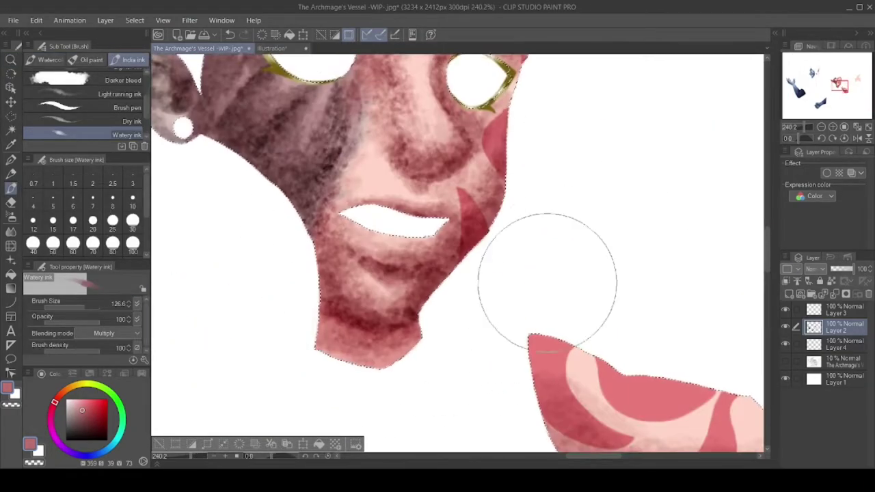
pyautogui.moveTo(110, 175); pyautogui.dragTo(253, 322)
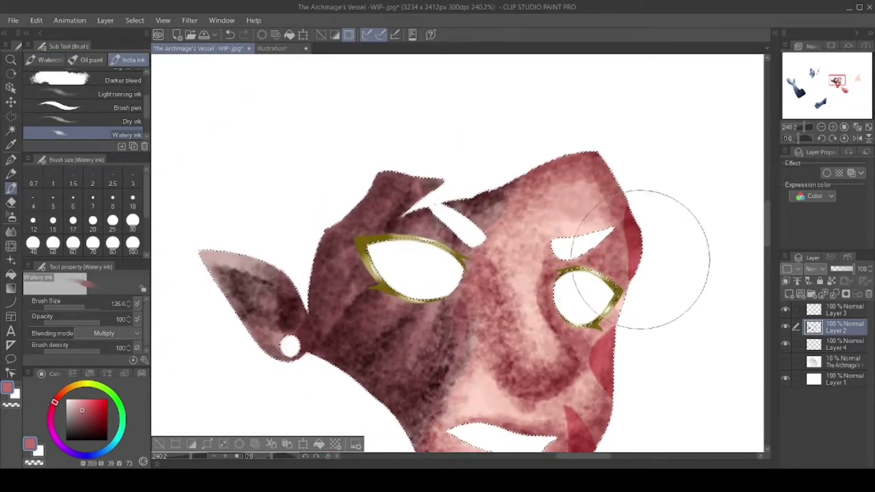
# - Darken the shoulder's underside and the dip along its upper edge using Watery ink at about size 37
pyautogui.scroll(-5, 517, 303)
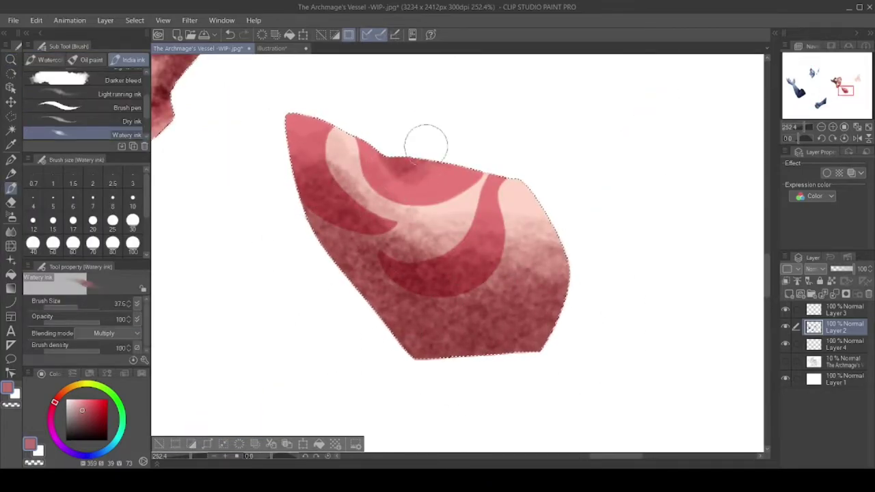
pyautogui.scroll(-5, 409, 168)
pyautogui.scroll(5, 375, 347)
# - Shade the pointing hand with a deeper red, darkening the thumb, palm, curled fingers and the underside of the index finger
pyautogui.press('i')
pyautogui.moveTo(768, 281); pyautogui.dragTo(768, 300)
pyautogui.click(465, 256)
pyautogui.press('b')
pyautogui.scroll(3, 399, 85)
pyautogui.moveTo(328, 382)
pyautogui.mouseDown()
pyautogui.moveTo(235, 316)
pyautogui.moveTo(293, 250)
pyautogui.moveTo(349, 369)
pyautogui.moveTo(270, 258)
pyautogui.mouseUp()
pyautogui.moveTo(413, 262)
pyautogui.mouseDown()
pyautogui.moveTo(512, 167)
pyautogui.moveTo(390, 266)
pyautogui.moveTo(470, 231)
pyautogui.moveTo(449, 121)
pyautogui.mouseUp()
pyautogui.scroll(3, 392, 260)
pyautogui.moveTo(392, 258)
pyautogui.mouseDown()
pyautogui.moveTo(491, 137)
pyautogui.moveTo(445, 226)
pyautogui.moveTo(519, 105)
pyautogui.moveTo(404, 211)
pyautogui.moveTo(403, 228)
pyautogui.moveTo(453, 185)
pyautogui.moveTo(520, 95)
pyautogui.mouseUp()
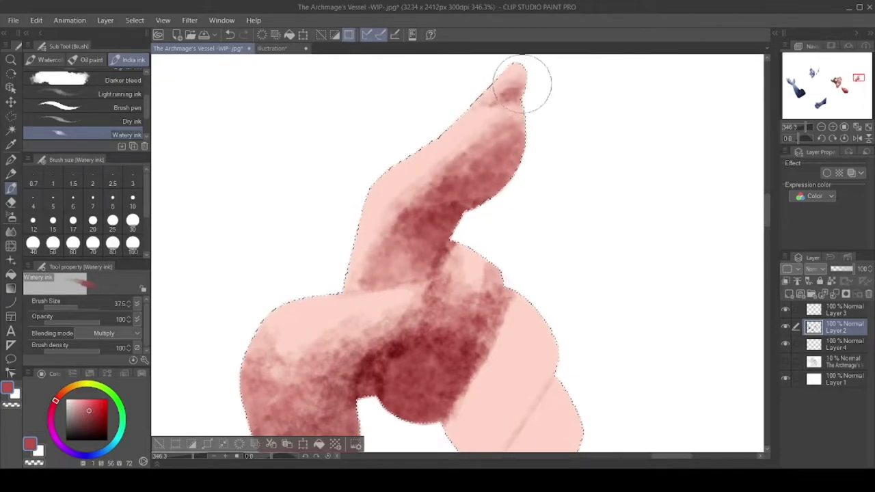
pyautogui.scroll(-5, 669, 283)
pyautogui.moveTo(572, 311)
pyautogui.mouseDown()
pyautogui.moveTo(605, 322)
pyautogui.moveTo(591, 297)
pyautogui.moveTo(597, 231)
pyautogui.moveTo(659, 237)
pyautogui.mouseUp()
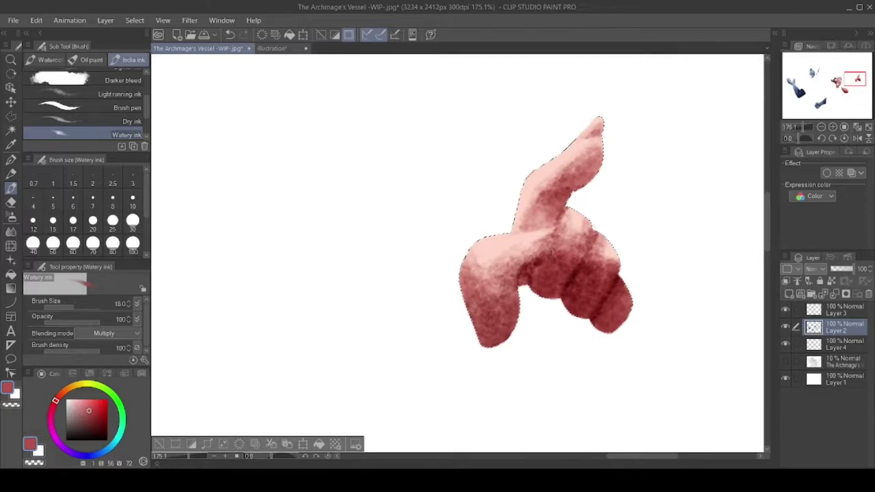
# - Soften the second character's skin shading with pale pink using the Running color spray airbrush
pyautogui.moveTo(544, 191); pyautogui.dragTo(598, 133)
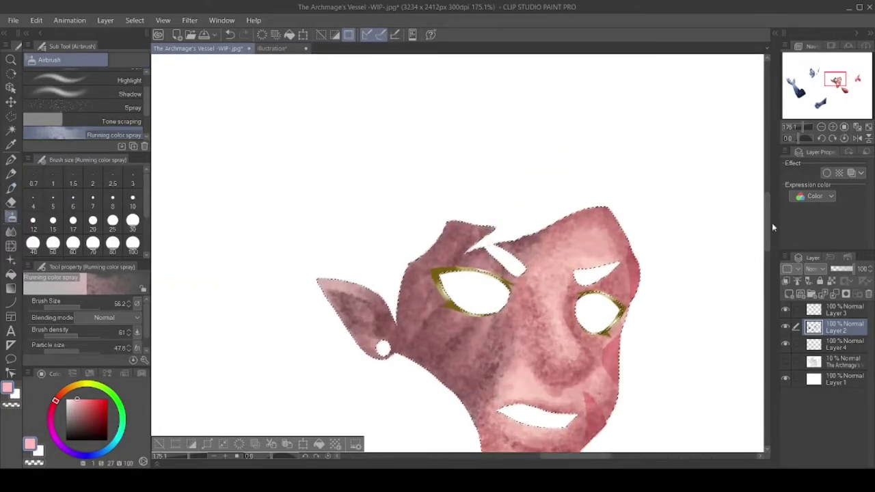
pyautogui.scroll(-5, 581, 261)
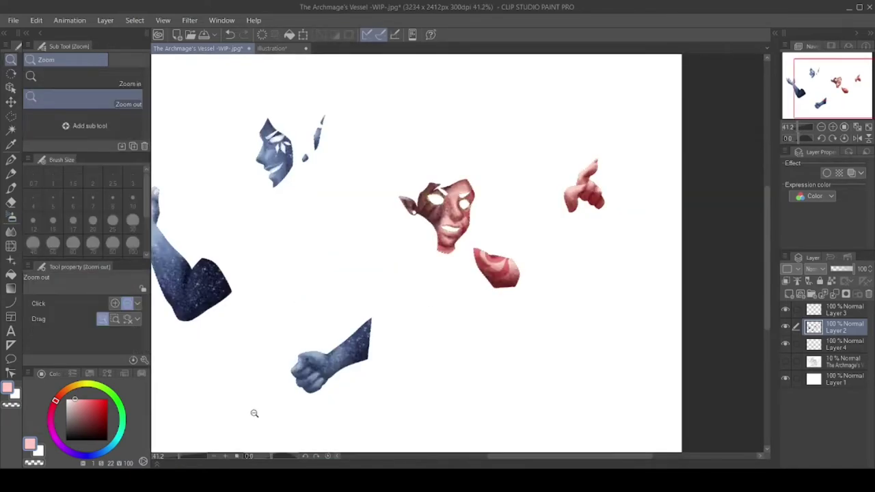
# - Deepen the face's shadows with dark red Watery ink under the nose, beside its bridge and along the forehead
pyautogui.press('b')
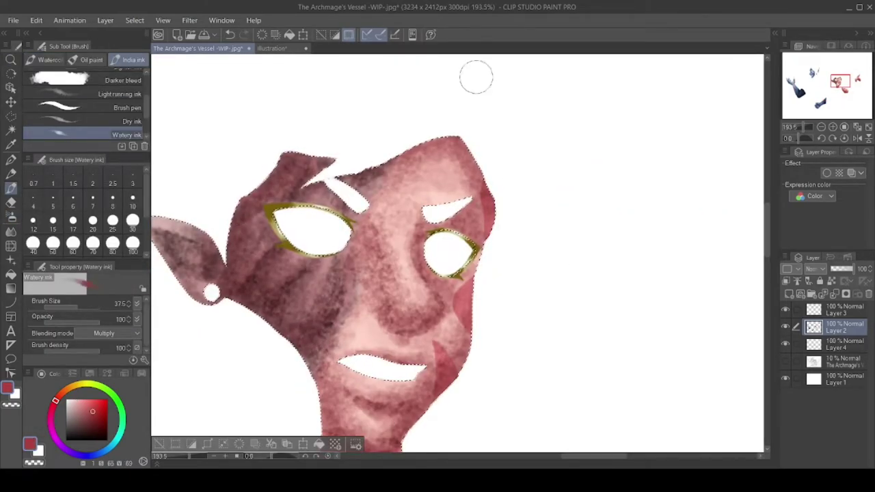
pyautogui.moveTo(355, 253); pyautogui.dragTo(383, 273)
pyautogui.moveTo(396, 328)
pyautogui.mouseDown()
pyautogui.moveTo(321, 185)
pyautogui.moveTo(246, 205)
pyautogui.mouseUp()
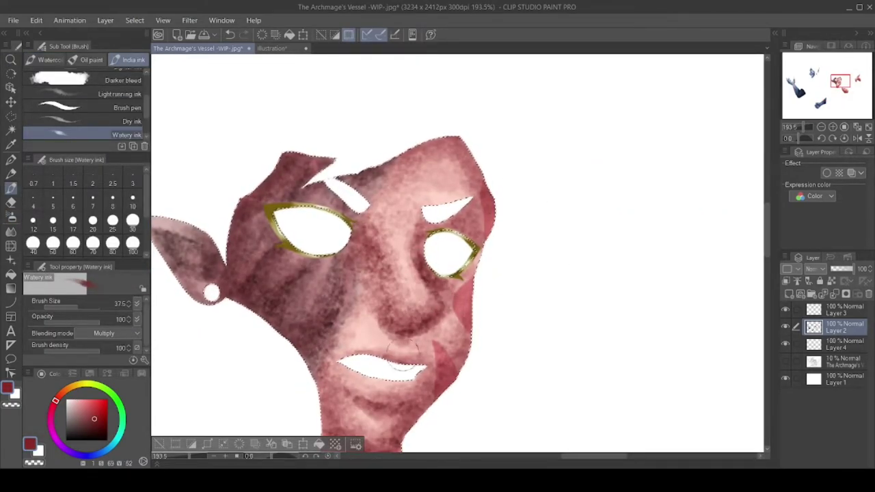
pyautogui.moveTo(410, 369); pyautogui.dragTo(378, 161)
# - Paint dark red shadow along the shoulder's lower edge and the dip in its upper edge
pyautogui.scroll(-5, 699, 232)
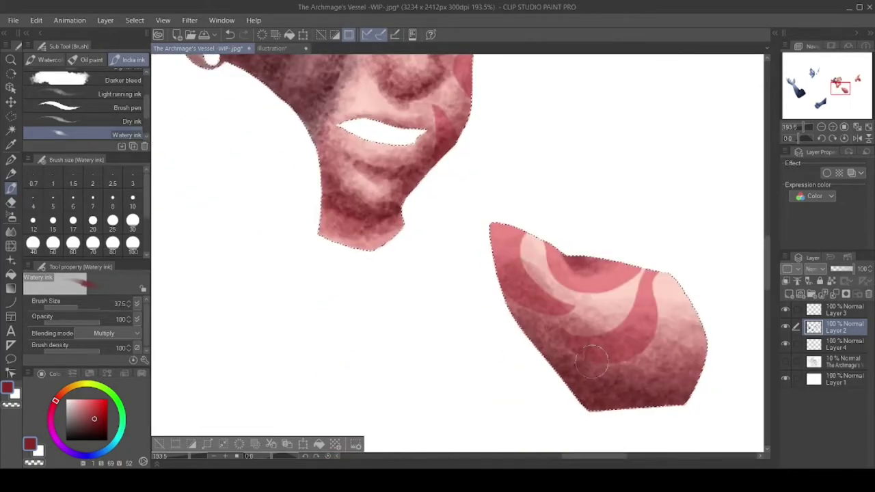
pyautogui.hscroll(4, 424, 294)
pyautogui.moveTo(424, 296); pyautogui.dragTo(325, 314)
pyautogui.scroll(-3, 209, 421)
# - Darken the hollow of the pointed ear with dark red Watery ink, leaving its upper edge and lobe lighter
pyautogui.scroll(3, 209, 422)
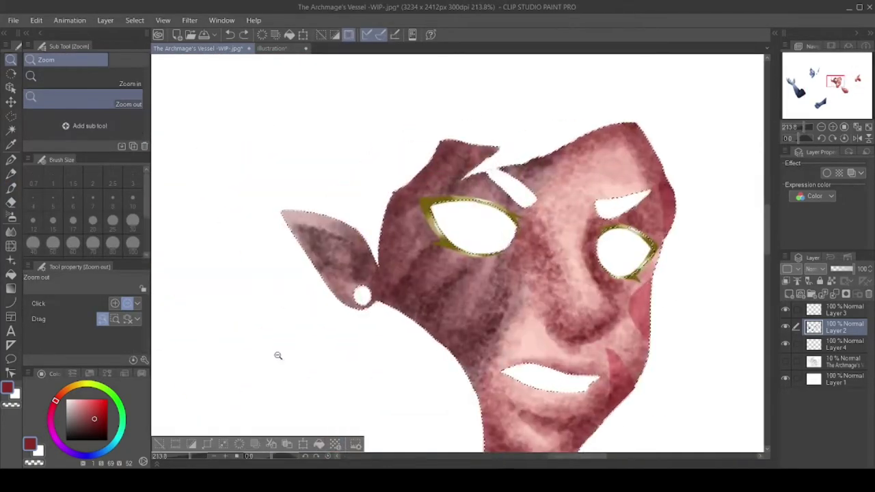
pyautogui.scroll(2, 380, 360)
pyautogui.moveTo(381, 360); pyautogui.dragTo(321, 260)
pyautogui.scroll(-3, 418, 245)
pyautogui.scroll(4, 418, 245)
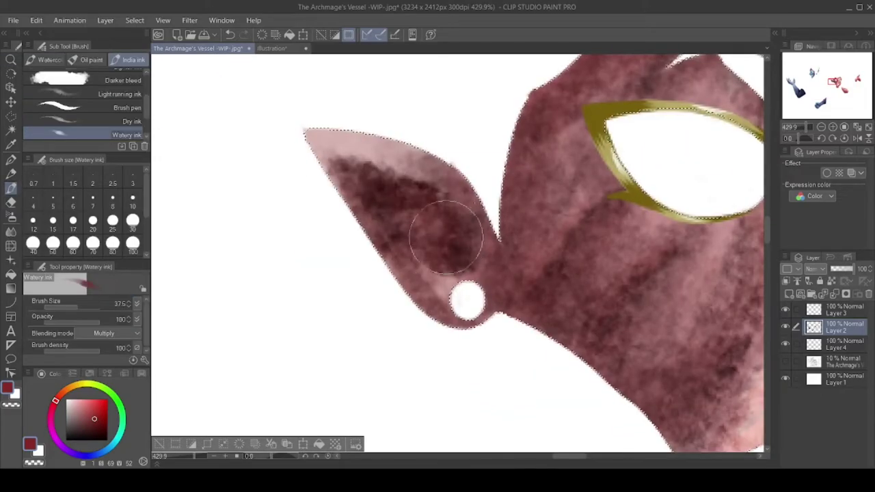
pyautogui.scroll(-3, 419, 244)
pyautogui.press('b')
pyautogui.scroll(4, 195, 428)
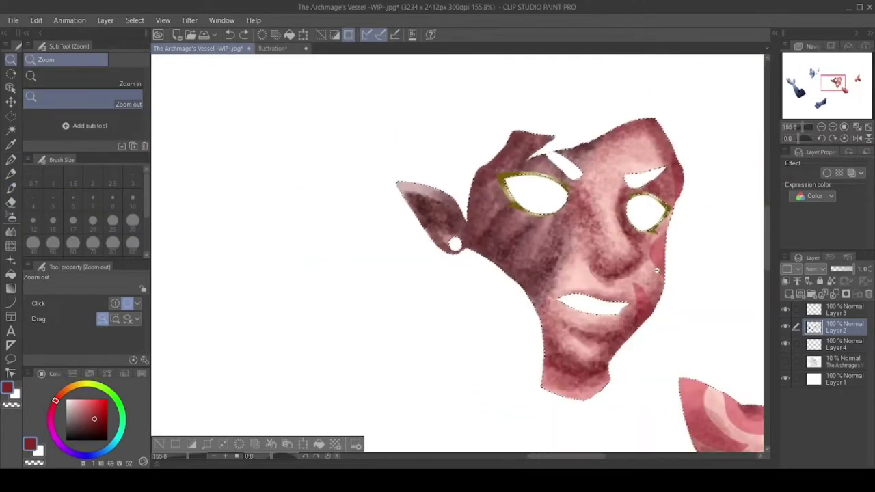
# - Spray white highlights on the nose bridge, lips and cheeks with Running color spray at size 6.3
pyautogui.press('x')
pyautogui.moveTo(767, 238)
pyautogui.mouseDown()
pyautogui.moveTo(767, 226)
pyautogui.moveTo(767, 254)
pyautogui.mouseUp()
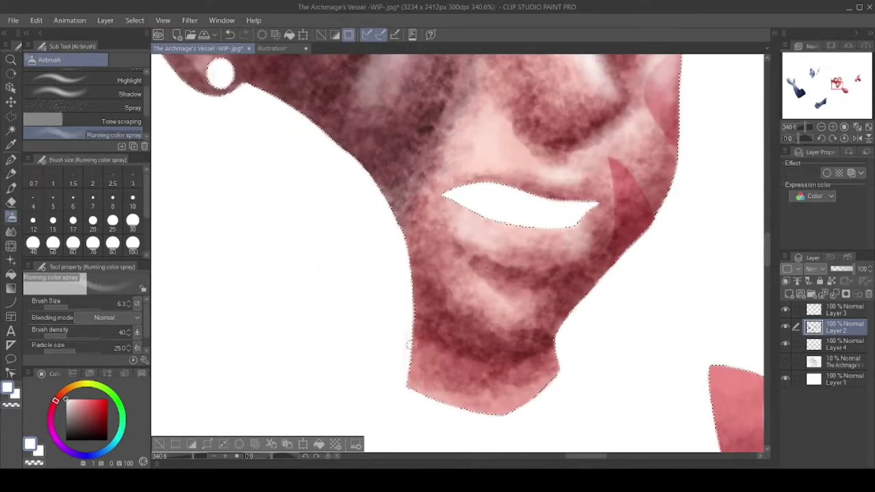
pyautogui.scroll(-3, 576, 316)
pyautogui.scroll(5, 543, 353)
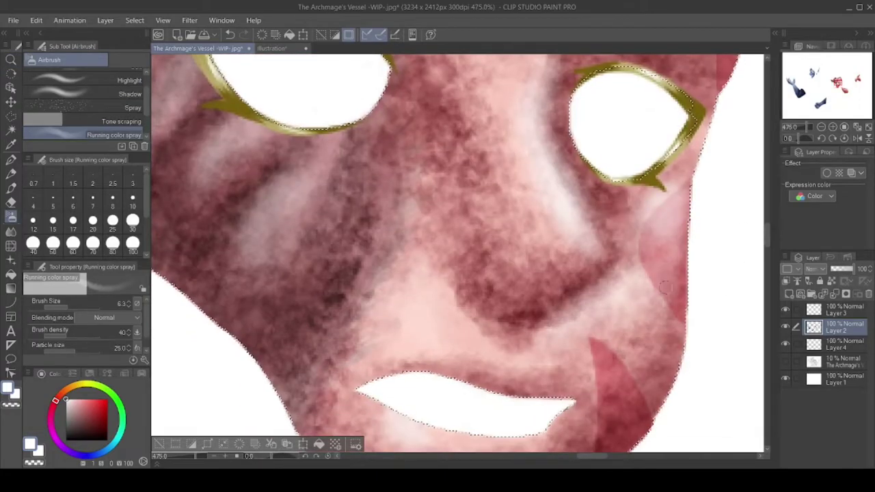
# - Add soft white highlights along the ear's upper edge and in streaks around the shaded eye
pyautogui.press('/')
pyautogui.scroll(-5, 606, 380)
pyautogui.scroll(2, 479, 346)
pyautogui.scroll(-2, 648, 273)
pyautogui.scroll(2, 589, 302)
pyautogui.scroll(3, 410, 205)
pyautogui.press('b')
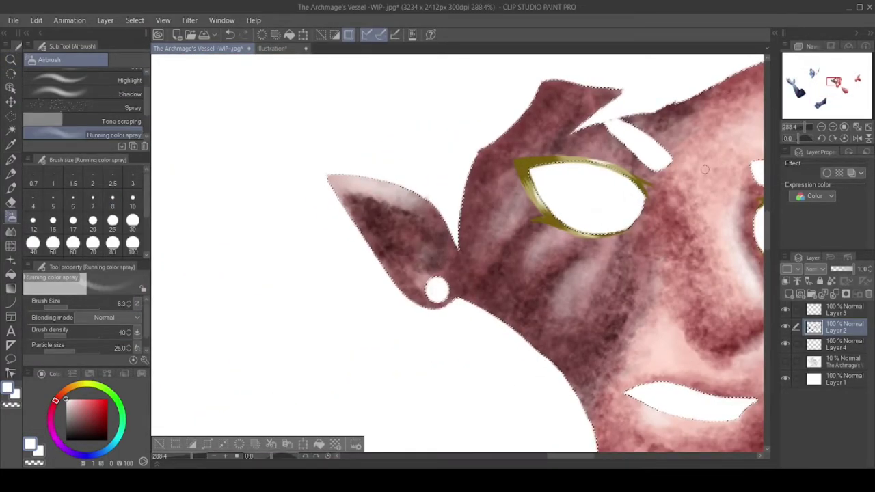
# - Enlarge the Running color spray brush to size 13 and spray soft white highlights on the raised red hand
pyautogui.scroll(-3, 600, 167)
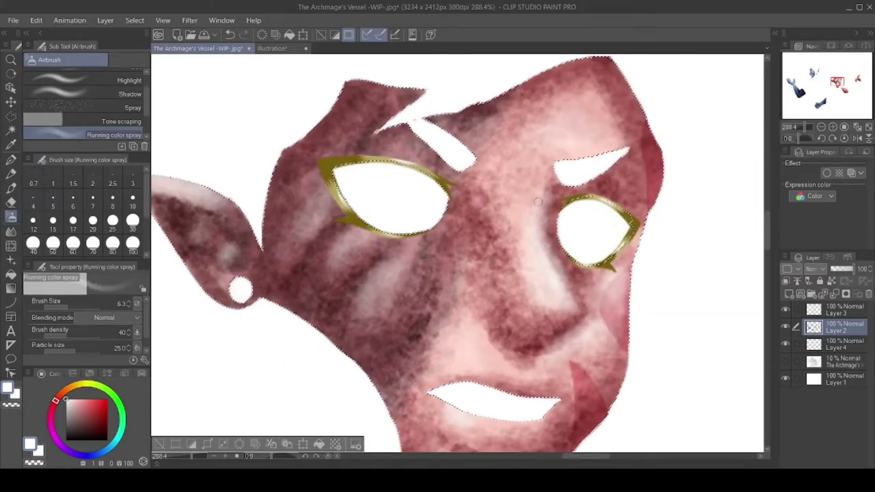
pyautogui.scroll(3, 654, 340)
pyautogui.press(']')
pyautogui.press(']')
pyautogui.press(']')
pyautogui.press(']')
pyautogui.scroll(-3, 655, 340)
pyautogui.scroll(2, 608, 207)
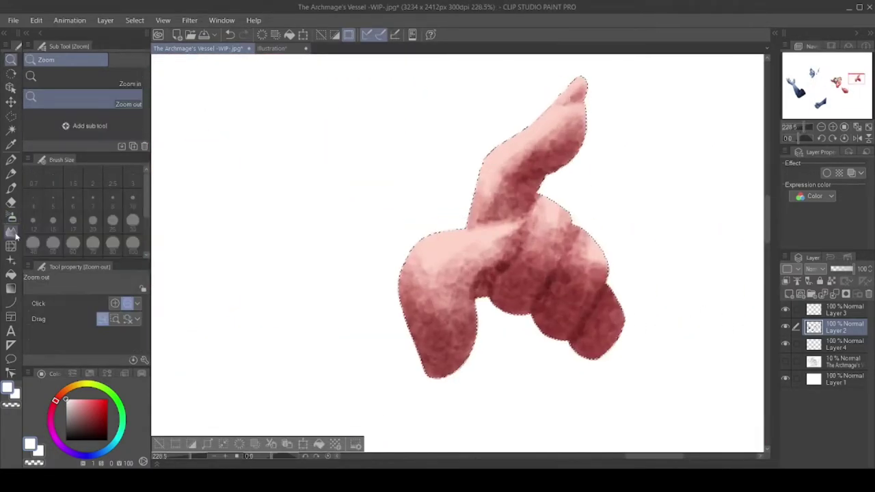
# - Enclose the red face, shoulder and hand in one Polyline selection and open a color adjustment for the selected skin
pyautogui.press('m')
pyautogui.scroll(-5, 524, 296)
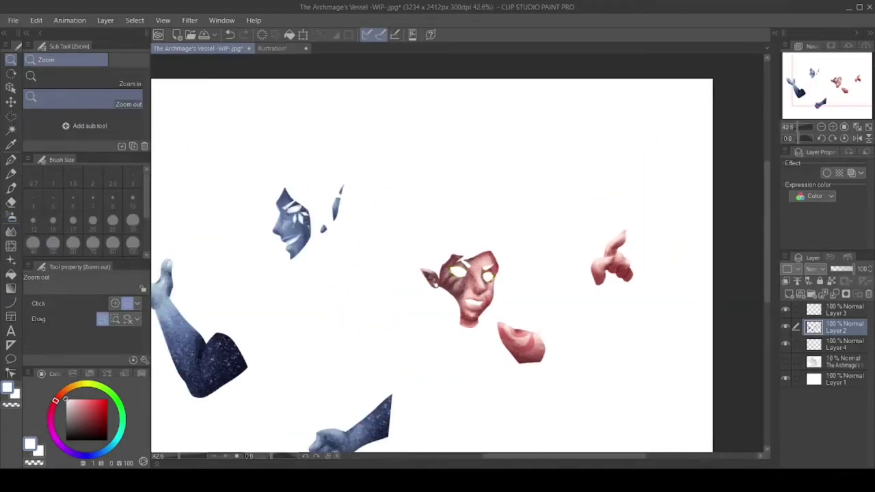
pyautogui.click(395, 263)
pyautogui.click(453, 223)
pyautogui.click(634, 198)
pyautogui.click(667, 295)
pyautogui.click(585, 382)
pyautogui.doubleClick(472, 390)
pyautogui.hotkey('ctrl', 'd')
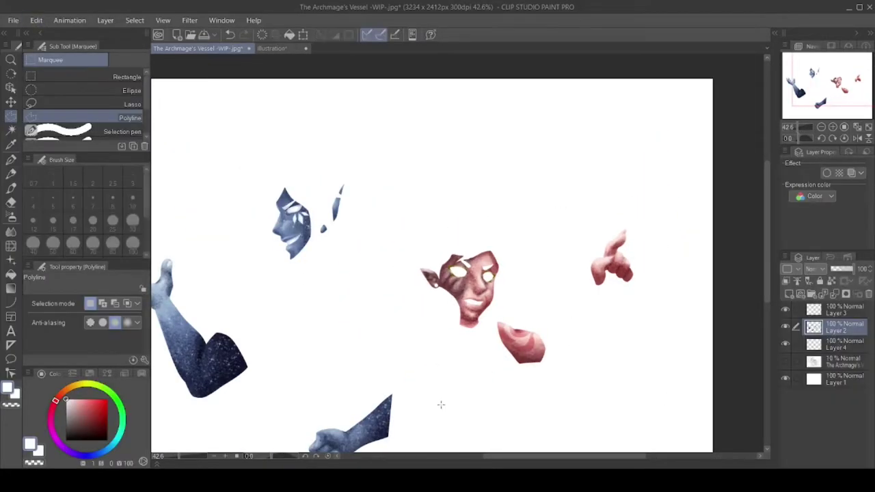
pyautogui.hotkey('ctrl', 'z')
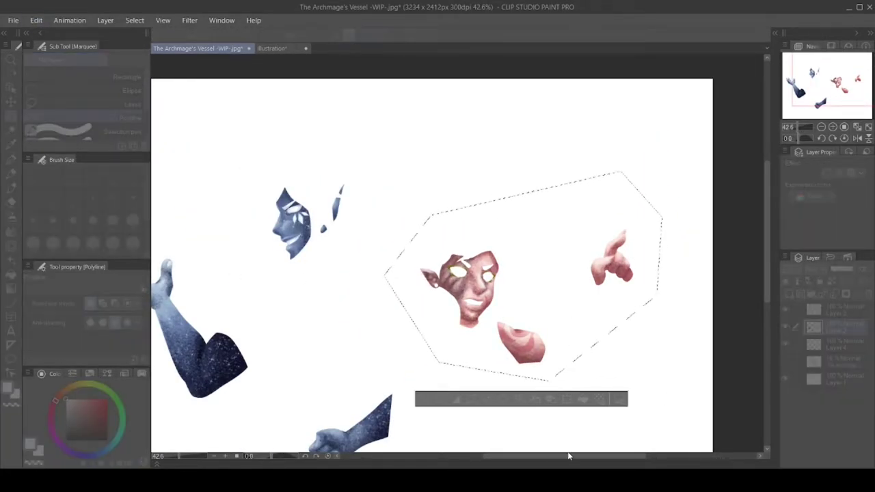
pyautogui.hotkey('ctrl', 'd')
pyautogui.hotkey('ctrl', 'z')
pyautogui.moveTo(608, 344); pyautogui.dragTo(643, 222)
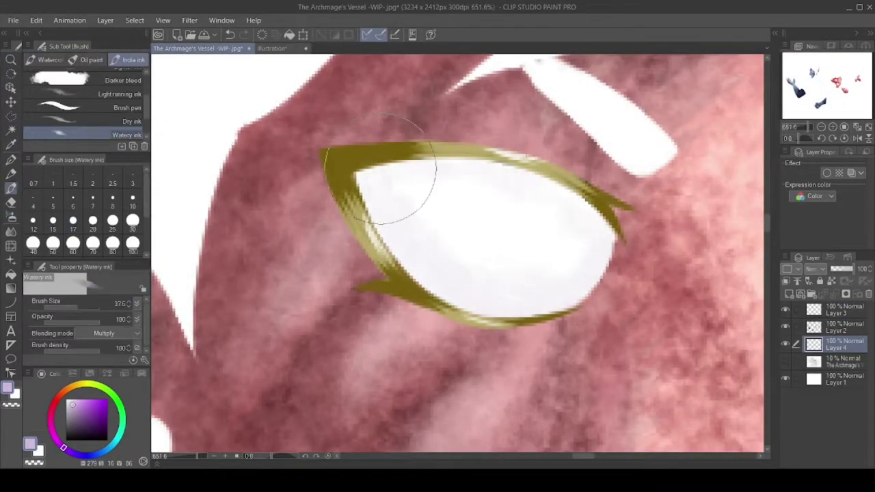
# - Tint the large eye pale lilac and shade the teeth light gray with Watery ink on Layer 4
pyautogui.moveTo(401, 185)
pyautogui.mouseDown()
pyautogui.moveTo(537, 253)
pyautogui.moveTo(508, 311)
pyautogui.moveTo(556, 254)
pyautogui.moveTo(478, 287)
pyautogui.mouseUp()
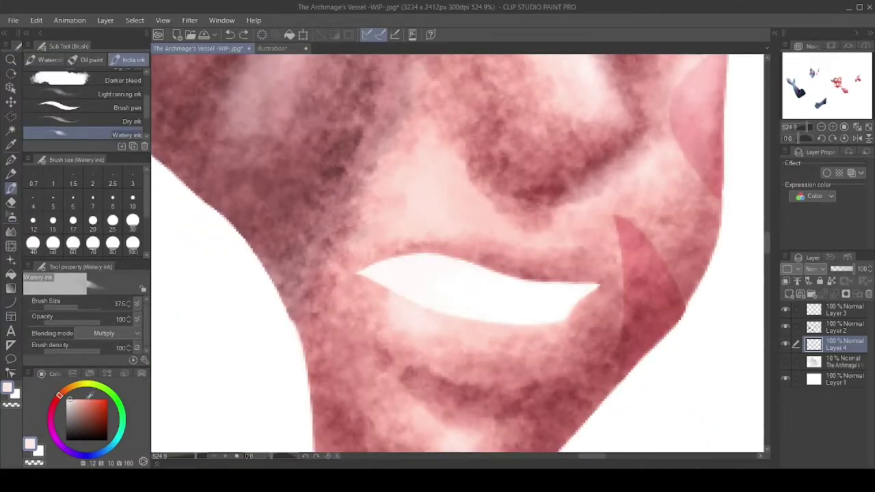
pyautogui.moveTo(363, 273); pyautogui.dragTo(609, 254)
pyautogui.hotkey('ctrl', 'z')
pyautogui.moveTo(355, 274); pyautogui.dragTo(567, 291)
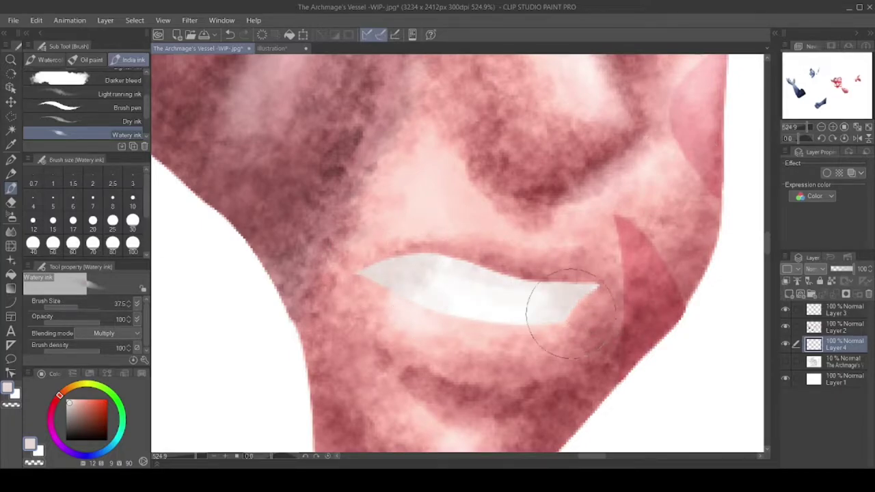
pyautogui.scroll(-10, 456, 263)
pyautogui.scroll(10, 607, 304)
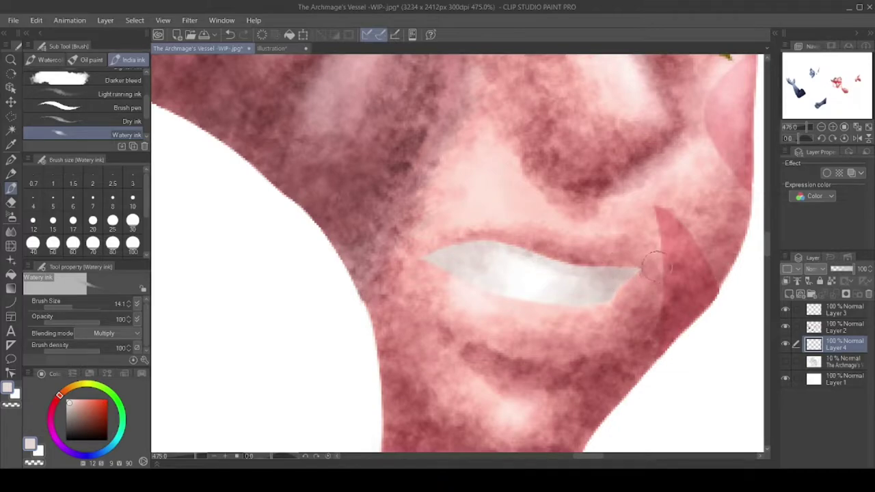
pyautogui.press('[')
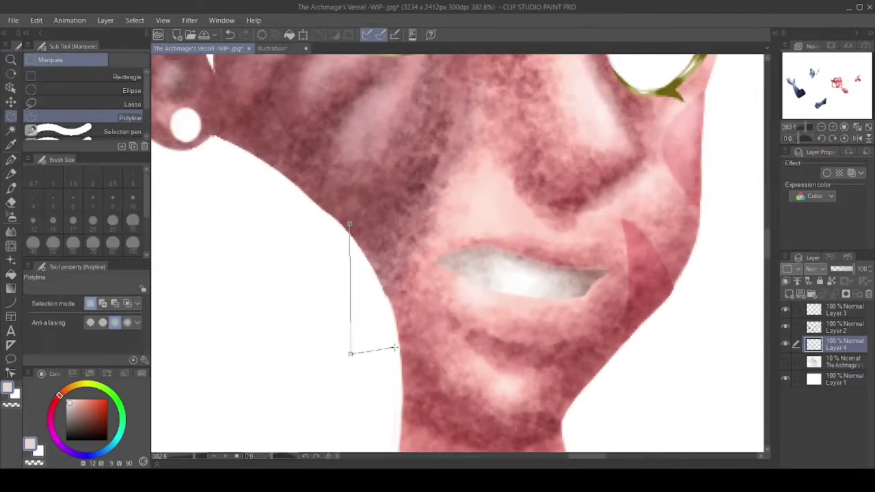
# - Enclose the mouth and chin in a Polyline selection and open a color adjustment for the teeth
pyautogui.click(11, 60)
pyautogui.moveTo(351, 214); pyautogui.dragTo(624, 362)
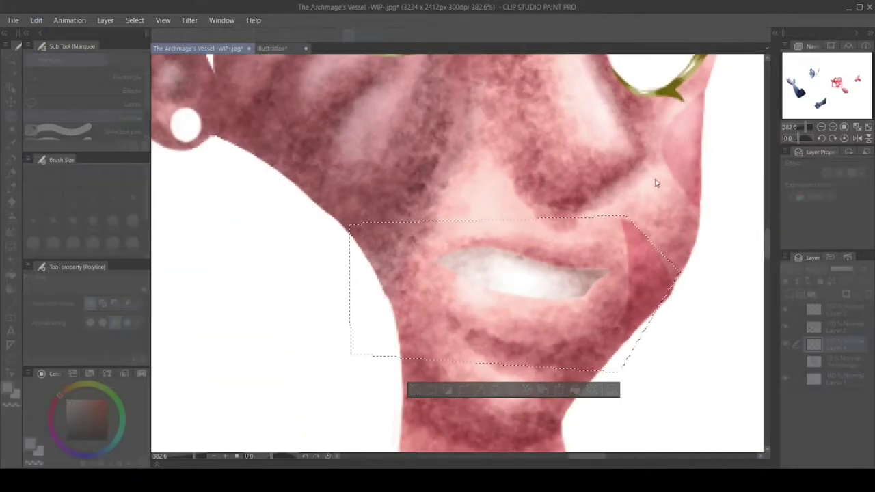
pyautogui.click(688, 234)
# - Darken the corners and edges of the teeth with the gray G-pen and smooth them with Blur at size 25
pyautogui.press('p')
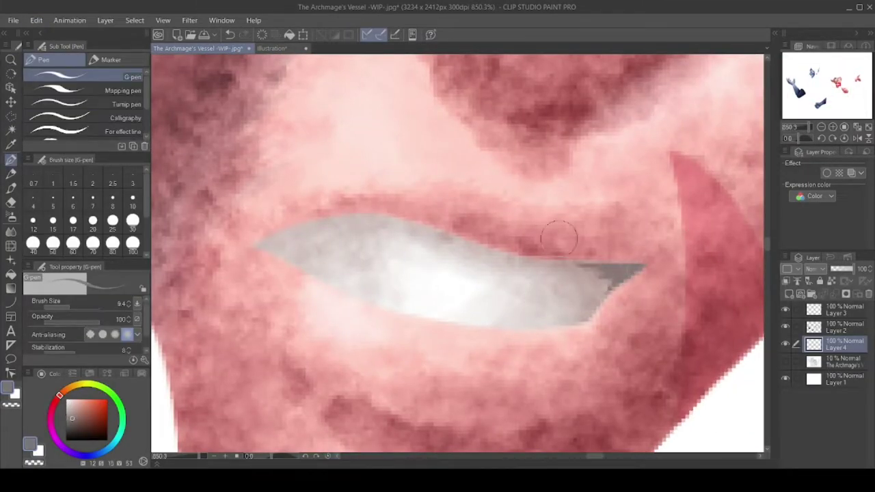
pyautogui.moveTo(611, 273); pyautogui.dragTo(342, 278)
pyautogui.press('b')
pyautogui.moveTo(410, 274)
pyautogui.mouseDown()
pyautogui.moveTo(576, 283)
pyautogui.moveTo(566, 283)
pyautogui.mouseUp()
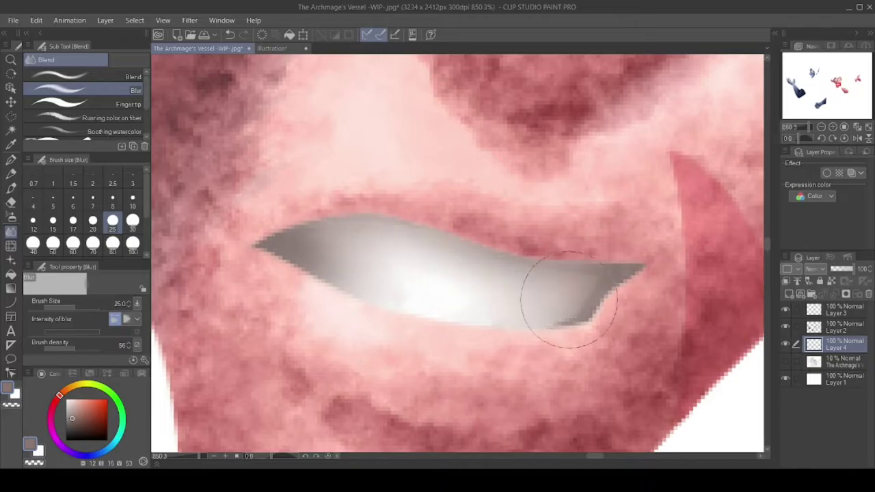
pyautogui.scroll(-2, 231, 267)
# - Spray white highlights over the middle of the teeth with Running color spray at size 13
pyautogui.moveTo(486, 337); pyautogui.dragTo(426, 280)
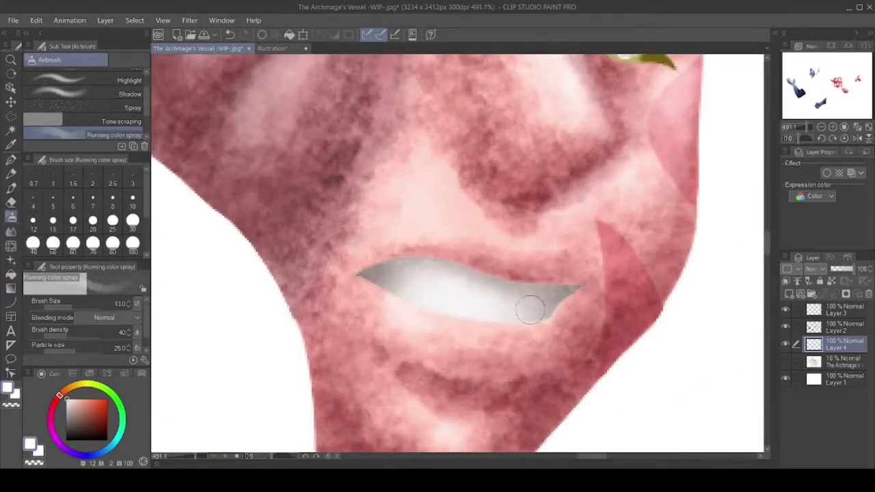
pyautogui.scroll(-2, 423, 278)
pyautogui.moveTo(520, 273); pyautogui.dragTo(431, 246)
pyautogui.scroll(-5, 599, 290)
pyautogui.scroll(5, 599, 290)
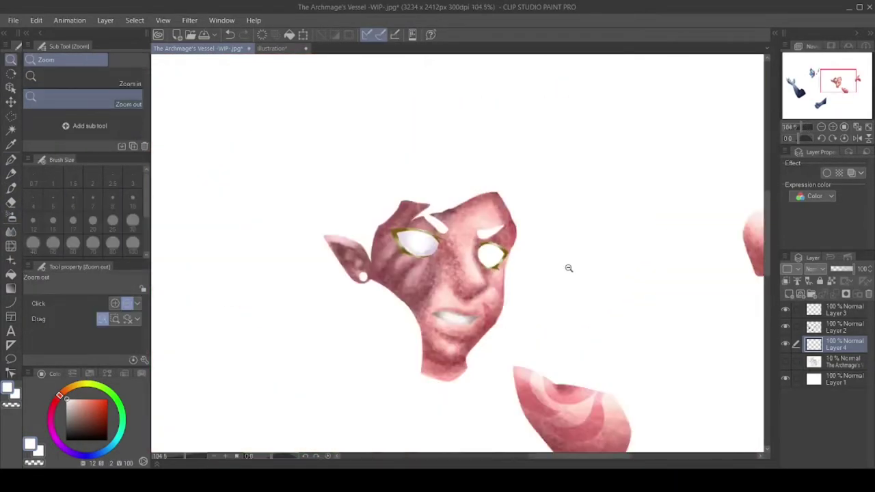
pyautogui.moveTo(451, 273)
pyautogui.mouseDown()
pyautogui.moveTo(375, 280)
pyautogui.moveTo(412, 298)
pyautogui.moveTo(451, 280)
pyautogui.mouseUp()
# - Enclose the red head in a Polyline selection and deepen the purple around the large eye's edges
pyautogui.press('m')
pyautogui.scroll(1, 451, 280)
pyautogui.click(215, 277)
pyautogui.click(328, 122)
pyautogui.click(615, 273)
pyautogui.doubleClick(547, 393)
pyautogui.scroll(-5, 549, 424)
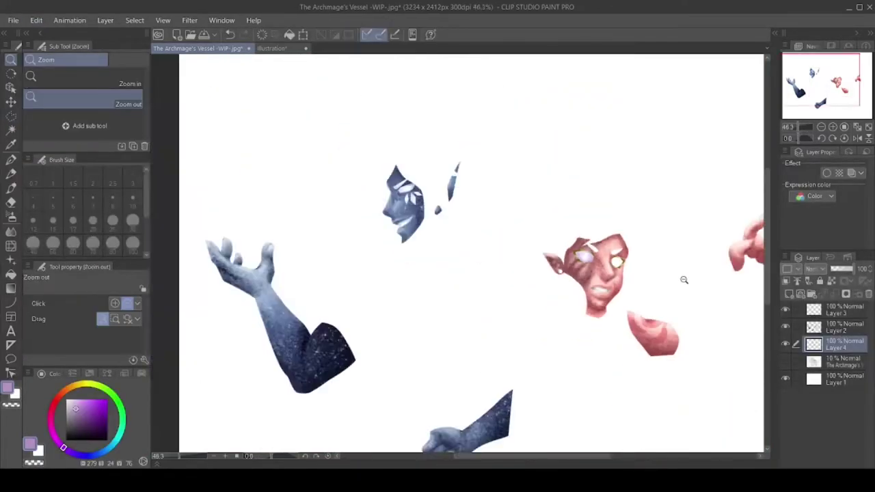
pyautogui.scroll(5, 437, 273)
pyautogui.scroll(-5, 661, 266)
pyautogui.scroll(-3, 661, 266)
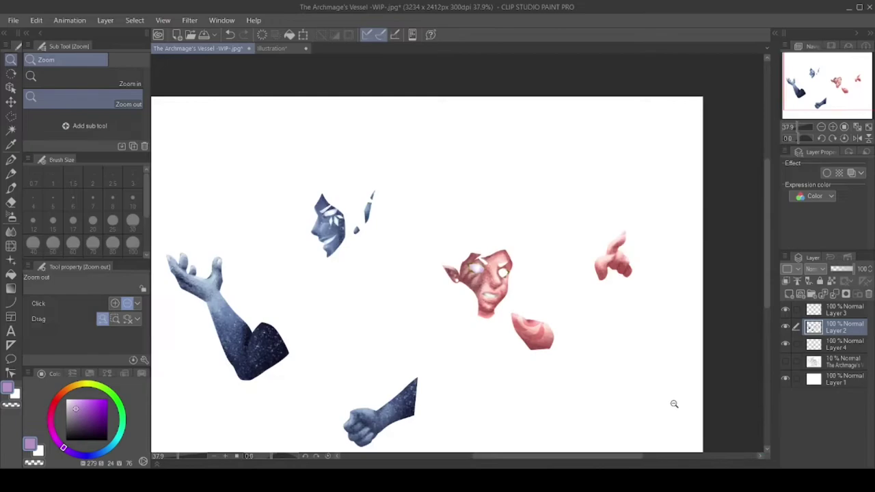
# - Show the sketch layer and rename the color layers Skin, Eyes and Teeth, and Eyelashes
pyautogui.click(785, 361)
pyautogui.click(831, 310)
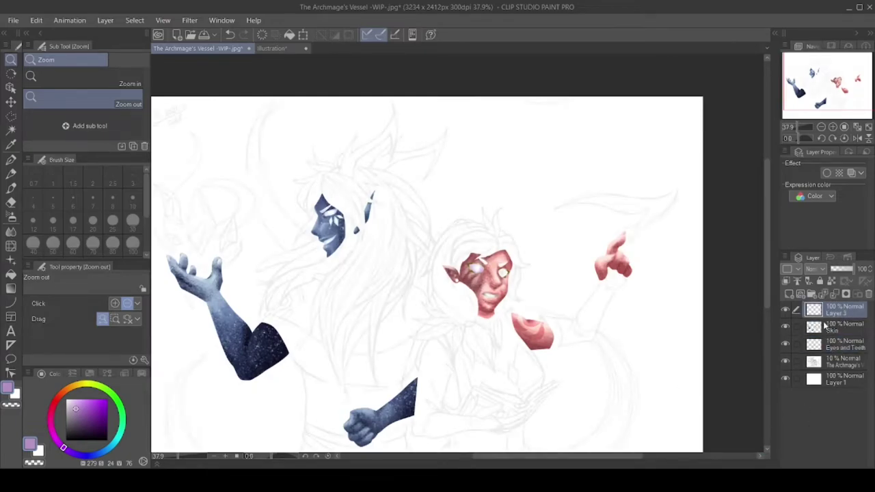
pyautogui.scroll(4, 771, 413)
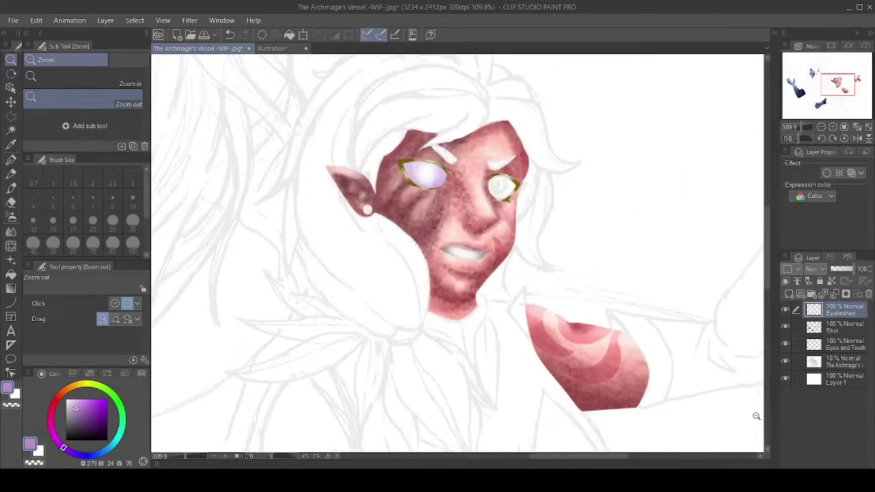
pyautogui.scroll(-4, 757, 410)
pyautogui.scroll(6, 733, 220)
# - Deepen the shadows on the raised hand with dark red Watery ink at size 47.8 on the Skin layer
pyautogui.hotkey('alt', '[')
pyautogui.press('b')
pyautogui.keyDown('alt'); pyautogui.click(501, 213); pyautogui.keyUp('alt')
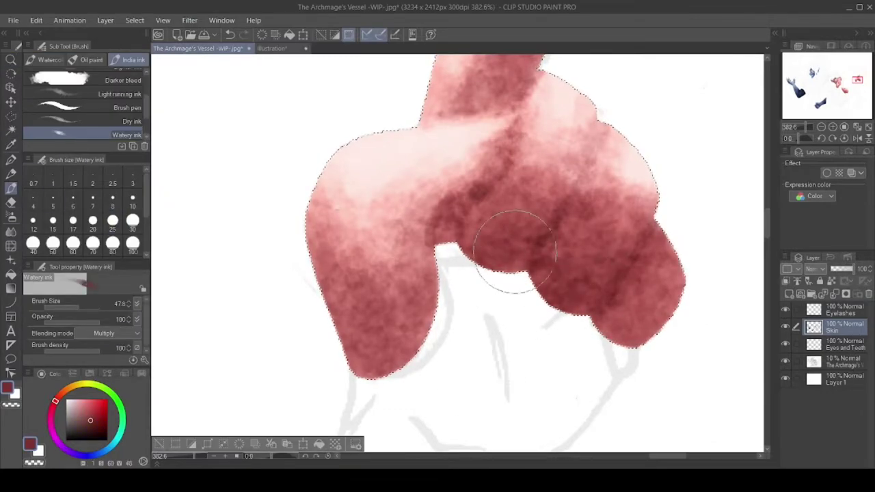
pyautogui.scroll(-2, 567, 218)
pyautogui.press('/')
pyautogui.scroll(-5, 644, 375)
pyautogui.scroll(3, 695, 352)
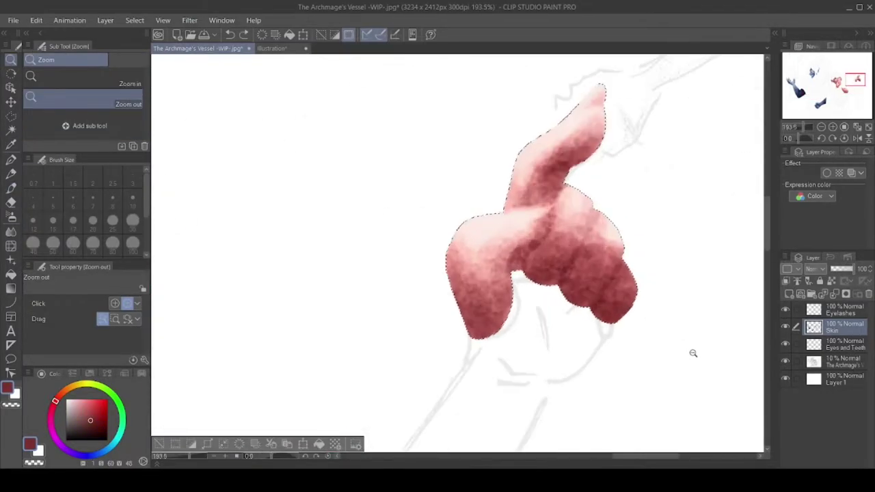
pyautogui.press('b')
pyautogui.scroll(-3, 650, 332)
# - Deepen the dark red shadows around the brows, eyes, nose and chin with Watery ink, then clear the selection
pyautogui.scroll(6, 293, 299)
pyautogui.scroll(-3, 293, 299)
pyautogui.scroll(3, 549, 306)
pyautogui.scroll(-4, 549, 305)
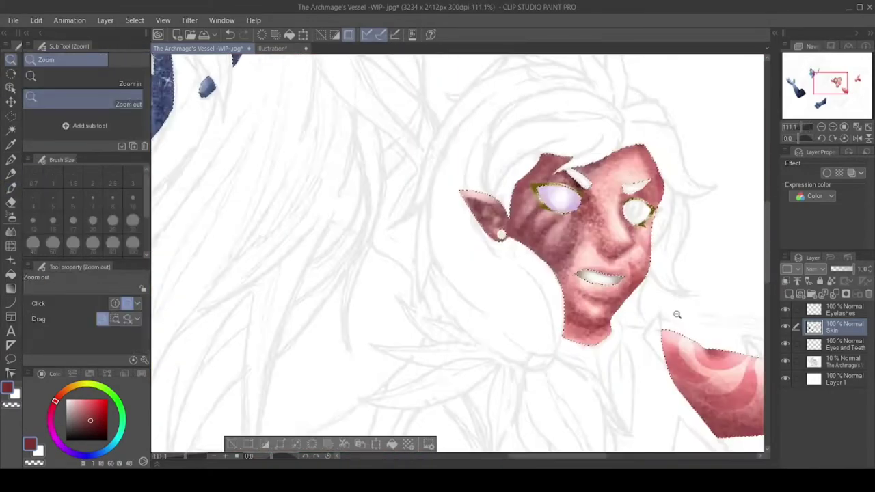
pyautogui.scroll(4, 682, 308)
pyautogui.scroll(-3, 622, 338)
pyautogui.scroll(2, 433, 195)
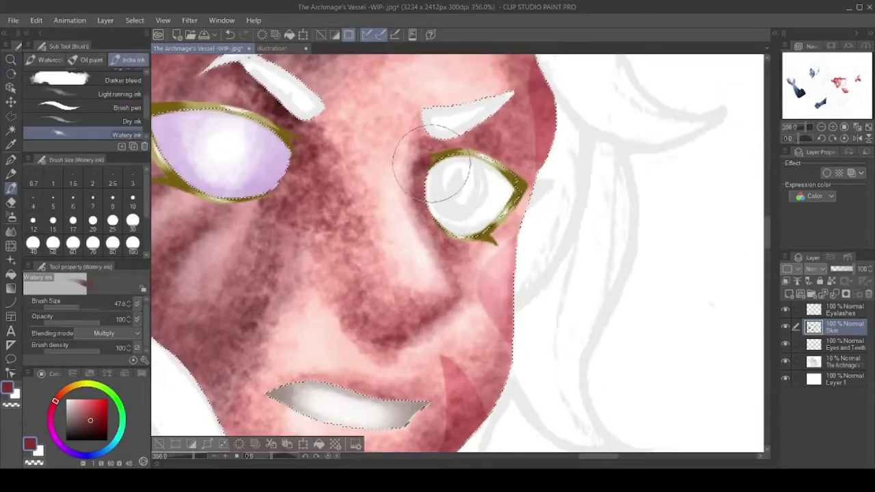
pyautogui.scroll(-2, 595, 127)
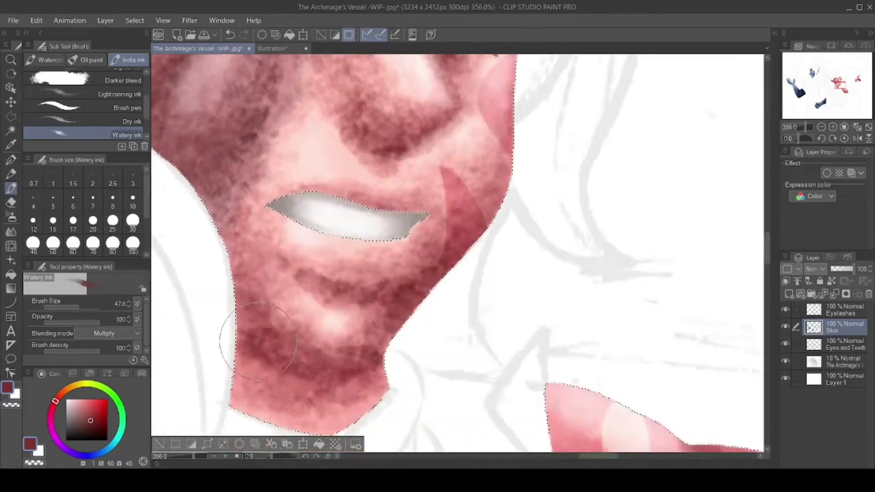
pyautogui.scroll(-3, 536, 293)
pyautogui.hotkey('ctrl', 'd')
# - Examine the shading on the blue character's arm and on both characters as a whole
pyautogui.scroll(-1, 643, 442)
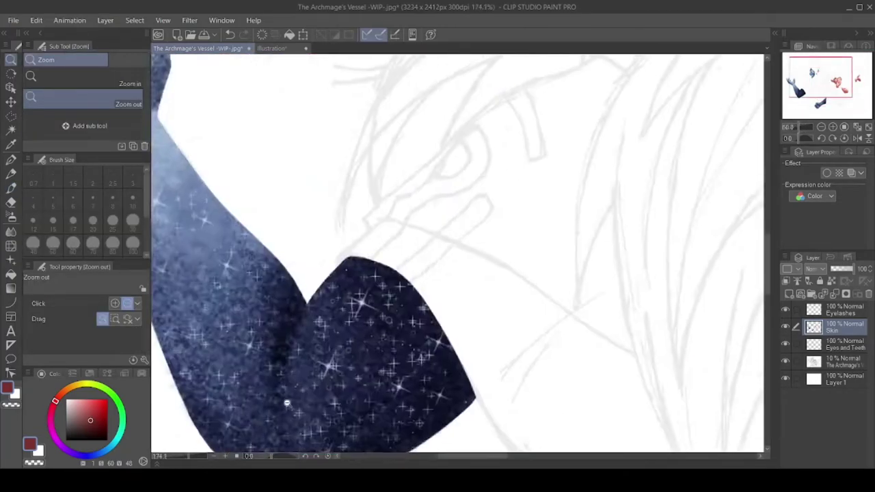
pyautogui.scroll(-3, 640, 413)
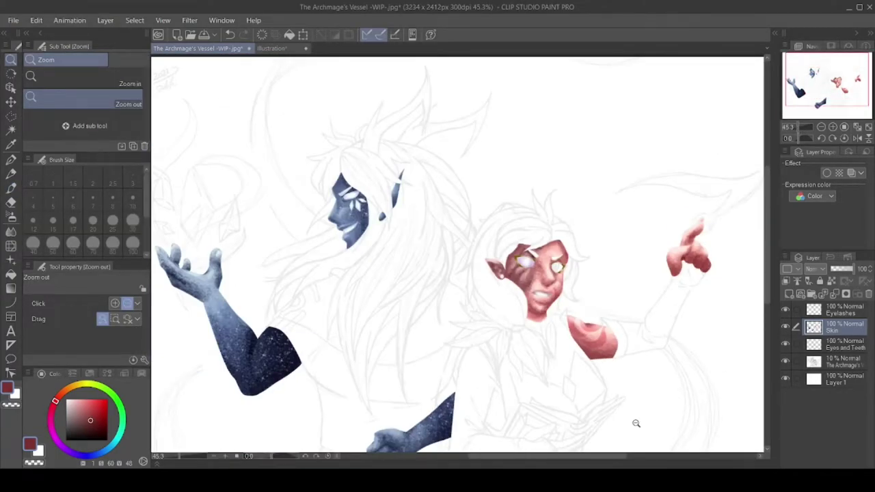
pyautogui.scroll(6, 352, 209)
pyautogui.press('b')
pyautogui.press('/')
pyautogui.scroll(-5, 625, 296)
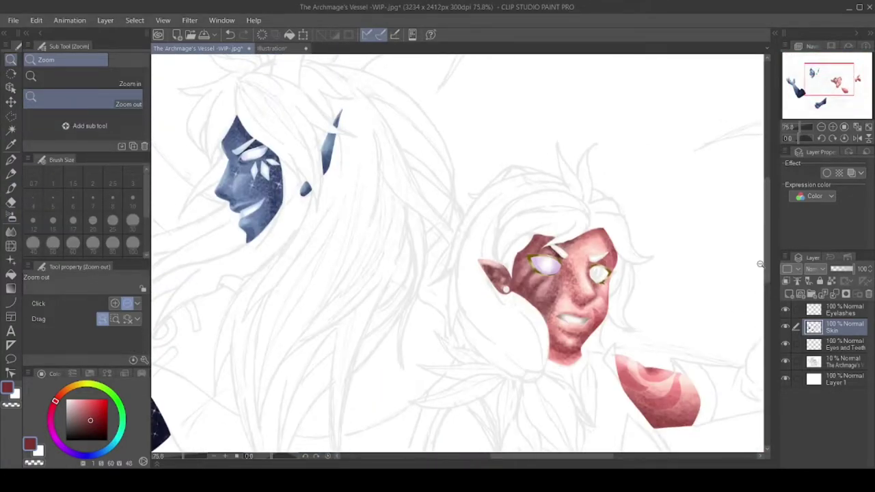
pyautogui.scroll(-3, 760, 264)
# - Add a new layer above Skin and paint a cream lock of hair across the red character's forehead
pyautogui.press('p')
pyautogui.hotkey('ctrl', 'shift', 'n')
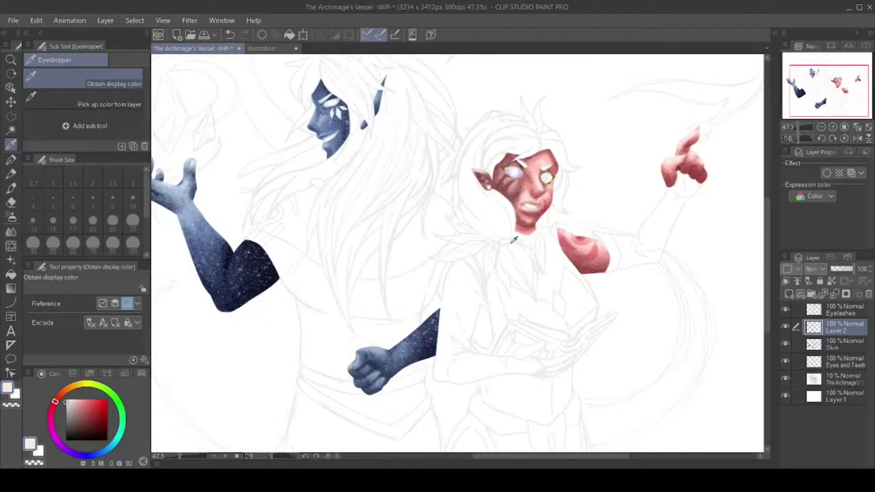
pyautogui.scroll(8, 614, 215)
pyautogui.moveTo(614, 215); pyautogui.dragTo(496, 238)
# - Fill the white background on Layer 1 with dark gray
pyautogui.click(841, 395)
pyautogui.press('g')
pyautogui.click(66, 427)
pyautogui.click(410, 171)
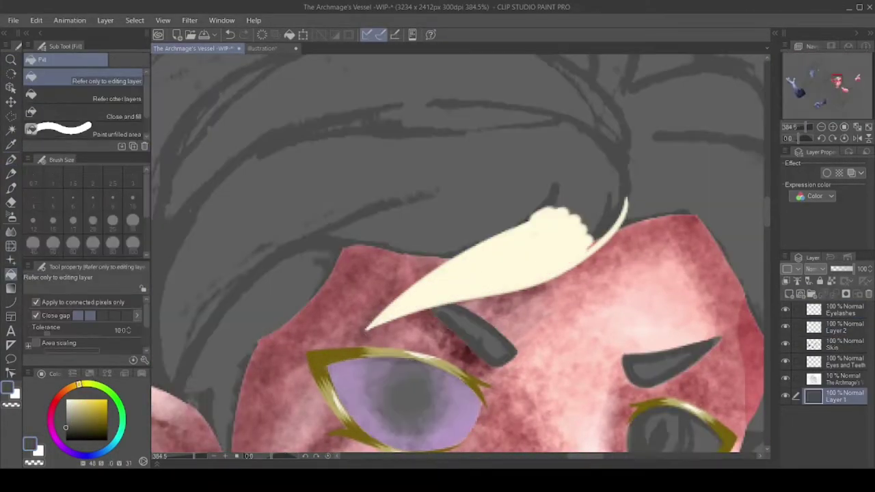
# - Rename the new layer Hair and add a cream strand at the temple beside the large eye
pyautogui.press('p')
pyautogui.doubleClick(844, 328)
pyautogui.write('Hair')
pyautogui.press('Return')
pyautogui.click(466, 433)
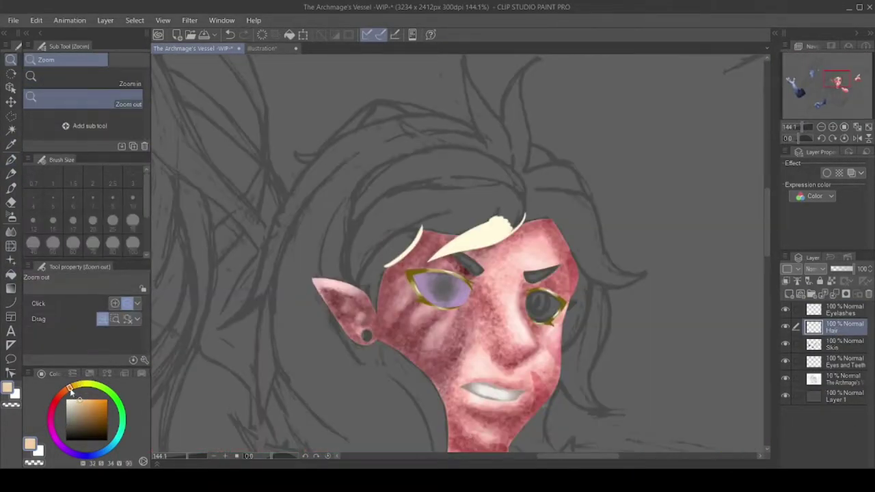
# - Recolor the Eyelashes layer to a warmer golden brown and the Hair layer to light orange
pyautogui.press('m')
pyautogui.click(841, 311)
pyautogui.click(840, 327)
# - Outline the crown of the red character's hair and its pointed tufts in light orange with the G-pen at size 15.3
pyautogui.press('p')
pyautogui.moveTo(438, 92); pyautogui.dragTo(253, 208)
pyautogui.moveTo(393, 103); pyautogui.dragTo(469, 145)
pyautogui.moveTo(667, 273); pyautogui.dragTo(629, 225)
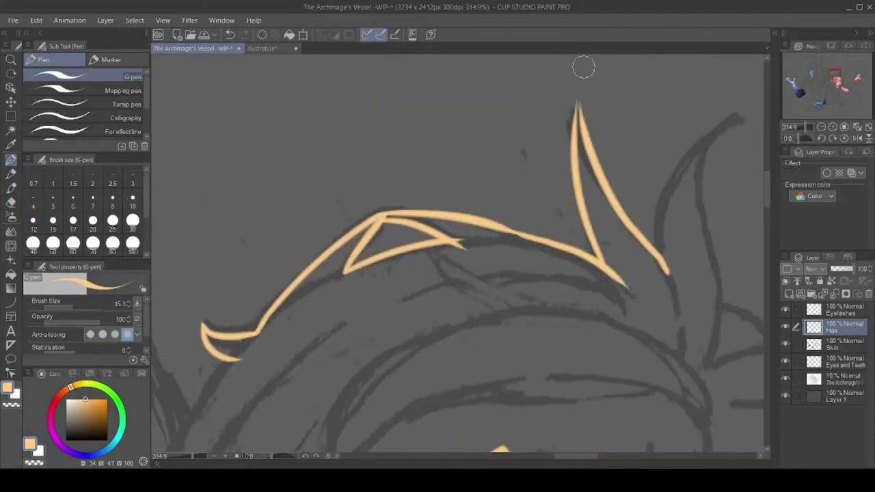
pyautogui.moveTo(520, 308); pyautogui.dragTo(595, 102)
pyautogui.moveTo(560, 376); pyautogui.dragTo(357, 230)
# - Outline the curled locks falling beside the red character's forehead and cheek in light orange
pyautogui.press('e')
pyautogui.scroll(-2, 596, 351)
pyautogui.press('p')
pyautogui.scroll(-1, 472, 249)
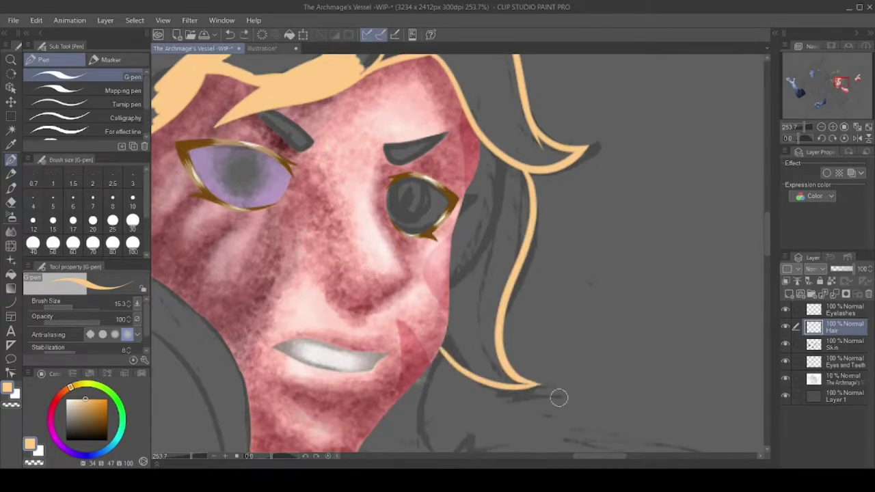
# - Trace the hair's inner edge around the pointed ear and down along the jaw to the neck in light orange
pyautogui.scroll(-3, 612, 410)
pyautogui.scroll(5, 410, 267)
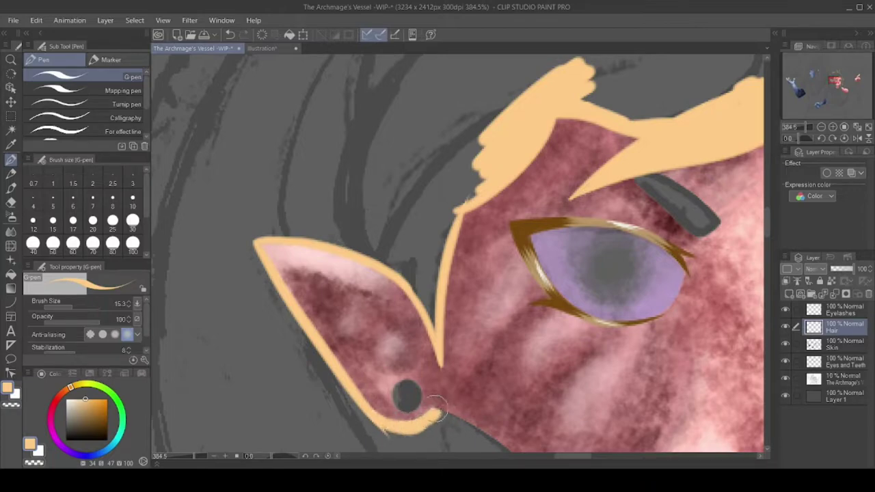
pyautogui.moveTo(435, 409); pyautogui.dragTo(482, 432)
pyautogui.moveTo(480, 429); pyautogui.dragTo(478, 333)
pyautogui.click(767, 244)
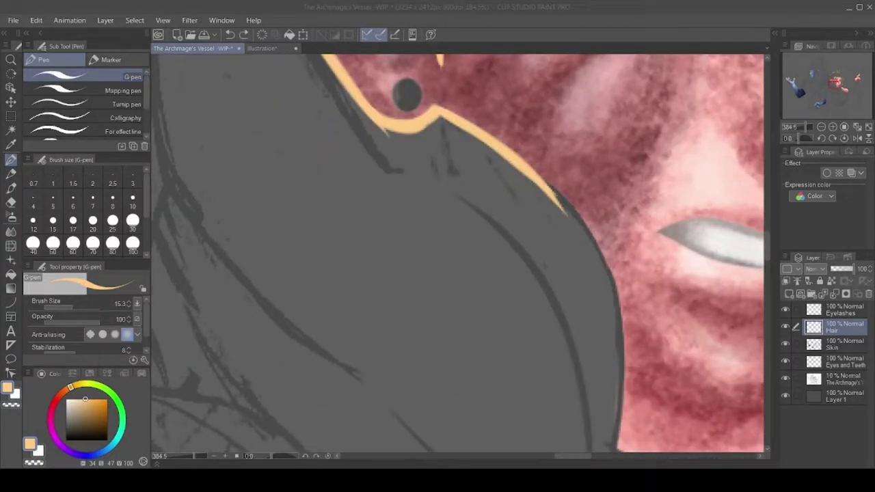
pyautogui.moveTo(567, 215)
pyautogui.mouseDown()
pyautogui.moveTo(619, 294)
pyautogui.moveTo(623, 448)
pyautogui.mouseUp()
pyautogui.moveTo(623, 447); pyautogui.dragTo(621, 300)
# - Outline the lower edge and back of the red character's hair, including the pointed flicks behind the ear
pyautogui.moveTo(515, 363); pyautogui.dragTo(205, 216)
pyautogui.scroll(-5, 428, 248)
pyautogui.scroll(4, 322, 296)
pyautogui.moveTo(349, 170)
pyautogui.mouseDown()
pyautogui.moveTo(322, 296)
pyautogui.moveTo(319, 94)
pyautogui.moveTo(311, 414)
pyautogui.mouseUp()
pyautogui.scroll(3, 315, 294)
pyautogui.keyDown('alt'); pyautogui.click(211, 401); pyautogui.keyUp('alt')
pyautogui.keyDown('alt'); pyautogui.click(649, 162); pyautogui.keyUp('alt')
pyautogui.keyDown('alt'); pyautogui.click(269, 216); pyautogui.keyUp('alt')
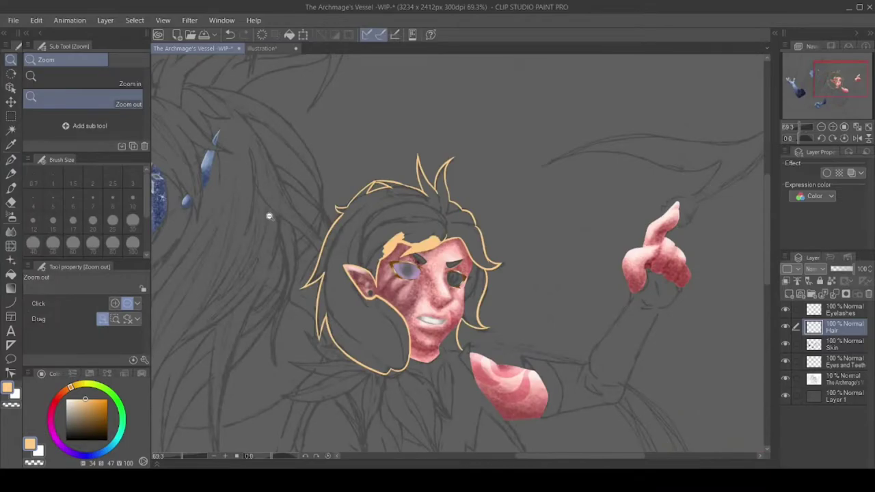
# - Fill the hair area between the back outline, the pointed ear and the fringe with light orange using a polyline selection
pyautogui.scroll(5, 478, 273)
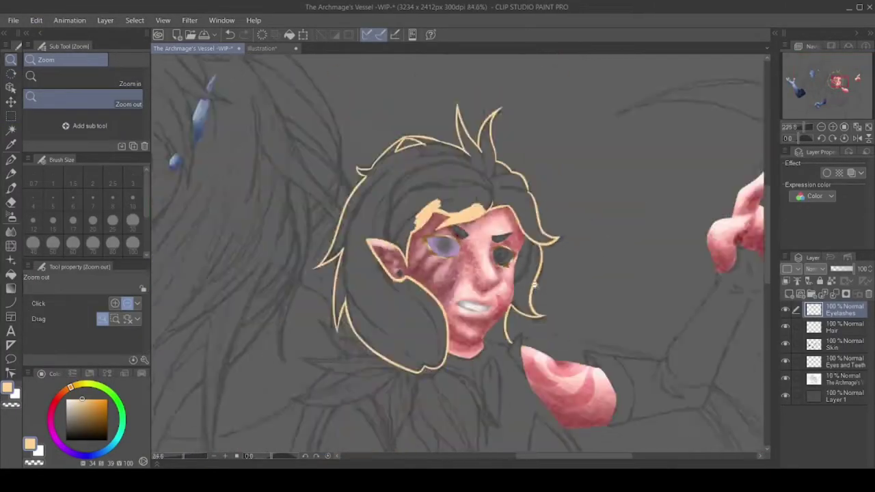
pyautogui.scroll(5, 350, 219)
pyautogui.press('m')
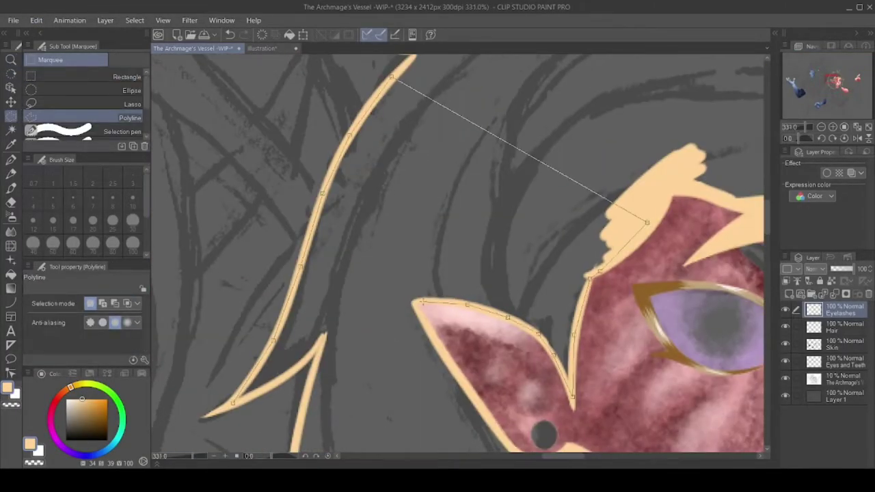
pyautogui.doubleClick(646, 222)
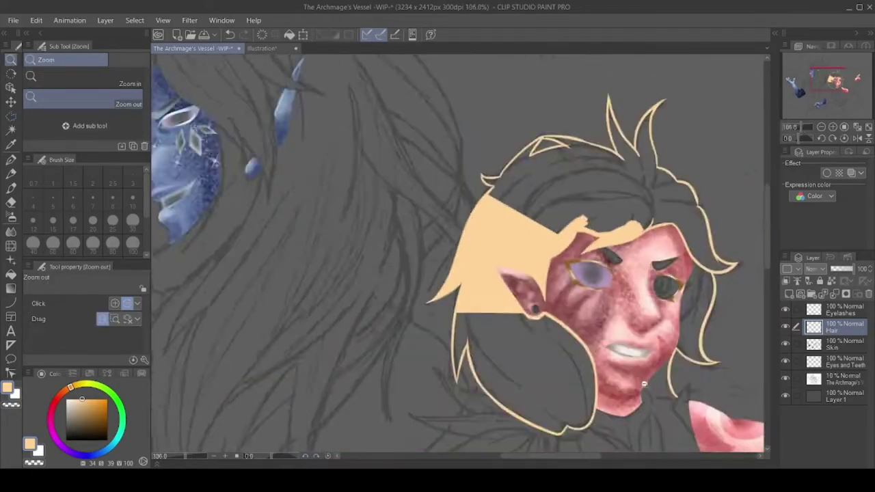
# - Fill the large lower hair mass below the ear, along the jaw, with light orange using a polyline selection
pyautogui.scroll(3, 608, 437)
pyautogui.press('m')
pyautogui.doubleClick(294, 317)
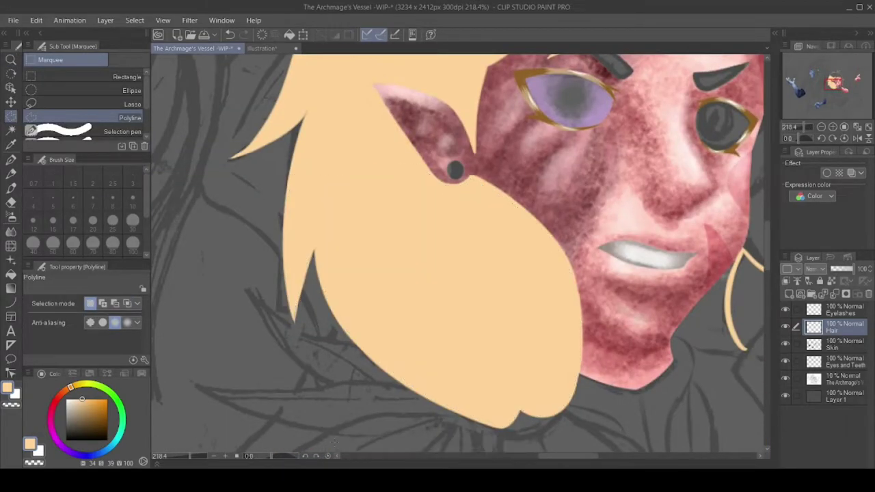
pyautogui.press('/')
# - Fill the small lock beside the red character's neck with light orange using the pen
pyautogui.scroll(-4, 320, 345)
pyautogui.scroll(8, 509, 276)
pyautogui.press('p')
pyautogui.moveTo(588, 123)
pyautogui.mouseDown()
pyautogui.moveTo(604, 387)
pyautogui.moveTo(463, 307)
pyautogui.moveTo(574, 113)
pyautogui.mouseUp()
pyautogui.scroll(-4, 567, 110)
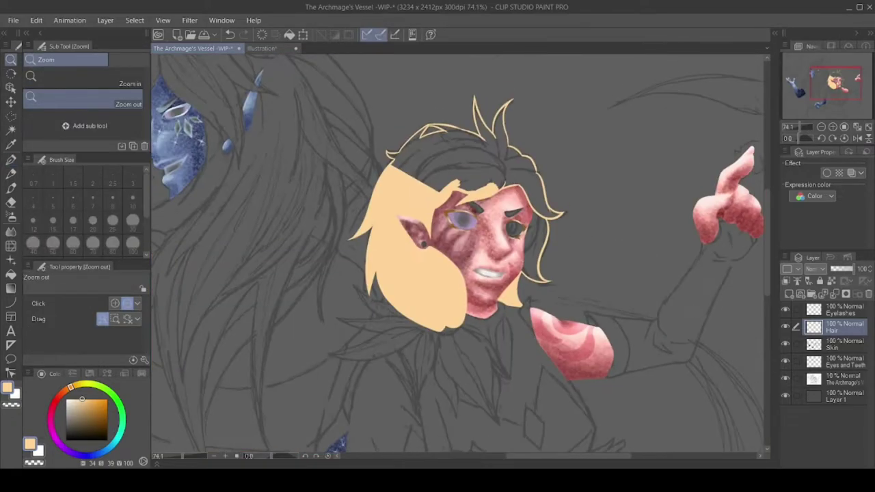
# - Fill the curled lock on the far side of the red character's face with light orange using a polyline selection
pyautogui.press('m')
pyautogui.scroll(3, 478, 307)
pyautogui.click(454, 379)
pyautogui.click(492, 396)
pyautogui.doubleClick(567, 396)
pyautogui.scroll(-3, 567, 396)
# - Paint the gap between the far cheek and the curled lock in light orange with the G-pen at size 15.3
pyautogui.press('p')
pyautogui.scroll(3, 424, 273)
pyautogui.moveTo(431, 117); pyautogui.dragTo(430, 376)
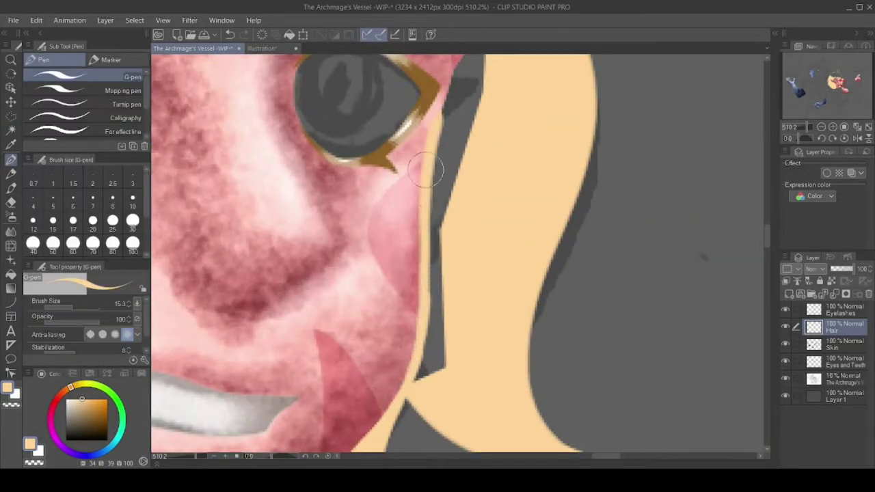
pyautogui.moveTo(478, 144); pyautogui.dragTo(471, 273)
pyautogui.press('/')
pyautogui.scroll(-3, 402, 286)
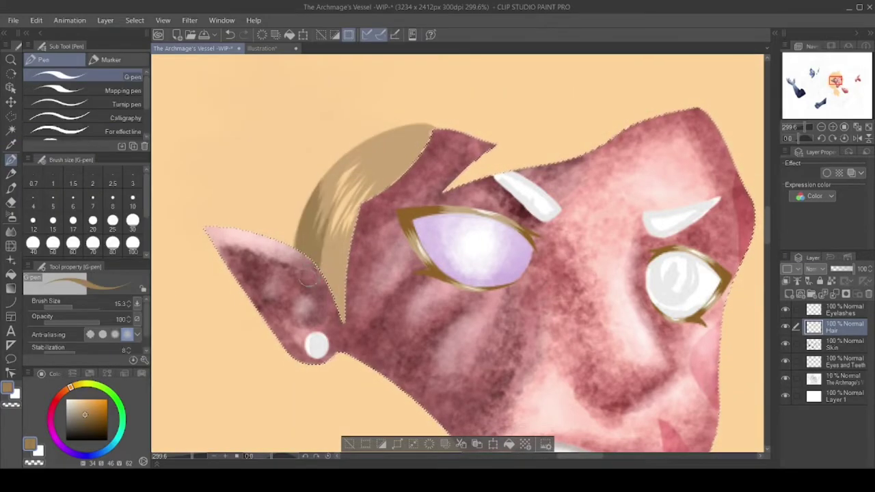
# - Shade the lowest fringe locks over the forehead with brown G-pen strokes, leaving thin light orange highlights
pyautogui.moveTo(457, 142); pyautogui.dragTo(369, 195)
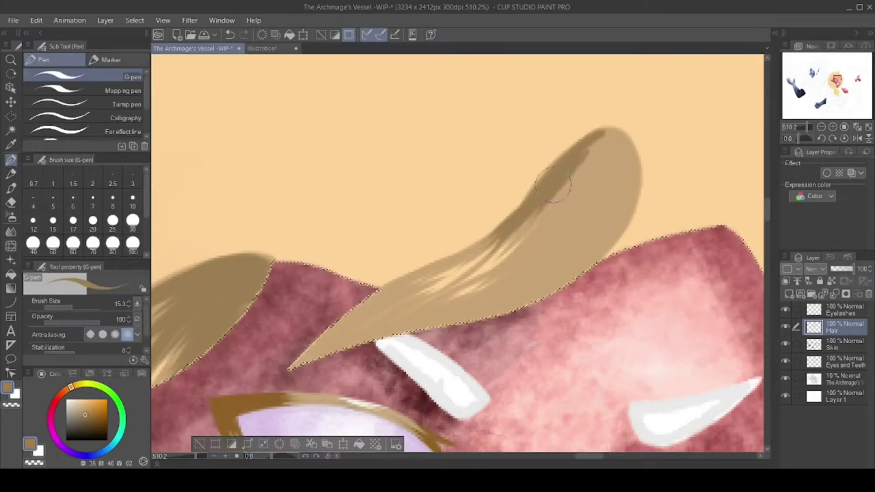
pyautogui.moveTo(592, 145)
pyautogui.mouseDown()
pyautogui.moveTo(545, 274)
pyautogui.moveTo(375, 332)
pyautogui.mouseUp()
pyautogui.moveTo(640, 179); pyautogui.dragTo(566, 156)
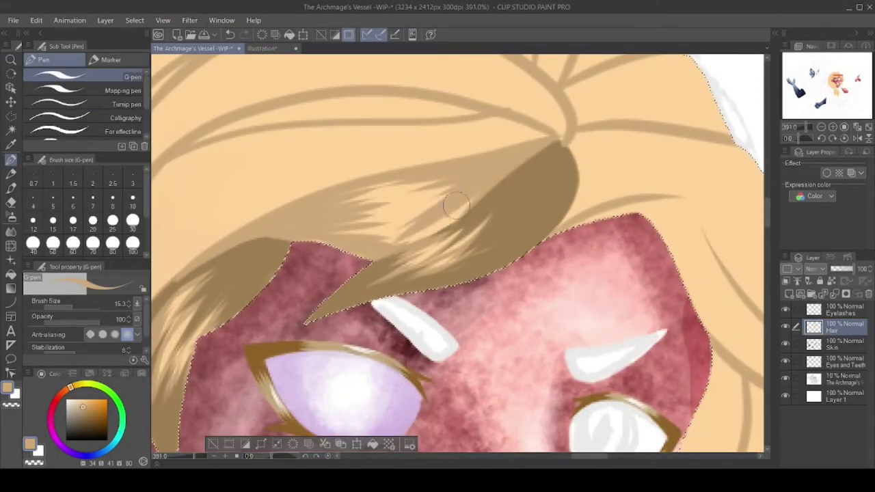
# - Shade the second fringe lock above the forehead with tan and brown strokes tapering around a light highlight
pyautogui.moveTo(244, 228)
pyautogui.mouseDown()
pyautogui.moveTo(397, 174)
pyautogui.moveTo(435, 176)
pyautogui.mouseUp()
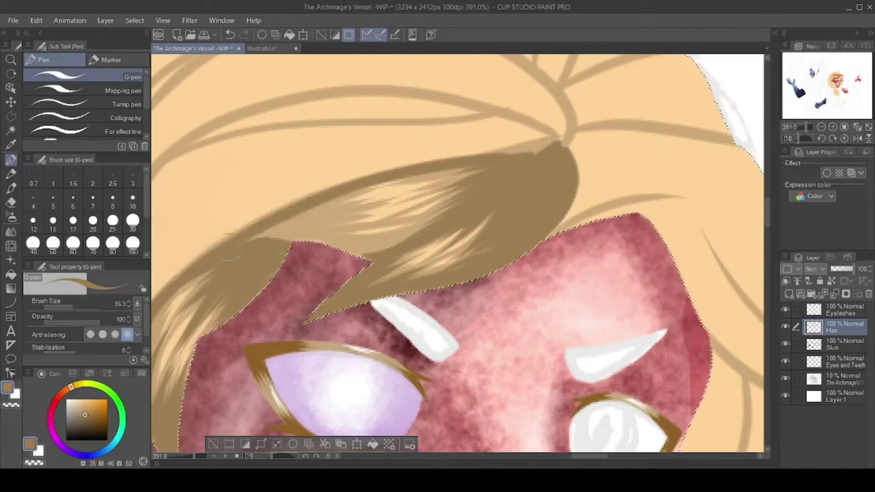
pyautogui.moveTo(379, 239); pyautogui.dragTo(304, 255)
pyautogui.moveTo(418, 205); pyautogui.dragTo(382, 233)
pyautogui.moveTo(520, 192); pyautogui.dragTo(403, 253)
pyautogui.moveTo(615, 274); pyautogui.dragTo(424, 273)
# - Lay tan base strokes on the swept hair section above the fringe, from the temple toward the parting
pyautogui.moveTo(437, 137); pyautogui.dragTo(231, 152)
pyautogui.moveTo(231, 217); pyautogui.dragTo(333, 165)
pyautogui.moveTo(287, 149); pyautogui.dragTo(483, 122)
pyautogui.moveTo(449, 149); pyautogui.dragTo(572, 115)
pyautogui.moveTo(379, 171); pyautogui.dragTo(582, 131)
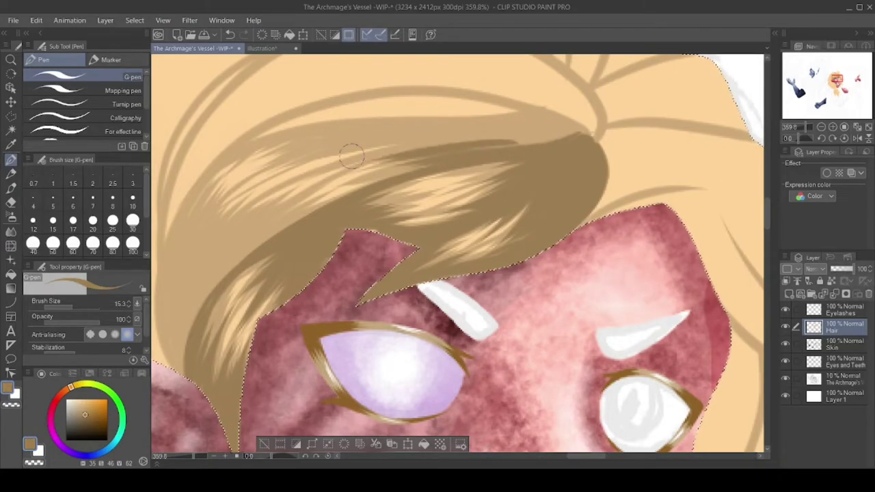
# - Darken the swept section toward the parting with long brown strokes, keeping the middle highlights light
pyautogui.moveTo(293, 172); pyautogui.dragTo(558, 125)
pyautogui.moveTo(230, 153); pyautogui.dragTo(551, 110)
pyautogui.moveTo(515, 139); pyautogui.dragTo(594, 109)
pyautogui.moveTo(211, 294); pyautogui.dragTo(383, 294)
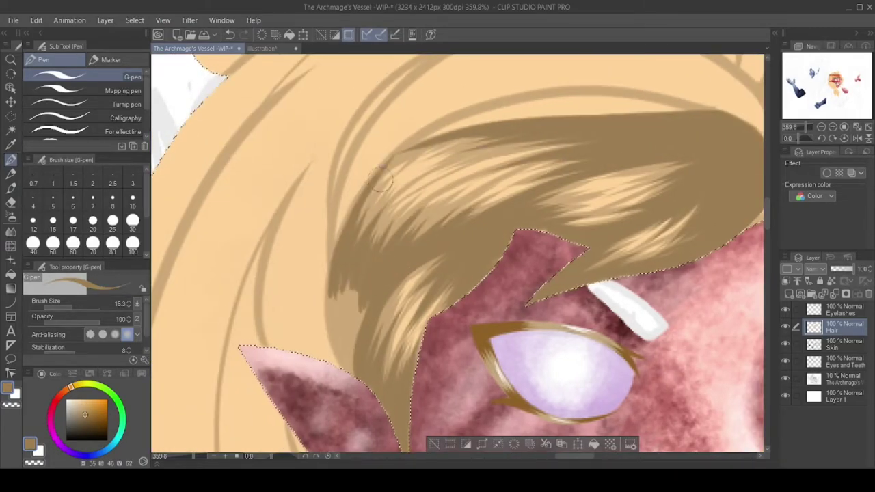
# - Paint brown strands along the temple end and upper edge of the swept section, around its light highlights
pyautogui.moveTo(341, 356); pyautogui.dragTo(478, 159)
pyautogui.moveTo(579, 162); pyautogui.dragTo(439, 160)
pyautogui.moveTo(229, 217); pyautogui.dragTo(381, 150)
pyautogui.moveTo(465, 140)
pyautogui.mouseDown()
pyautogui.moveTo(287, 172)
pyautogui.moveTo(358, 145)
pyautogui.mouseUp()
pyautogui.moveTo(567, 122); pyautogui.dragTo(537, 151)
pyautogui.moveTo(447, 182); pyautogui.dragTo(410, 184)
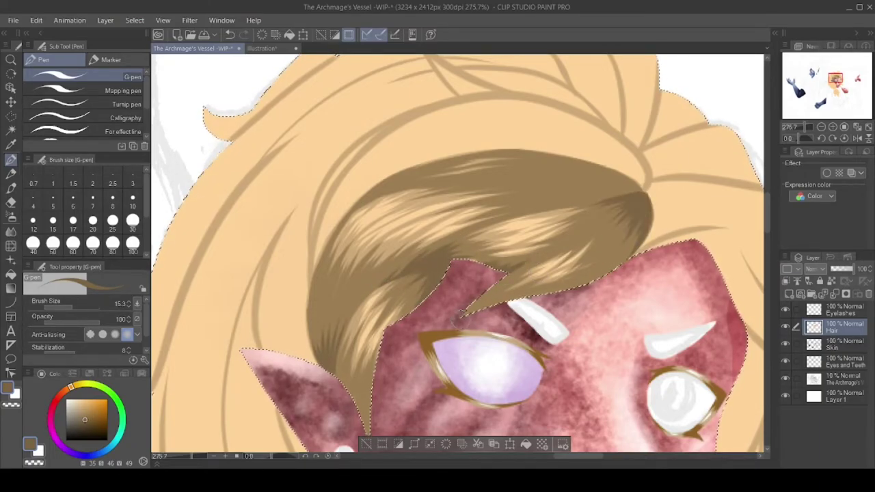
# - Deepen the parting and upper edge of the swept section with darker brown strands
pyautogui.moveTo(633, 192); pyautogui.dragTo(551, 195)
pyautogui.moveTo(551, 164)
pyautogui.mouseDown()
pyautogui.moveTo(617, 186)
pyautogui.moveTo(507, 176)
pyautogui.moveTo(564, 156)
pyautogui.moveTo(505, 151)
pyautogui.mouseUp()
pyautogui.moveTo(527, 164); pyautogui.dragTo(393, 186)
pyautogui.moveTo(448, 163); pyautogui.dragTo(398, 180)
pyautogui.moveTo(520, 151); pyautogui.dragTo(473, 154)
pyautogui.hotkey('ctrl', '0')
pyautogui.scroll(8, 453, 333)
pyautogui.moveTo(526, 217); pyautogui.dragTo(365, 240)
pyautogui.hotkey('ctrl', '0')
pyautogui.scroll(6, 247, 229)
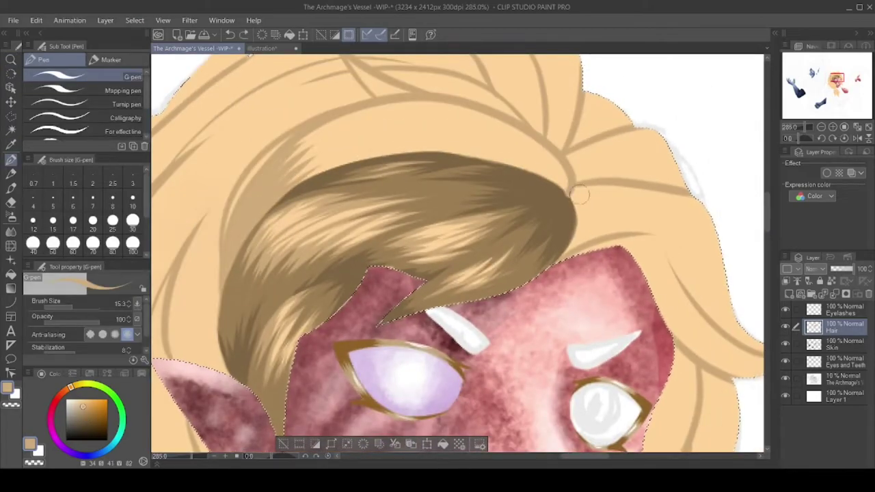
# - Lay a tan base on the next hair section above, leaving light orange highlight streaks near its middle
pyautogui.moveTo(560, 164); pyautogui.dragTo(383, 171)
pyautogui.moveTo(488, 151); pyautogui.dragTo(338, 160)
pyautogui.moveTo(554, 171)
pyautogui.mouseDown()
pyautogui.moveTo(342, 164)
pyautogui.moveTo(544, 182)
pyautogui.mouseUp()
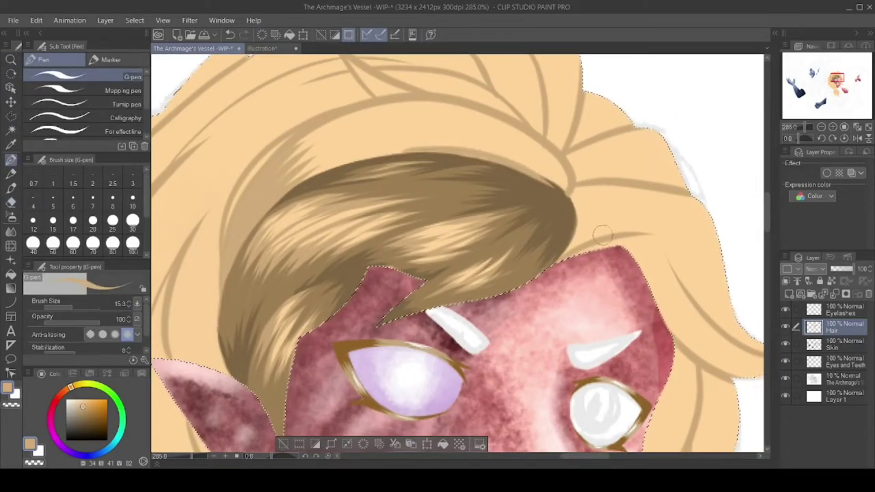
pyautogui.moveTo(488, 144); pyautogui.dragTo(290, 174)
pyautogui.moveTo(438, 113)
pyautogui.mouseDown()
pyautogui.moveTo(287, 164)
pyautogui.moveTo(328, 133)
pyautogui.mouseUp()
pyautogui.moveTo(533, 161); pyautogui.dragTo(310, 137)
pyautogui.scroll(-10, 267, 234)
pyautogui.scroll(10, 228, 203)
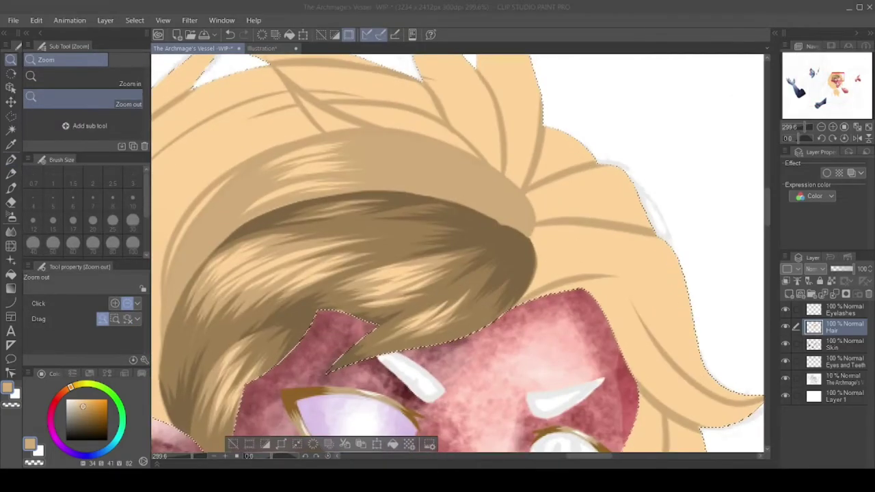
# - Shade the upper swept section with brown strokes and deepen its root at the parting with darker brown
pyautogui.moveTo(228, 203)
pyautogui.mouseDown()
pyautogui.moveTo(385, 180)
pyautogui.moveTo(481, 182)
pyautogui.mouseUp()
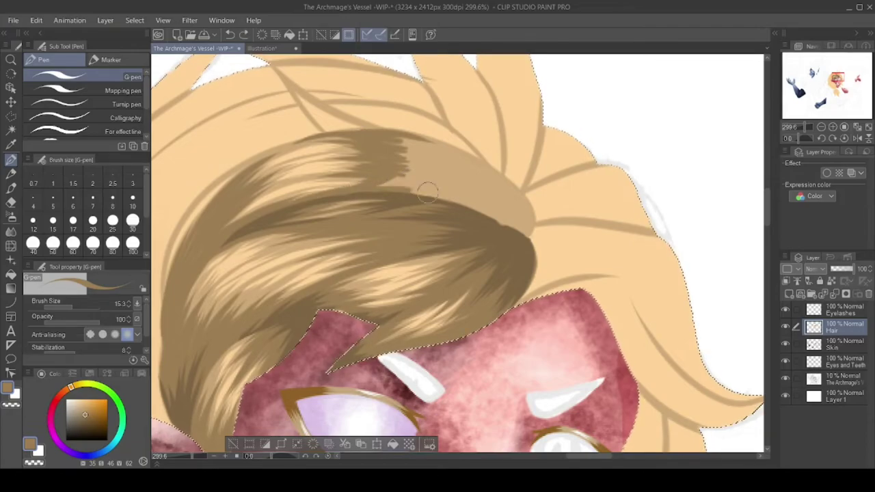
pyautogui.moveTo(367, 198); pyautogui.dragTo(533, 232)
pyautogui.moveTo(382, 185)
pyautogui.mouseDown()
pyautogui.moveTo(512, 143)
pyautogui.moveTo(537, 232)
pyautogui.mouseUp()
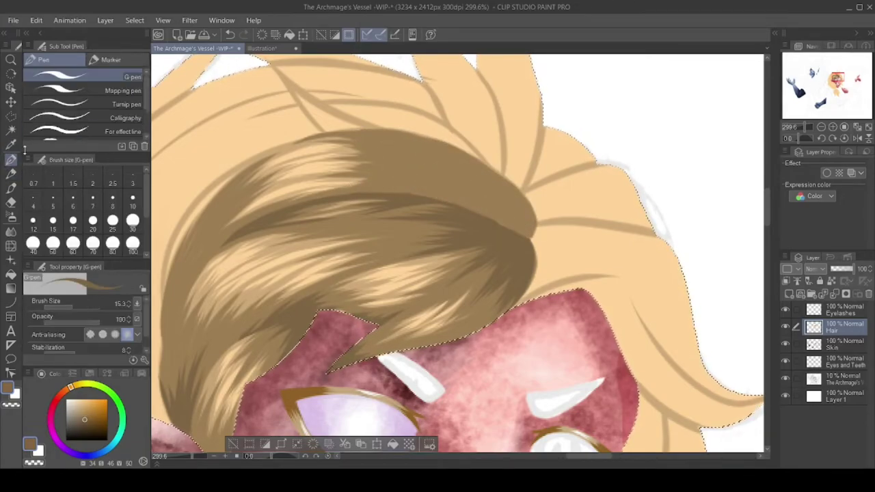
pyautogui.moveTo(420, 205); pyautogui.dragTo(509, 161)
pyautogui.moveTo(520, 192); pyautogui.dragTo(453, 221)
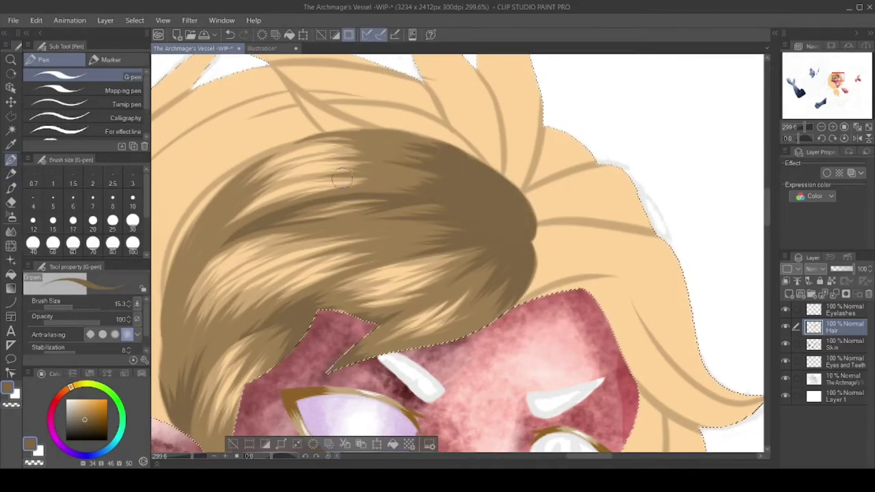
# - Blend the upper section's temple end with sampled mid and dark brown strokes along its outer edge
pyautogui.moveTo(159, 337); pyautogui.dragTo(199, 239)
pyautogui.keyDown('alt'); pyautogui.click(178, 270); pyautogui.keyUp('alt')
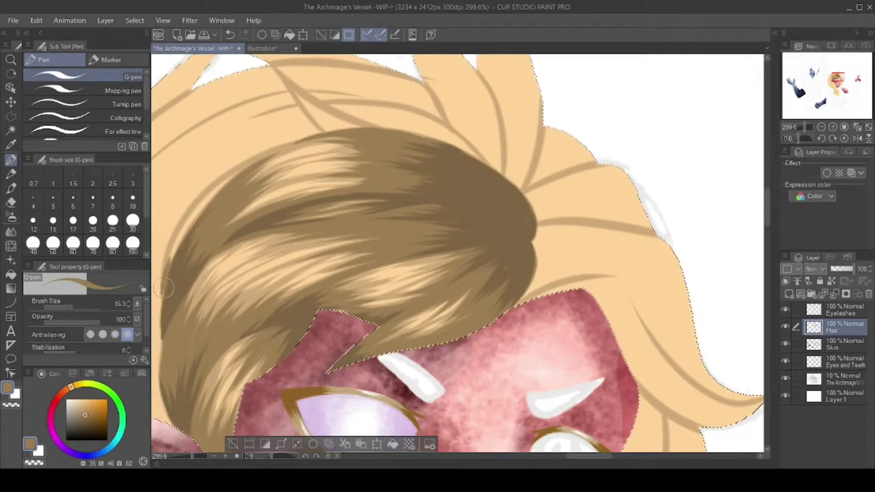
pyautogui.moveTo(174, 274); pyautogui.dragTo(294, 147)
pyautogui.keyDown('alt'); pyautogui.click(191, 215); pyautogui.keyUp('alt')
pyautogui.keyDown('alt'); pyautogui.click(164, 319); pyautogui.keyUp('alt')
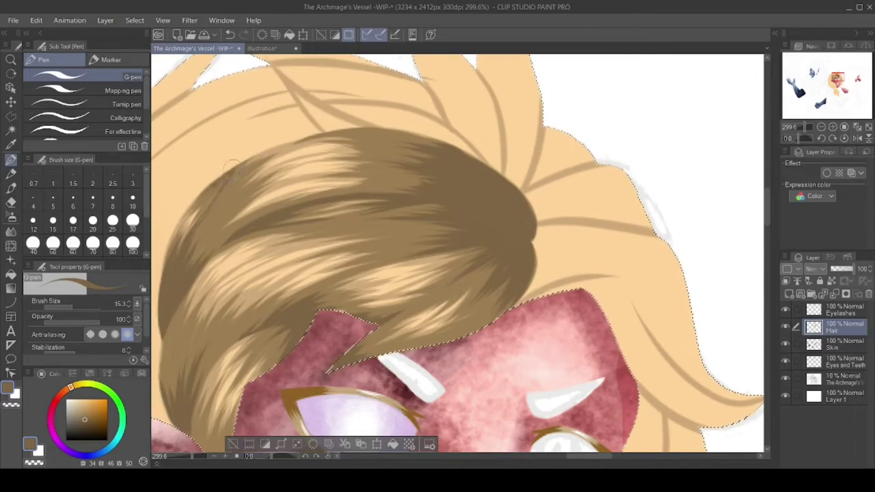
pyautogui.moveTo(229, 242); pyautogui.dragTo(410, 190)
pyautogui.scroll(-5, 341, 239)
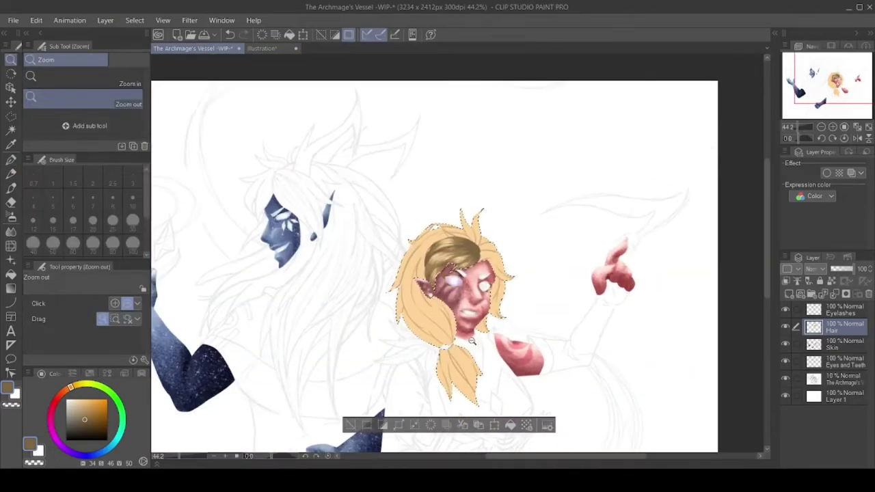
pyautogui.scroll(8, 350, 345)
pyautogui.moveTo(350, 345); pyautogui.dragTo(451, 259)
pyautogui.scroll(-6, 478, 253)
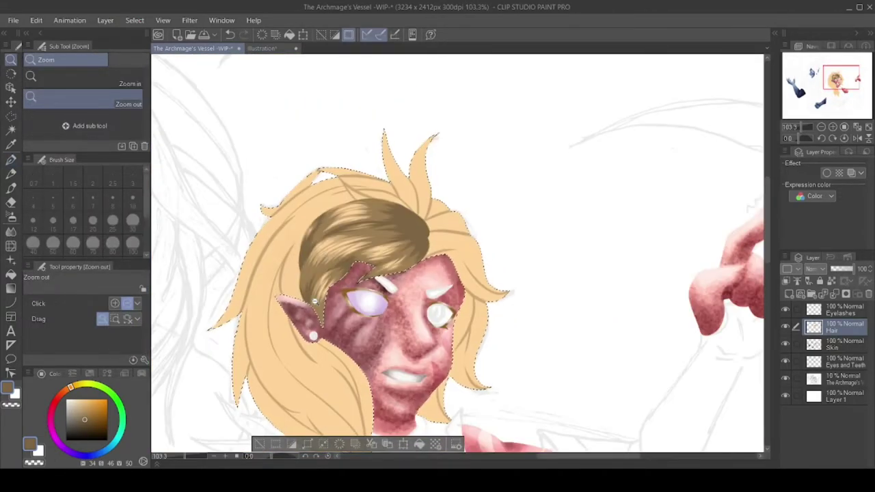
# - Shade the small pointed tuft rising from the crown with brown and dark brown strokes, leaving a thin highlight
pyautogui.scroll(4, 299, 199)
pyautogui.press('p')
pyautogui.moveTo(444, 290)
pyautogui.mouseDown()
pyautogui.moveTo(382, 283)
pyautogui.moveTo(291, 179)
pyautogui.mouseUp()
pyautogui.moveTo(472, 287); pyautogui.dragTo(403, 299)
pyautogui.moveTo(328, 239); pyautogui.dragTo(294, 193)
pyautogui.keyDown('alt'); pyautogui.click(323, 225); pyautogui.keyUp('alt')
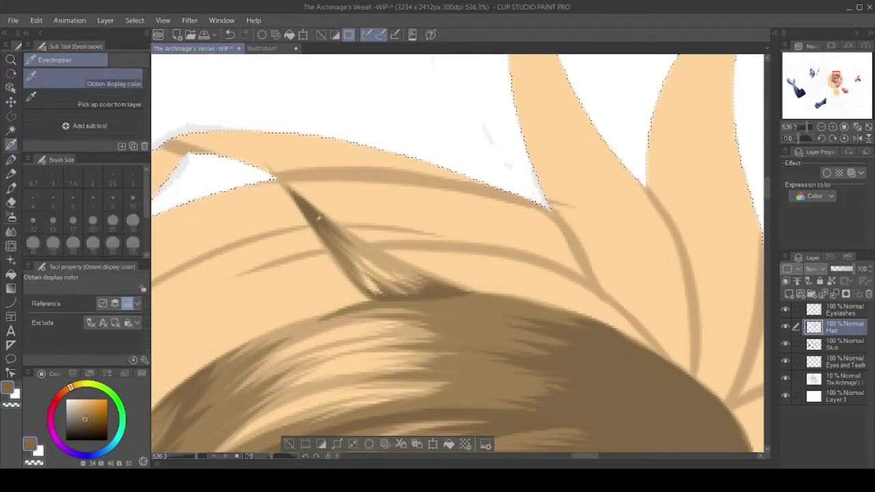
pyautogui.moveTo(369, 270); pyautogui.dragTo(338, 241)
pyautogui.moveTo(376, 294); pyautogui.dragTo(323, 222)
pyautogui.moveTo(425, 288); pyautogui.dragTo(386, 296)
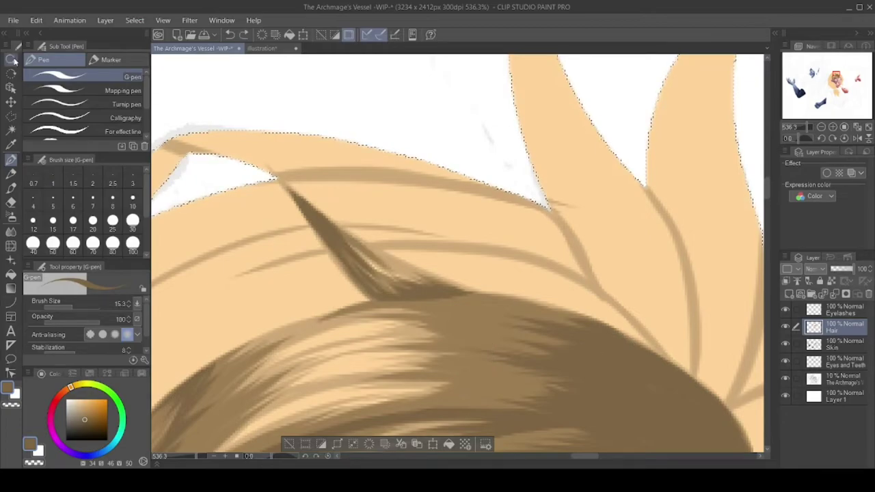
# - Shade the first upright tuft on the crown with tan and sampled brown strokes from its base and tip
pyautogui.scroll(-6, 458, 252)
pyautogui.scroll(5, 399, 77)
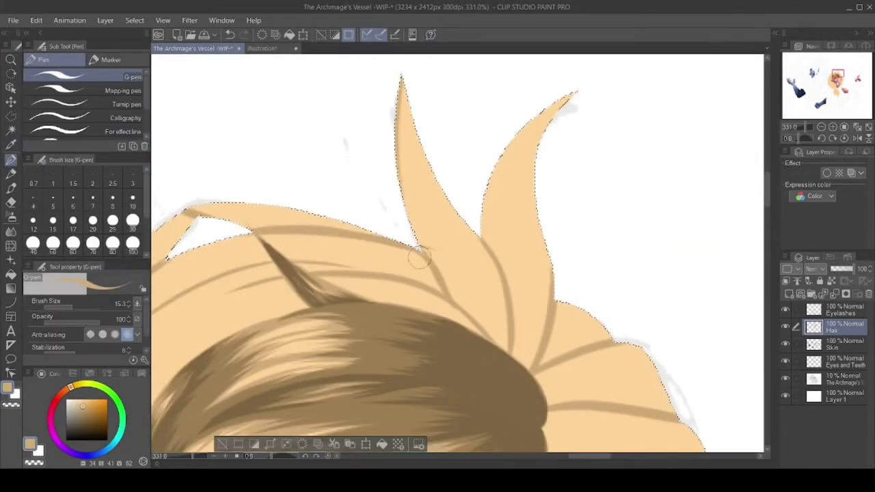
pyautogui.moveTo(471, 313); pyautogui.dragTo(482, 268)
pyautogui.keyDown('alt'); pyautogui.click(473, 293); pyautogui.keyUp('alt')
pyautogui.moveTo(478, 322)
pyautogui.mouseDown()
pyautogui.moveTo(444, 266)
pyautogui.moveTo(465, 264)
pyautogui.mouseUp()
pyautogui.moveTo(474, 303); pyautogui.dragTo(529, 254)
pyautogui.moveTo(482, 350)
pyautogui.mouseDown()
pyautogui.moveTo(493, 313)
pyautogui.moveTo(491, 266)
pyautogui.mouseUp()
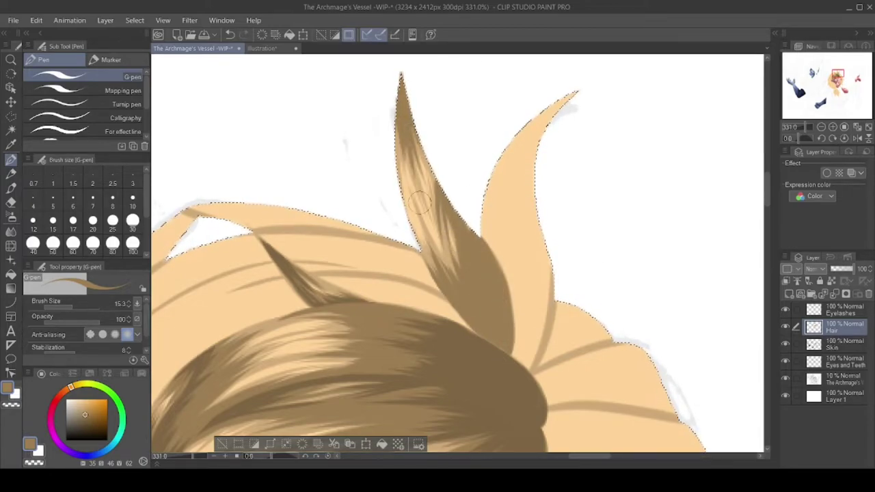
# - Darken the first upright tuft's tip and inner edge with dark brown, and clear the selection
pyautogui.keyDown('alt'); pyautogui.click(506, 219); pyautogui.keyUp('alt')
pyautogui.moveTo(406, 130)
pyautogui.mouseDown()
pyautogui.moveTo(430, 251)
pyautogui.moveTo(492, 330)
pyautogui.moveTo(482, 214)
pyautogui.mouseUp()
pyautogui.hotkey('ctrl', 'd')
pyautogui.scroll(-5, 481, 214)
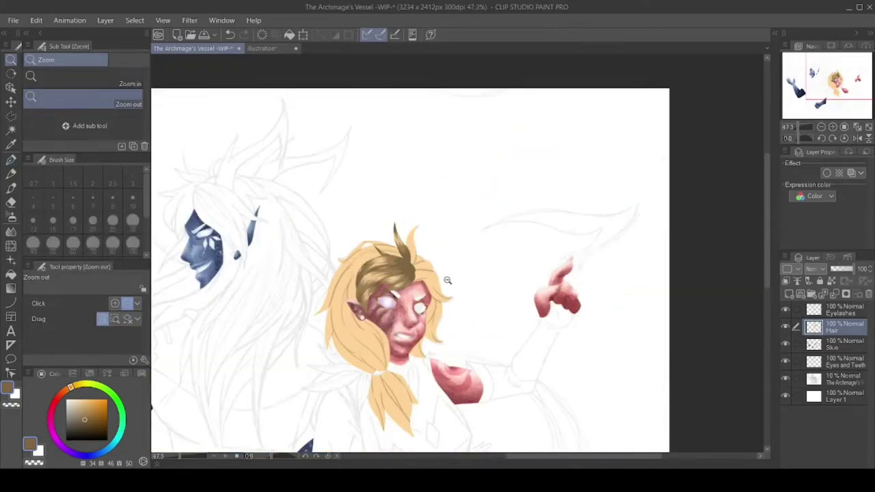
# - Lay tan strokes on the base, side and tip of the second upright tuft, and restore the hair selection
pyautogui.scroll(6, 442, 333)
pyautogui.keyDown('alt'); pyautogui.click(442, 333); pyautogui.keyUp('alt')
pyautogui.moveTo(442, 332)
pyautogui.mouseDown()
pyautogui.moveTo(412, 392)
pyautogui.moveTo(455, 342)
pyautogui.mouseUp()
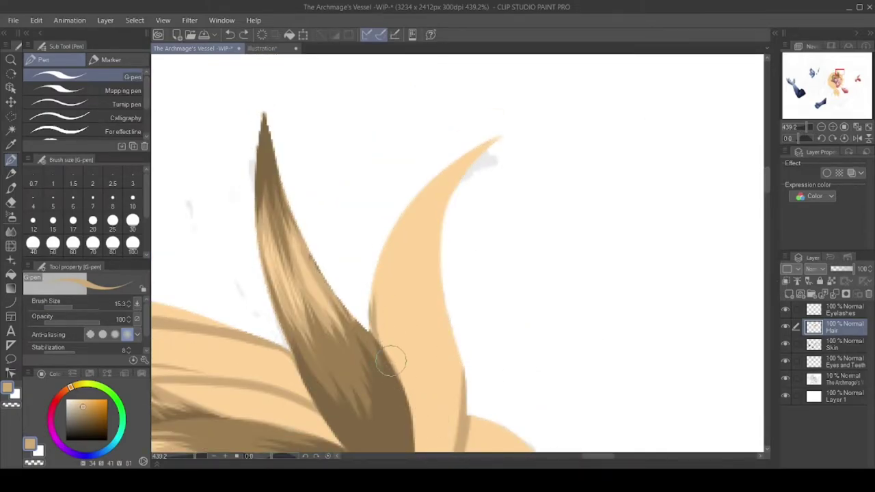
pyautogui.moveTo(391, 362)
pyautogui.mouseDown()
pyautogui.moveTo(429, 397)
pyautogui.moveTo(464, 404)
pyautogui.moveTo(448, 349)
pyautogui.moveTo(464, 378)
pyautogui.moveTo(395, 357)
pyautogui.mouseUp()
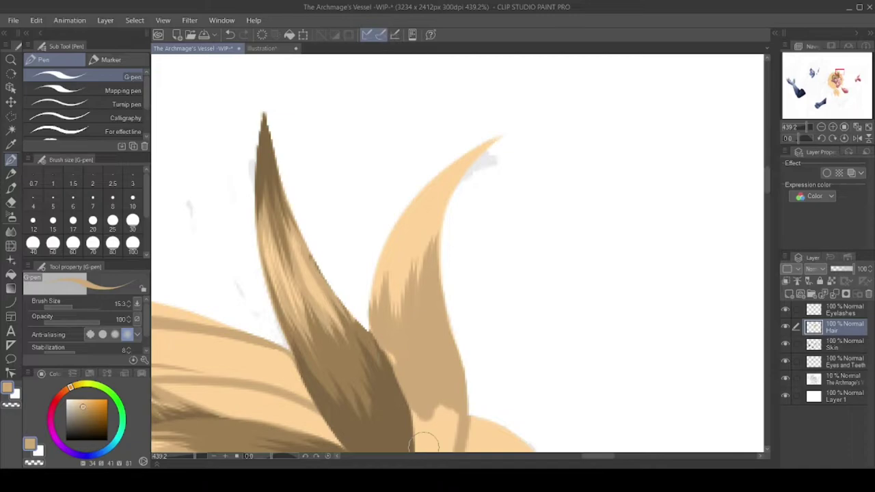
pyautogui.moveTo(420, 284); pyautogui.dragTo(469, 166)
pyautogui.moveTo(437, 240)
pyautogui.mouseDown()
pyautogui.moveTo(446, 172)
pyautogui.moveTo(471, 157)
pyautogui.mouseUp()
pyautogui.hotkey('ctrl', 'shift', 'd')
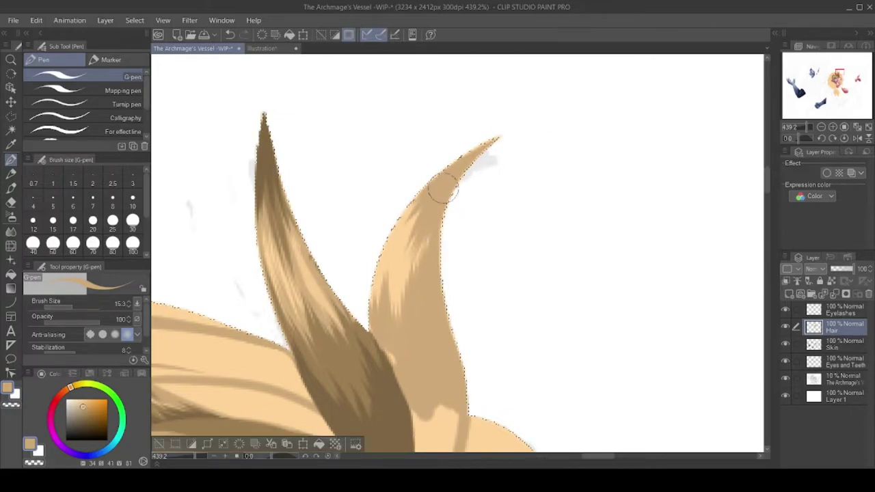
# - Add sampled brown strokes to the second upright tuft's tip and inner side
pyautogui.scroll(-3, 410, 226)
pyautogui.moveTo(392, 240)
pyautogui.mouseDown()
pyautogui.moveTo(406, 381)
pyautogui.moveTo(424, 307)
pyautogui.mouseUp()
pyautogui.keyDown('alt'); pyautogui.click(410, 341); pyautogui.keyUp('alt')
pyautogui.moveTo(403, 130)
pyautogui.mouseDown()
pyautogui.moveTo(386, 231)
pyautogui.moveTo(410, 301)
pyautogui.moveTo(400, 371)
pyautogui.moveTo(465, 103)
pyautogui.mouseUp()
pyautogui.scroll(2, 375, 264)
# - Deepen the shared base of both upright tufts with sampled dark brown strokes, merging it into the parting
pyautogui.keyDown('alt'); pyautogui.click(640, 282); pyautogui.keyUp('alt')
pyautogui.scroll(-2, 410, 273)
pyautogui.moveTo(379, 212); pyautogui.dragTo(403, 292)
pyautogui.moveTo(392, 246); pyautogui.dragTo(418, 377)
pyautogui.moveTo(414, 287); pyautogui.dragTo(469, 201)
pyautogui.moveTo(430, 383); pyautogui.dragTo(464, 253)
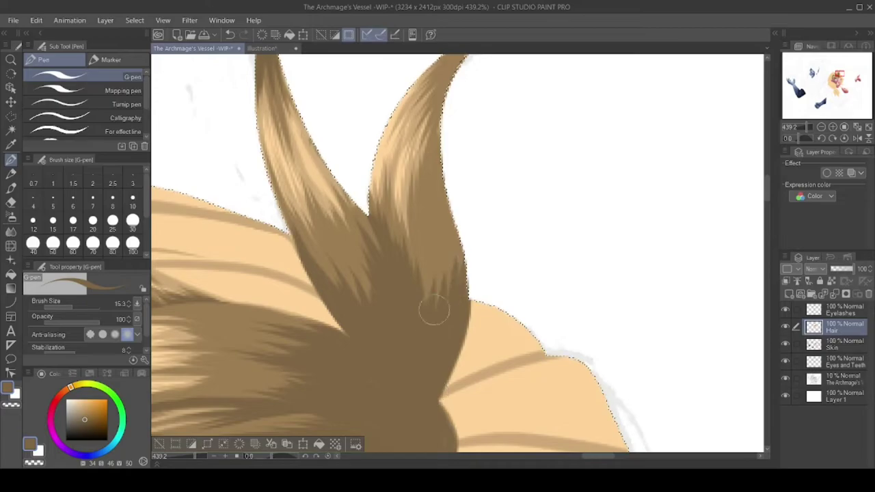
# - Clean the edges and tips of both upright tufts with the hard eraser at size 13
pyautogui.scroll(3, 287, 181)
pyautogui.press('b')
pyautogui.moveTo(250, 258)
pyautogui.mouseDown()
pyautogui.moveTo(361, 302)
pyautogui.moveTo(474, 400)
pyautogui.mouseUp()
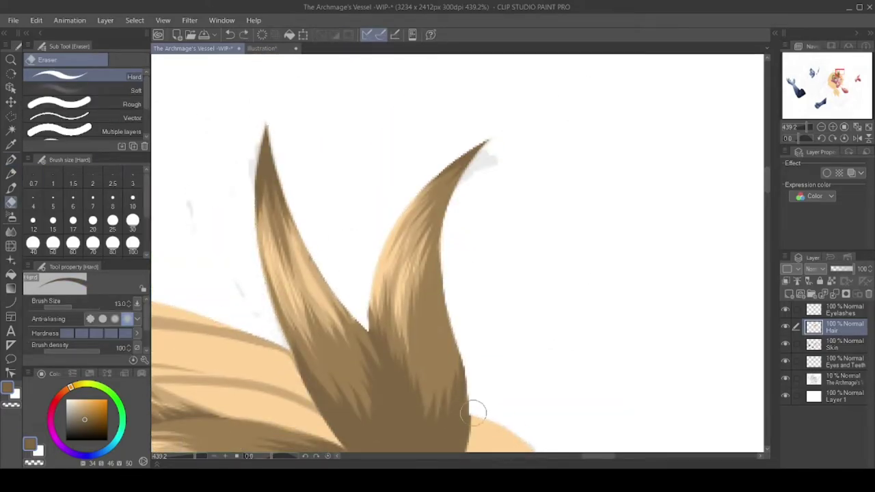
pyautogui.keyDown('alt'); pyautogui.click(473, 214); pyautogui.keyUp('alt')
pyautogui.scroll(-5, 472, 213)
pyautogui.scroll(3, 689, 367)
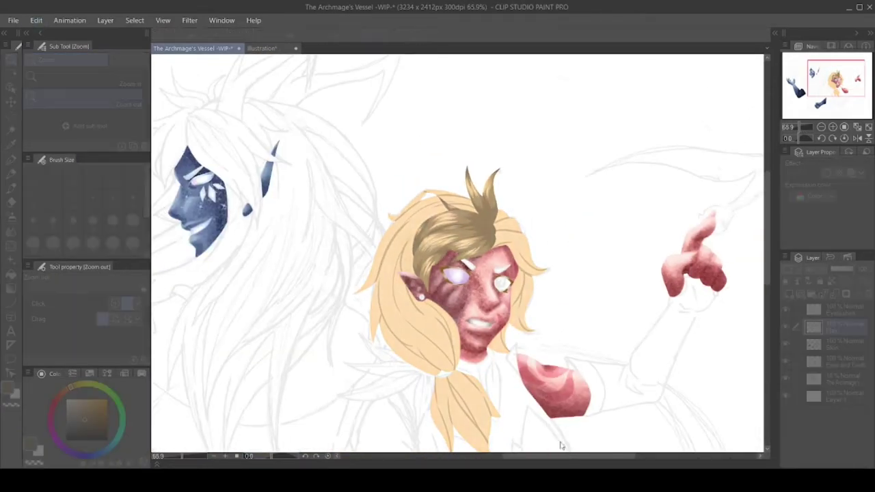
pyautogui.scroll(3, 689, 367)
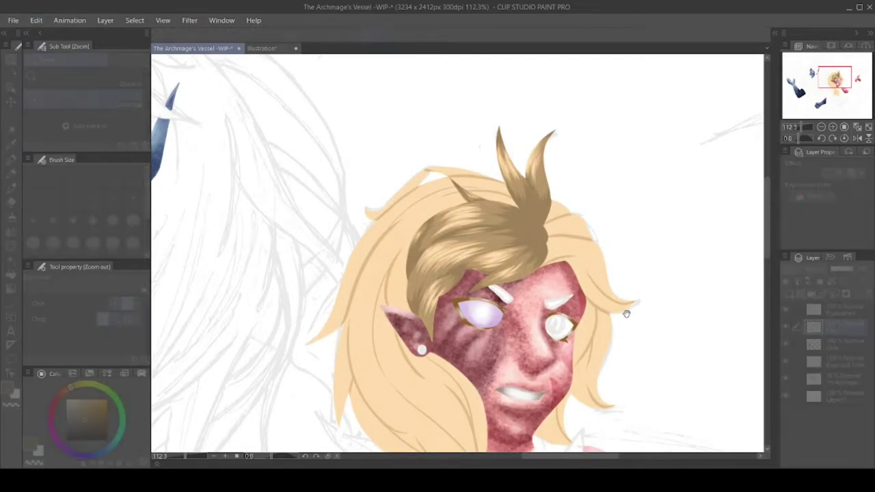
pyautogui.scroll(5, 490, 291)
pyautogui.scroll(-5, 678, 293)
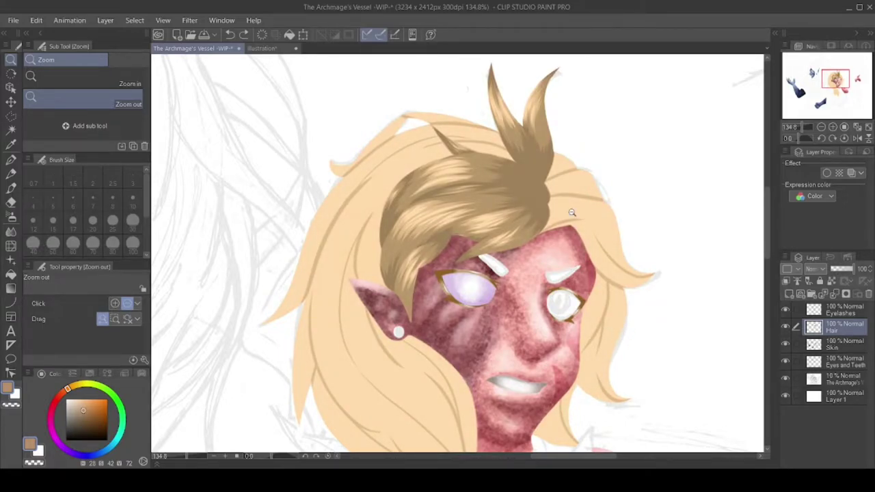
pyautogui.scroll(-1, 607, 332)
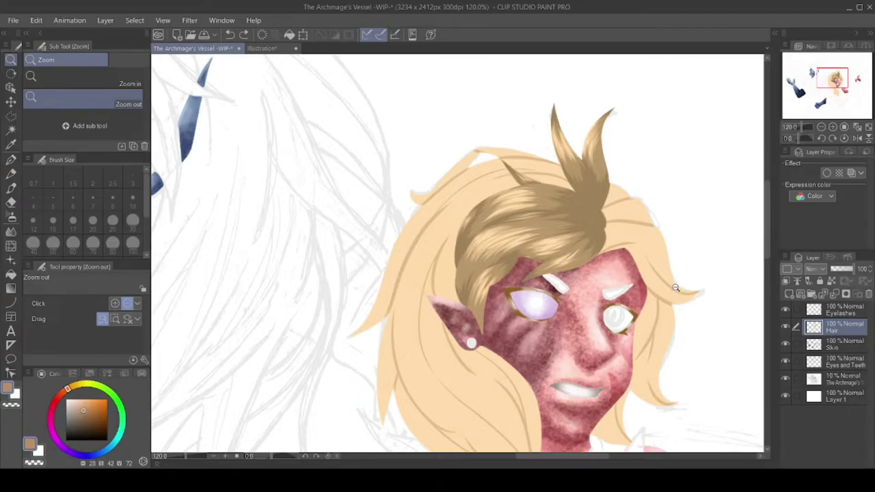
pyautogui.scroll(7, 663, 299)
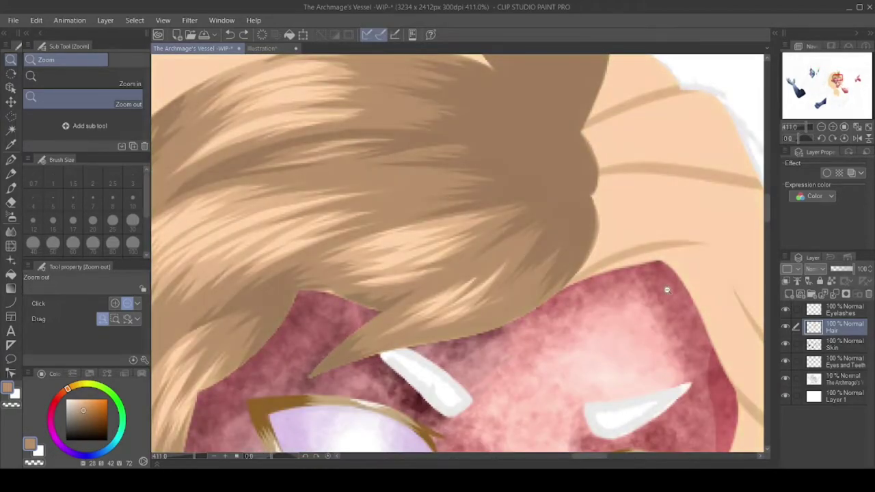
pyautogui.scroll(-9, 395, 349)
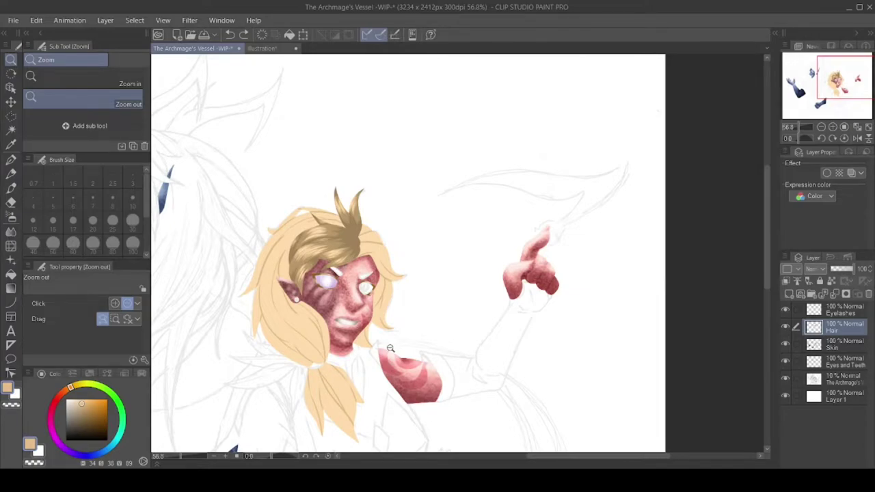
# - Lay tan G-pen strokes on the base and outer rim of the small rounded lock behind the upright tufts, and sample a darker tan
pyautogui.scroll(4, 390, 349)
pyautogui.scroll(5, 377, 221)
pyautogui.press('p')
pyautogui.moveTo(465, 161); pyautogui.dragTo(371, 195)
pyautogui.moveTo(410, 145); pyautogui.dragTo(358, 199)
pyautogui.moveTo(437, 95)
pyautogui.mouseDown()
pyautogui.moveTo(396, 137)
pyautogui.moveTo(410, 171)
pyautogui.mouseUp()
pyautogui.moveTo(482, 164); pyautogui.dragTo(406, 88)
pyautogui.keyDown('alt'); pyautogui.click(406, 88); pyautogui.keyUp('alt')
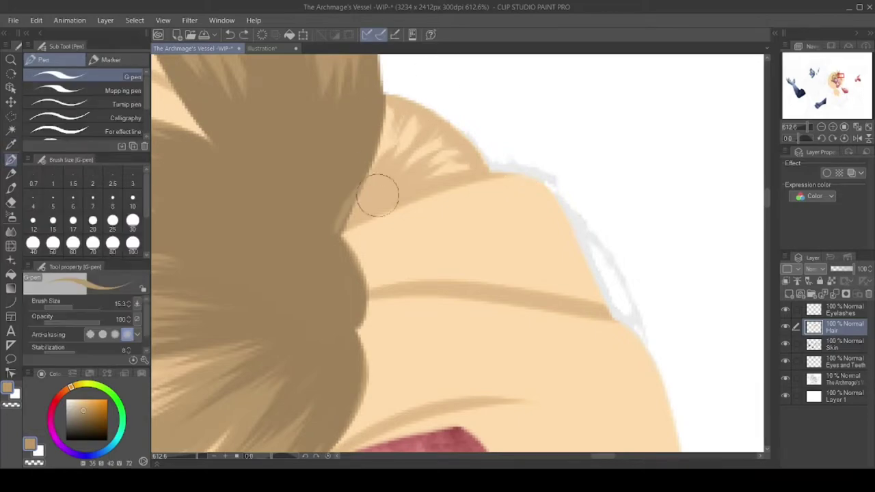
# - Darken the small rounded lock's lower edge, outer rim and base with brown strokes, blending it into the parting
pyautogui.moveTo(489, 175); pyautogui.dragTo(345, 229)
pyautogui.moveTo(451, 172); pyautogui.dragTo(366, 218)
pyautogui.moveTo(410, 126)
pyautogui.mouseDown()
pyautogui.moveTo(389, 102)
pyautogui.moveTo(463, 130)
pyautogui.mouseUp()
pyautogui.moveTo(488, 174); pyautogui.dragTo(390, 96)
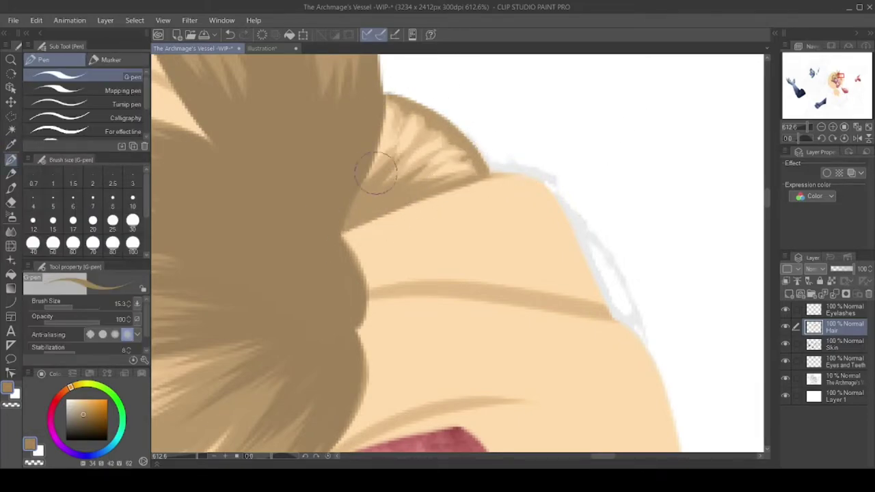
pyautogui.moveTo(342, 236); pyautogui.dragTo(390, 140)
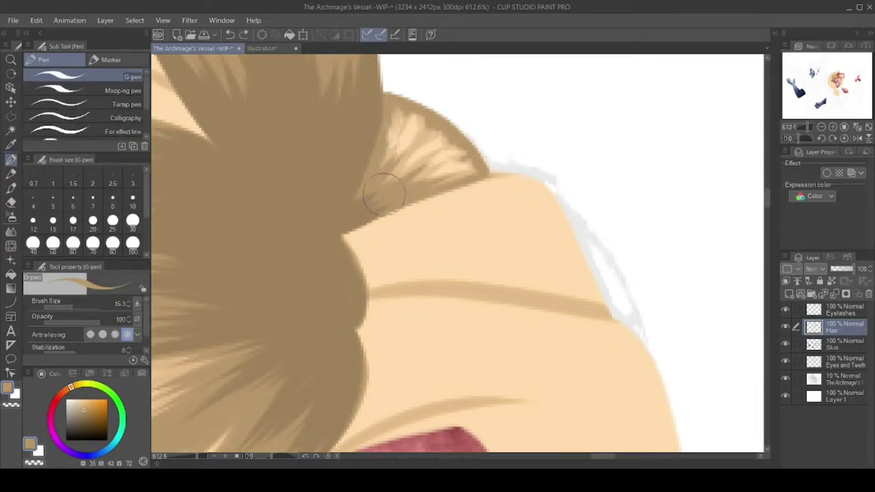
# - Examine the shading of the small rounded lock against the upright tufts and the fringe
pyautogui.press('/')
pyautogui.scroll(-6, 411, 168)
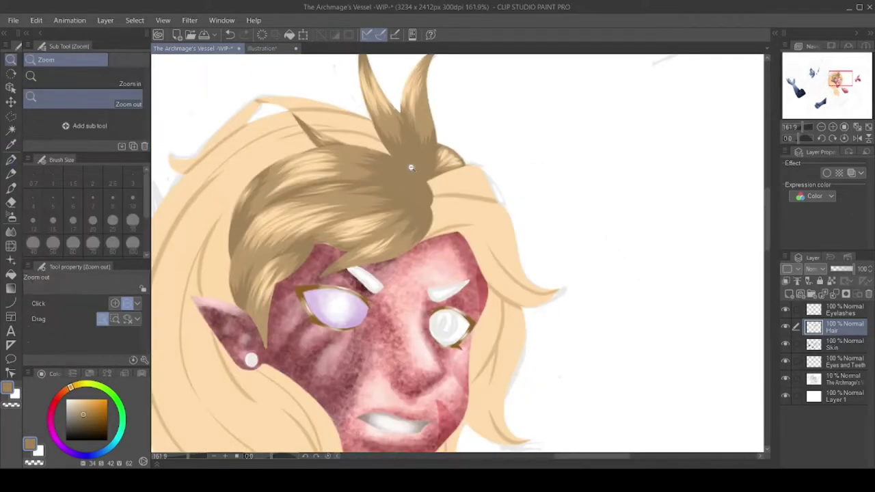
pyautogui.scroll(-3, 411, 168)
pyautogui.press('p')
pyautogui.scroll(10, 478, 260)
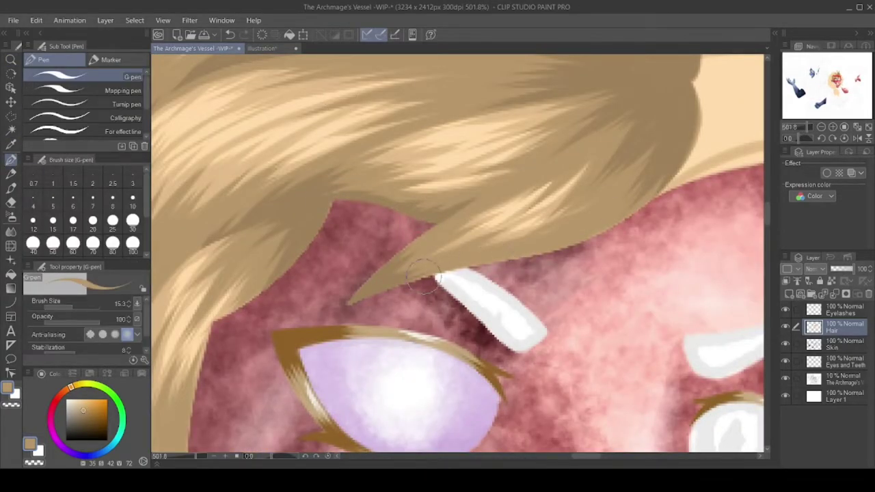
pyautogui.moveTo(766, 220); pyautogui.dragTo(369, 335)
pyautogui.press('/')
pyautogui.scroll(-8, 488, 157)
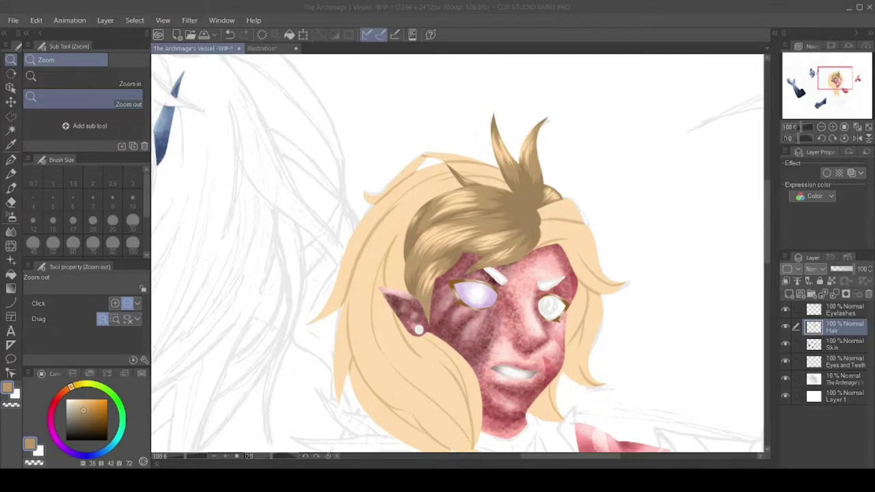
# - Lay light tan strokes across the base and outer end of the hair section just below the small rounded lock
pyautogui.scroll(7, 549, 205)
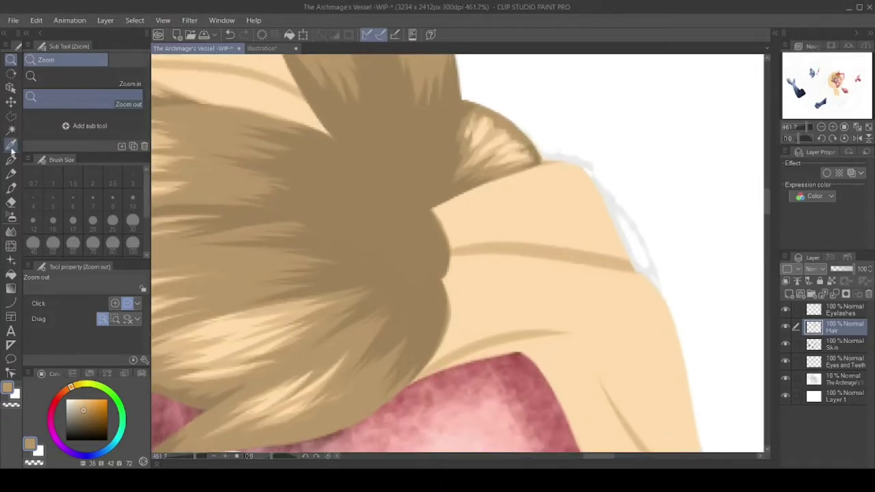
pyautogui.press('p')
pyautogui.moveTo(506, 198); pyautogui.dragTo(601, 205)
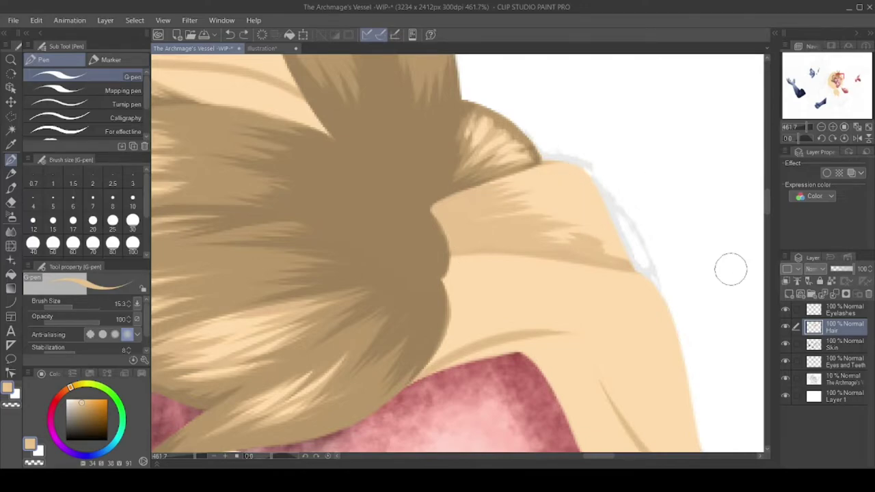
# - Shade the short back hair section beside the crown with sampled light, mid and dark brown tones, leaving a streaked highlight across its middle
pyautogui.keyDown('alt'); pyautogui.click(479, 205); pyautogui.keyUp('alt')
pyautogui.moveTo(433, 192); pyautogui.dragTo(506, 225)
pyautogui.moveTo(437, 212)
pyautogui.mouseDown()
pyautogui.moveTo(470, 256)
pyautogui.moveTo(613, 280)
pyautogui.mouseUp()
pyautogui.moveTo(512, 243); pyautogui.dragTo(610, 265)
pyautogui.moveTo(602, 205); pyautogui.dragTo(626, 255)
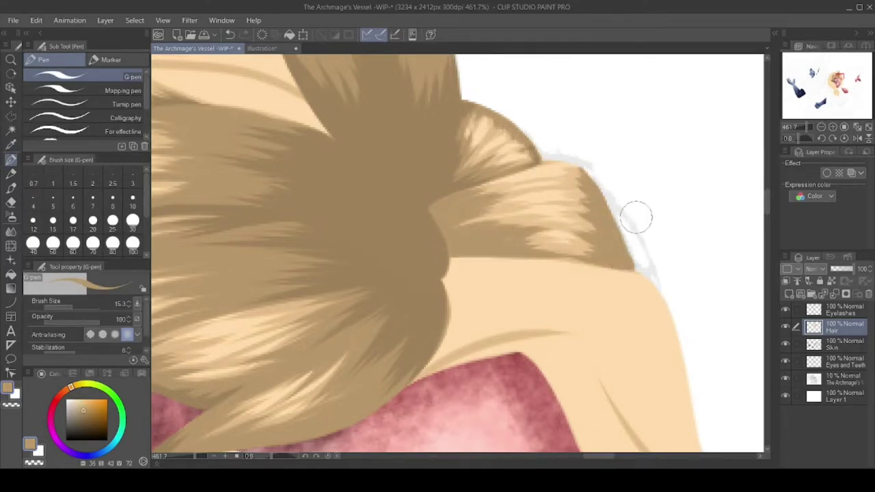
pyautogui.moveTo(438, 226)
pyautogui.mouseDown()
pyautogui.moveTo(526, 254)
pyautogui.moveTo(632, 250)
pyautogui.mouseUp()
pyautogui.moveTo(592, 198); pyautogui.dragTo(629, 256)
pyautogui.moveTo(471, 226); pyautogui.dragTo(509, 224)
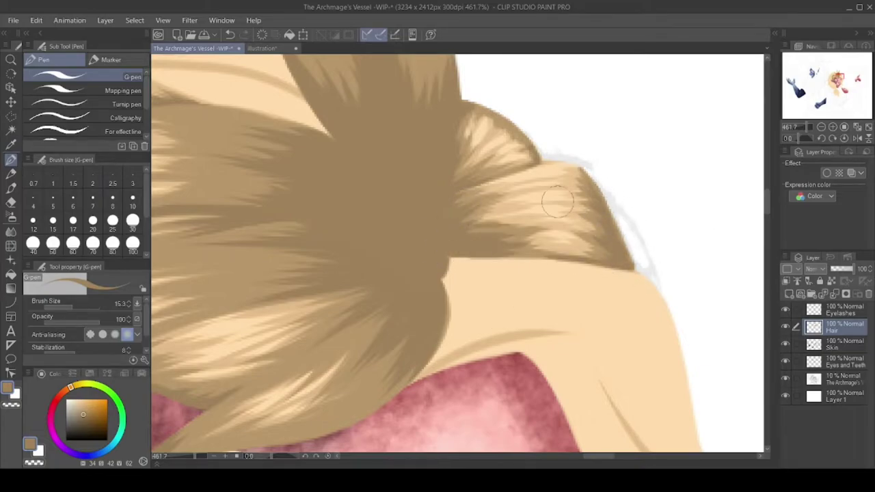
# - Paint the first tan shadow tone on the side bang from its root over the forehead and along its outward-flicked tip
pyautogui.scroll(2, 624, 310)
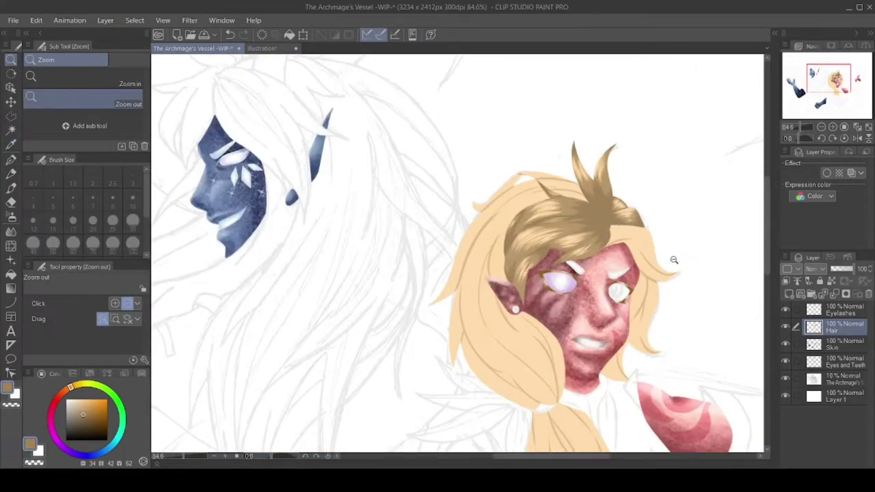
pyautogui.moveTo(672, 262); pyautogui.dragTo(686, 259)
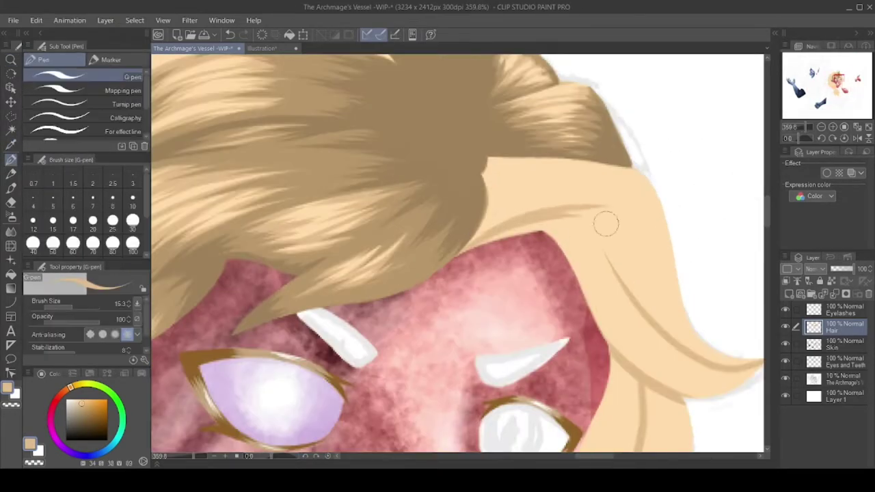
pyautogui.moveTo(519, 164); pyautogui.dragTo(495, 226)
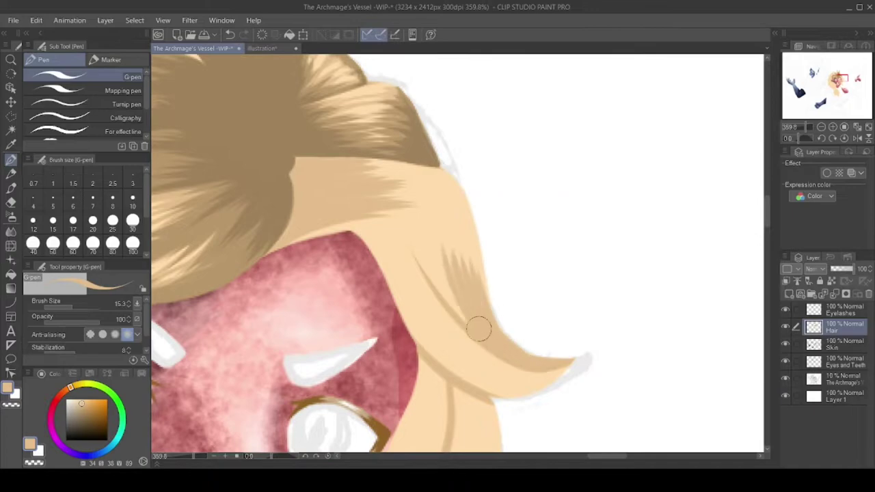
pyautogui.moveTo(471, 205); pyautogui.dragTo(444, 287)
pyautogui.moveTo(383, 198); pyautogui.dragTo(410, 239)
pyautogui.moveTo(410, 209); pyautogui.dragTo(438, 258)
pyautogui.moveTo(424, 188)
pyautogui.mouseDown()
pyautogui.moveTo(471, 284)
pyautogui.moveTo(369, 169)
pyautogui.mouseUp()
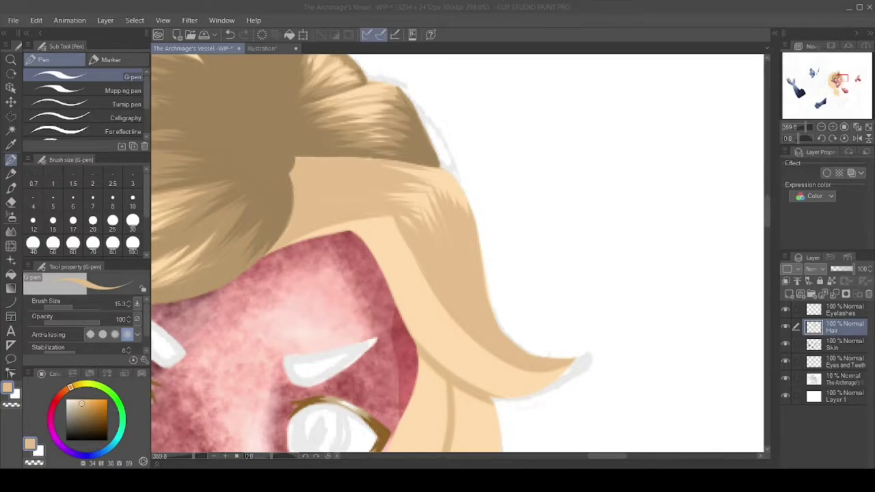
# - Layer a sampled mid-brown shadow over the side bang's root, outer edge and flick, leaving the bend highlighted
pyautogui.keyDown('alt'); pyautogui.click(307, 137); pyautogui.keyUp('alt')
pyautogui.moveTo(397, 192); pyautogui.dragTo(287, 246)
pyautogui.moveTo(383, 161); pyautogui.dragTo(294, 226)
pyautogui.moveTo(341, 157); pyautogui.dragTo(311, 198)
pyautogui.moveTo(478, 307); pyautogui.dragTo(540, 363)
pyautogui.moveTo(411, 229)
pyautogui.mouseDown()
pyautogui.moveTo(478, 341)
pyautogui.moveTo(455, 224)
pyautogui.mouseUp()
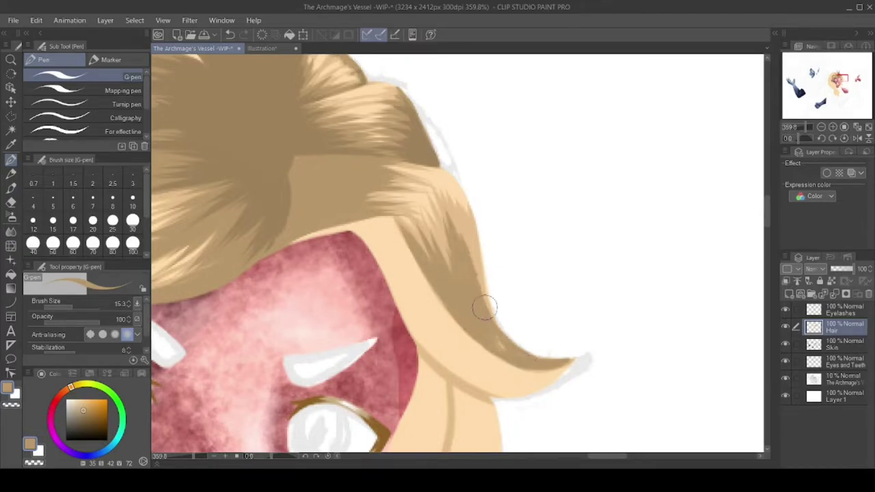
# - Blend the side bang's highlight with a sampled light tan and deepen its root and flick with the darkest hair brown
pyautogui.keyDown('alt'); pyautogui.click(455, 223); pyautogui.keyUp('alt')
pyautogui.moveTo(478, 294); pyautogui.dragTo(414, 174)
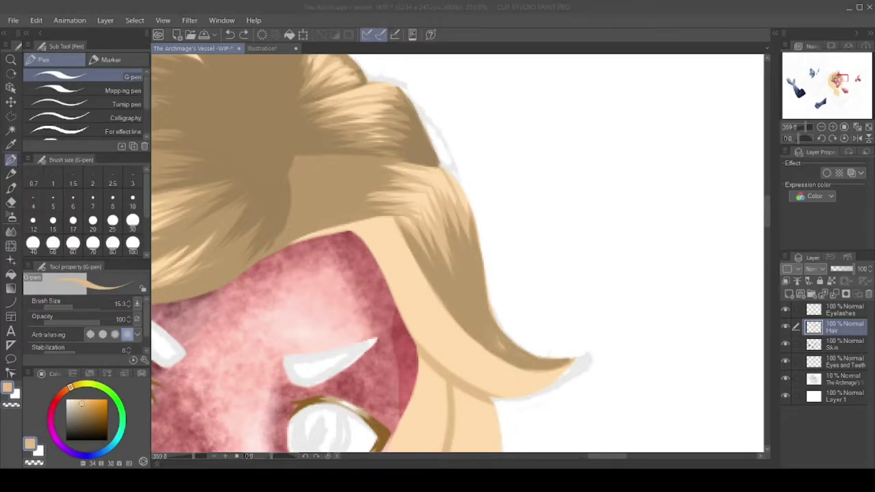
pyautogui.keyDown('alt'); pyautogui.click(321, 171); pyautogui.keyUp('alt')
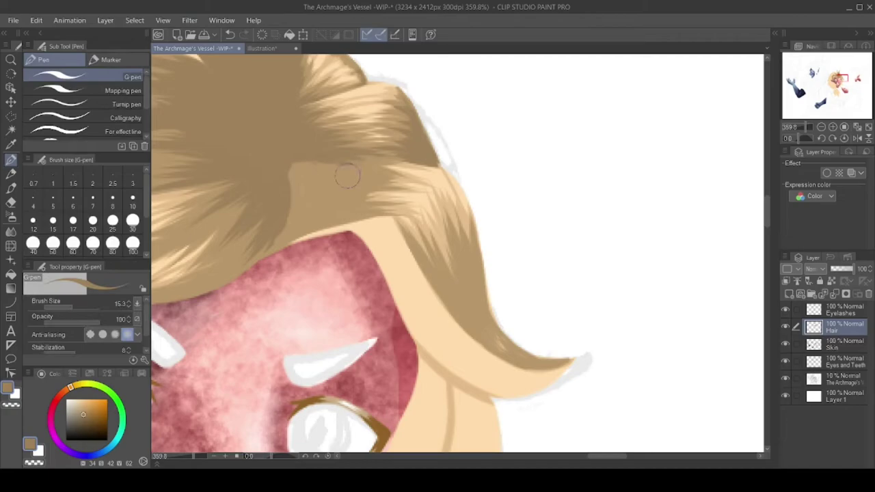
pyautogui.moveTo(355, 161); pyautogui.dragTo(342, 193)
pyautogui.moveTo(568, 359)
pyautogui.mouseDown()
pyautogui.moveTo(475, 321)
pyautogui.moveTo(467, 250)
pyautogui.mouseUp()
pyautogui.moveTo(584, 295)
pyautogui.mouseDown()
pyautogui.moveTo(583, 343)
pyautogui.moveTo(609, 325)
pyautogui.moveTo(625, 335)
pyautogui.moveTo(637, 371)
pyautogui.mouseUp()
# - Shade the inner strand of the side bang from forehead to flicked tip in progressively darker browns, keeping two streaked highlights
pyautogui.press('p')
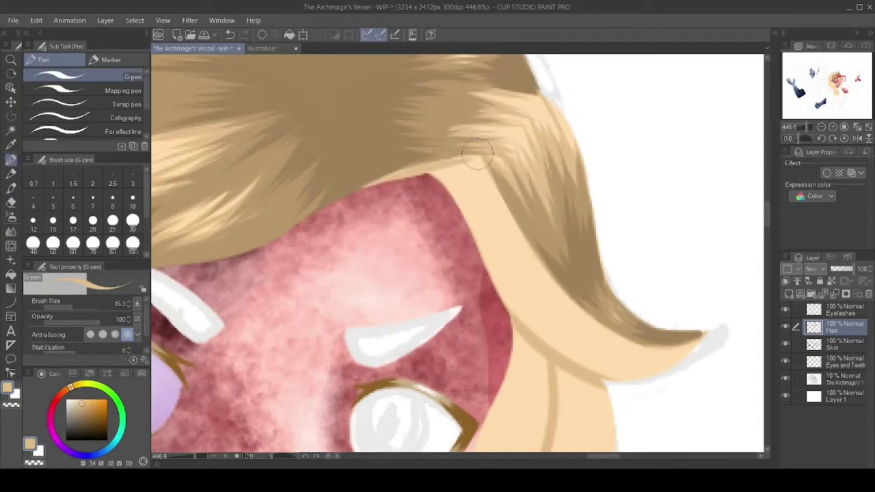
pyautogui.moveTo(444, 168); pyautogui.dragTo(523, 266)
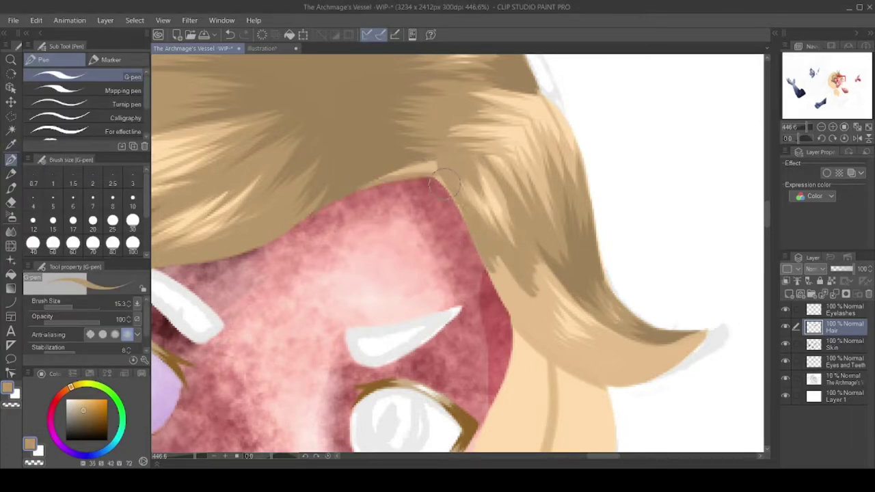
pyautogui.moveTo(460, 213)
pyautogui.mouseDown()
pyautogui.moveTo(567, 361)
pyautogui.moveTo(601, 338)
pyautogui.moveTo(581, 355)
pyautogui.moveTo(602, 377)
pyautogui.moveTo(620, 377)
pyautogui.moveTo(699, 336)
pyautogui.mouseUp()
pyautogui.keyDown('alt'); pyautogui.click(679, 332); pyautogui.keyUp('alt')
pyautogui.moveTo(622, 383)
pyautogui.mouseDown()
pyautogui.moveTo(715, 330)
pyautogui.moveTo(670, 318)
pyautogui.moveTo(591, 353)
pyautogui.mouseUp()
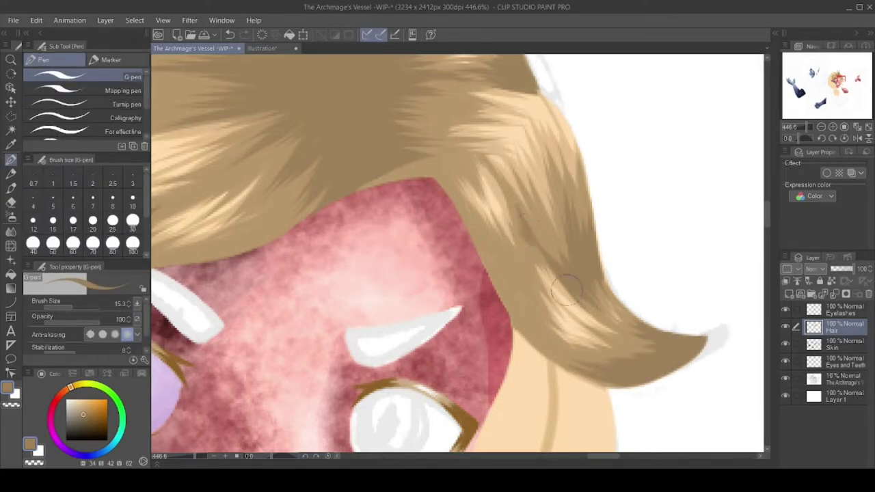
pyautogui.moveTo(526, 231); pyautogui.dragTo(533, 302)
pyautogui.moveTo(478, 236)
pyautogui.mouseDown()
pyautogui.moveTo(444, 185)
pyautogui.moveTo(503, 284)
pyautogui.mouseUp()
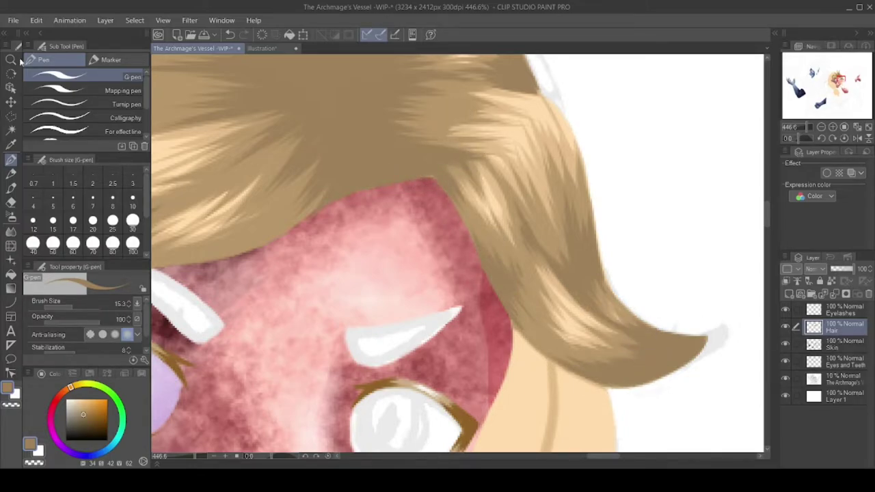
# - Paint the first tan shadow strokes on the hair lock beside the cheek, down to its curled tip
pyautogui.scroll(-3, 469, 230)
pyautogui.scroll(3, 469, 230)
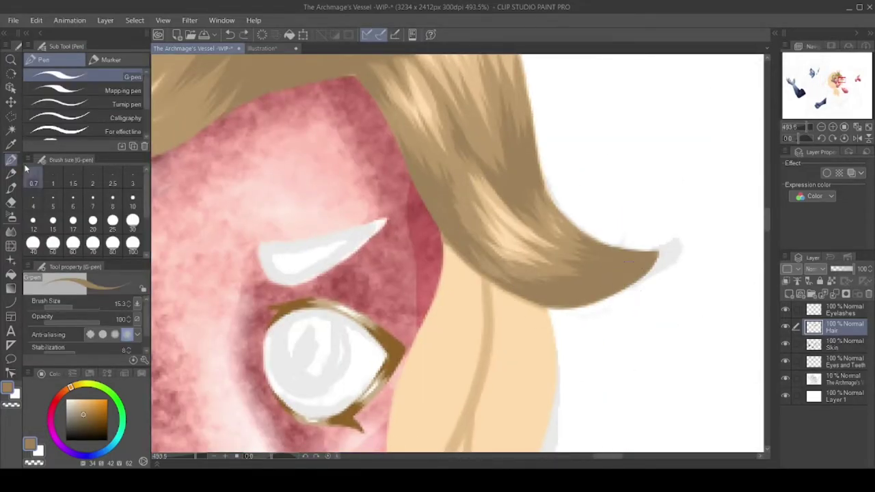
pyautogui.hotkey('alt', 'space')
pyautogui.moveTo(558, 335)
pyautogui.mouseDown()
pyautogui.moveTo(492, 336)
pyautogui.moveTo(559, 336)
pyautogui.mouseUp()
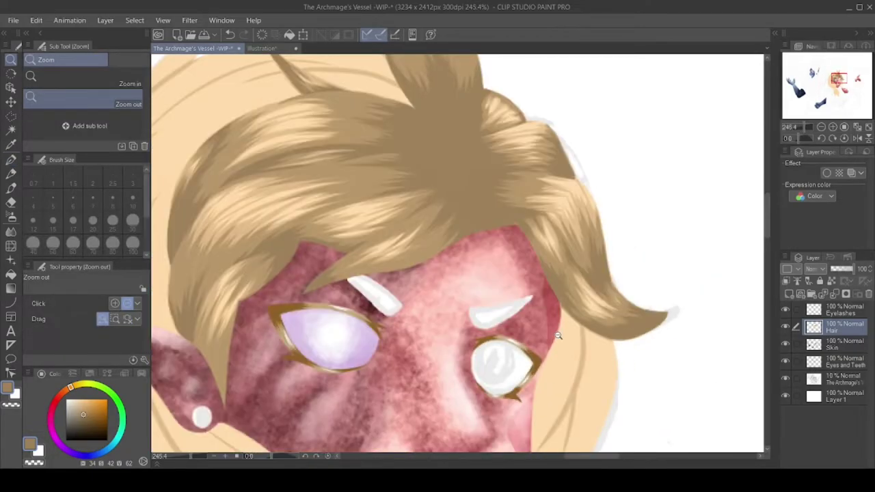
pyautogui.scroll(-5, 558, 336)
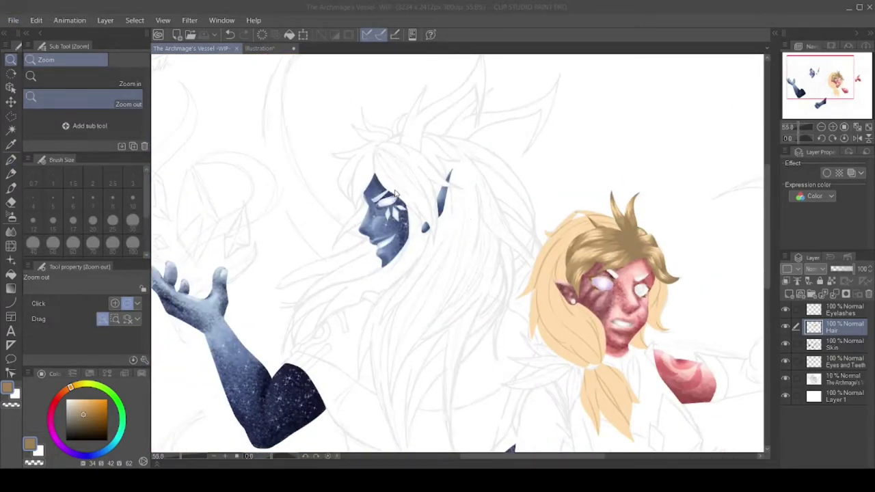
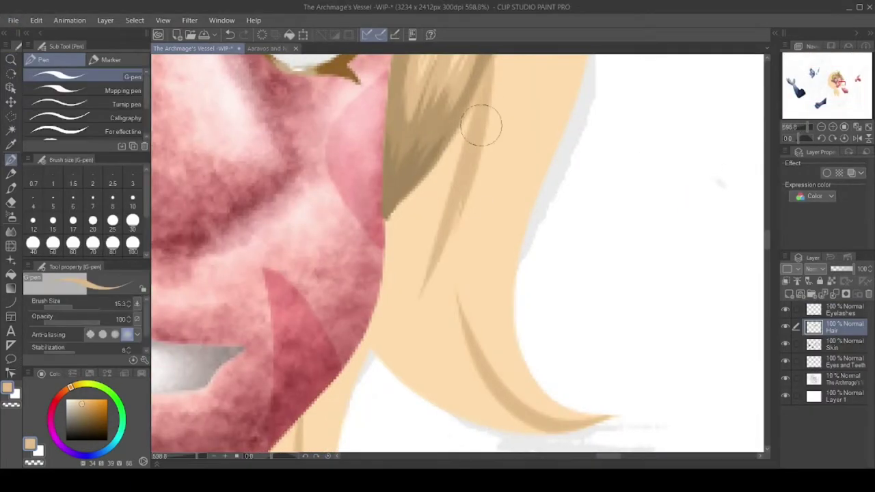
pyautogui.moveTo(481, 125); pyautogui.dragTo(434, 318)
pyautogui.moveTo(396, 205); pyautogui.dragTo(438, 289)
pyautogui.moveTo(424, 191); pyautogui.dragTo(404, 319)
pyautogui.moveTo(397, 232)
pyautogui.mouseDown()
pyautogui.moveTo(383, 404)
pyautogui.moveTo(391, 328)
pyautogui.mouseUp()
pyautogui.moveTo(468, 121); pyautogui.dragTo(506, 420)
pyautogui.moveTo(454, 335); pyautogui.dragTo(557, 441)
# - Build mid-brown shadows along the cheek-side lock and its curled tip, leaving a streaked highlight in the lower curve
pyautogui.moveTo(767, 236); pyautogui.dragTo(767, 229)
pyautogui.moveTo(481, 120)
pyautogui.mouseDown()
pyautogui.moveTo(456, 215)
pyautogui.moveTo(395, 366)
pyautogui.mouseUp()
pyautogui.moveTo(413, 273); pyautogui.dragTo(369, 406)
pyautogui.moveTo(420, 340); pyautogui.dragTo(357, 441)
pyautogui.moveTo(407, 257); pyautogui.dragTo(369, 393)
pyautogui.moveTo(423, 225); pyautogui.dragTo(391, 334)
pyautogui.moveTo(468, 160); pyautogui.dragTo(386, 268)
pyautogui.moveTo(458, 198)
pyautogui.mouseDown()
pyautogui.moveTo(417, 286)
pyautogui.moveTo(533, 348)
pyautogui.mouseUp()
pyautogui.scroll(-3, 483, 335)
pyautogui.moveTo(472, 274)
pyautogui.mouseDown()
pyautogui.moveTo(553, 337)
pyautogui.moveTo(615, 338)
pyautogui.mouseUp()
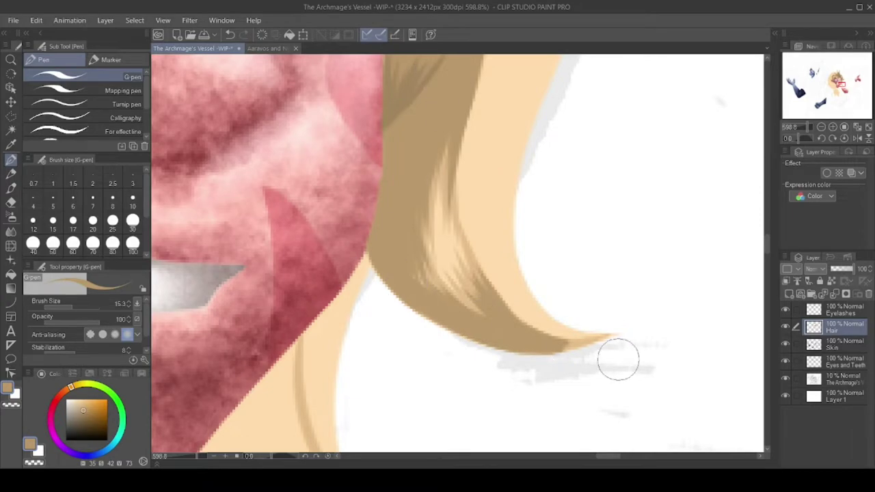
# - Deepen the middle and curled tip of the cheek-side lock with sampled darker brown strokes
pyautogui.hotkey('ctrl', '-')
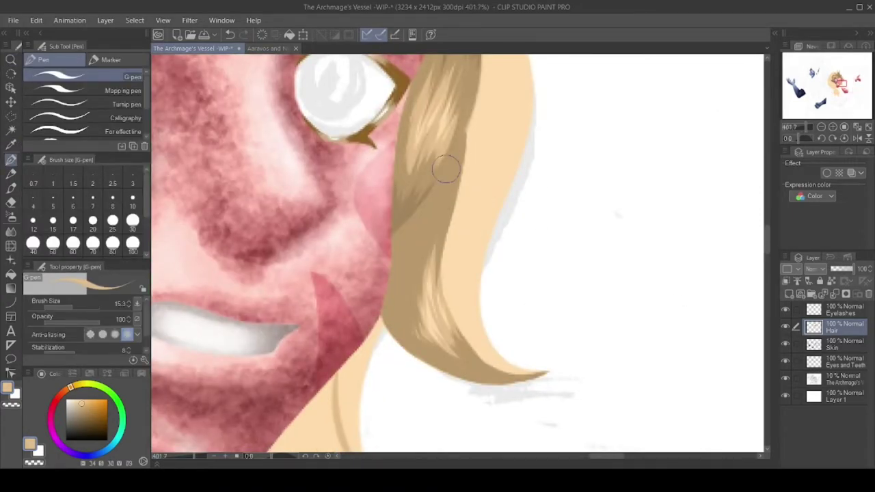
pyautogui.keyDown('alt'); pyautogui.click(446, 168); pyautogui.keyUp('alt')
pyautogui.moveTo(455, 137); pyautogui.dragTo(418, 209)
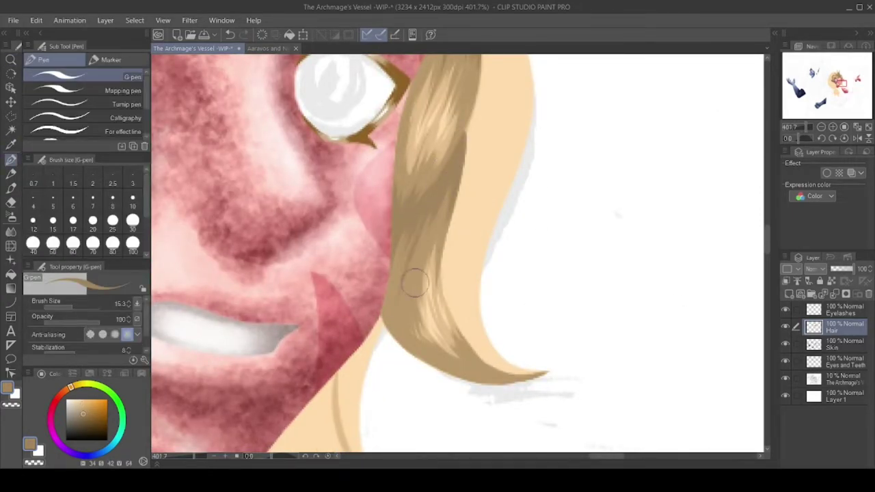
pyautogui.moveTo(544, 373); pyautogui.dragTo(443, 335)
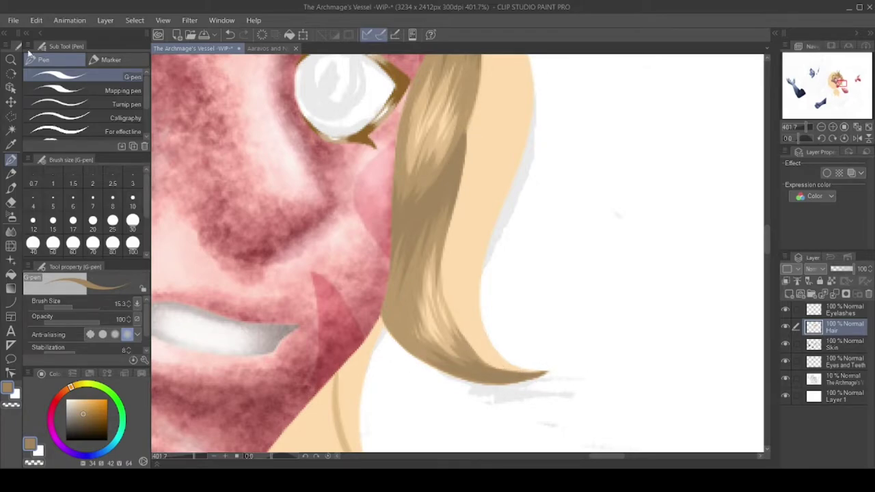
# - Paint a light tan shadow on the upper part of the outer hair lock, just below the flicked bang
pyautogui.scroll(-5, 176, 121)
pyautogui.scroll(5, 437, 171)
pyautogui.moveTo(437, 82); pyautogui.dragTo(417, 177)
pyautogui.moveTo(441, 158); pyautogui.dragTo(410, 253)
pyautogui.moveTo(468, 144); pyautogui.dragTo(420, 240)
pyautogui.moveTo(478, 151); pyautogui.dragTo(492, 170)
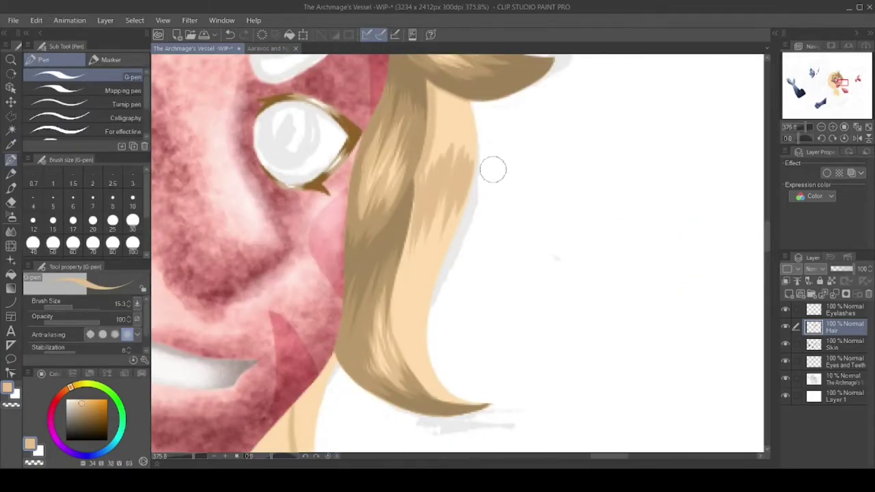
pyautogui.moveTo(460, 108); pyautogui.dragTo(421, 198)
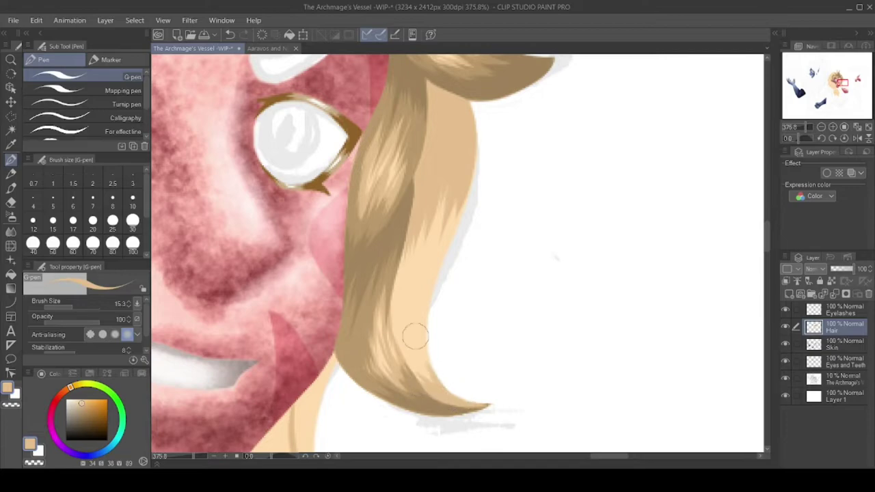
# - Extend the outer lock's shading to its lower curl and layer mid-brown at both ends around a central highlight
pyautogui.moveTo(448, 395); pyautogui.dragTo(403, 328)
pyautogui.moveTo(437, 232); pyautogui.dragTo(410, 357)
pyautogui.moveTo(448, 125); pyautogui.dragTo(418, 243)
pyautogui.moveTo(453, 205)
pyautogui.mouseDown()
pyautogui.moveTo(471, 129)
pyautogui.moveTo(438, 157)
pyautogui.mouseUp()
pyautogui.moveTo(431, 365)
pyautogui.mouseDown()
pyautogui.moveTo(418, 277)
pyautogui.moveTo(384, 373)
pyautogui.mouseUp()
pyautogui.moveTo(403, 328); pyautogui.dragTo(441, 387)
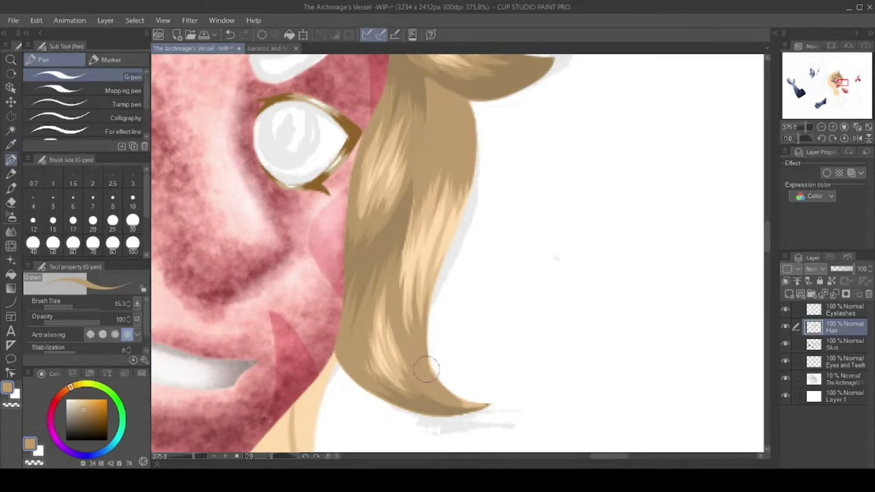
# - Soften the outer lock's highlight with a sampled light tan and darken its top and curled tip with the deepest brown
pyautogui.keyDown('alt'); pyautogui.click(414, 258); pyautogui.keyUp('alt')
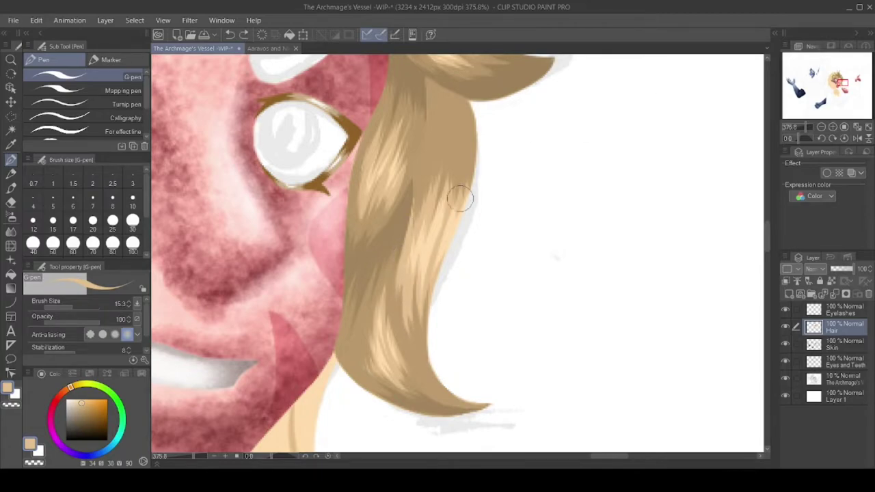
pyautogui.moveTo(400, 338); pyautogui.dragTo(451, 399)
pyautogui.moveTo(441, 81); pyautogui.dragTo(430, 168)
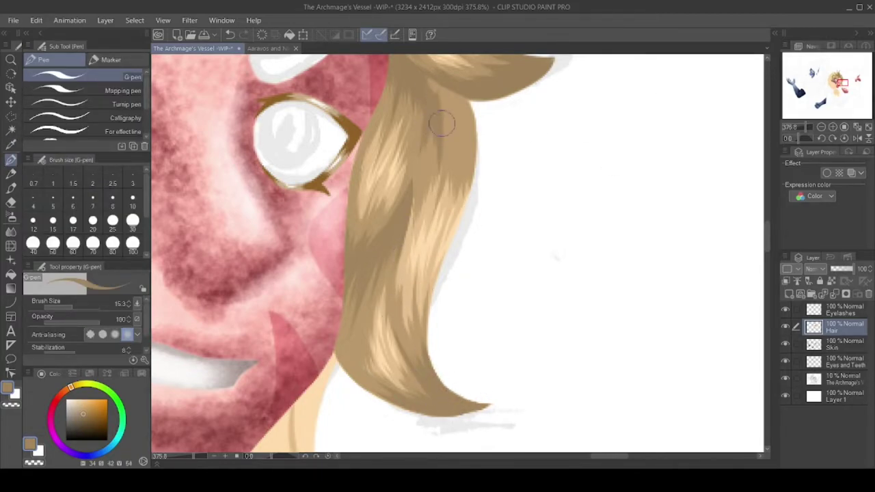
pyautogui.moveTo(479, 103); pyautogui.dragTo(444, 168)
pyautogui.scroll(3, 440, 236)
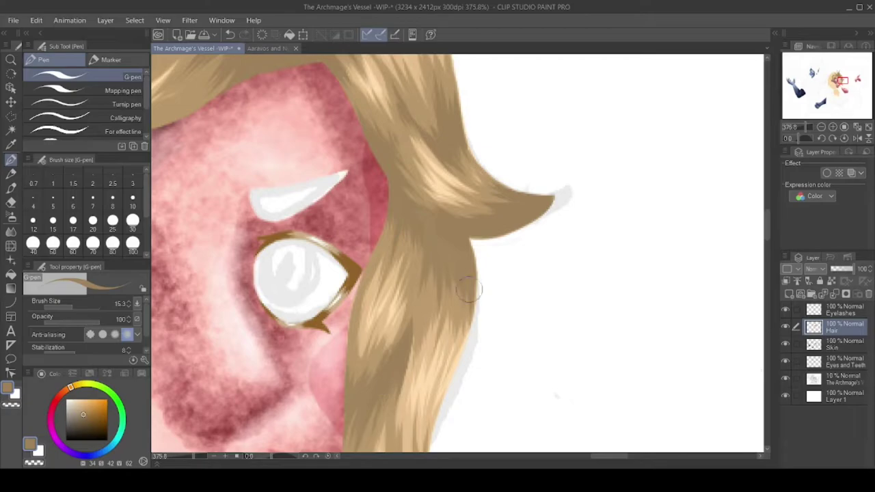
pyautogui.scroll(-3, 427, 251)
pyautogui.keyDown('alt'); pyautogui.click(384, 251); pyautogui.keyUp('alt')
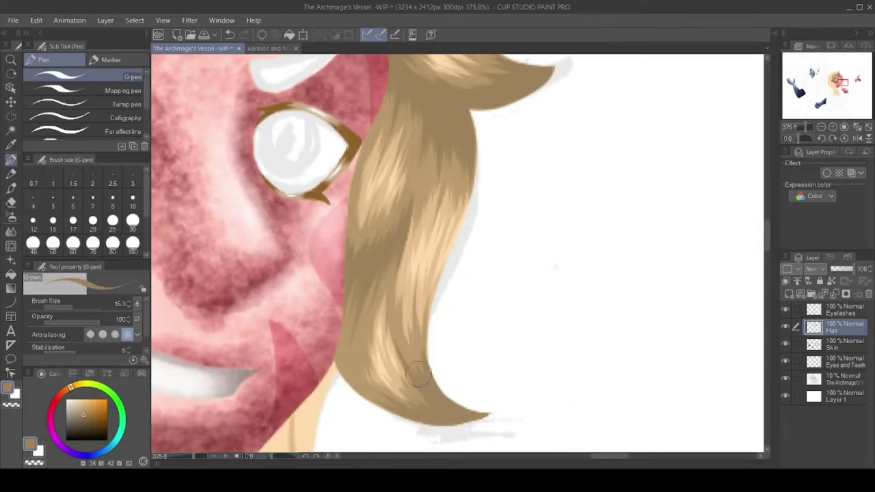
# - Start shading the long swept-back hair behind the fringe with light tan strokes from the crown toward the back of the head
pyautogui.scroll(-5, 531, 299)
pyautogui.scroll(6, 608, 283)
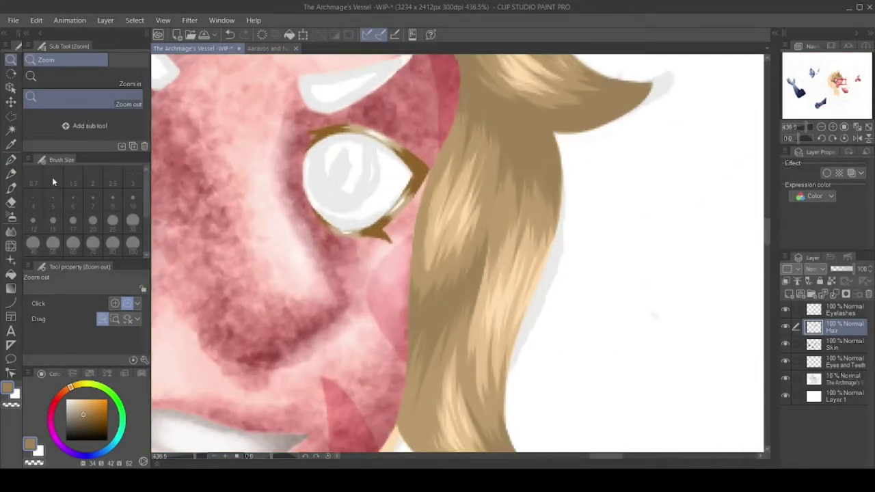
pyautogui.scroll(-8, 519, 219)
pyautogui.scroll(-3, 614, 165)
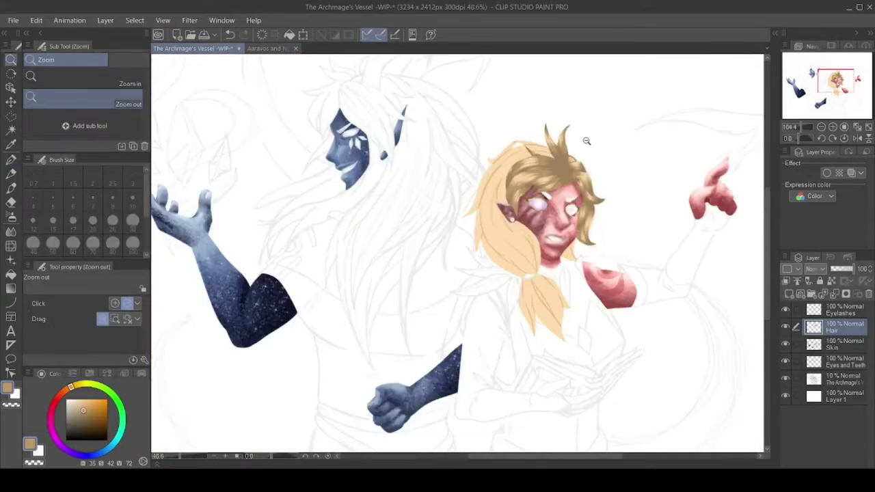
pyautogui.press('p')
pyautogui.scroll(6, 647, 240)
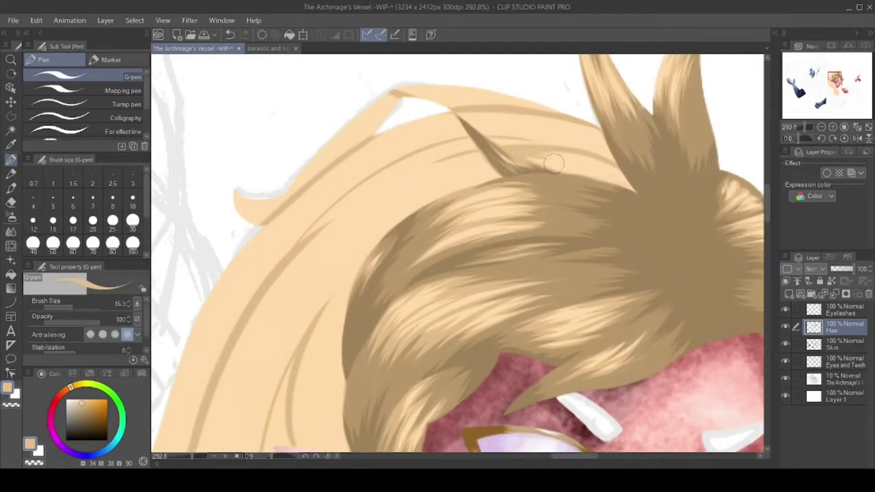
pyautogui.moveTo(576, 172)
pyautogui.mouseDown()
pyautogui.moveTo(449, 175)
pyautogui.moveTo(347, 203)
pyautogui.moveTo(307, 276)
pyautogui.mouseUp()
pyautogui.moveTo(410, 201); pyautogui.dragTo(304, 269)
pyautogui.moveTo(449, 179)
pyautogui.mouseDown()
pyautogui.moveTo(473, 151)
pyautogui.moveTo(434, 143)
pyautogui.mouseUp()
# - Continue the tan shadow down the swept-back hair behind the ear, leaving streaked highlights along the curve
pyautogui.scroll(-3, 617, 164)
pyautogui.scroll(5, 342, 301)
pyautogui.moveTo(342, 301)
pyautogui.mouseDown()
pyautogui.moveTo(341, 262)
pyautogui.moveTo(377, 318)
pyautogui.moveTo(330, 274)
pyautogui.mouseUp()
pyautogui.moveTo(395, 136); pyautogui.dragTo(362, 229)
pyautogui.scroll(3, 367, 187)
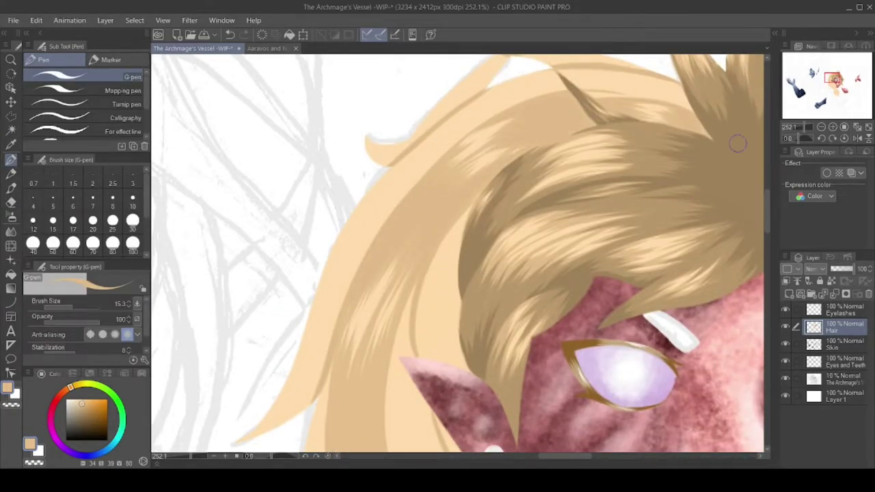
# - Extend the light tan shadow down the swept-back hair to the hair tie, leaving a streaked highlight below ear level
pyautogui.scroll(-3, 375, 250)
pyautogui.scroll(-3, 397, 209)
pyautogui.moveTo(397, 209)
pyautogui.mouseDown()
pyautogui.moveTo(400, 290)
pyautogui.moveTo(391, 266)
pyautogui.moveTo(343, 228)
pyautogui.moveTo(383, 307)
pyautogui.mouseUp()
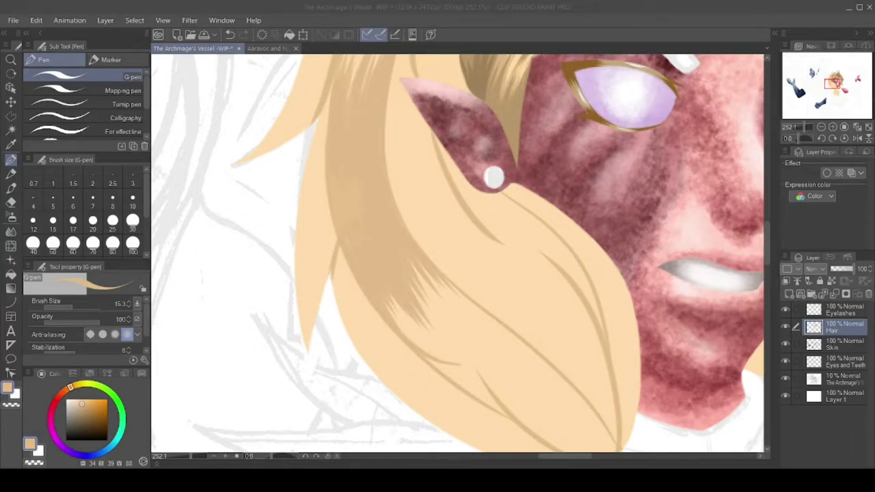
pyautogui.scroll(-2, 553, 303)
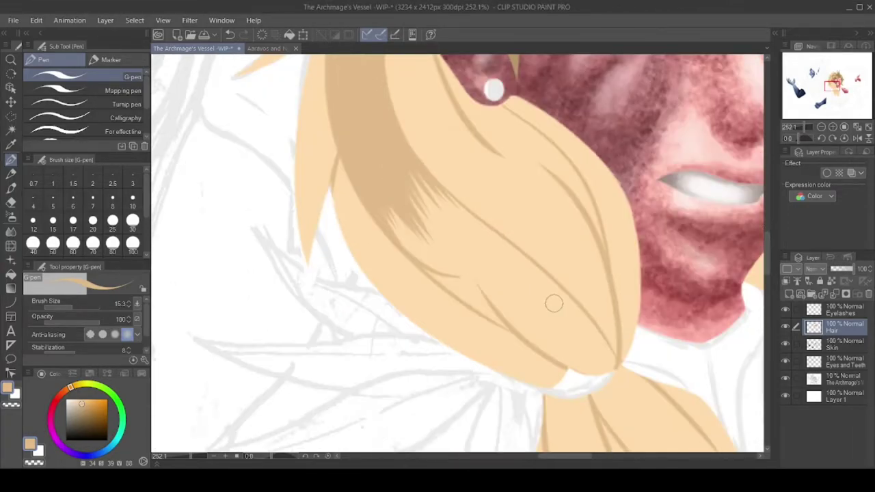
pyautogui.moveTo(460, 285); pyautogui.dragTo(526, 316)
pyautogui.moveTo(441, 196); pyautogui.dragTo(555, 279)
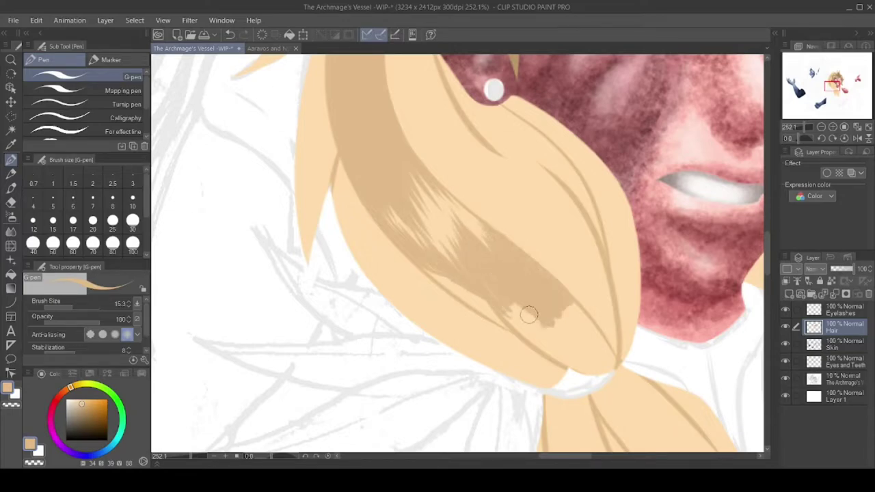
pyautogui.moveTo(418, 260); pyautogui.dragTo(547, 335)
pyautogui.moveTo(519, 304); pyautogui.dragTo(612, 362)
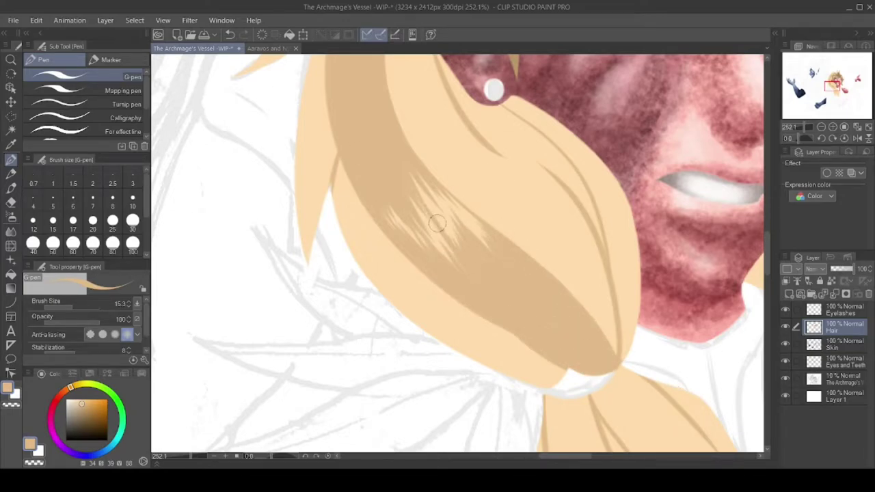
# - Layer mid-brown over both ends of the small crown section beside the upright spikes, keeping its central highlight
pyautogui.scroll(5, 602, 361)
pyautogui.scroll(-5, 601, 361)
pyautogui.scroll(8, 315, 160)
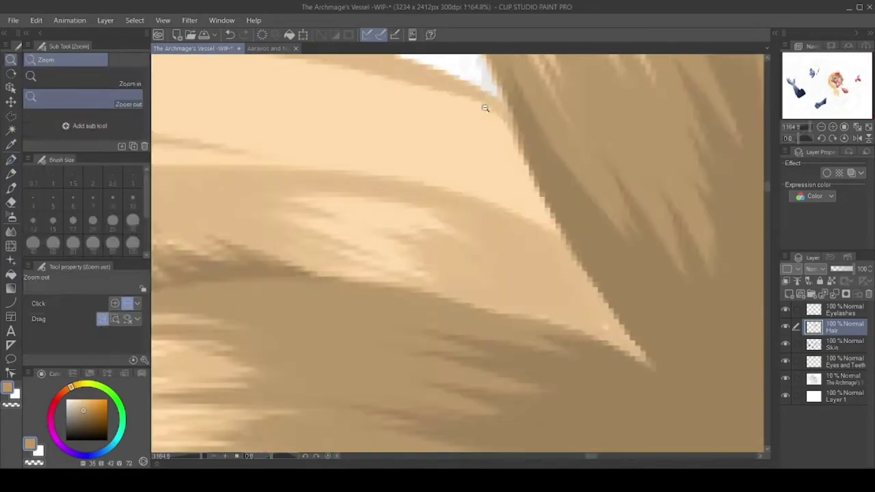
pyautogui.scroll(2, 315, 160)
pyautogui.moveTo(314, 161); pyautogui.dragTo(383, 156)
pyautogui.moveTo(539, 175); pyautogui.dragTo(458, 232)
pyautogui.moveTo(581, 239); pyautogui.dragTo(509, 268)
# - Deepen both ends of the small crown section with sampled dark brown and blend the edges with mid-brown strokes
pyautogui.keyDown('alt'); pyautogui.click(546, 226); pyautogui.keyUp('alt')
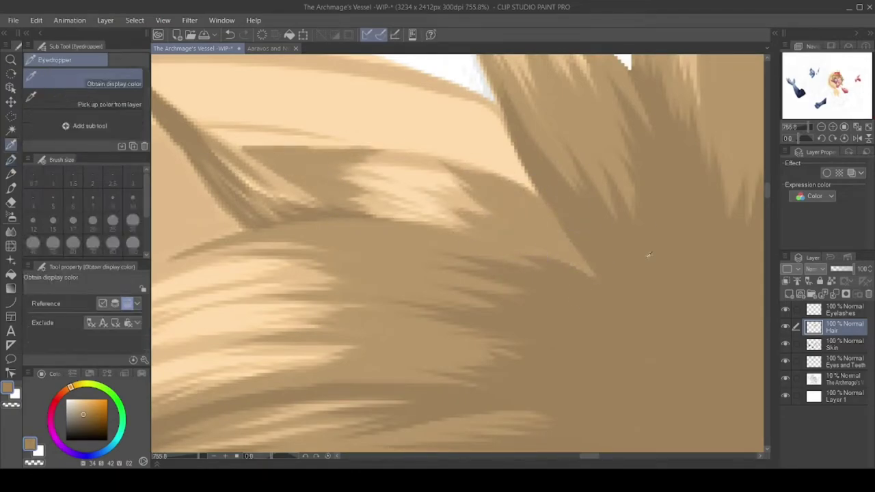
pyautogui.moveTo(587, 263); pyautogui.dragTo(473, 213)
pyautogui.moveTo(410, 205); pyautogui.dragTo(246, 149)
pyautogui.keyDown('alt'); pyautogui.click(422, 172); pyautogui.keyUp('alt')
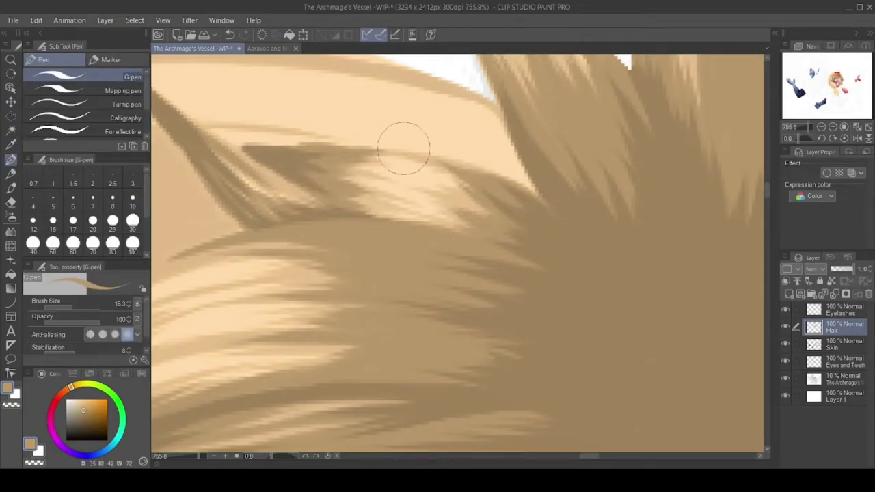
pyautogui.moveTo(430, 176)
pyautogui.mouseDown()
pyautogui.moveTo(377, 207)
pyautogui.moveTo(375, 141)
pyautogui.mouseUp()
pyautogui.scroll(-10, 703, 227)
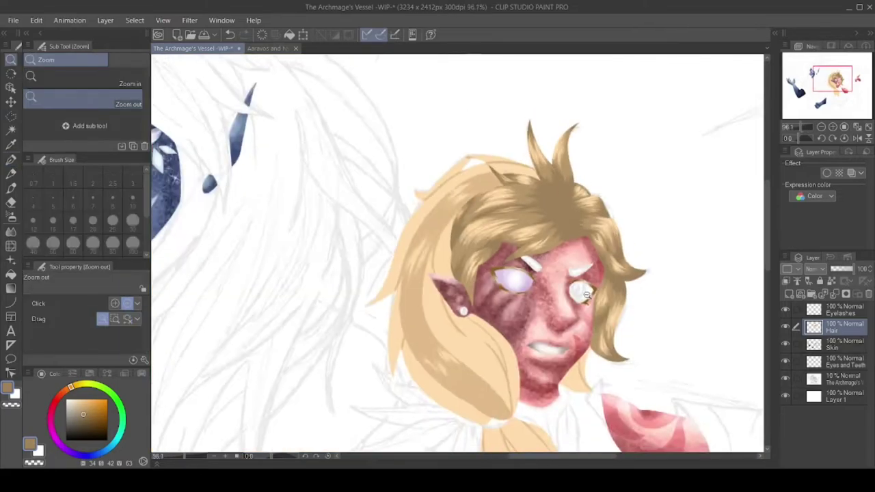
# - Layer mid-brown strokes over the swept-back hair from the crown along the fringe, leaving streaked highlights on the curve
pyautogui.scroll(10, 602, 195)
pyautogui.moveTo(667, 198); pyautogui.dragTo(582, 133)
pyautogui.moveTo(703, 147); pyautogui.dragTo(567, 130)
pyautogui.moveTo(417, 171)
pyautogui.mouseDown()
pyautogui.moveTo(545, 150)
pyautogui.moveTo(355, 267)
pyautogui.mouseUp()
pyautogui.moveTo(595, 205)
pyautogui.mouseDown()
pyautogui.moveTo(478, 179)
pyautogui.moveTo(341, 184)
pyautogui.mouseUp()
pyautogui.moveTo(362, 315); pyautogui.dragTo(221, 426)
pyautogui.moveTo(267, 280); pyautogui.dragTo(166, 412)
pyautogui.moveTo(445, 256); pyautogui.dragTo(372, 308)
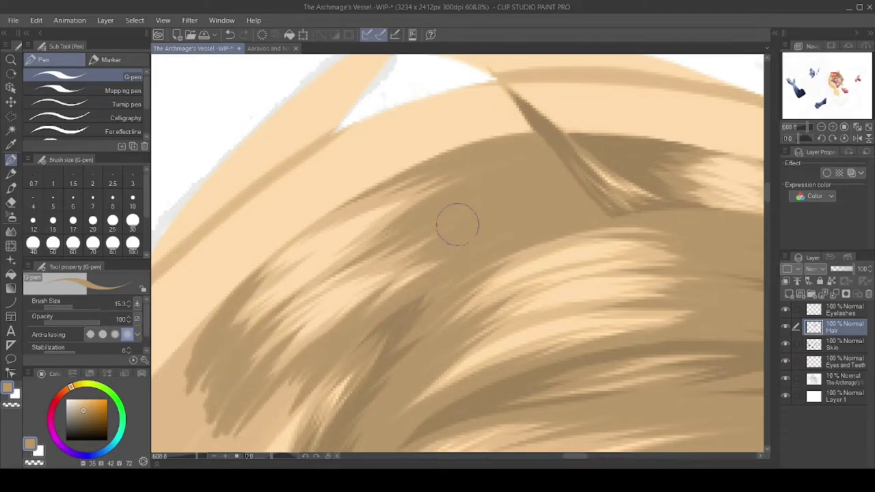
pyautogui.moveTo(394, 279); pyautogui.dragTo(301, 367)
pyautogui.press('/')
pyautogui.scroll(-5, 471, 237)
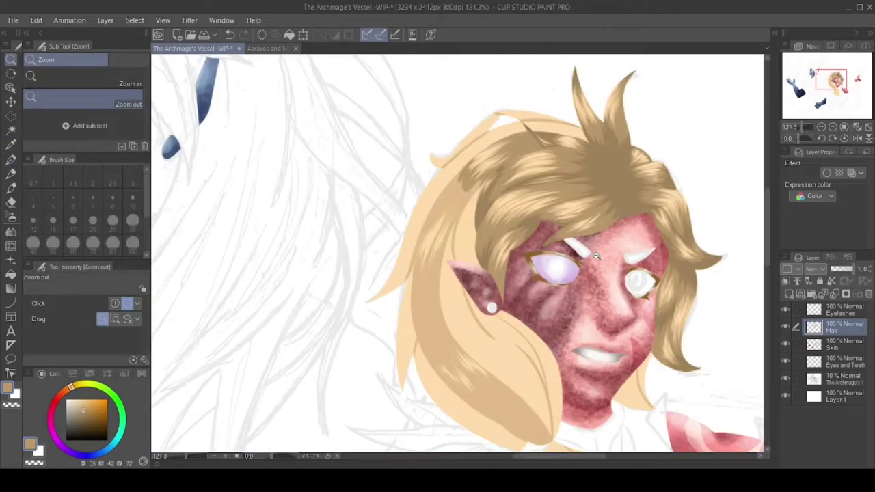
# - Continue the mid-brown shading along the back of the head toward the crown, closing the gap between the upper highlights
pyautogui.scroll(4, 490, 208)
pyautogui.scroll(1, 489, 209)
pyautogui.press('p')
pyautogui.moveTo(391, 268); pyautogui.dragTo(468, 187)
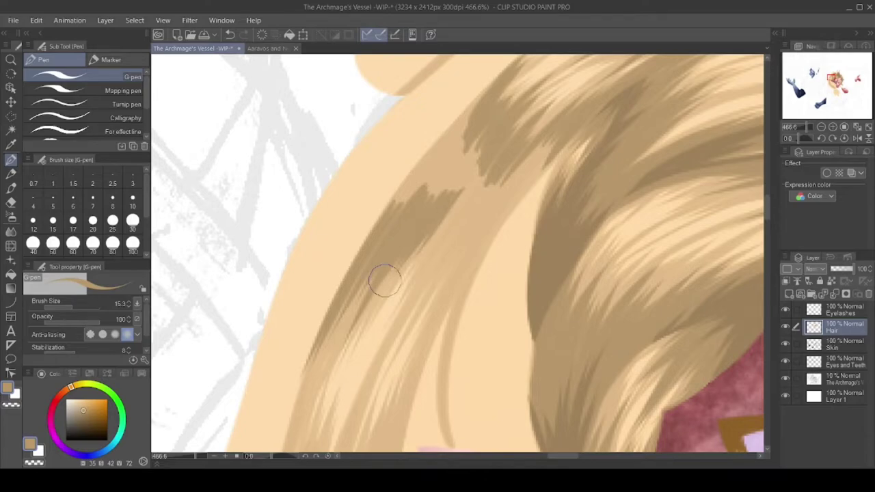
pyautogui.moveTo(400, 321); pyautogui.dragTo(462, 220)
pyautogui.moveTo(430, 321); pyautogui.dragTo(557, 147)
pyautogui.moveTo(396, 208); pyautogui.dragTo(498, 78)
pyautogui.hotkey('ctrl', 'z')
pyautogui.moveTo(396, 219); pyautogui.dragTo(492, 82)
pyautogui.press('/')
pyautogui.scroll(-10, 505, 175)
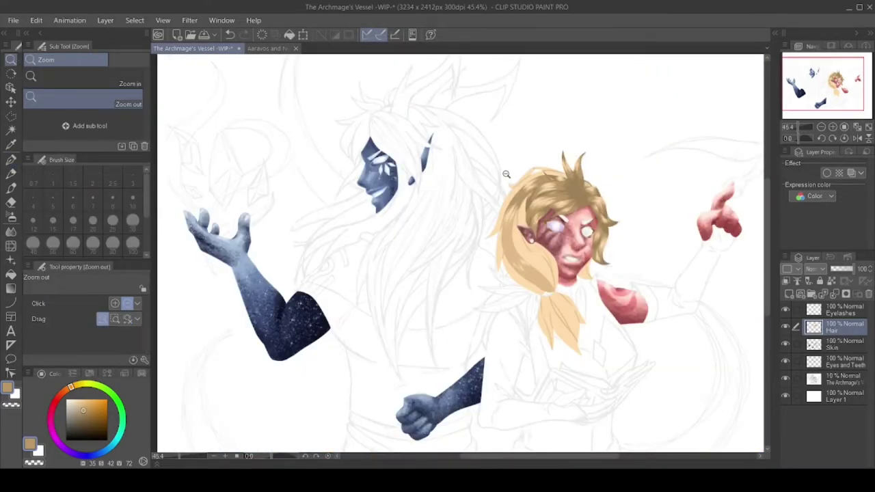
# - Brush mid-brown down the swept-back band behind the ear, ending in tapered streaks below the earring
pyautogui.scroll(8, 506, 174)
pyautogui.press('p')
pyautogui.moveTo(442, 362); pyautogui.dragTo(468, 181)
pyautogui.moveTo(397, 351); pyautogui.dragTo(420, 124)
pyautogui.moveTo(469, 217); pyautogui.dragTo(503, 126)
pyautogui.moveTo(471, 294); pyautogui.dragTo(435, 93)
pyautogui.moveTo(444, 267); pyautogui.dragTo(421, 119)
pyautogui.moveTo(397, 270); pyautogui.dragTo(381, 96)
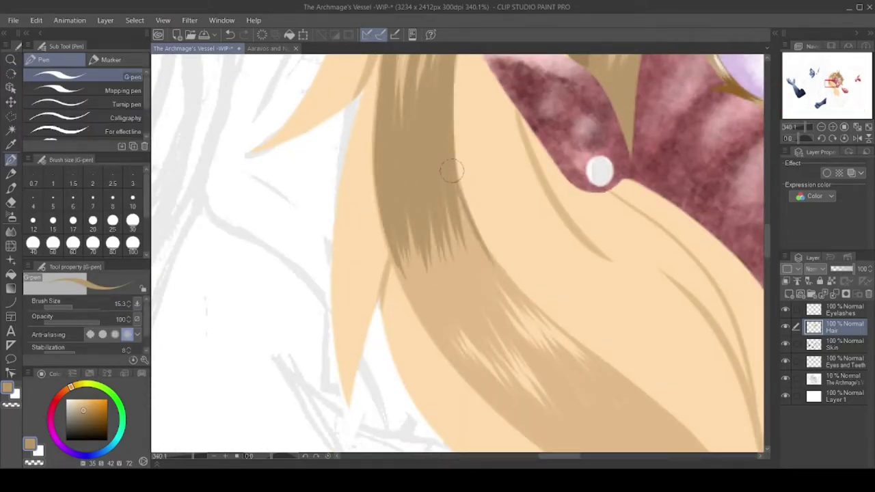
# - Feather mid-brown streaks into the upper edge of the lower highlight on the swept-back band
pyautogui.moveTo(493, 295); pyautogui.dragTo(458, 198)
pyautogui.moveTo(479, 356); pyautogui.dragTo(451, 208)
pyautogui.moveTo(438, 389); pyautogui.dragTo(401, 244)
pyautogui.moveTo(410, 300); pyautogui.dragTo(396, 216)
pyautogui.moveTo(533, 170)
pyautogui.mouseDown()
pyautogui.moveTo(517, 151)
pyautogui.moveTo(387, 254)
pyautogui.mouseUp()
pyautogui.moveTo(362, 280); pyautogui.dragTo(451, 205)
pyautogui.moveTo(410, 273); pyautogui.dragTo(440, 222)
# - Fill the lower end of the swept-back band with mid-brown down to the hair tie, leaving a small highlight before it
pyautogui.moveTo(506, 253); pyautogui.dragTo(431, 177)
pyautogui.moveTo(560, 328); pyautogui.dragTo(445, 242)
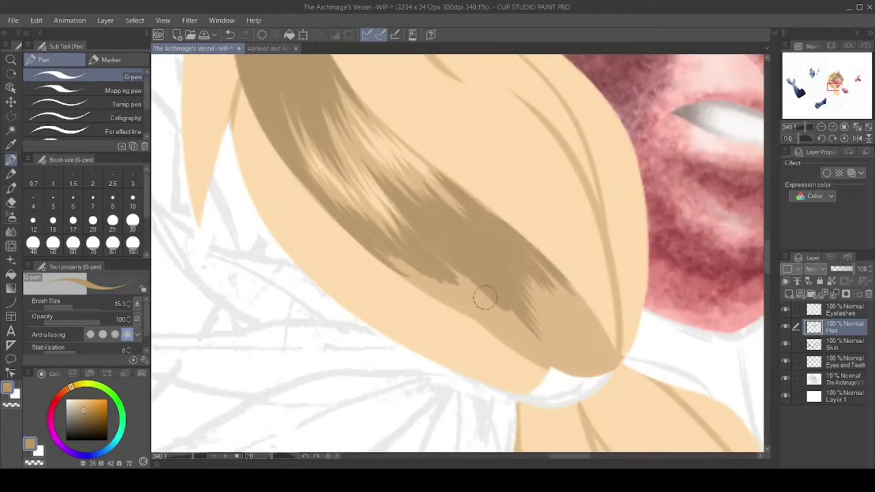
pyautogui.moveTo(547, 363); pyautogui.dragTo(451, 266)
pyautogui.moveTo(472, 314); pyautogui.dragTo(389, 260)
pyautogui.moveTo(533, 339)
pyautogui.mouseDown()
pyautogui.moveTo(572, 363)
pyautogui.moveTo(603, 352)
pyautogui.mouseUp()
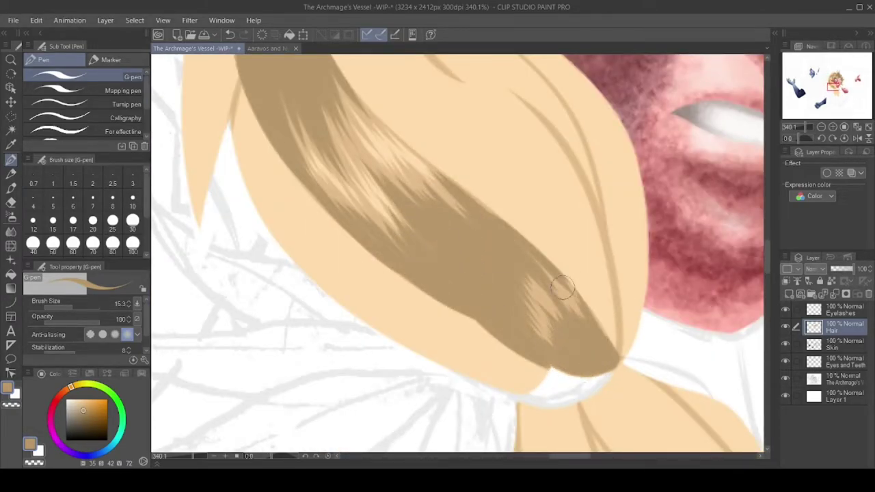
pyautogui.scroll(-5, 562, 288)
# - Darken the swept-back hair at the crown behind the fringe with the deepest brown, feathering strokes into the highlights
pyautogui.scroll(8, 499, 147)
pyautogui.moveTo(287, 260); pyautogui.dragTo(490, 198)
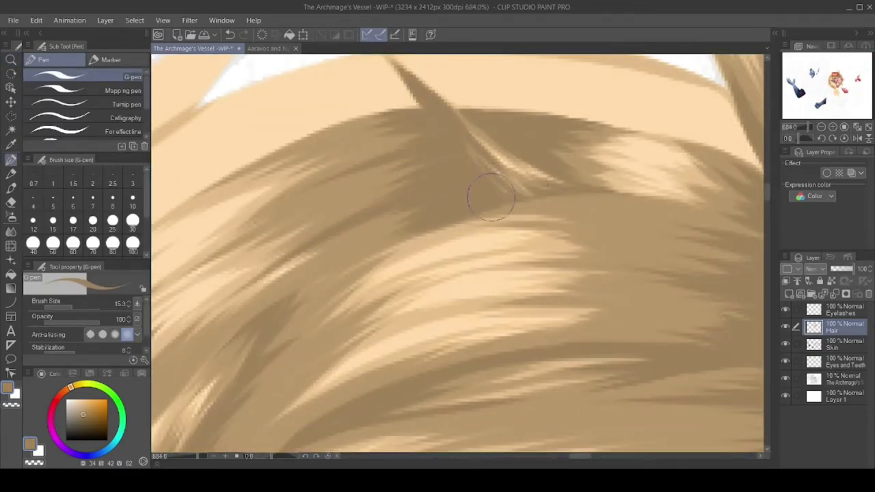
pyautogui.scroll(-5, 491, 198)
pyautogui.scroll(7, 474, 254)
pyautogui.moveTo(492, 253); pyautogui.dragTo(391, 336)
pyautogui.moveTo(403, 260); pyautogui.dragTo(349, 362)
pyautogui.moveTo(462, 252)
pyautogui.mouseDown()
pyautogui.moveTo(446, 230)
pyautogui.moveTo(328, 338)
pyautogui.mouseUp()
pyautogui.moveTo(437, 219); pyautogui.dragTo(321, 287)
pyautogui.moveTo(546, 218); pyautogui.dragTo(492, 253)
# - Deepen the shadow between the two upper highlights at the back of the head with dark brown strokes
pyautogui.scroll(-3, 492, 253)
pyautogui.moveTo(341, 177); pyautogui.dragTo(260, 253)
pyautogui.moveTo(386, 216); pyautogui.dragTo(338, 304)
pyautogui.moveTo(258, 240); pyautogui.dragTo(201, 331)
pyautogui.scroll(-5, 274, 287)
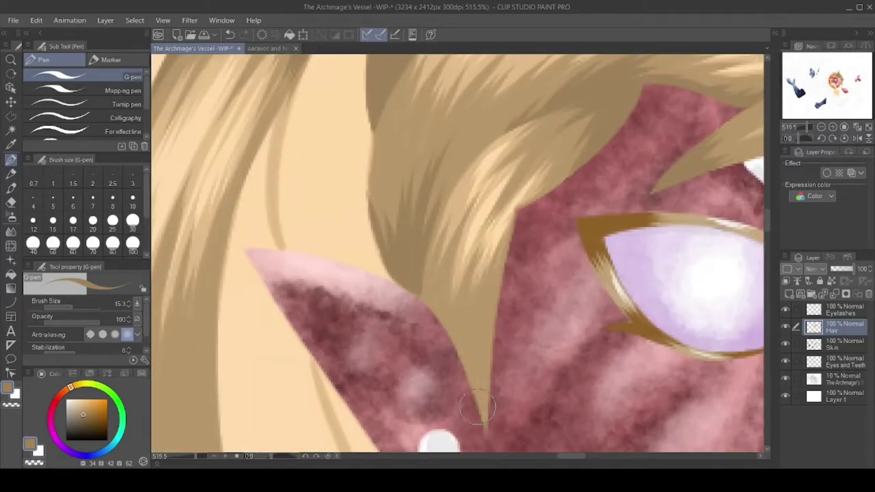
# - Layer the deepest brown down the swept-back band behind the ear, tapering strokes into the highlights above and below
pyautogui.moveTo(451, 301); pyautogui.dragTo(481, 417)
pyautogui.moveTo(615, 124); pyautogui.dragTo(371, 440)
pyautogui.moveTo(523, 198); pyautogui.dragTo(588, 198)
pyautogui.press('p')
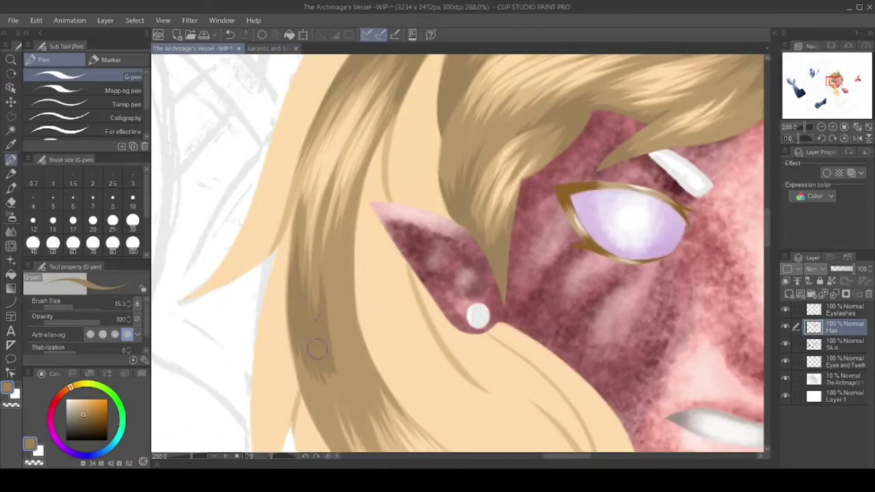
pyautogui.moveTo(352, 226); pyautogui.dragTo(321, 342)
pyautogui.scroll(-3, 458, 252)
pyautogui.moveTo(358, 222); pyautogui.dragTo(338, 325)
pyautogui.moveTo(338, 267); pyautogui.dragTo(294, 352)
pyautogui.scroll(-6, 352, 398)
# - Darken the lower swept-back band and its end at the hair tie with the deepest brown around both highlights
pyautogui.moveTo(540, 284); pyautogui.dragTo(465, 246)
pyautogui.moveTo(503, 287); pyautogui.dragTo(437, 231)
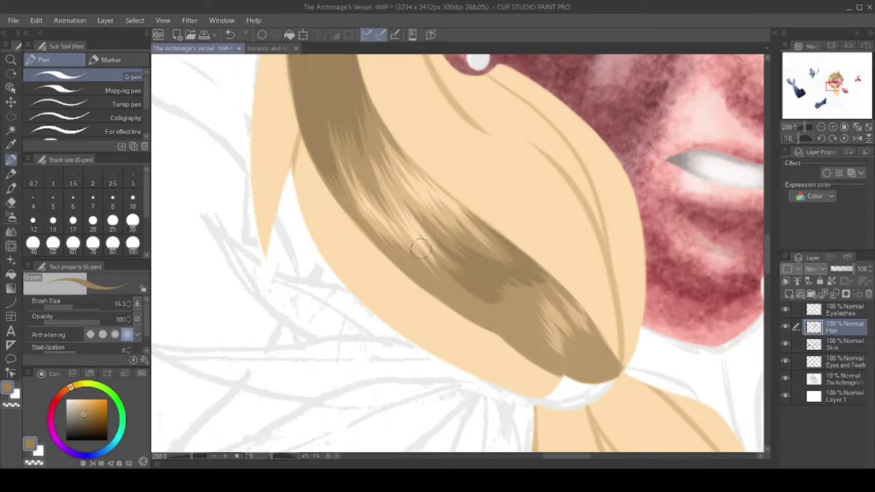
pyautogui.moveTo(496, 307); pyautogui.dragTo(369, 231)
pyautogui.moveTo(554, 313); pyautogui.dragTo(503, 314)
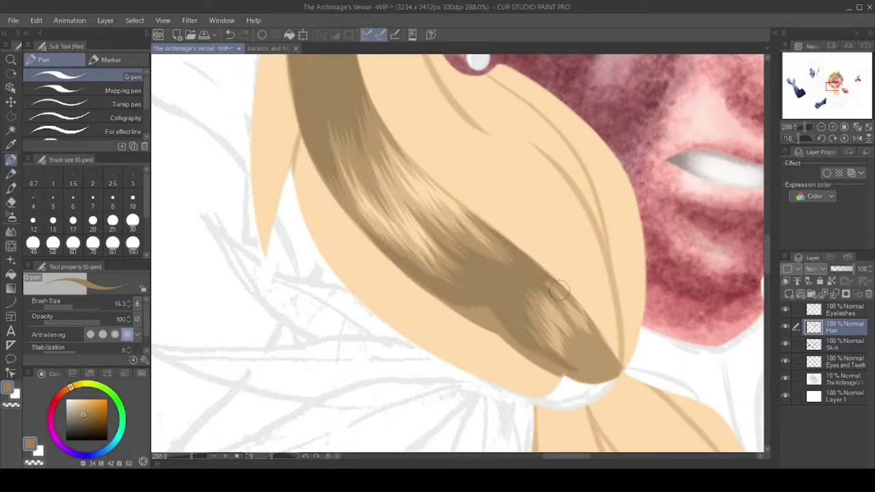
pyautogui.moveTo(611, 376); pyautogui.dragTo(470, 289)
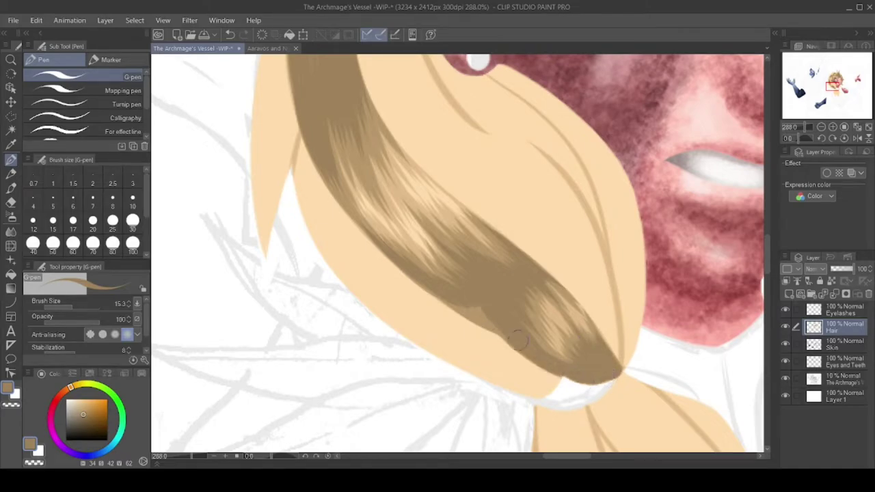
pyautogui.hotkey('ctrl', '0')
pyautogui.hotkey('ctrl', '+')
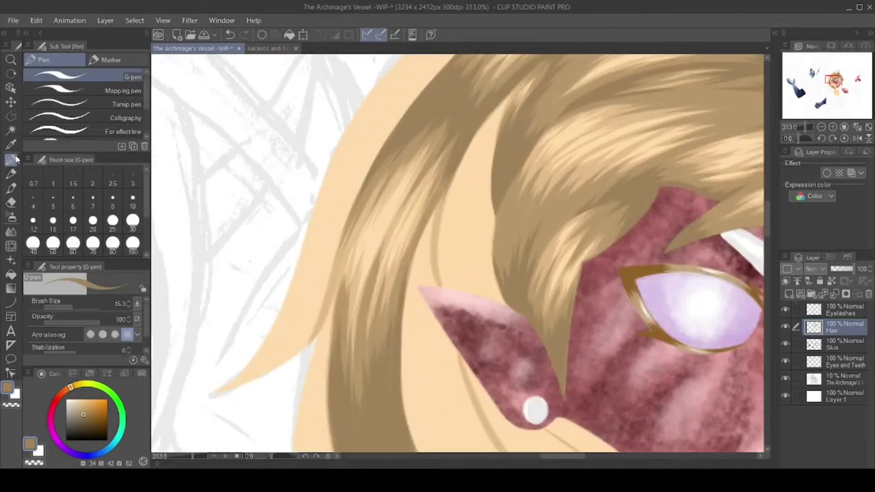
# - Shade the hair section between the fringe and the ear tip with light tan strokes around a small highlight
pyautogui.moveTo(499, 102); pyautogui.dragTo(437, 263)
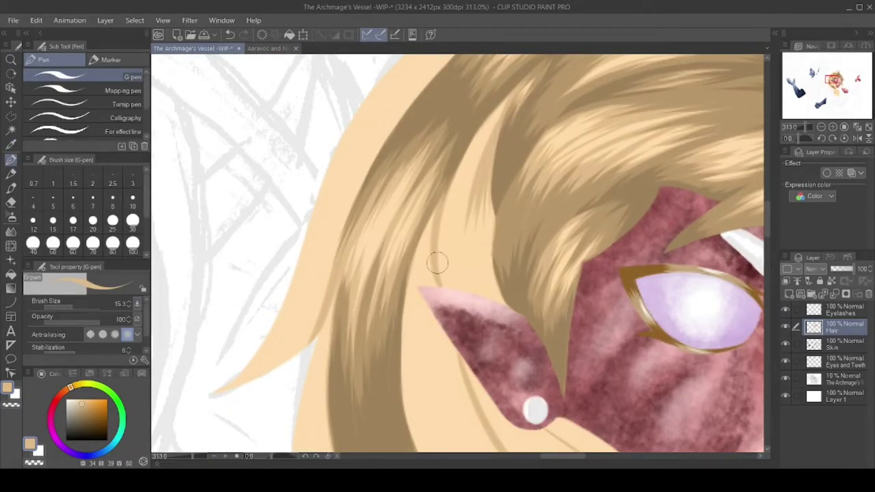
pyautogui.moveTo(476, 200); pyautogui.dragTo(438, 287)
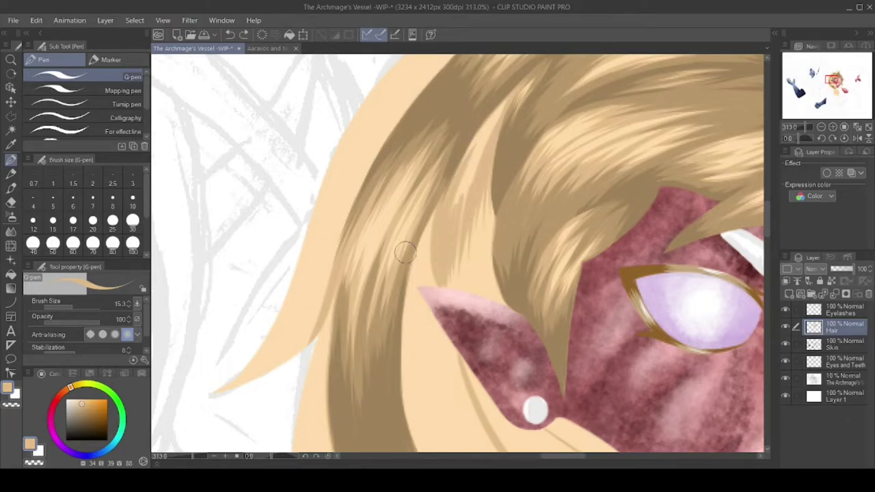
pyautogui.moveTo(492, 113)
pyautogui.mouseDown()
pyautogui.moveTo(469, 185)
pyautogui.moveTo(488, 273)
pyautogui.mouseUp()
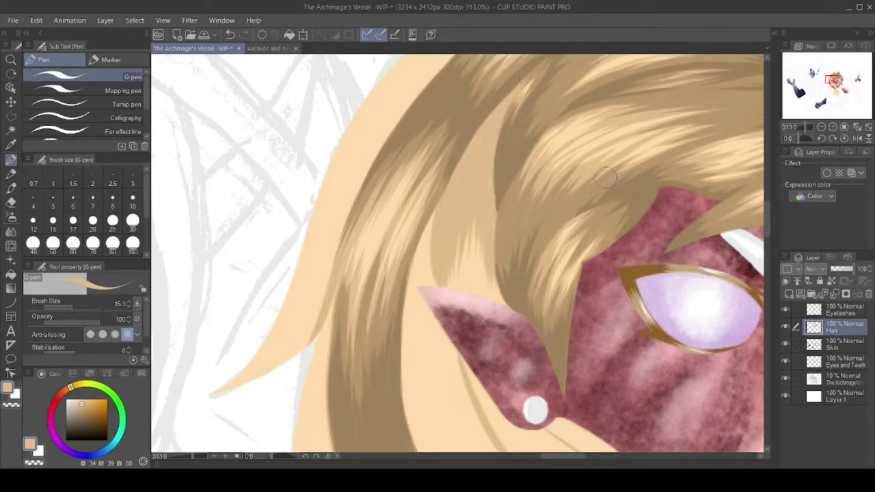
pyautogui.moveTo(481, 236); pyautogui.dragTo(460, 290)
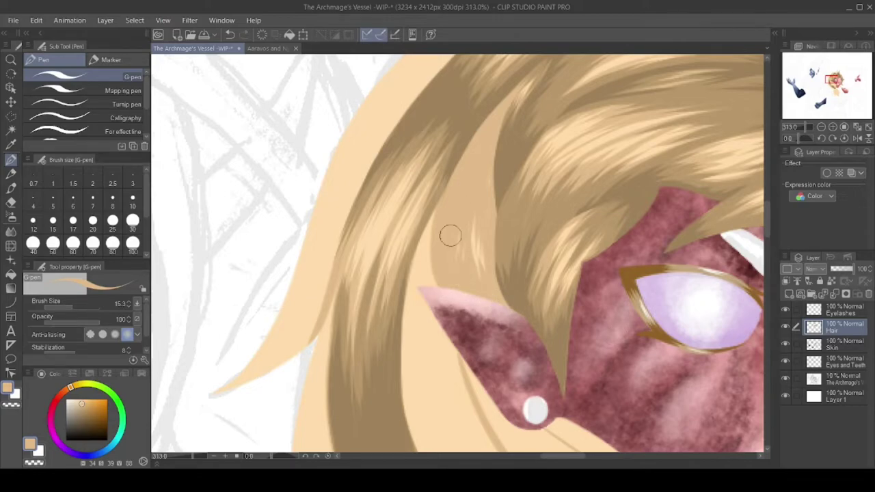
# - Shade the strand below the ear with light tan from the earlobe along the cheek, leaving a small highlight
pyautogui.scroll(-5, 451, 235)
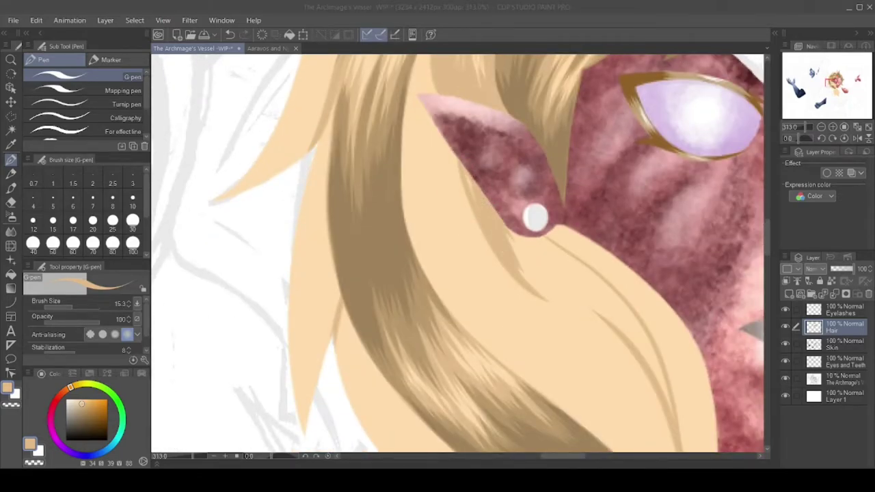
pyautogui.click(504, 228)
pyautogui.moveTo(518, 239); pyautogui.dragTo(583, 320)
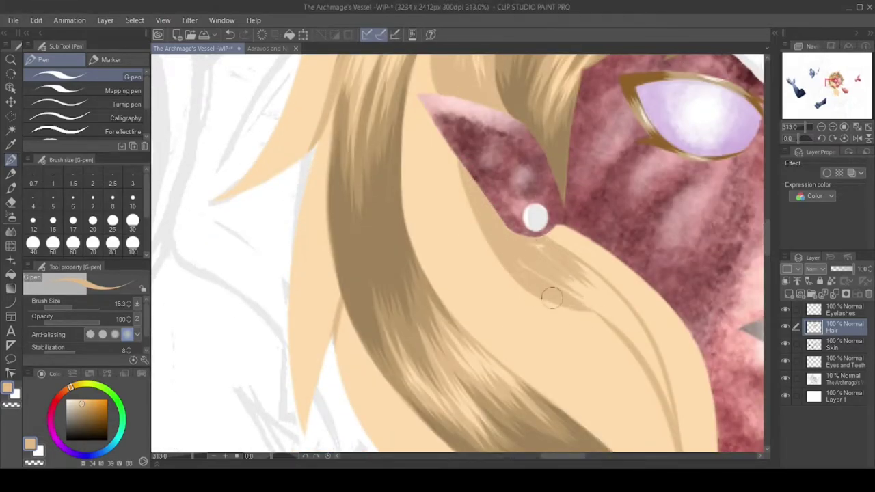
pyautogui.moveTo(567, 273); pyautogui.dragTo(627, 311)
# - Layer mid-brown over both ends of the hair section above the ear, keeping its streaked highlight
pyautogui.moveTo(767, 224); pyautogui.dragTo(766, 208)
pyautogui.moveTo(495, 126)
pyautogui.mouseDown()
pyautogui.moveTo(454, 263)
pyautogui.moveTo(441, 270)
pyautogui.moveTo(482, 245)
pyautogui.mouseUp()
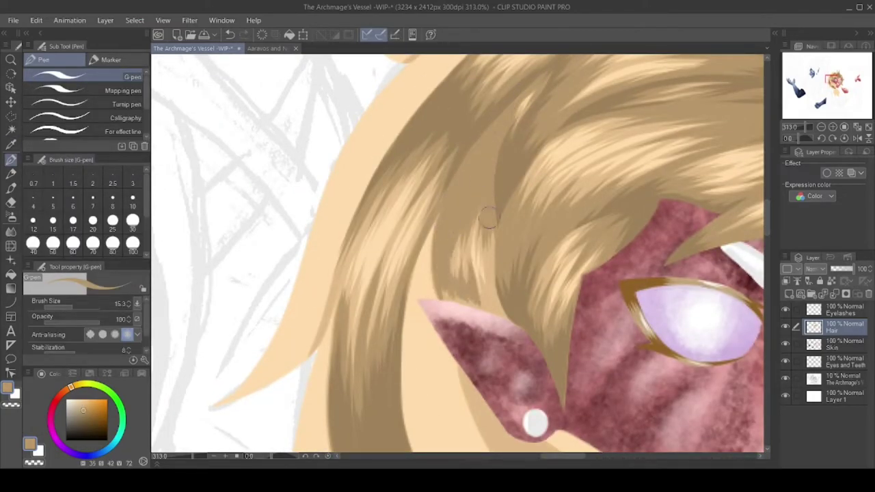
pyautogui.moveTo(487, 283)
pyautogui.mouseDown()
pyautogui.moveTo(483, 238)
pyautogui.moveTo(578, 298)
pyautogui.mouseUp()
# - Layer mid-brown along the strand below the ear down to the hair tie and soften its highlight with a sampled tan
pyautogui.scroll(-5, 578, 337)
pyautogui.moveTo(557, 256); pyautogui.dragTo(535, 308)
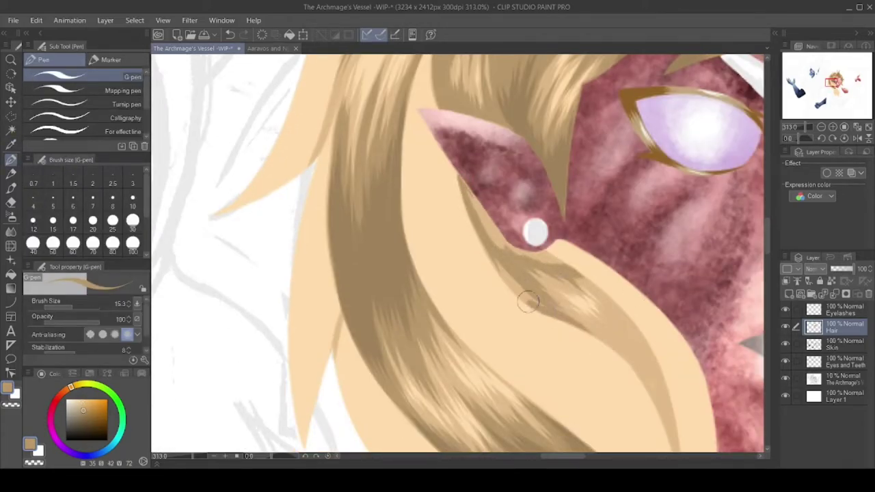
pyautogui.moveTo(547, 268); pyautogui.dragTo(625, 338)
pyautogui.moveTo(604, 294); pyautogui.dragTo(636, 345)
pyautogui.hscroll(5, 615, 321)
pyautogui.scroll(-3, 437, 226)
pyautogui.moveTo(437, 255)
pyautogui.mouseDown()
pyautogui.moveTo(400, 213)
pyautogui.moveTo(424, 209)
pyautogui.mouseUp()
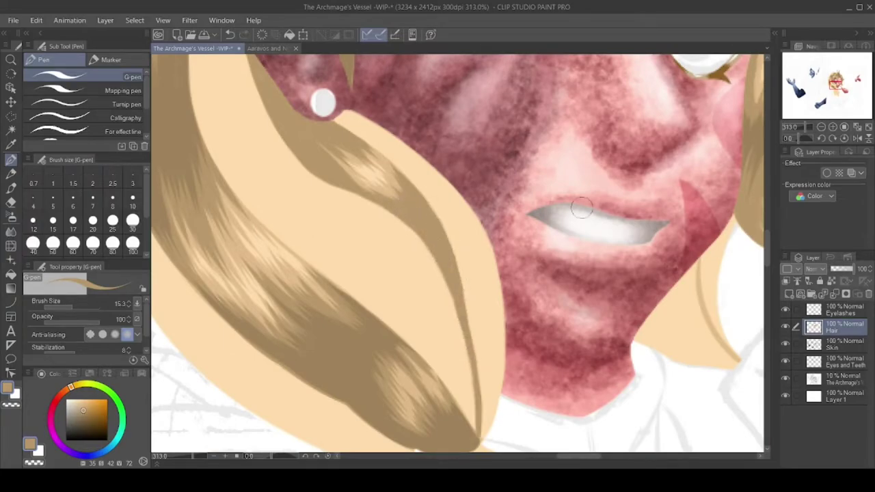
pyautogui.keyDown('alt'); pyautogui.click(376, 181); pyautogui.keyUp('alt')
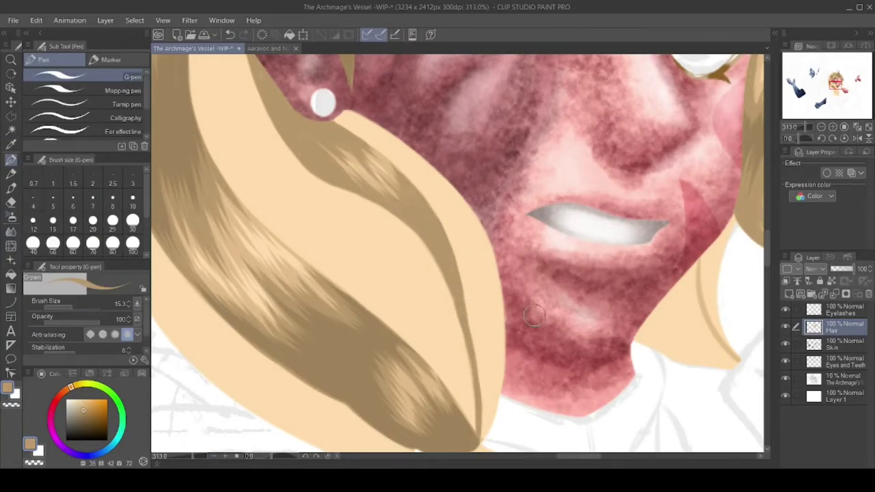
# - Sample the deepest brown and darken the hair section above the ear beside the fringe
pyautogui.scroll(6, 383, 199)
pyautogui.keyDown('alt'); pyautogui.click(280, 232); pyautogui.keyUp('alt')
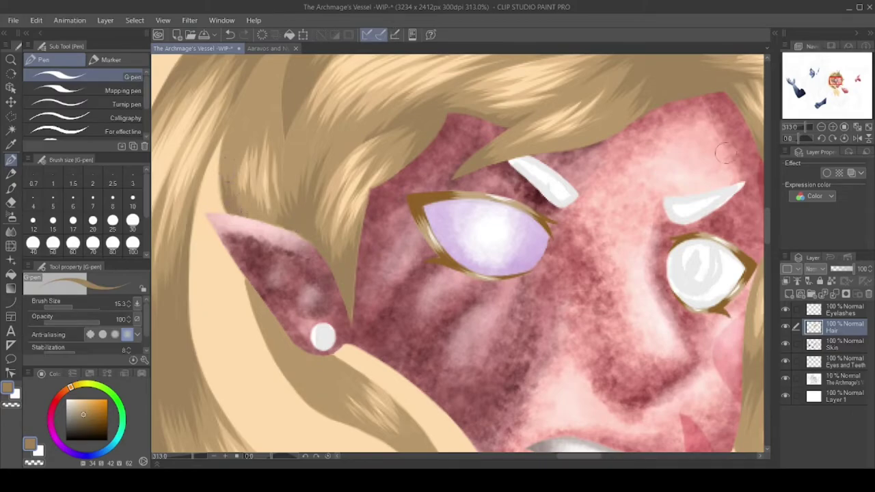
pyautogui.scroll(5, 254, 413)
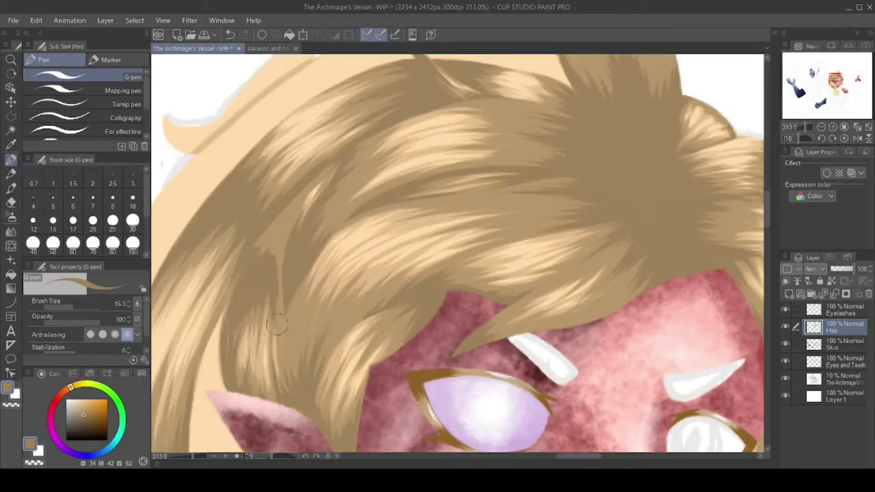
pyautogui.keyDown('alt'); pyautogui.click(423, 407); pyautogui.keyUp('alt')
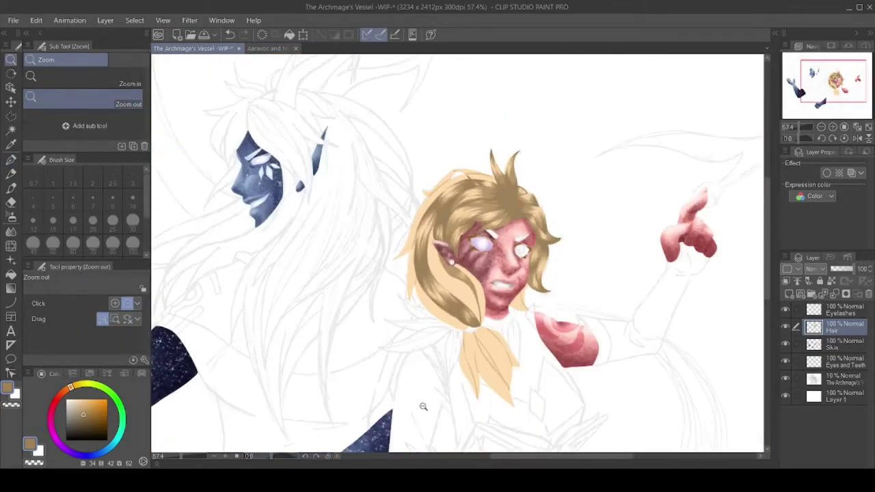
# - Darken the strand below the ear along its edges and down toward the hair tie with the deepest brown
pyautogui.scroll(8, 487, 299)
pyautogui.scroll(-5, 486, 299)
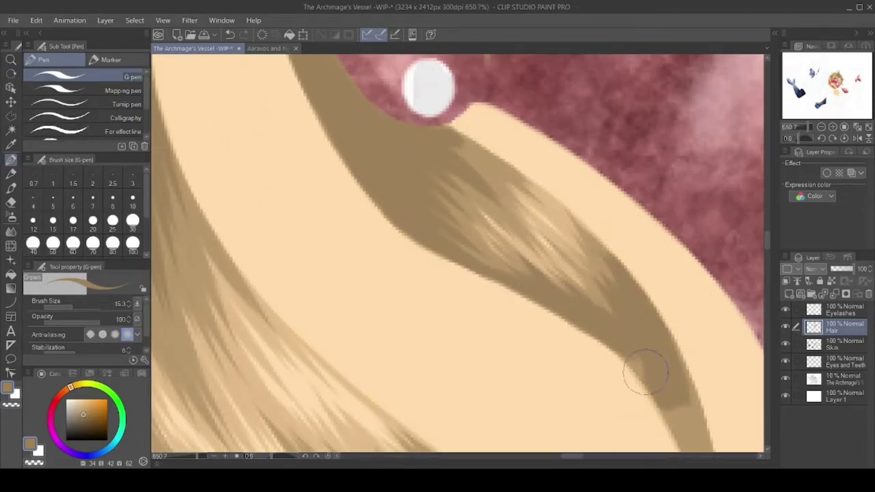
pyautogui.scroll(-4, 565, 179)
pyautogui.scroll(-5, 565, 179)
pyautogui.keyDown('alt'); pyautogui.click(521, 226); pyautogui.keyUp('alt')
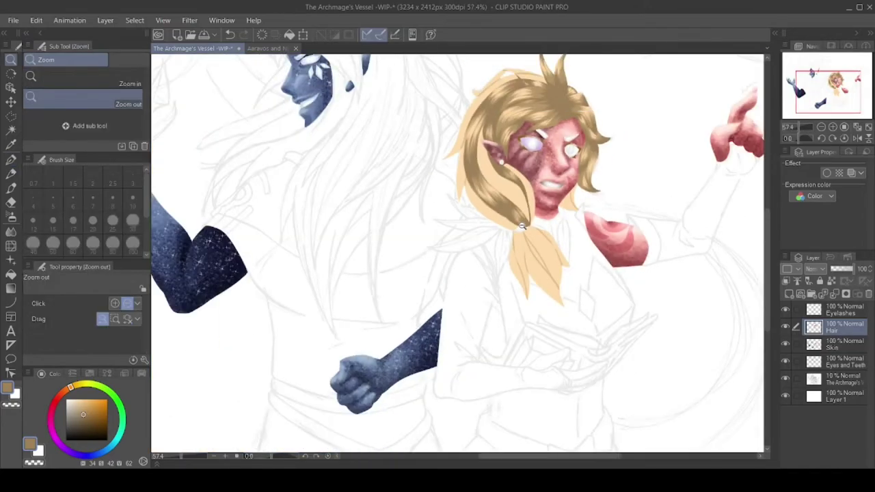
# - Shade the upper part of the hair section behind the ear with light tan, leaving a streaked highlight
pyautogui.scroll(6, 521, 225)
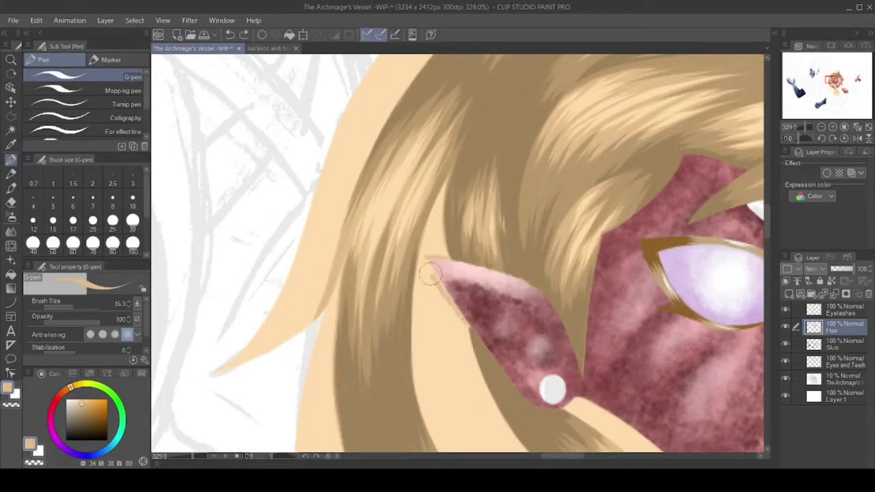
pyautogui.scroll(-4, 463, 344)
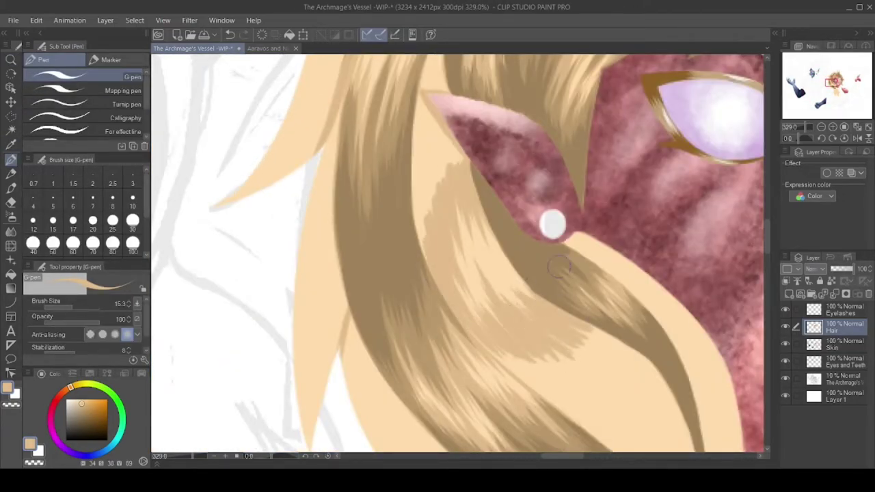
pyautogui.scroll(2, 545, 322)
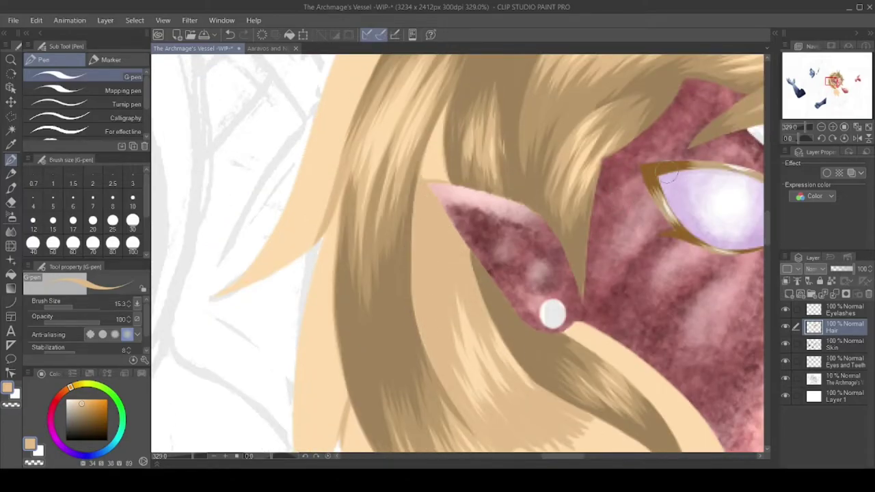
pyautogui.scroll(-7, 770, 250)
pyautogui.moveTo(770, 250); pyautogui.dragTo(770, 206)
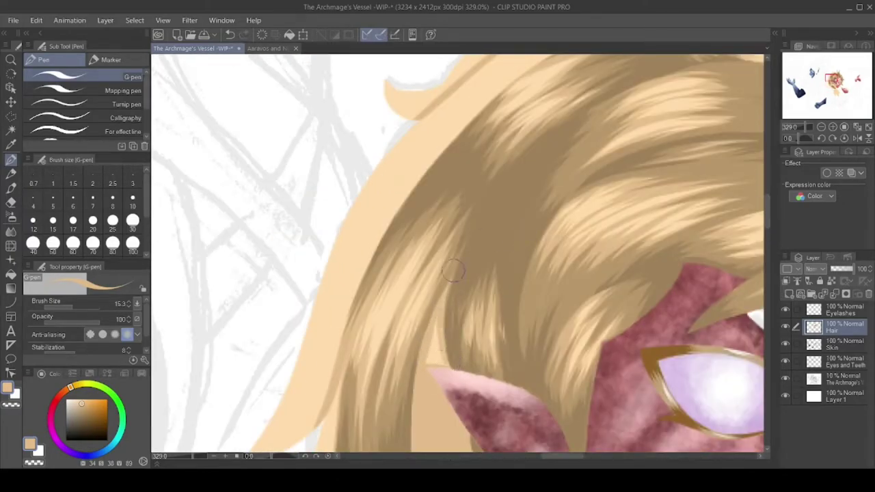
# - Shade the lower part of the section between the two dark strands with light tan down to the hair tie
pyautogui.scroll(-10, 532, 204)
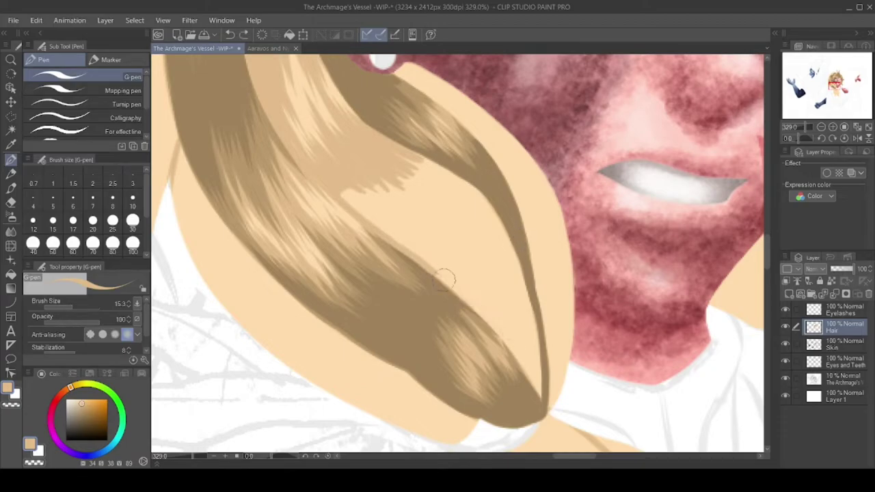
pyautogui.moveTo(492, 217); pyautogui.dragTo(387, 140)
pyautogui.moveTo(478, 191); pyautogui.dragTo(534, 380)
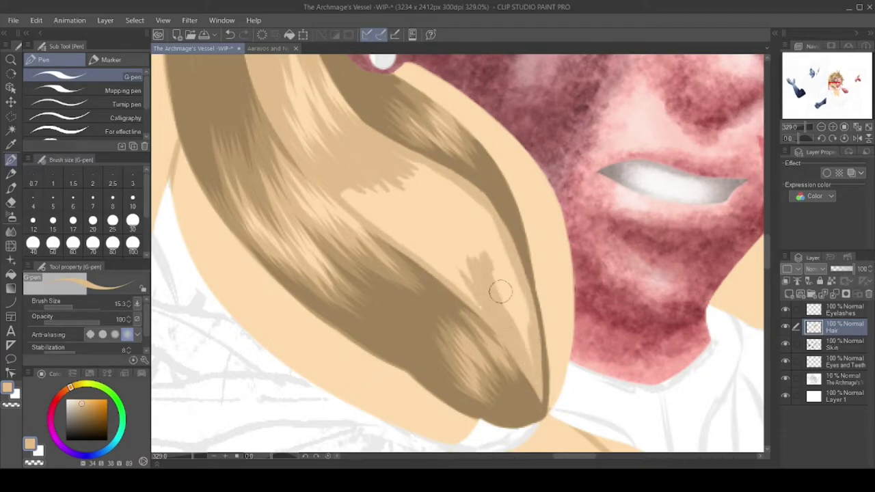
pyautogui.moveTo(498, 212)
pyautogui.mouseDown()
pyautogui.moveTo(537, 385)
pyautogui.moveTo(401, 180)
pyautogui.mouseUp()
pyautogui.moveTo(499, 253); pyautogui.dragTo(362, 127)
pyautogui.scroll(-5, 362, 127)
pyautogui.scroll(6, 490, 275)
# - Layer mid-brown over the tan section between the two strands, keeping small streaked highlights
pyautogui.moveTo(489, 275)
pyautogui.mouseDown()
pyautogui.moveTo(426, 285)
pyautogui.moveTo(403, 129)
pyautogui.moveTo(408, 292)
pyautogui.moveTo(410, 137)
pyautogui.moveTo(400, 260)
pyautogui.mouseUp()
pyautogui.scroll(-5, 437, 253)
pyautogui.moveTo(588, 246)
pyautogui.mouseDown()
pyautogui.moveTo(465, 160)
pyautogui.moveTo(580, 291)
pyautogui.mouseUp()
pyautogui.scroll(-5, 520, 260)
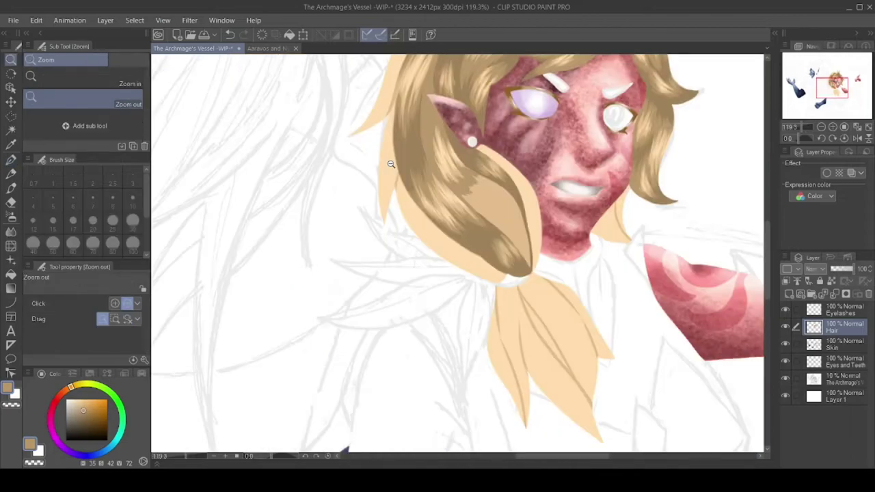
pyautogui.scroll(5, 505, 287)
pyautogui.moveTo(519, 205)
pyautogui.mouseDown()
pyautogui.moveTo(503, 303)
pyautogui.moveTo(550, 344)
pyautogui.mouseUp()
pyautogui.moveTo(502, 176)
pyautogui.mouseDown()
pyautogui.moveTo(437, 246)
pyautogui.moveTo(394, 105)
pyautogui.mouseUp()
# - Darken the middle and lower end of the section above the hair tie with the deepest brown, around its highlights
pyautogui.moveTo(529, 271)
pyautogui.mouseDown()
pyautogui.moveTo(361, 132)
pyautogui.moveTo(420, 201)
pyautogui.moveTo(487, 175)
pyautogui.moveTo(510, 199)
pyautogui.mouseUp()
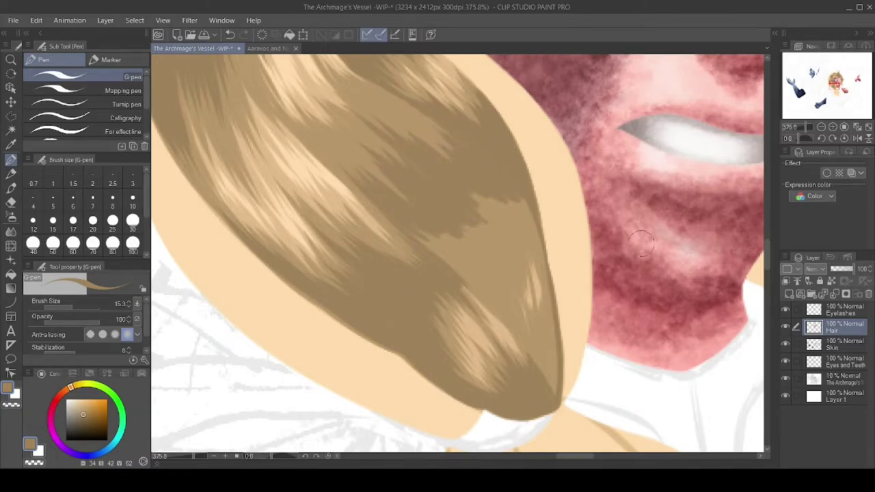
pyautogui.moveTo(367, 176); pyautogui.dragTo(355, 241)
pyautogui.moveTo(426, 216); pyautogui.dragTo(425, 86)
pyautogui.moveTo(506, 178); pyautogui.dragTo(540, 293)
pyautogui.moveTo(554, 341); pyautogui.dragTo(524, 254)
pyautogui.moveTo(540, 206); pyautogui.dragTo(519, 287)
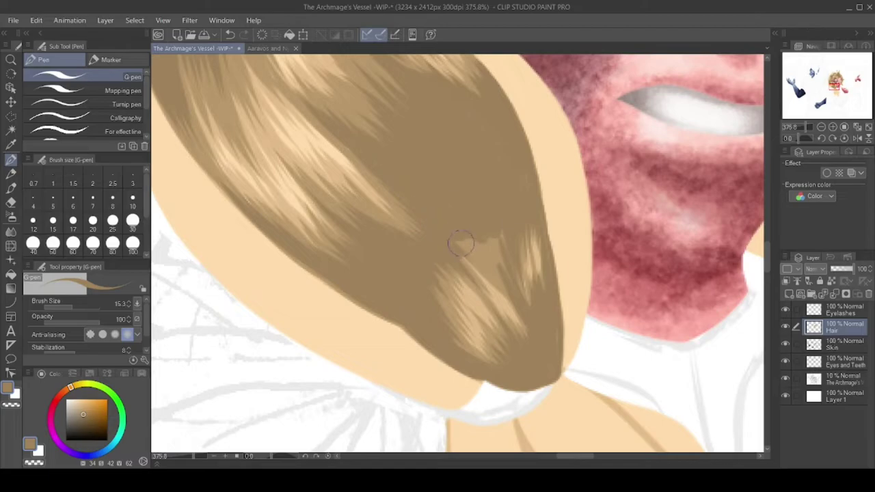
# - Shade the hair directly behind the ear and around the ear tip with sampled deep brown
pyautogui.keyDown('alt'); pyautogui.click(293, 121); pyautogui.keyUp('alt')
pyautogui.scroll(5, 403, 307)
pyautogui.scroll(-6, 437, 259)
pyautogui.scroll(8, 369, 199)
pyautogui.moveTo(302, 385); pyautogui.dragTo(356, 311)
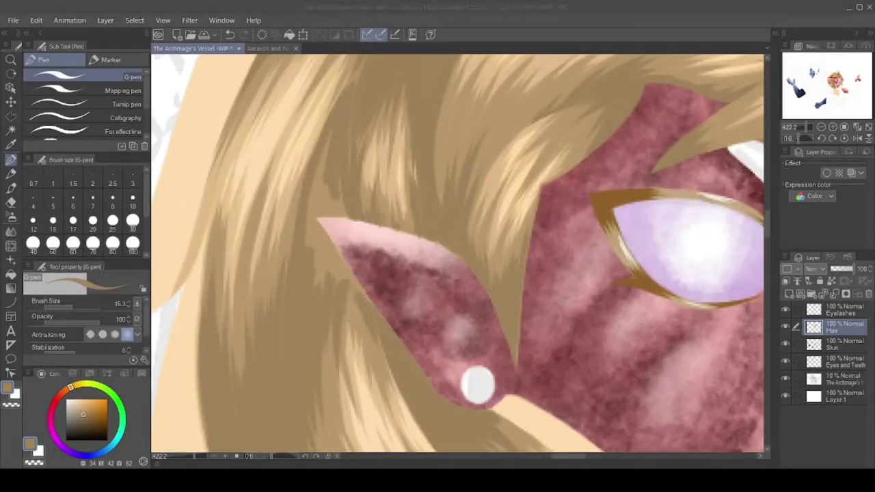
pyautogui.moveTo(342, 226); pyautogui.dragTo(303, 289)
pyautogui.moveTo(321, 205); pyautogui.dragTo(334, 137)
pyautogui.scroll(2, 767, 220)
pyautogui.scroll(-5, 478, 348)
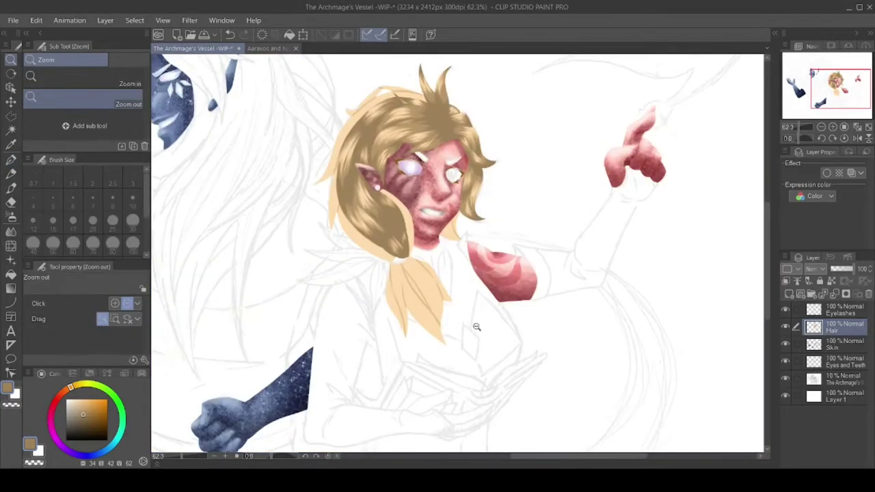
# - Brighten the highlight on the strand below the earring with sampled light blond and tan streaks
pyautogui.scroll(6, 357, 107)
pyautogui.scroll(-5, 429, 240)
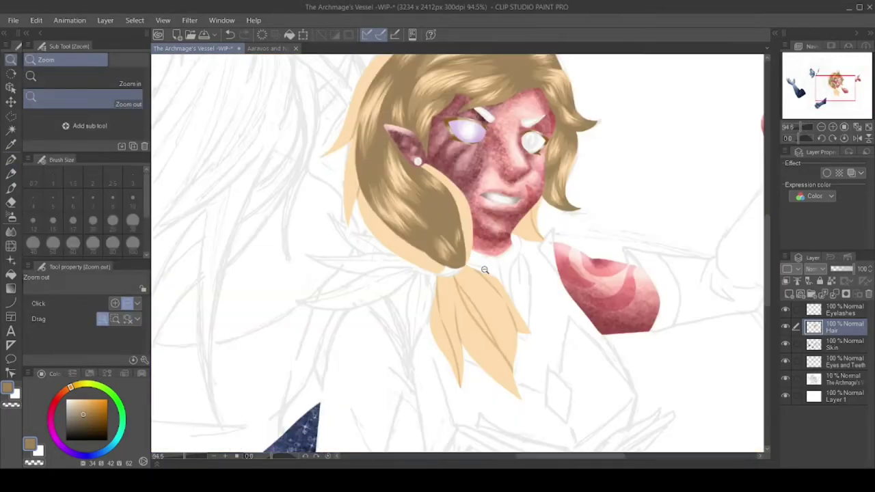
pyautogui.scroll(6, 465, 130)
pyautogui.scroll(-2, 464, 130)
pyautogui.moveTo(561, 280)
pyautogui.mouseDown()
pyautogui.moveTo(524, 218)
pyautogui.moveTo(526, 193)
pyautogui.mouseUp()
pyautogui.keyDown('alt'); pyautogui.click(506, 171); pyautogui.keyUp('alt')
pyautogui.keyDown('alt'); pyautogui.click(533, 181); pyautogui.keyUp('alt')
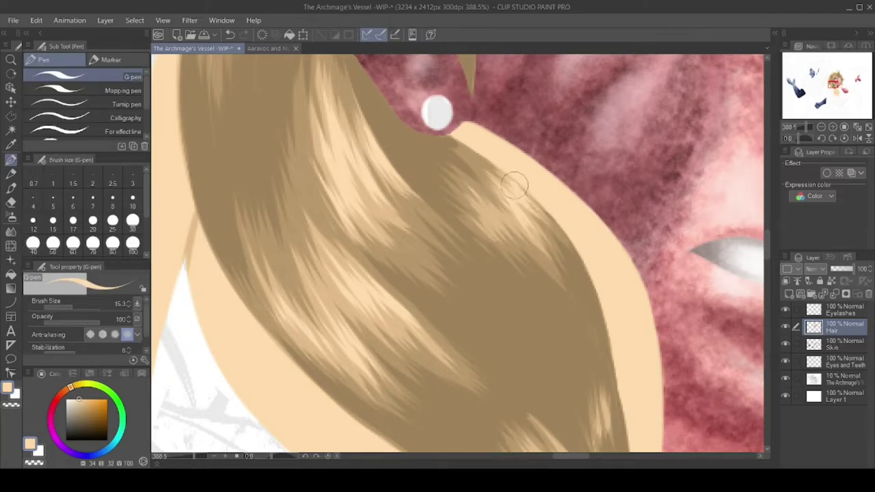
pyautogui.keyDown('alt'); pyautogui.click(496, 212); pyautogui.keyUp('alt')
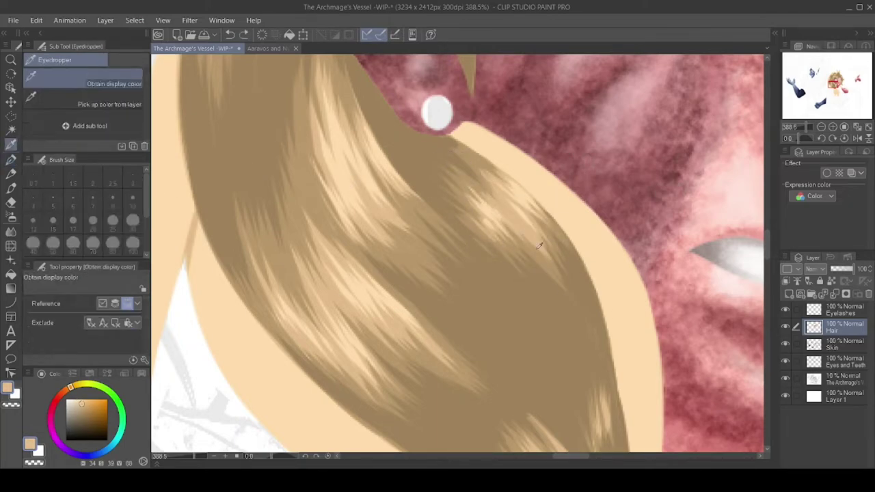
pyautogui.keyDown('alt'); pyautogui.click(492, 199); pyautogui.keyUp('alt')
# - Refine the brightened highlight below the earring with sampled browns, breaking its edges into fine streaks
pyautogui.scroll(-5, 463, 155)
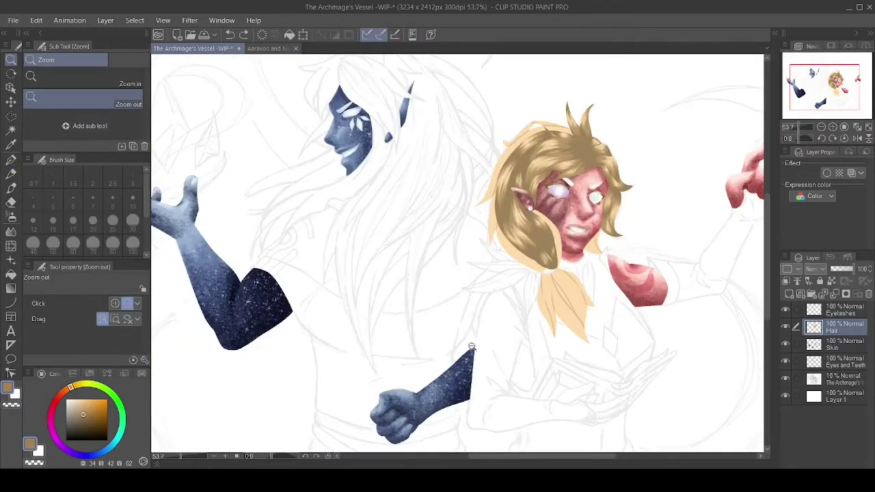
pyautogui.scroll(5, 479, 342)
pyautogui.keyDown('alt'); pyautogui.click(595, 257); pyautogui.keyUp('alt')
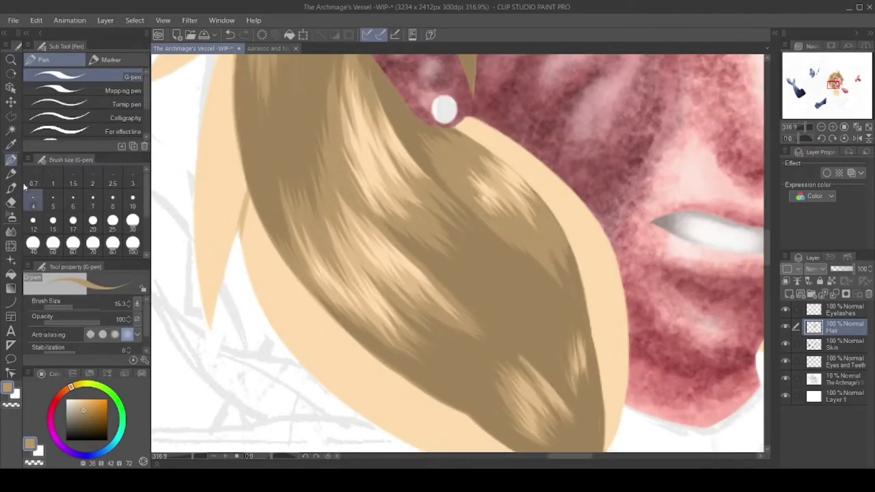
pyautogui.scroll(3, 557, 243)
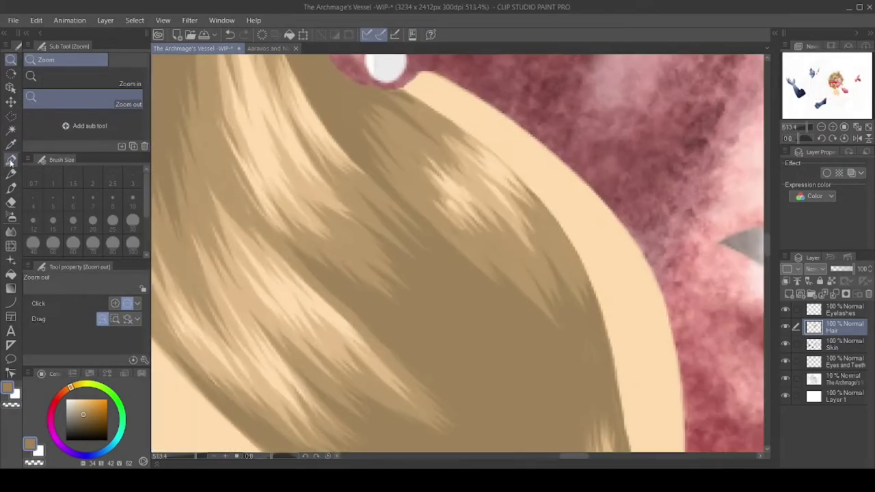
pyautogui.keyDown('alt'); pyautogui.click(553, 178); pyautogui.keyUp('alt')
pyautogui.keyDown('alt'); pyautogui.click(527, 187); pyautogui.keyUp('alt')
pyautogui.keyDown('alt'); pyautogui.click(529, 185); pyautogui.keyUp('alt')
pyautogui.scroll(1, 430, 167)
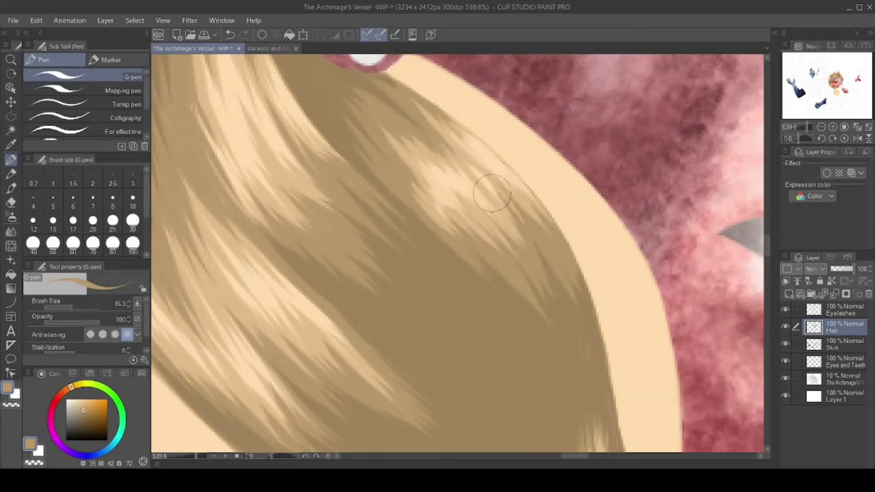
pyautogui.press('i')
pyautogui.scroll(-4, 404, 189)
pyautogui.scroll(3, 390, 385)
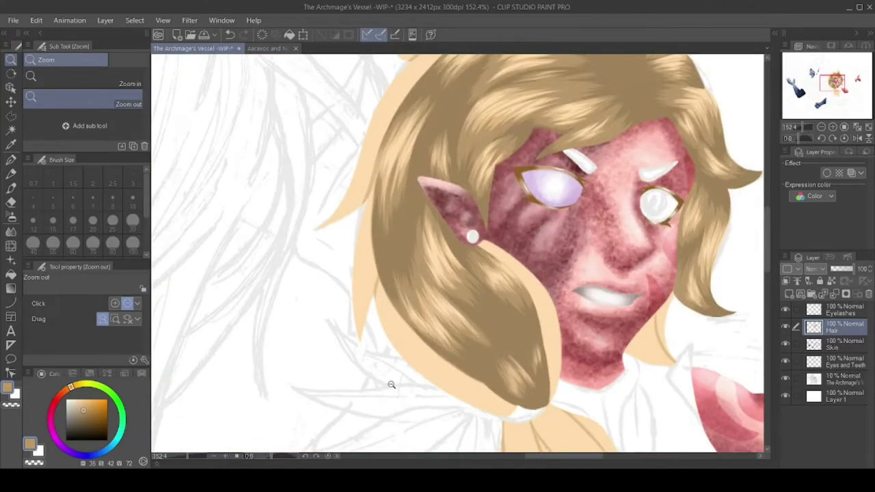
# - Shade both ends of the outer strand along the cheek with light tan, leaving a streaked highlight in the middle
pyautogui.press('p')
pyautogui.moveTo(512, 130)
pyautogui.mouseDown()
pyautogui.moveTo(495, 236)
pyautogui.moveTo(520, 369)
pyautogui.mouseUp()
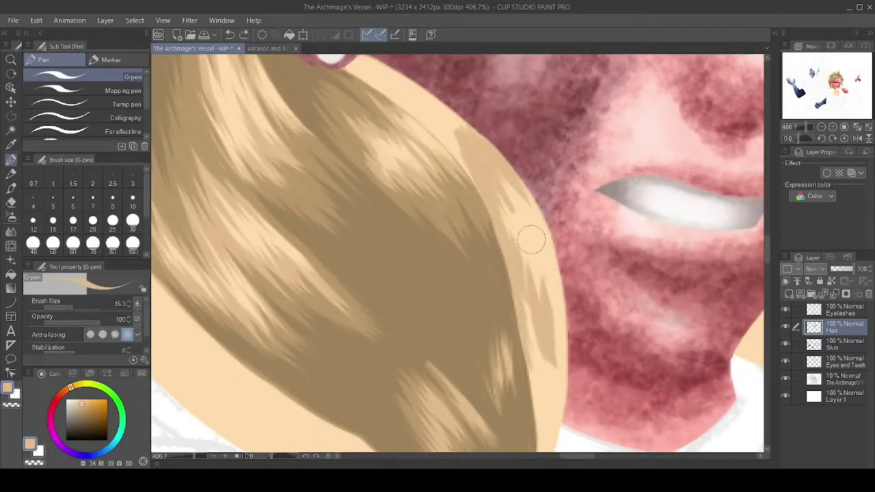
pyautogui.moveTo(547, 287); pyautogui.dragTo(527, 313)
pyautogui.moveTo(540, 396); pyautogui.dragTo(550, 291)
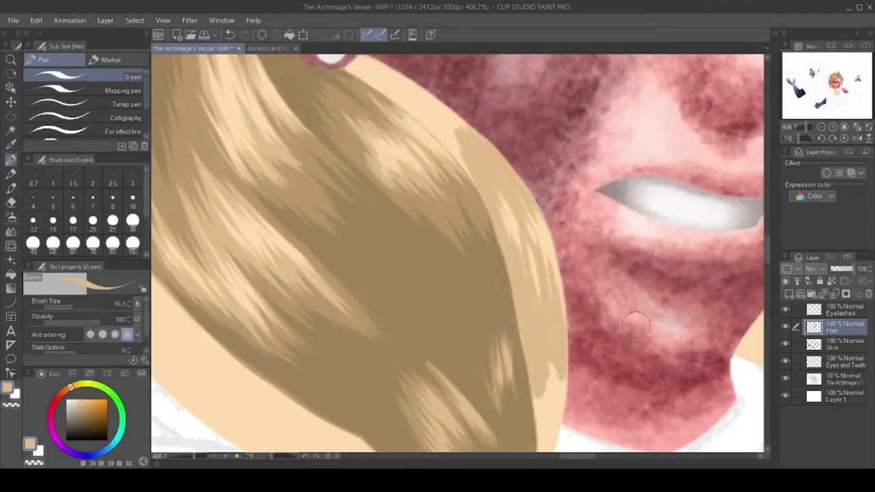
pyautogui.scroll(-2, 652, 395)
pyautogui.scroll(5, 458, 346)
# - Layer sampled darker browns over the upper and lower ends of the cheek-side strand, around its highlight
pyautogui.keyDown('alt'); pyautogui.click(426, 312); pyautogui.keyUp('alt')
pyautogui.moveTo(472, 327)
pyautogui.mouseDown()
pyautogui.moveTo(505, 355)
pyautogui.moveTo(536, 337)
pyautogui.moveTo(548, 224)
pyautogui.mouseUp()
pyautogui.scroll(-4, 552, 358)
pyautogui.scroll(-3, 482, 147)
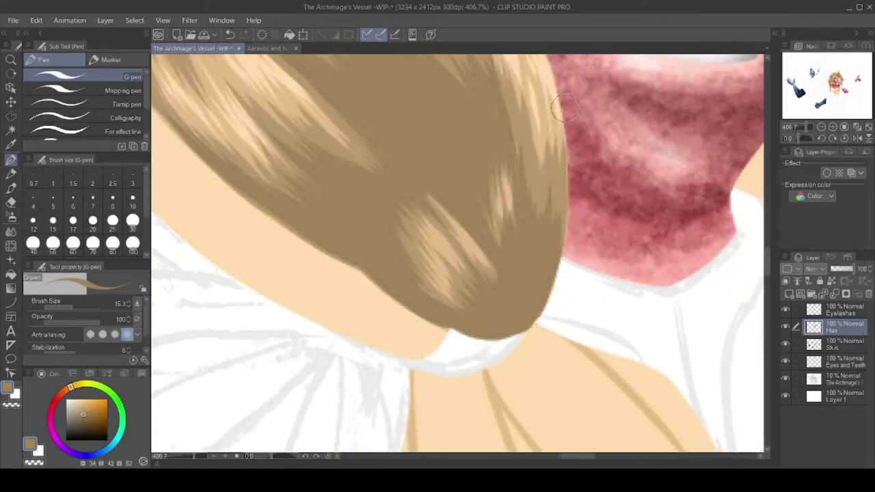
pyautogui.scroll(3, 564, 106)
pyautogui.moveTo(465, 254); pyautogui.dragTo(503, 268)
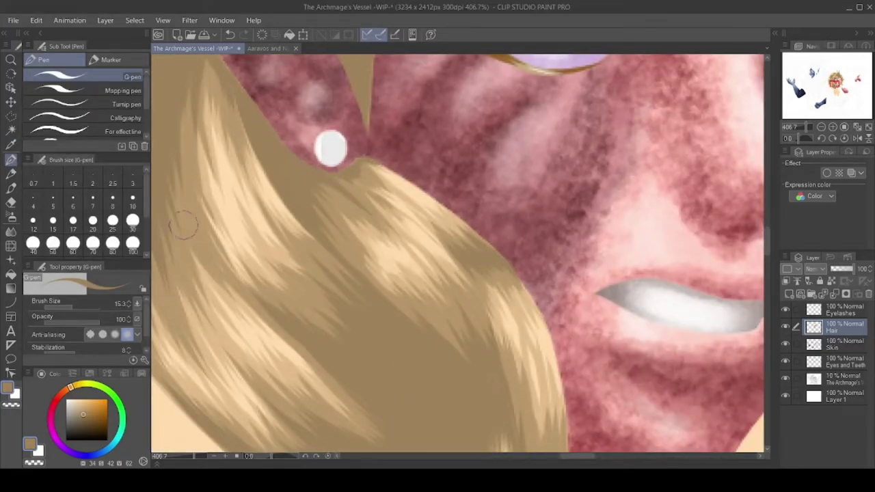
# - Blend the highlights of the hair below the ear into the neighbouring shadows with sampled mid-brown, tan and deep brown
pyautogui.scroll(-2, 465, 205)
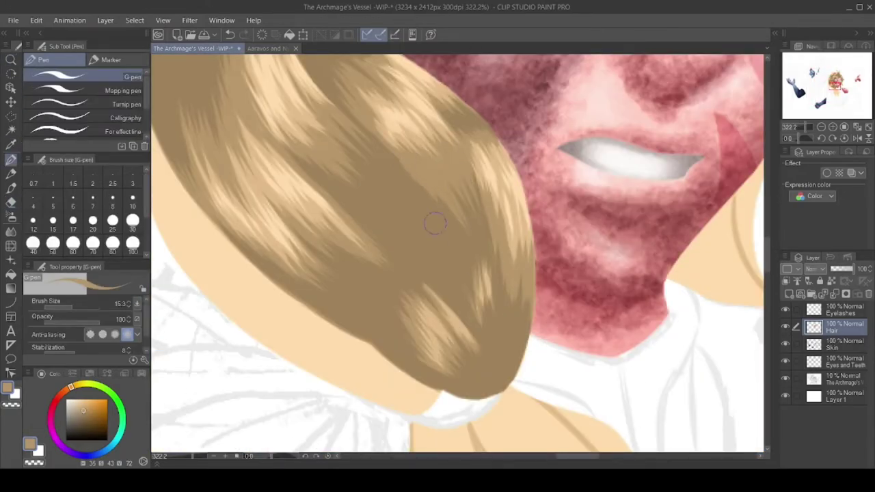
pyautogui.scroll(-5, 435, 222)
pyautogui.scroll(7, 435, 223)
pyautogui.keyDown('alt'); pyautogui.click(399, 271); pyautogui.keyUp('alt')
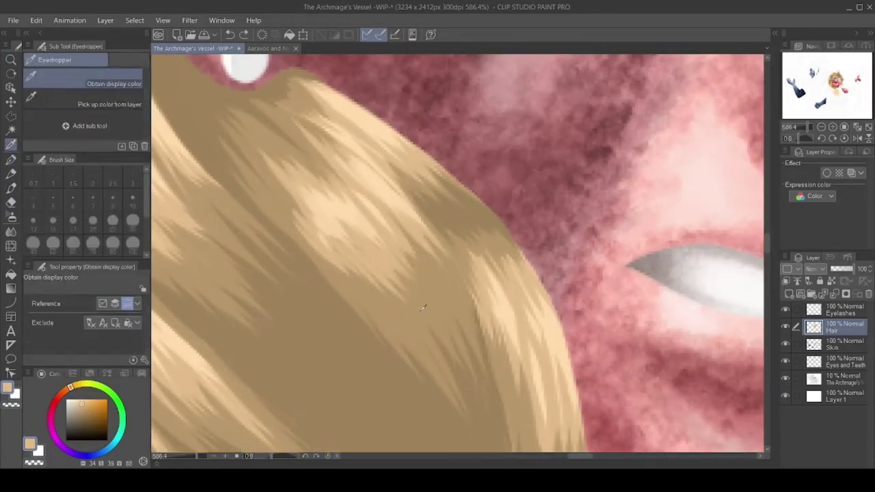
pyautogui.scroll(-5, 383, 253)
pyautogui.scroll(4, 406, 180)
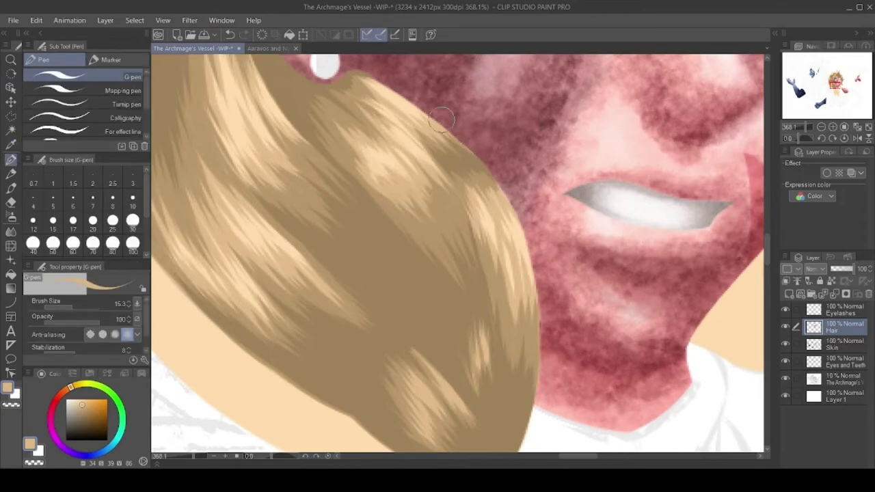
pyautogui.scroll(-2, 494, 319)
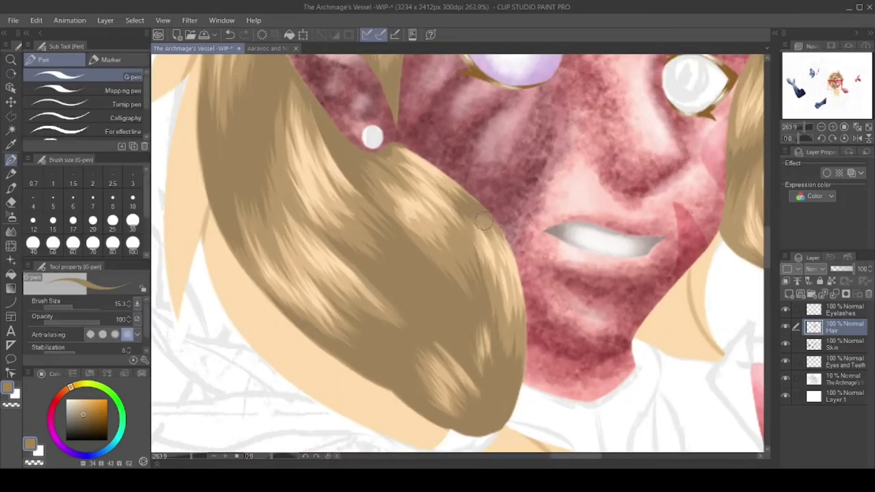
pyautogui.hotkey('ctrl', 'alt', 'space')
pyautogui.scroll(-5, 498, 156)
pyautogui.scroll(3, 681, 341)
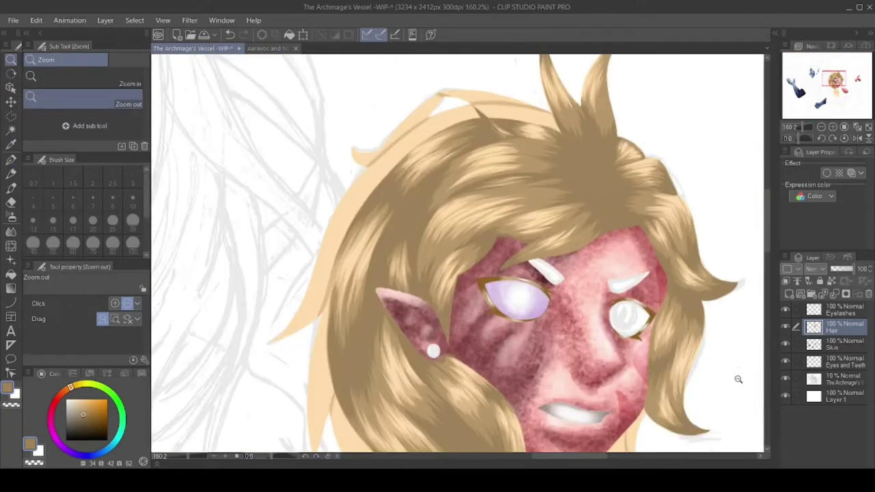
# - Shade the outer hair section running down to the hair tie with light tan and mid-brown, leaving a streaked highlight
pyautogui.scroll(3, 433, 350)
pyautogui.moveTo(424, 352)
pyautogui.mouseDown()
pyautogui.moveTo(383, 273)
pyautogui.moveTo(314, 178)
pyautogui.moveTo(423, 357)
pyautogui.moveTo(443, 318)
pyautogui.mouseUp()
pyautogui.moveTo(574, 398); pyautogui.dragTo(524, 403)
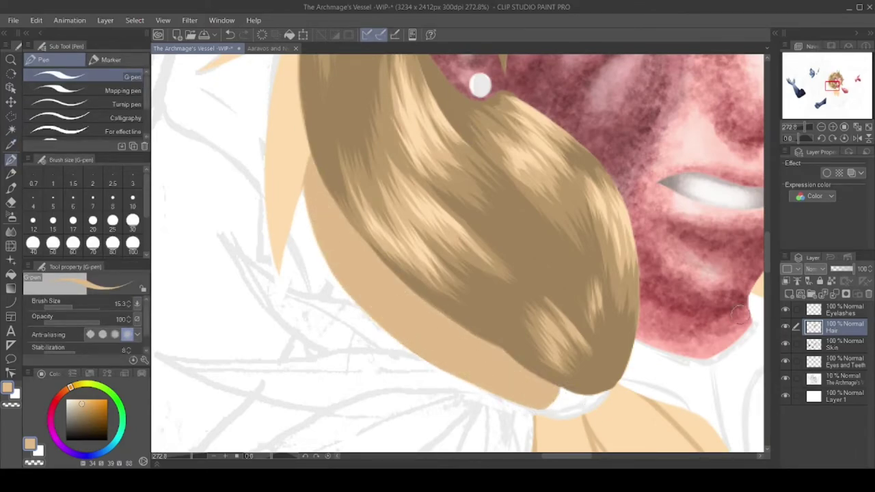
pyautogui.moveTo(369, 252)
pyautogui.mouseDown()
pyautogui.moveTo(332, 257)
pyautogui.moveTo(320, 176)
pyautogui.moveTo(309, 169)
pyautogui.moveTo(472, 337)
pyautogui.moveTo(421, 309)
pyautogui.moveTo(413, 344)
pyautogui.moveTo(464, 342)
pyautogui.mouseUp()
pyautogui.moveTo(565, 390); pyautogui.dragTo(509, 393)
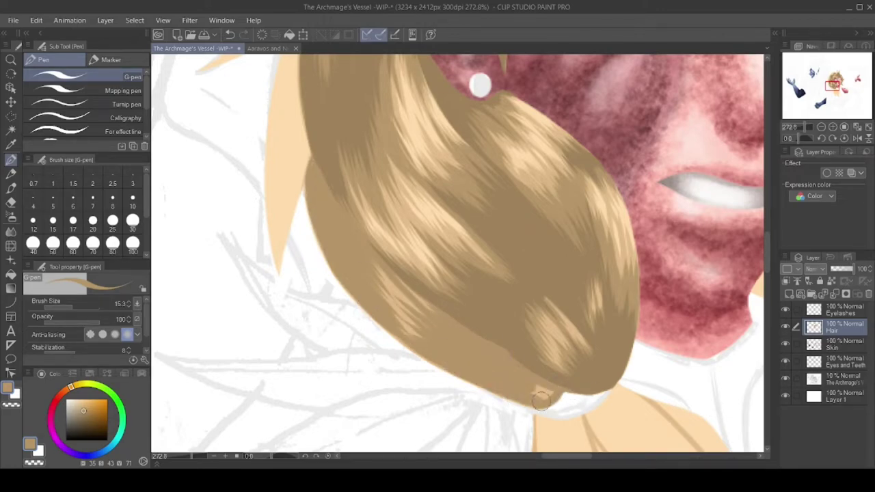
# - Darken both ends of the outer section beside the hair tie with the deepest brown
pyautogui.moveTo(386, 318); pyautogui.dragTo(304, 164)
pyautogui.moveTo(362, 294)
pyautogui.mouseDown()
pyautogui.moveTo(434, 323)
pyautogui.moveTo(506, 393)
pyautogui.moveTo(523, 367)
pyautogui.mouseUp()
pyautogui.moveTo(635, 388)
pyautogui.mouseDown()
pyautogui.moveTo(397, 196)
pyautogui.moveTo(479, 199)
pyautogui.mouseUp()
# - Shade the pointed strand at the back of the head with tan and mid-brown around a streaked highlight
pyautogui.moveTo(410, 396)
pyautogui.mouseDown()
pyautogui.moveTo(429, 171)
pyautogui.moveTo(437, 349)
pyautogui.mouseUp()
pyautogui.scroll(3, 444, 123)
pyautogui.moveTo(464, 181)
pyautogui.mouseDown()
pyautogui.moveTo(431, 287)
pyautogui.moveTo(420, 401)
pyautogui.moveTo(463, 268)
pyautogui.moveTo(469, 210)
pyautogui.mouseUp()
pyautogui.scroll(-4, 444, 205)
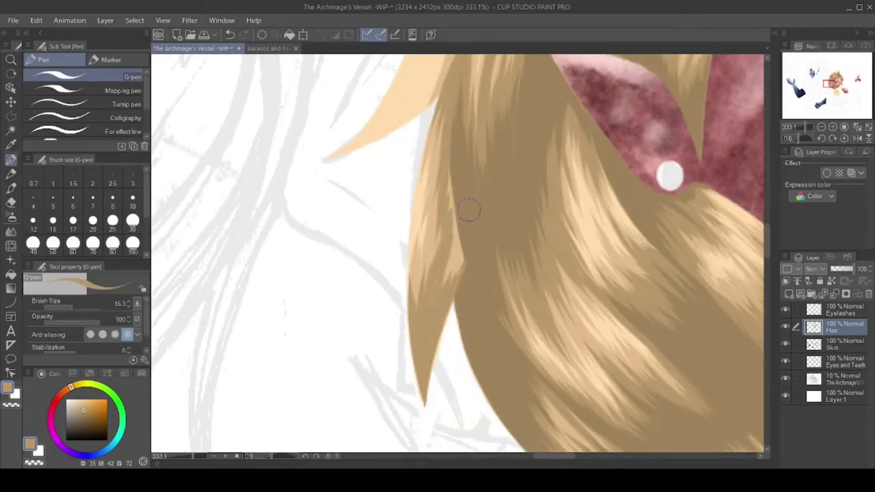
# - Blend the pointed back strand into the neighbouring hair with sampled mid-brown and the deepest brown, covering it down to the tip
pyautogui.keyDown('alt'); pyautogui.click(643, 314); pyautogui.keyUp('alt')
pyautogui.scroll(3, 453, 187)
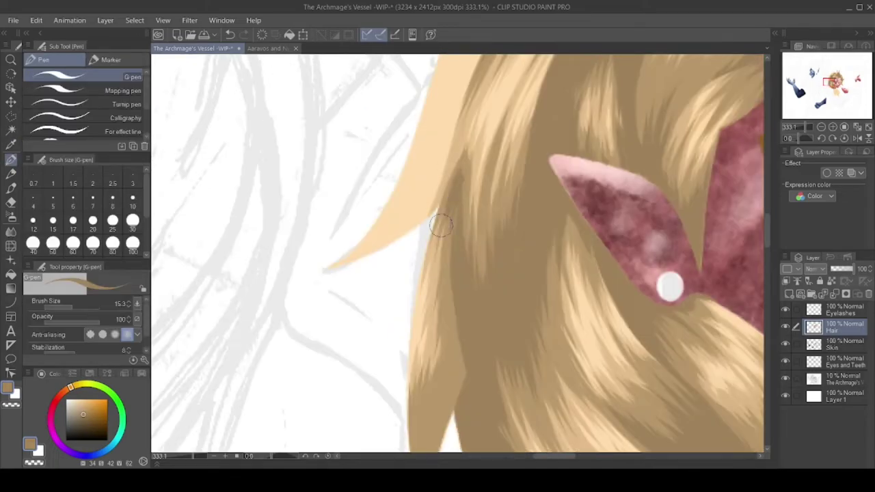
pyautogui.scroll(3, 448, 297)
pyautogui.keyDown('alt'); pyautogui.click(462, 256); pyautogui.keyUp('alt')
pyautogui.keyDown('alt'); pyautogui.click(455, 305); pyautogui.keyUp('alt')
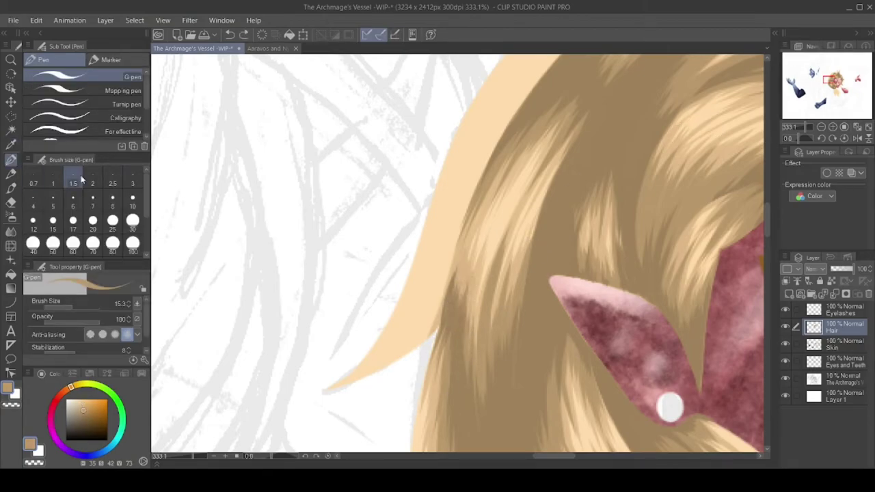
pyautogui.scroll(-3, 453, 376)
pyautogui.scroll(-3, 465, 381)
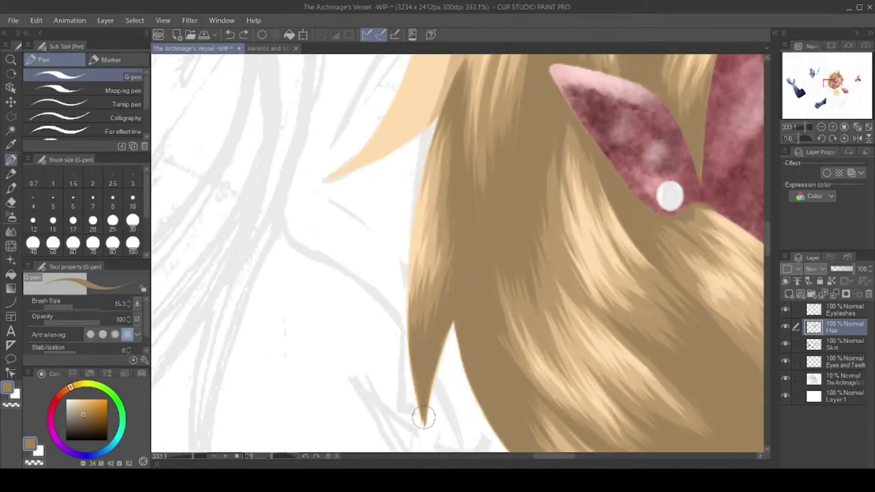
# - Lay light tan shadows on the outermost back section, from its flicked tip beside the ear up towards the crown
pyautogui.scroll(-5, 482, 317)
pyautogui.scroll(5, 481, 317)
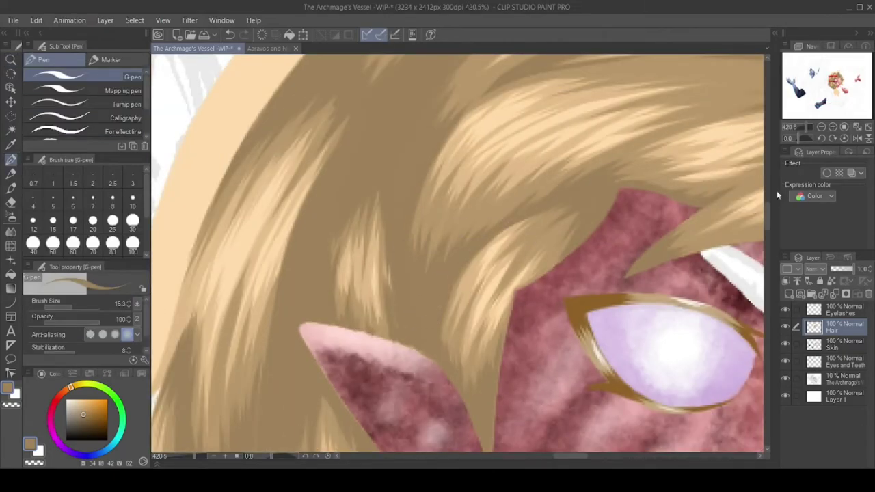
pyautogui.scroll(1, 524, 172)
pyautogui.scroll(8, 550, 313)
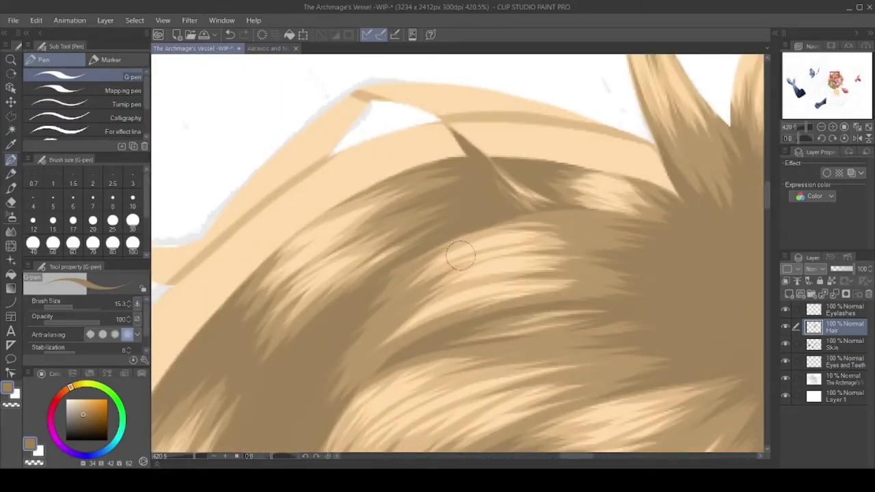
pyautogui.scroll(-5, 714, 237)
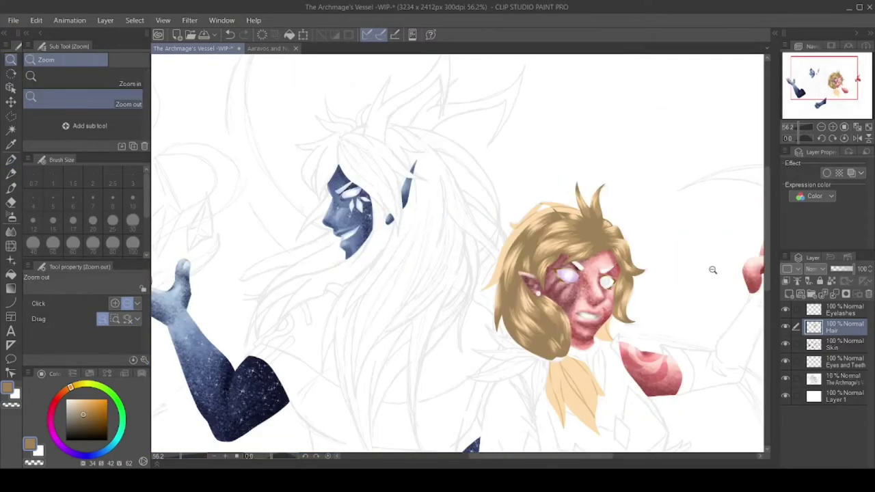
pyautogui.scroll(5, 501, 266)
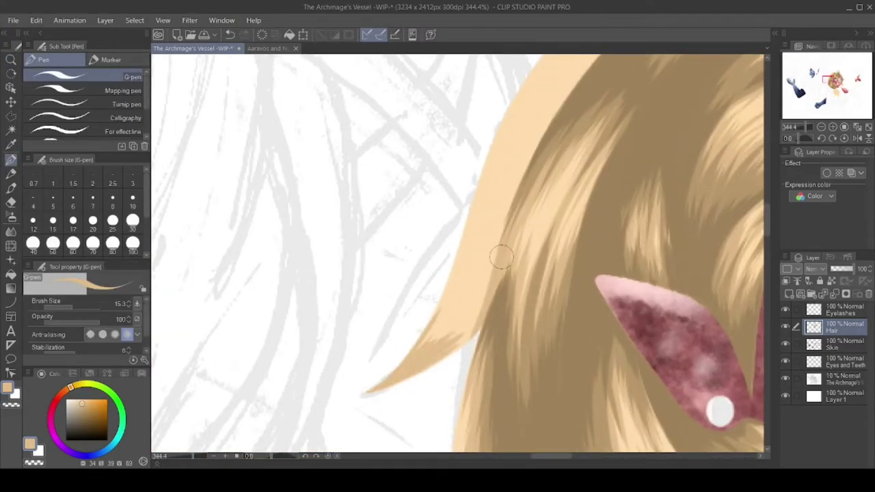
pyautogui.moveTo(480, 299)
pyautogui.mouseDown()
pyautogui.moveTo(523, 117)
pyautogui.moveTo(461, 273)
pyautogui.mouseUp()
pyautogui.scroll(3, 461, 273)
pyautogui.moveTo(377, 335)
pyautogui.mouseDown()
pyautogui.moveTo(385, 386)
pyautogui.moveTo(588, 130)
pyautogui.moveTo(599, 140)
pyautogui.mouseUp()
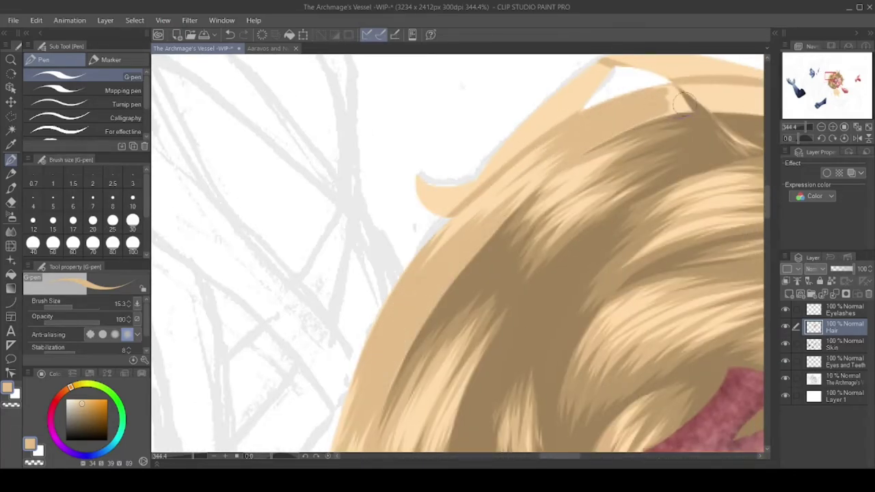
# - Continue the light tan shading along the outer crown section, around the dark wisp and towards the upright tufts
pyautogui.scroll(3, 588, 130)
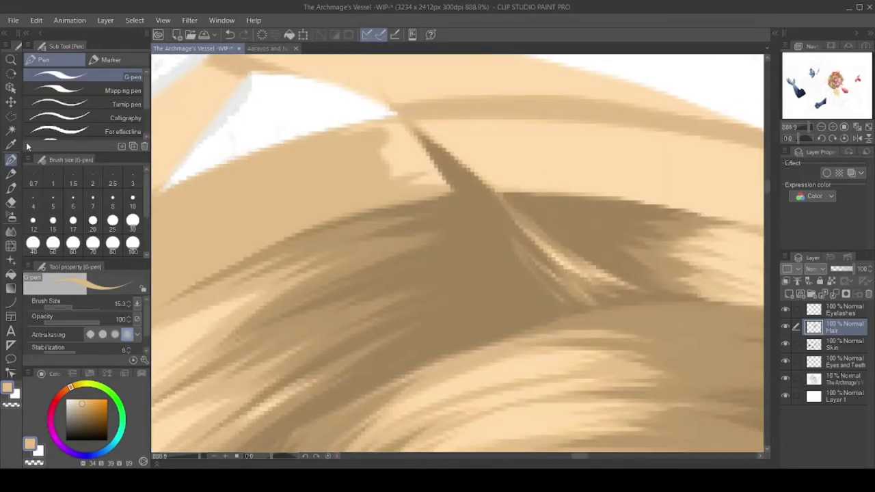
pyautogui.scroll(-5, 387, 132)
pyautogui.scroll(4, 541, 308)
pyautogui.moveTo(540, 308)
pyautogui.mouseDown()
pyautogui.moveTo(472, 250)
pyautogui.moveTo(601, 299)
pyautogui.moveTo(437, 212)
pyautogui.mouseUp()
pyautogui.moveTo(598, 300); pyautogui.dragTo(458, 236)
pyautogui.moveTo(510, 225); pyautogui.dragTo(253, 215)
pyautogui.moveTo(349, 205); pyautogui.dragTo(235, 205)
pyautogui.scroll(-8, 582, 119)
pyautogui.scroll(6, 369, 228)
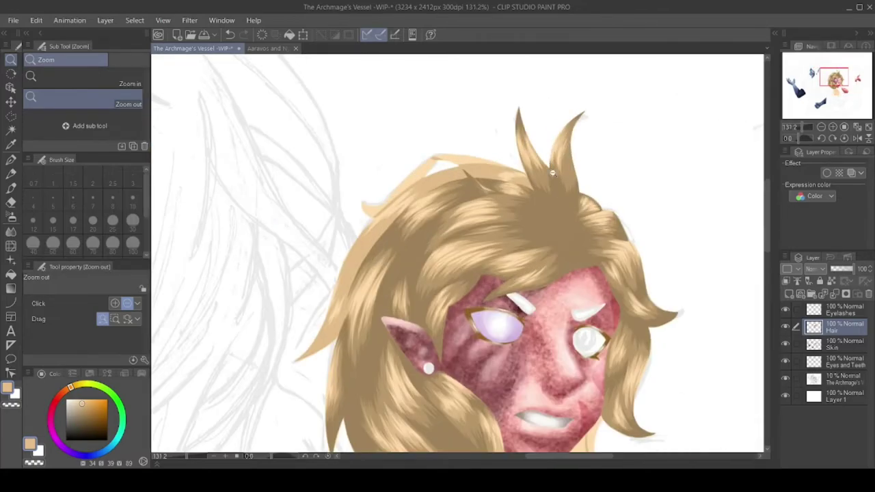
# - Shade the outermost back section with mid-brown from the flicked tip upward, leaving streaked highlights
pyautogui.press('p')
pyautogui.moveTo(417, 287); pyautogui.dragTo(273, 430)
pyautogui.moveTo(410, 334); pyautogui.dragTo(311, 409)
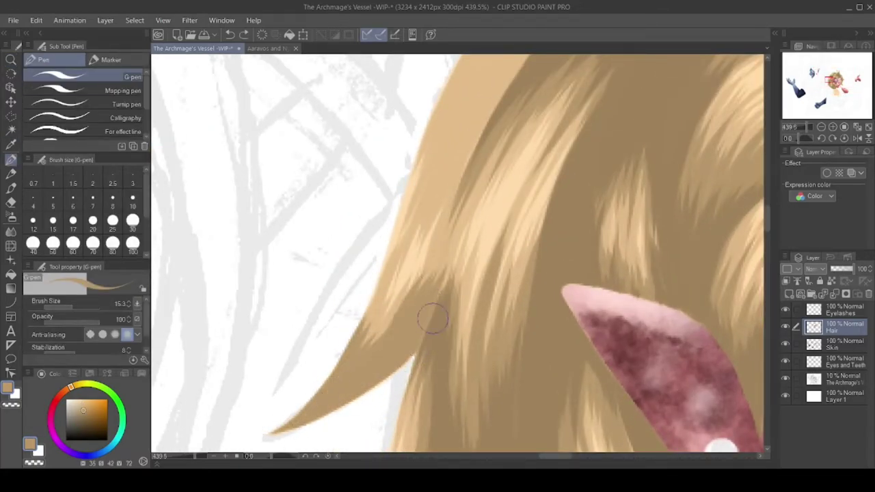
pyautogui.keyDown('alt'); pyautogui.click(422, 299); pyautogui.keyUp('alt')
pyautogui.moveTo(451, 294); pyautogui.dragTo(469, 152)
pyautogui.moveTo(472, 96)
pyautogui.mouseDown()
pyautogui.moveTo(425, 153)
pyautogui.moveTo(367, 335)
pyautogui.mouseUp()
pyautogui.moveTo(767, 223)
pyautogui.mouseDown()
pyautogui.moveTo(767, 200)
pyautogui.moveTo(474, 171)
pyautogui.mouseUp()
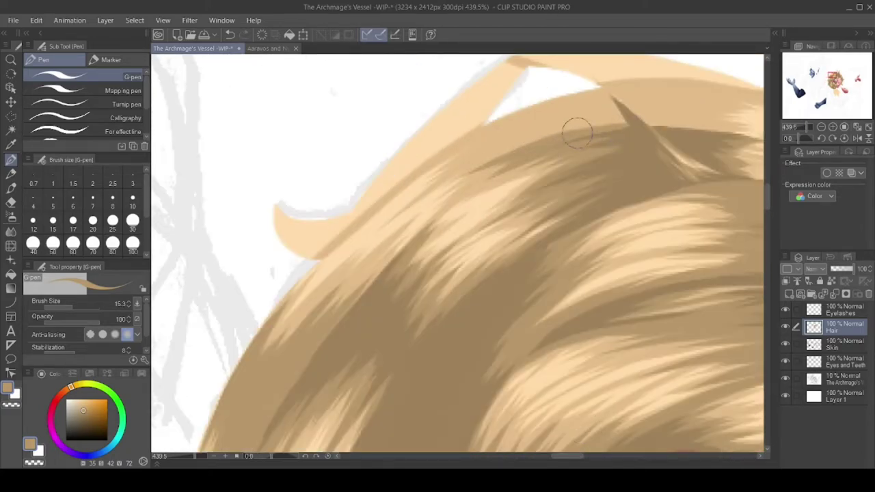
# - Shade the outer crown section around the wisp with mid-brown and start the deepest brown, keeping highlights near the tufts
pyautogui.keyDown('alt'); pyautogui.click(320, 198); pyautogui.keyUp('alt')
pyautogui.scroll(5, 319, 199)
pyautogui.scroll(-5, 453, 172)
pyautogui.scroll(6, 532, 188)
pyautogui.moveTo(532, 188)
pyautogui.mouseDown()
pyautogui.moveTo(476, 247)
pyautogui.moveTo(444, 226)
pyautogui.moveTo(415, 243)
pyautogui.moveTo(404, 184)
pyautogui.mouseUp()
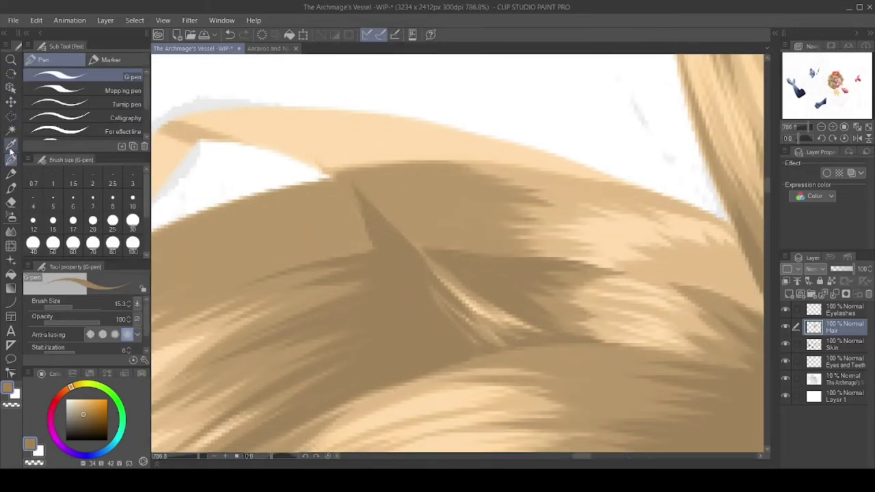
pyautogui.moveTo(610, 370); pyautogui.dragTo(556, 371)
pyautogui.moveTo(693, 361); pyautogui.dragTo(545, 289)
# - Add small tan and mid-brown streaks to the dark hair just above the hair tie
pyautogui.scroll(-10, 544, 289)
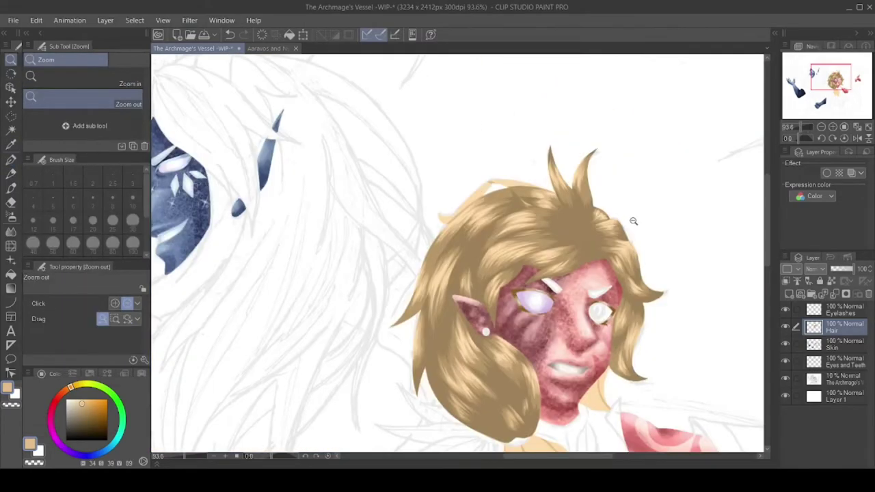
pyautogui.scroll(5, 680, 217)
pyautogui.scroll(1, 680, 218)
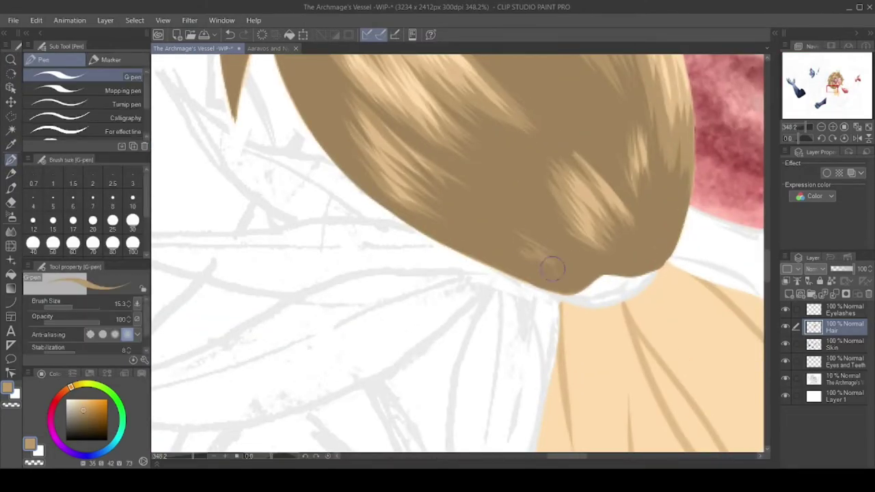
pyautogui.scroll(-10, 641, 161)
# - Darken the flicked tip of the outermost back section and the crown around the wisp with the deepest brown
pyautogui.scroll(6, 644, 125)
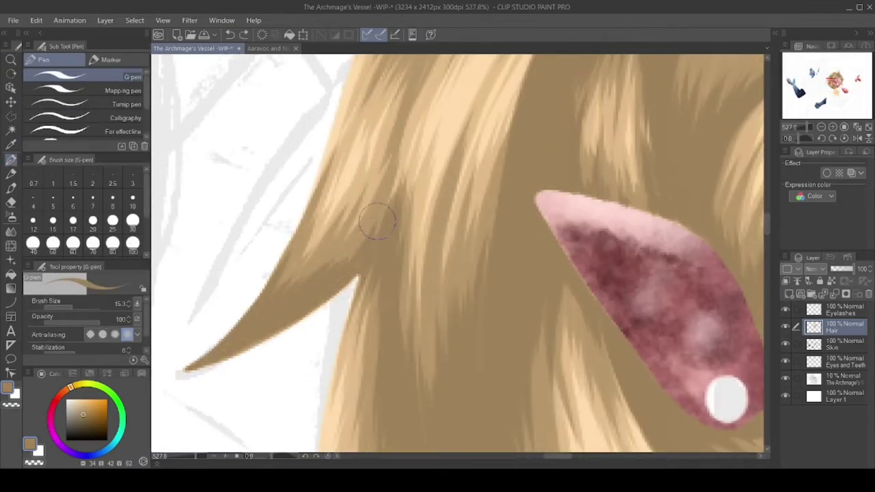
pyautogui.moveTo(274, 171); pyautogui.dragTo(433, 289)
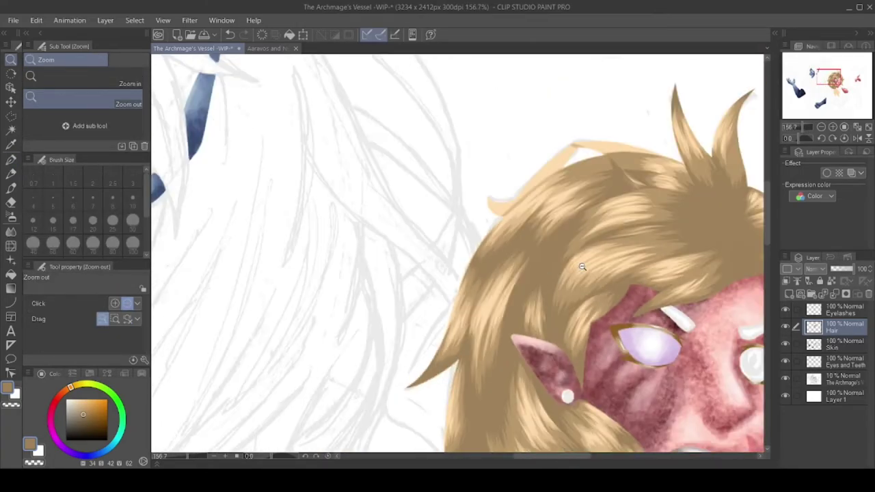
pyautogui.scroll(3, 424, 260)
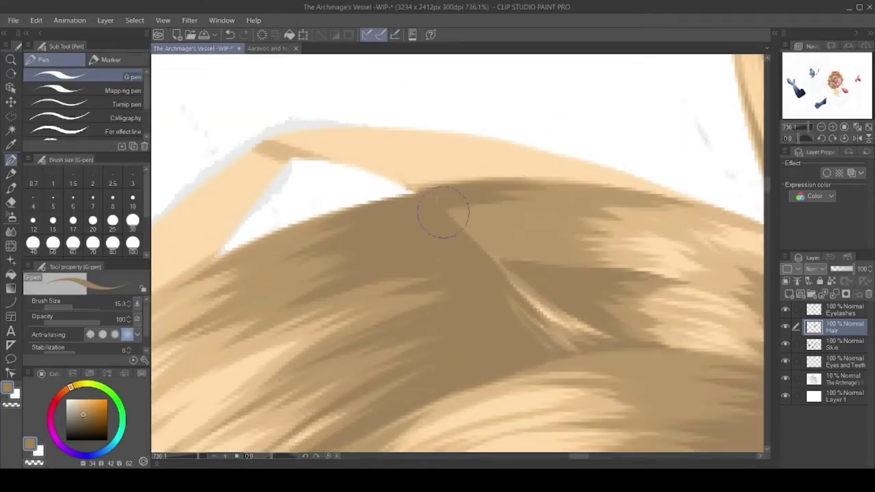
pyautogui.moveTo(443, 212); pyautogui.dragTo(380, 193)
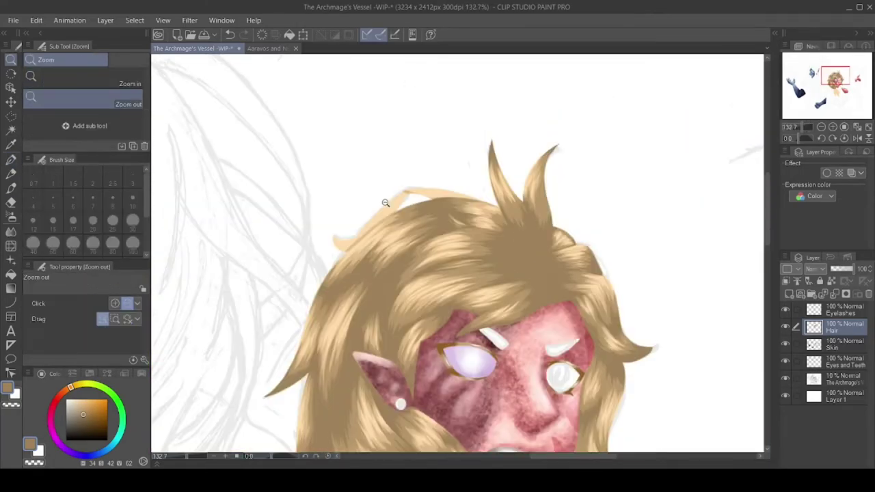
# - Shade the curled flyaway strand and its arch above the crown with light tan, leaving streaked highlights
pyautogui.click(11, 160)
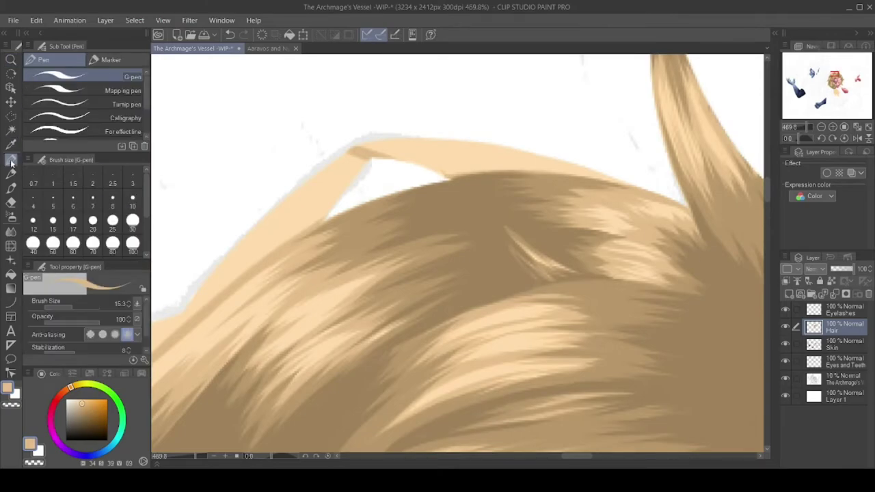
pyautogui.hscroll(-5, 312, 273)
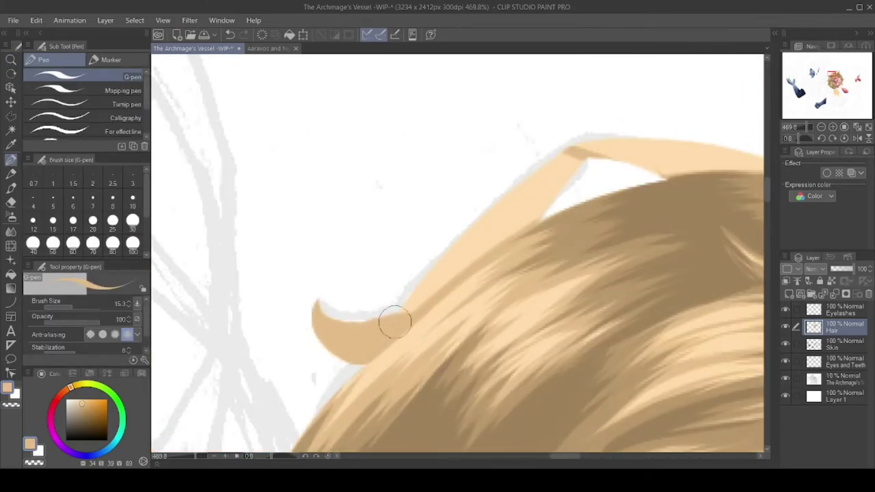
pyautogui.moveTo(424, 280)
pyautogui.mouseDown()
pyautogui.moveTo(550, 200)
pyautogui.moveTo(579, 157)
pyautogui.mouseUp()
pyautogui.scroll(-2, 578, 157)
pyautogui.moveTo(306, 148); pyautogui.dragTo(430, 168)
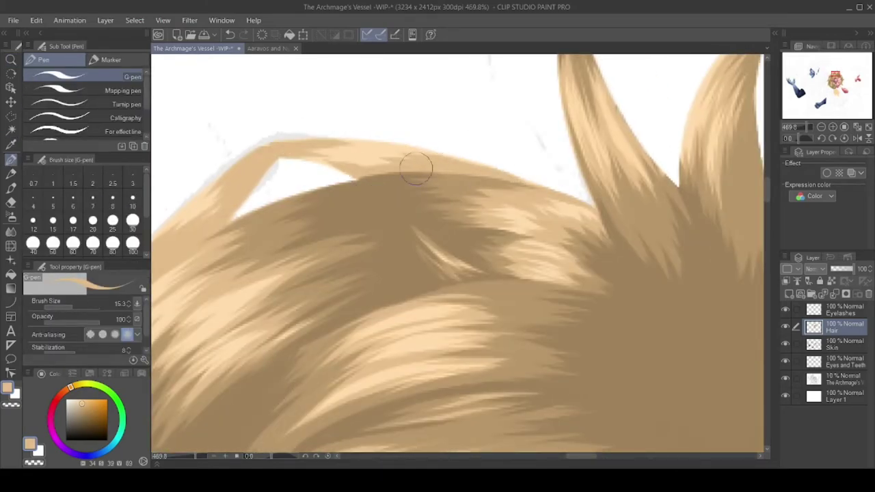
# - Deepen the curled flyaway strand and its arch over the crown with sampled mid-brown around the highlights
pyautogui.keyDown('ctrl'); pyautogui.keyDown('alt'); pyautogui.click(532, 210); pyautogui.keyUp('alt'); pyautogui.keyUp('ctrl')
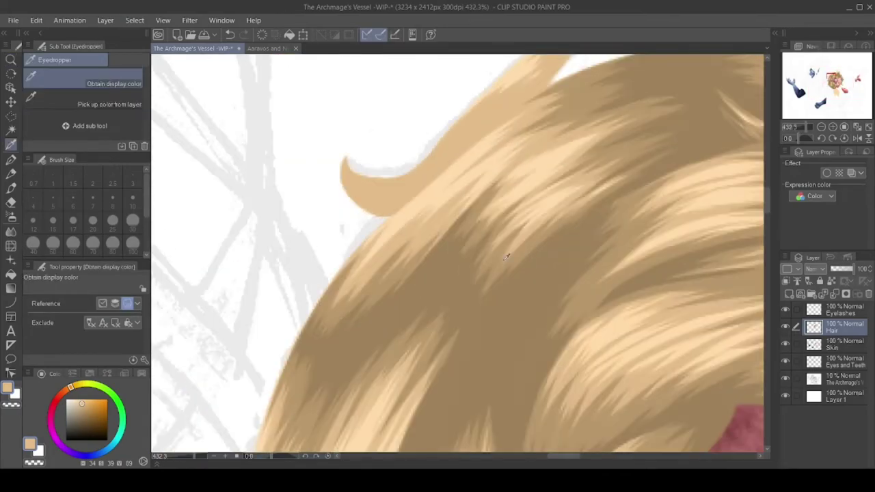
pyautogui.press('p')
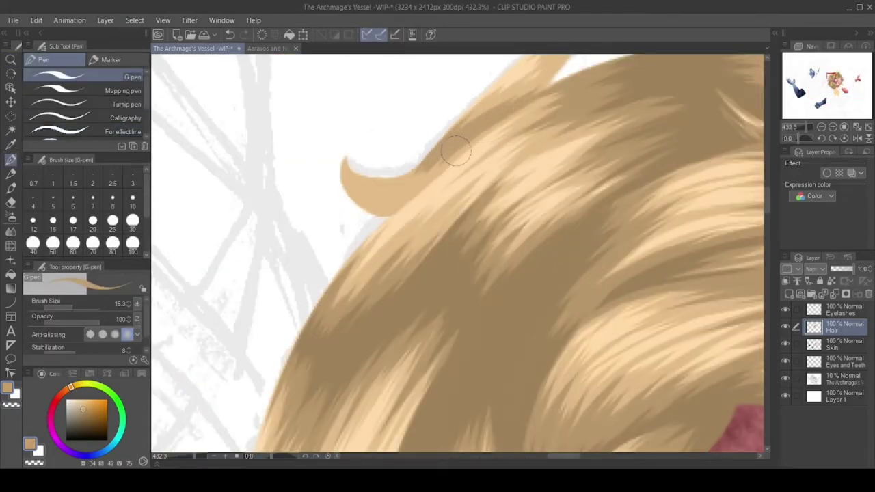
pyautogui.moveTo(356, 186); pyautogui.dragTo(352, 177)
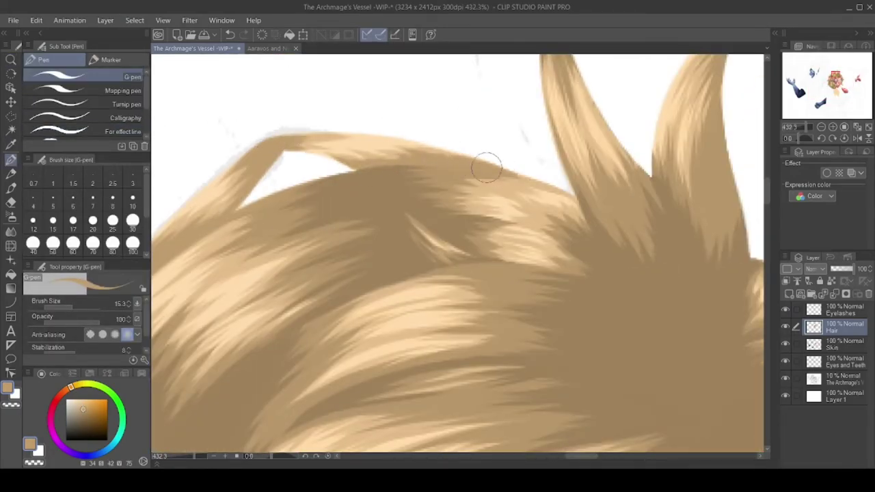
pyautogui.moveTo(372, 158); pyautogui.dragTo(342, 147)
pyautogui.moveTo(438, 145); pyautogui.dragTo(342, 140)
pyautogui.moveTo(397, 144); pyautogui.dragTo(259, 140)
# - Darken the ends of the flyaway arch above the crown with the sampled deepest brown
pyautogui.keyDown('alt'); pyautogui.click(328, 153); pyautogui.keyUp('alt')
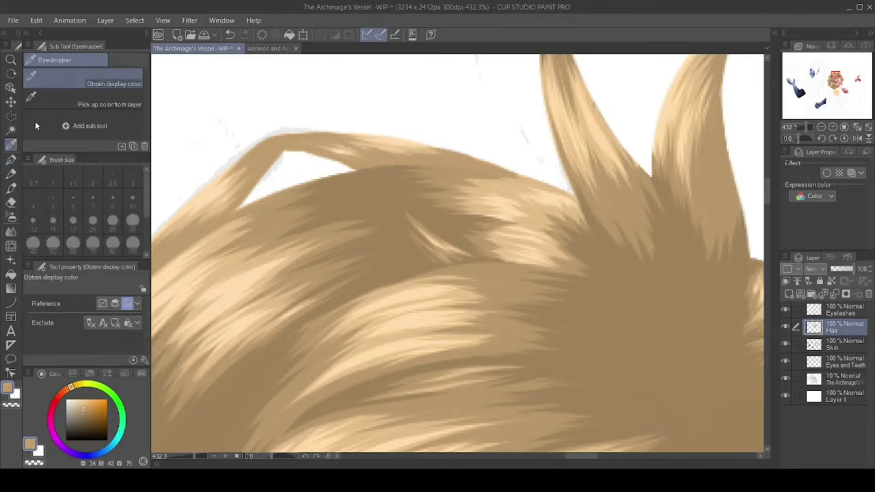
pyautogui.moveTo(492, 164); pyautogui.dragTo(405, 169)
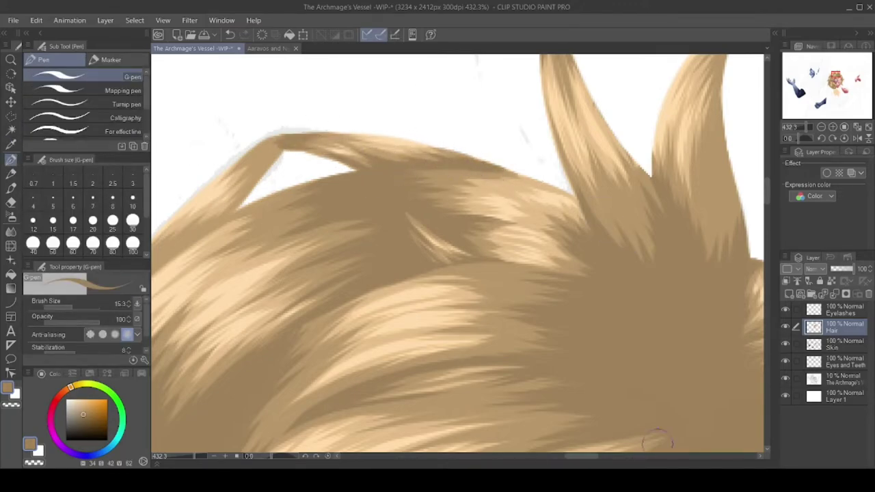
pyautogui.moveTo(560, 456); pyautogui.dragTo(551, 455)
pyautogui.hotkey('alt', 'space')
pyautogui.moveTo(217, 77); pyautogui.dragTo(490, 420)
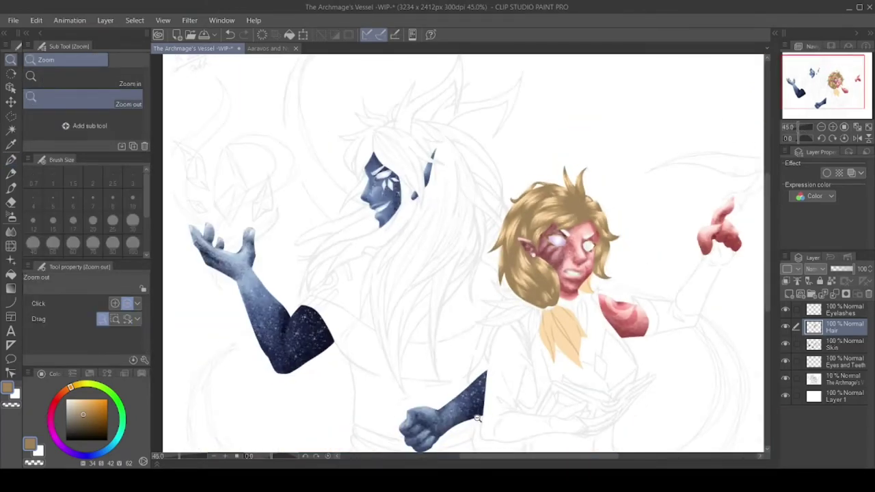
# - Shade the hair strand below the jaw with light tan and mid-brown, leaving a streaked highlight
pyautogui.moveTo(591, 273); pyautogui.dragTo(656, 273)
pyautogui.moveTo(533, 233)
pyautogui.mouseDown()
pyautogui.moveTo(534, 257)
pyautogui.moveTo(562, 230)
pyautogui.moveTo(544, 290)
pyautogui.moveTo(449, 356)
pyautogui.moveTo(587, 207)
pyautogui.moveTo(563, 220)
pyautogui.moveTo(540, 334)
pyautogui.moveTo(504, 367)
pyautogui.moveTo(563, 179)
pyautogui.moveTo(481, 377)
pyautogui.moveTo(499, 306)
pyautogui.moveTo(568, 399)
pyautogui.mouseUp()
pyautogui.keyDown('alt'); pyautogui.click(547, 328); pyautogui.keyUp('alt')
pyautogui.moveTo(547, 322)
pyautogui.mouseDown()
pyautogui.moveTo(536, 254)
pyautogui.moveTo(571, 226)
pyautogui.moveTo(451, 355)
pyautogui.mouseUp()
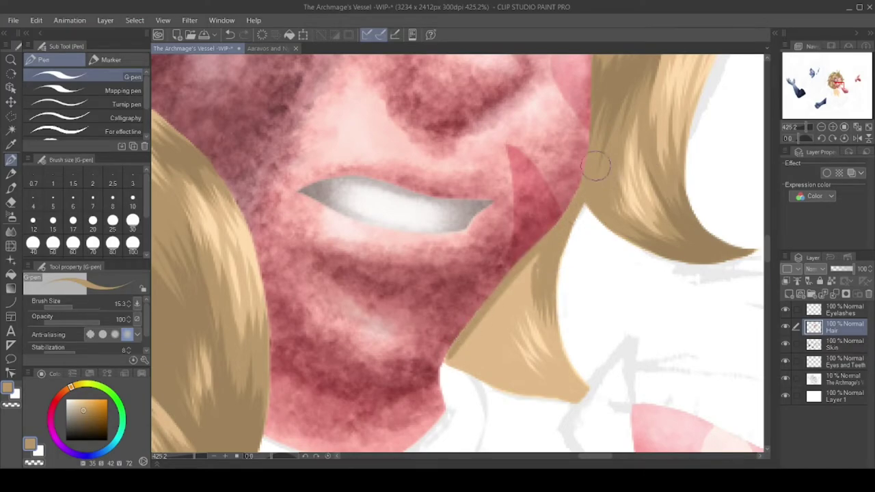
# - Undo the last strokes on the strand below the jaw and repaint its mid-brown shadows around a narrower highlight
pyautogui.keyDown('alt'); pyautogui.click(619, 262); pyautogui.keyUp('alt')
pyautogui.hotkey('ctrl', 'z')
pyautogui.hotkey('ctrl', 'z')
pyautogui.hotkey('ctrl', 'z')
pyautogui.hotkey('ctrl', 'z')
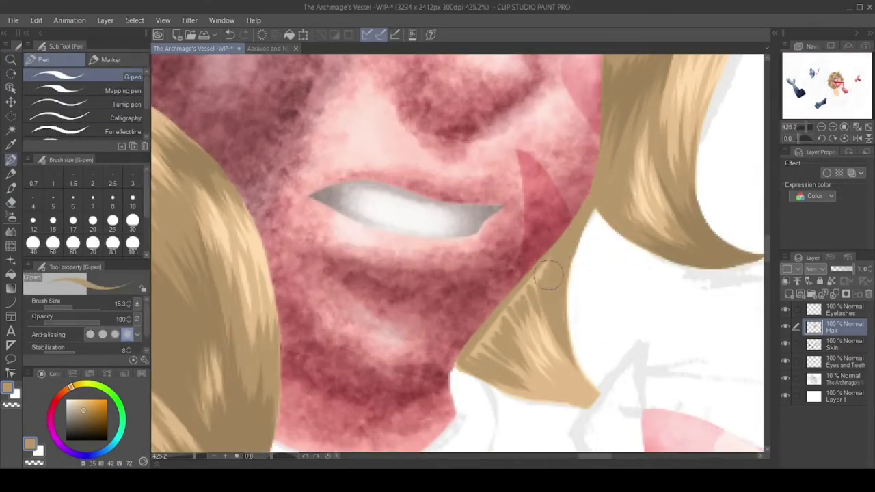
pyautogui.hotkey('ctrl', 'z')
pyautogui.hotkey('ctrl', 'z')
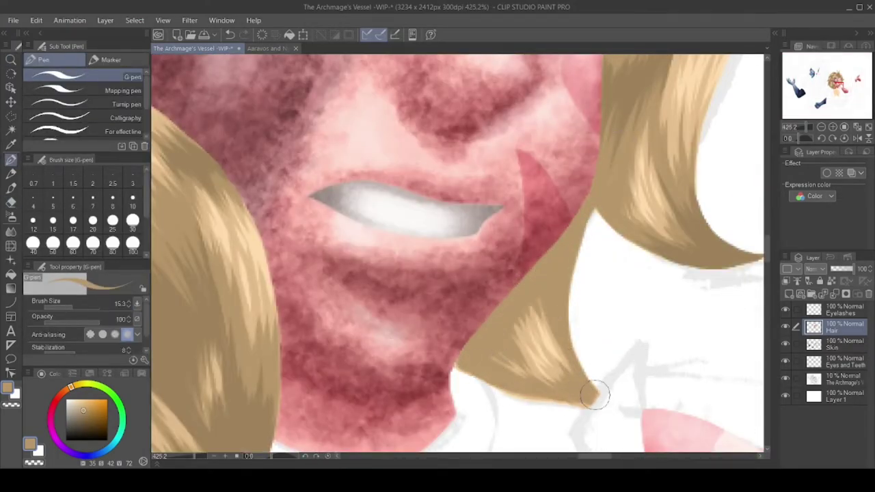
# - Darken the top and lower edges of the strand below the jaw with the deepest brown
pyautogui.moveTo(591, 199); pyautogui.dragTo(569, 227)
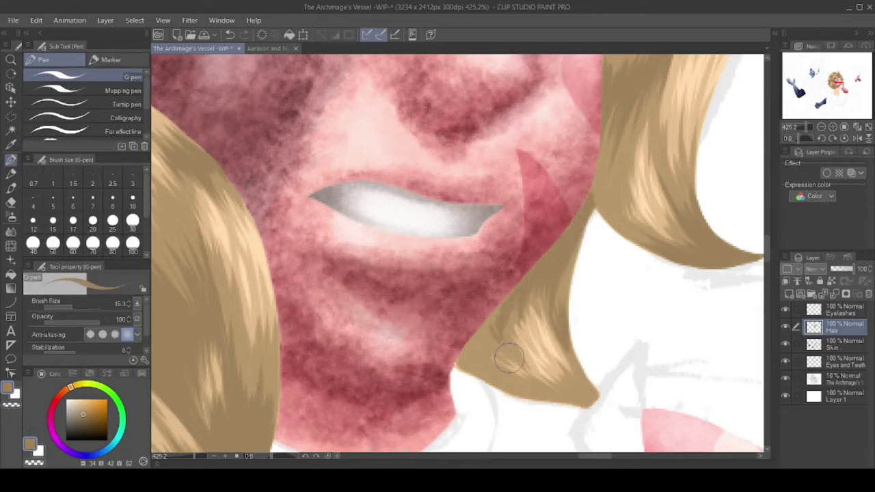
pyautogui.moveTo(482, 352)
pyautogui.mouseDown()
pyautogui.moveTo(544, 392)
pyautogui.moveTo(565, 394)
pyautogui.moveTo(581, 379)
pyautogui.mouseUp()
pyautogui.scroll(-5, 574, 369)
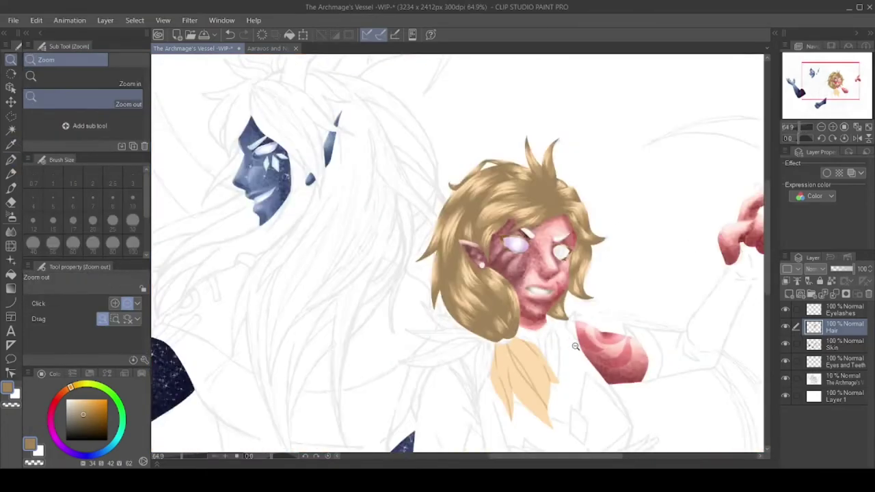
# - Refine the highlight streaks of the strand below the jaw with sampled deep brown and light tan
pyautogui.scroll(5, 263, 149)
pyautogui.keyDown('alt'); pyautogui.click(497, 304); pyautogui.keyUp('alt')
pyautogui.scroll(3, 509, 307)
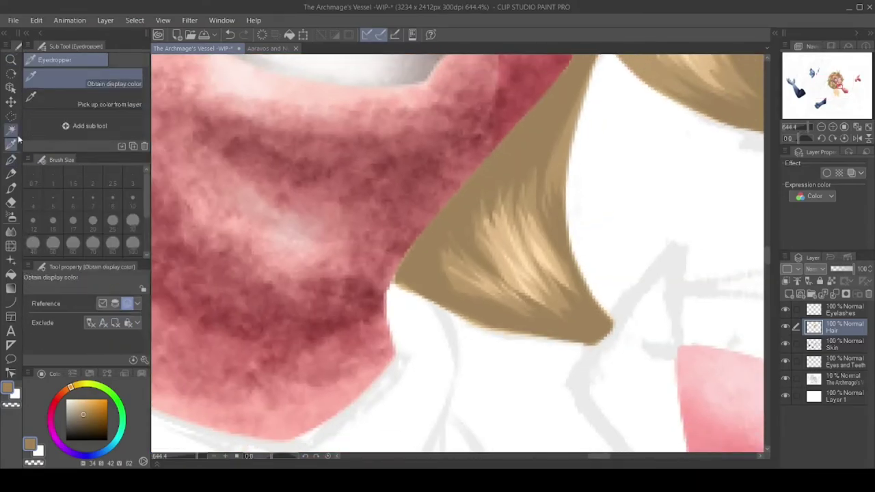
pyautogui.keyDown('alt'); pyautogui.click(525, 283); pyautogui.keyUp('alt')
pyautogui.scroll(-10, 573, 385)
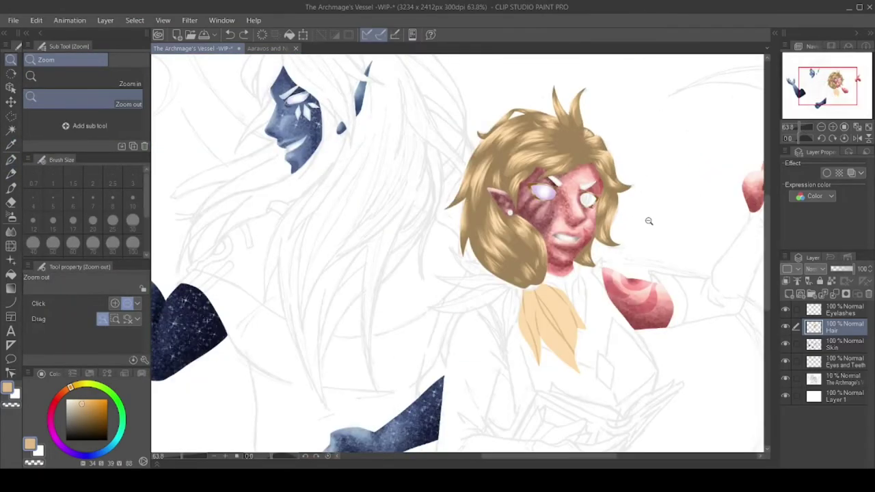
# - Lay light tan shading on the upper part of the ponytail's left lock, sampling colors from the shaded hair
pyautogui.scroll(5, 649, 221)
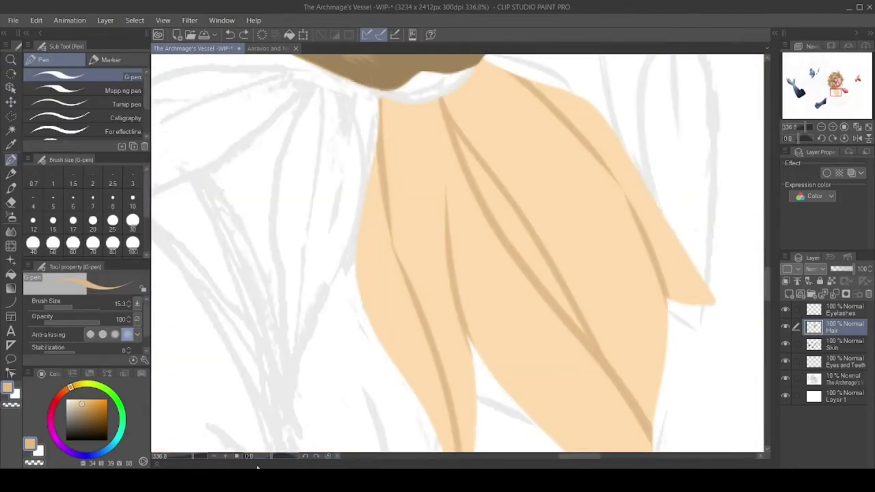
pyautogui.moveTo(397, 175)
pyautogui.mouseDown()
pyautogui.moveTo(414, 298)
pyautogui.moveTo(442, 345)
pyautogui.moveTo(428, 150)
pyautogui.moveTo(396, 93)
pyautogui.moveTo(428, 203)
pyautogui.moveTo(431, 119)
pyautogui.moveTo(410, 173)
pyautogui.moveTo(436, 231)
pyautogui.moveTo(401, 271)
pyautogui.mouseUp()
pyautogui.click(11, 144)
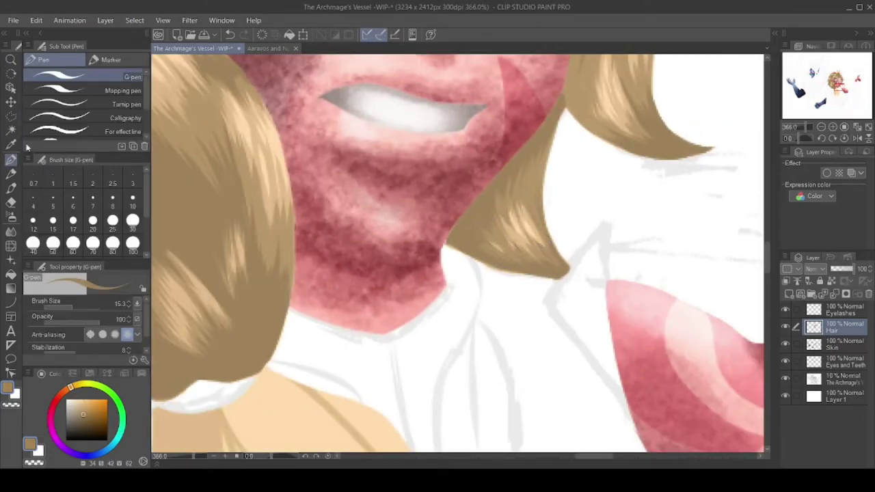
pyautogui.scroll(3, 527, 176)
pyautogui.click(11, 144)
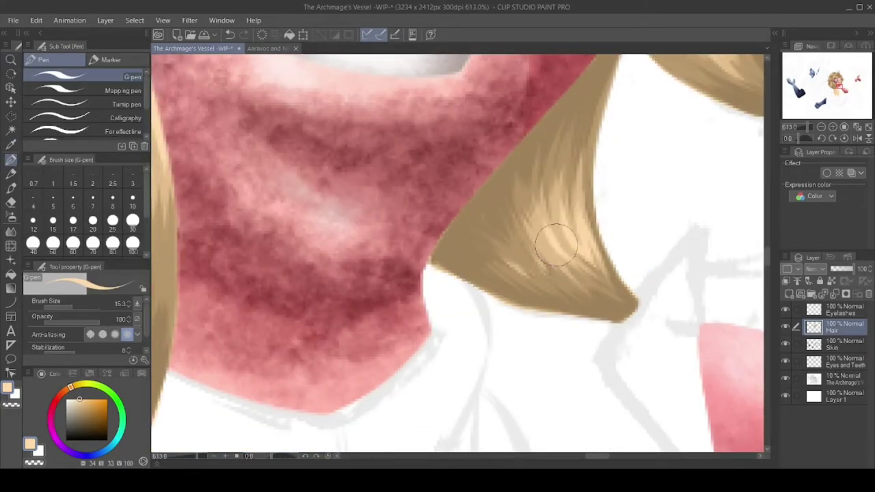
pyautogui.click(11, 60)
pyautogui.scroll(-5, 458, 253)
pyautogui.scroll(5, 650, 399)
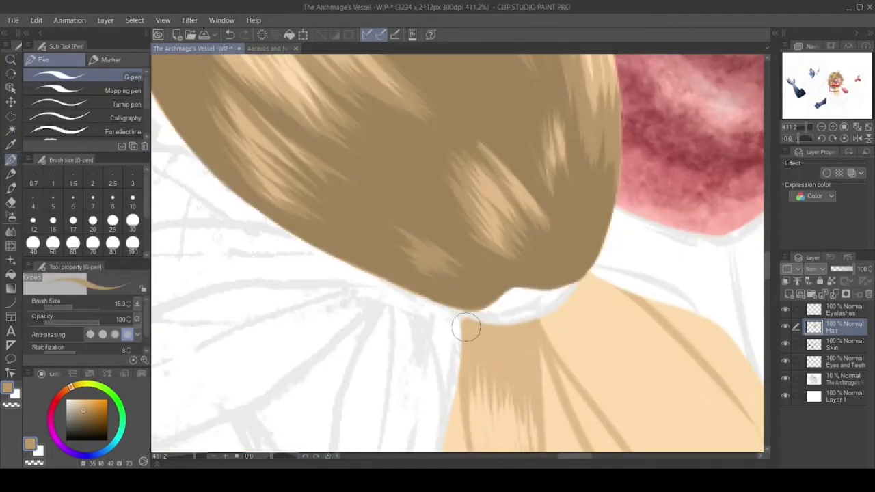
# - Layer mid-brown shadows and fine streaks over the upper part of the ponytail's left lock below the hair tie
pyautogui.moveTo(464, 328)
pyautogui.mouseDown()
pyautogui.moveTo(499, 343)
pyautogui.moveTo(530, 323)
pyautogui.moveTo(494, 332)
pyautogui.moveTo(528, 340)
pyautogui.mouseUp()
pyautogui.scroll(-5, 528, 340)
pyautogui.moveTo(543, 205)
pyautogui.mouseDown()
pyautogui.moveTo(532, 359)
pyautogui.moveTo(566, 370)
pyautogui.moveTo(545, 259)
pyautogui.moveTo(523, 252)
pyautogui.moveTo(520, 358)
pyautogui.mouseUp()
pyautogui.scroll(-3, 519, 358)
pyautogui.moveTo(565, 424)
pyautogui.mouseDown()
pyautogui.moveTo(567, 299)
pyautogui.moveTo(559, 414)
pyautogui.mouseUp()
pyautogui.scroll(5, 615, 316)
pyautogui.keyDown('alt'); pyautogui.click(544, 256); pyautogui.keyUp('alt')
pyautogui.moveTo(523, 231)
pyautogui.mouseDown()
pyautogui.moveTo(536, 328)
pyautogui.moveTo(503, 256)
pyautogui.moveTo(478, 294)
pyautogui.mouseUp()
pyautogui.keyDown('ctrl'); pyautogui.keyDown('alt'); pyautogui.click(503, 254); pyautogui.keyUp('alt'); pyautogui.keyUp('ctrl')
pyautogui.keyDown('ctrl'); pyautogui.keyDown('alt'); pyautogui.click(545, 219); pyautogui.keyUp('alt'); pyautogui.keyUp('ctrl')
pyautogui.scroll(5, 545, 219)
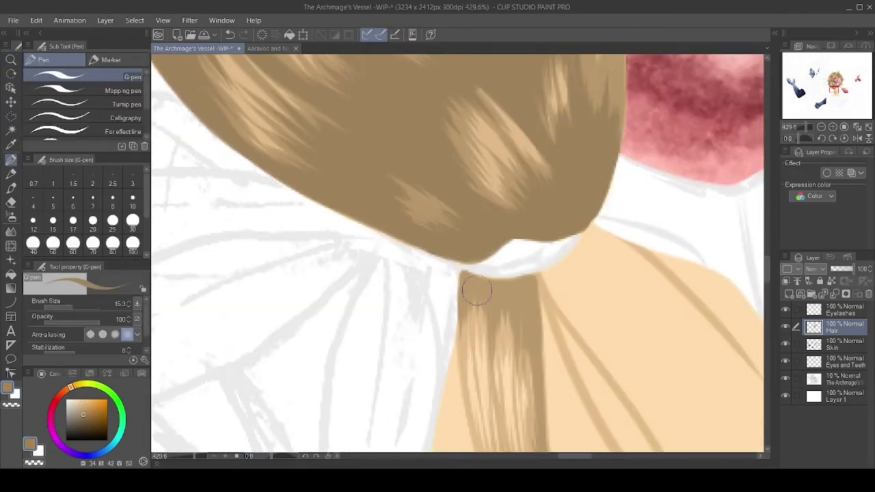
# - Deepen the right edge and top of the ponytail's left lock with dark brown and streak its bulging outer side
pyautogui.scroll(-3, 476, 279)
pyautogui.moveTo(529, 295); pyautogui.dragTo(566, 429)
pyautogui.scroll(-3, 517, 141)
pyautogui.moveTo(541, 140); pyautogui.dragTo(573, 348)
pyautogui.scroll(3, 611, 384)
pyautogui.moveTo(458, 145); pyautogui.dragTo(432, 287)
pyautogui.moveTo(471, 106); pyautogui.dragTo(442, 301)
pyautogui.moveTo(509, 239); pyautogui.dragTo(472, 362)
pyautogui.moveTo(451, 383); pyautogui.dragTo(439, 290)
pyautogui.scroll(-3, 439, 289)
pyautogui.moveTo(484, 219); pyautogui.dragTo(543, 401)
pyautogui.scroll(-5, 433, 283)
pyautogui.scroll(-2, 650, 170)
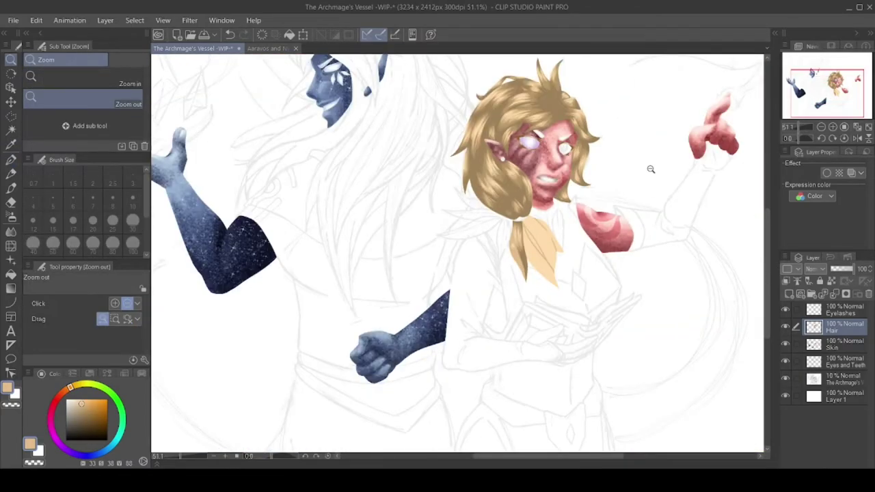
# - Darken the lower half, tip and top edge of the ponytail's left lock with mid-brown and sampled deep brown
pyautogui.scroll(5, 554, 322)
pyautogui.moveTo(441, 346); pyautogui.dragTo(386, 267)
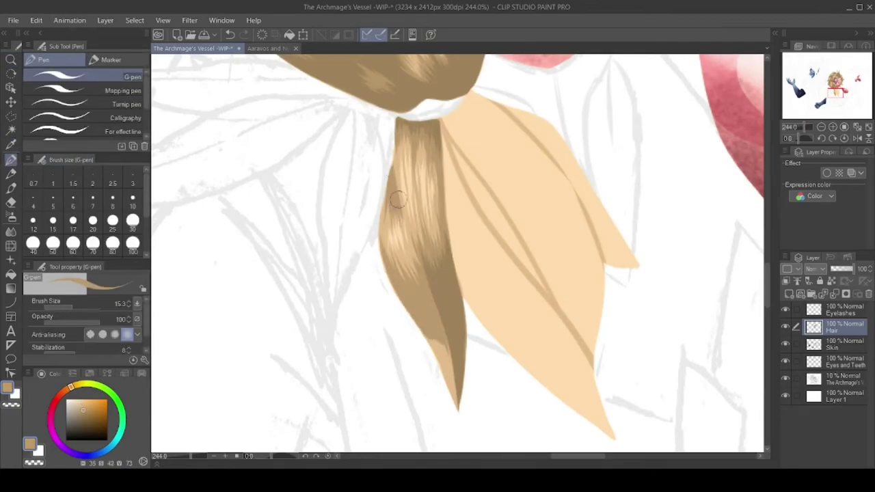
pyautogui.scroll(3, 454, 348)
pyautogui.scroll(-2, 451, 335)
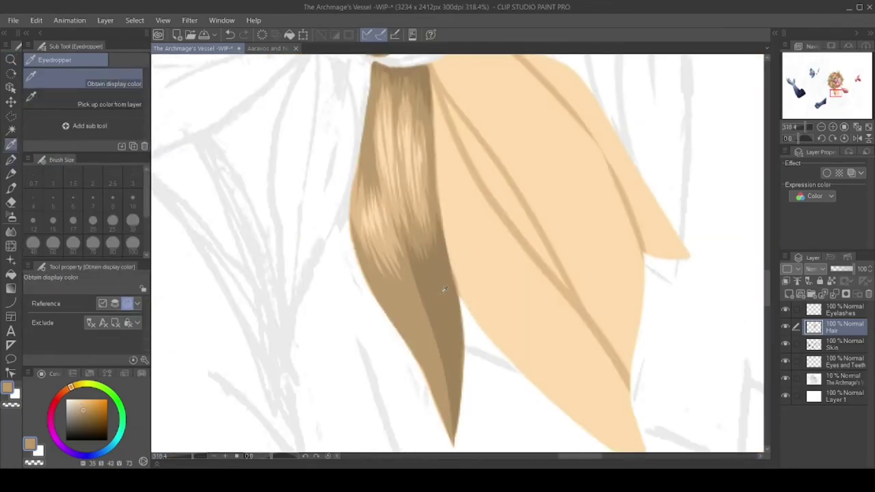
pyautogui.moveTo(380, 283); pyautogui.dragTo(451, 433)
pyautogui.scroll(2, 410, 287)
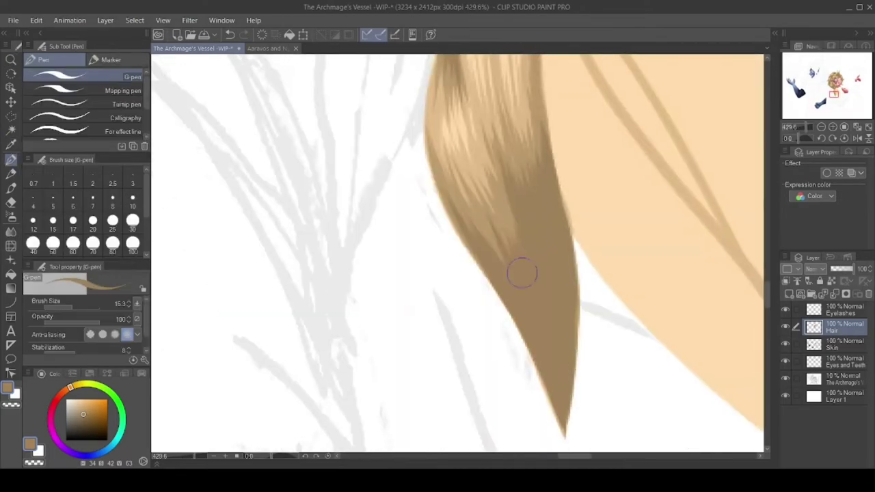
pyautogui.moveTo(462, 171); pyautogui.dragTo(586, 253)
pyautogui.scroll(2, 453, 267)
pyautogui.keyDown('alt'); pyautogui.click(453, 266); pyautogui.keyUp('alt')
pyautogui.moveTo(453, 263); pyautogui.dragTo(454, 150)
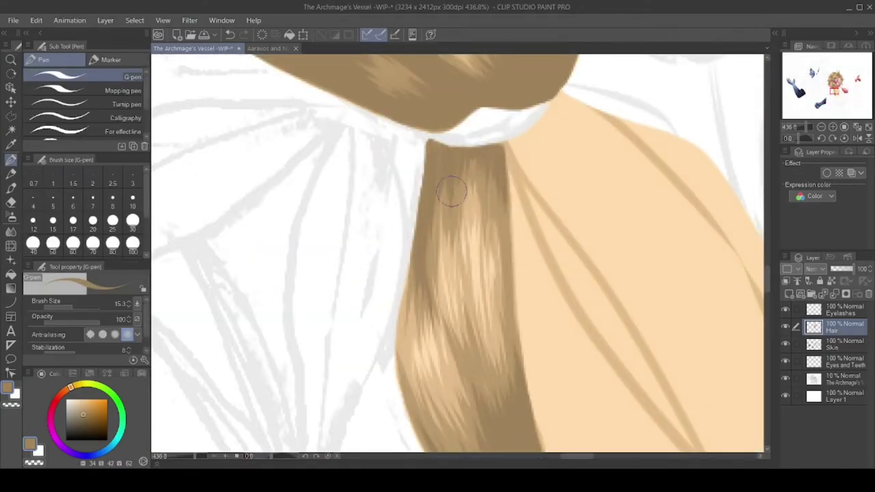
pyautogui.moveTo(619, 226); pyautogui.dragTo(694, 286)
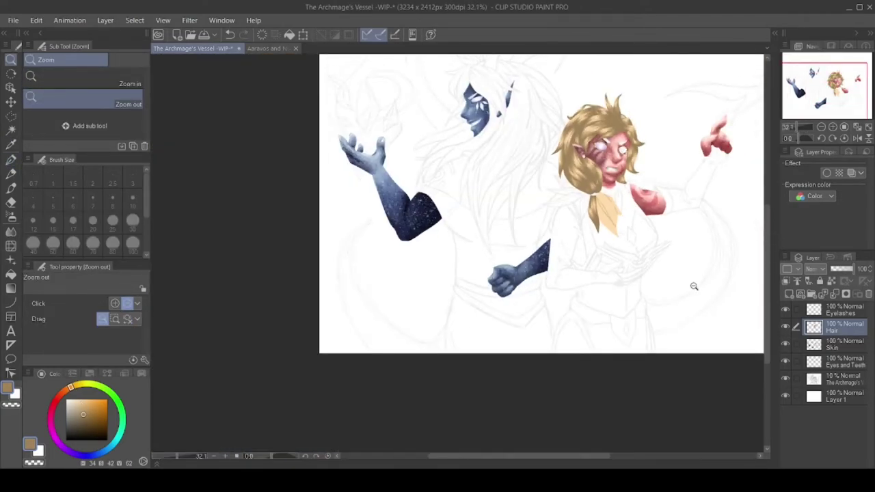
# - Shade the ponytail's middle lock down to its tip with light tan, leaving a streaked highlight at its center
pyautogui.scroll(5, 598, 201)
pyautogui.press('p')
pyautogui.moveTo(540, 301); pyautogui.dragTo(482, 181)
pyautogui.moveTo(533, 338); pyautogui.dragTo(478, 239)
pyautogui.moveTo(506, 280); pyautogui.dragTo(467, 113)
pyautogui.moveTo(513, 276)
pyautogui.mouseDown()
pyautogui.moveTo(581, 348)
pyautogui.moveTo(522, 253)
pyautogui.mouseUp()
pyautogui.moveTo(544, 334); pyautogui.dragTo(599, 400)
pyautogui.moveTo(571, 336); pyautogui.dragTo(633, 422)
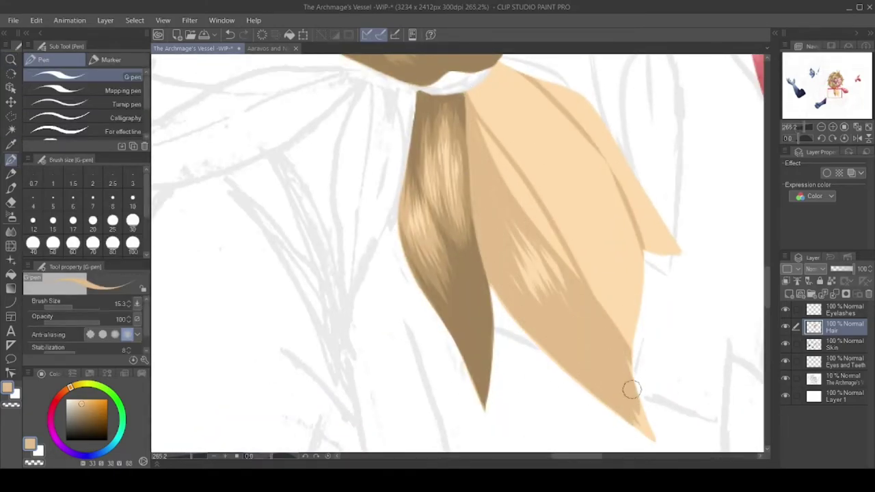
pyautogui.moveTo(619, 348); pyautogui.dragTo(653, 438)
# - Add sampled mid-brown shadows around the highlight of the ponytail's middle lock, from its root to its tip
pyautogui.keyDown('alt'); pyautogui.click(540, 280); pyautogui.keyUp('alt')
pyautogui.moveTo(540, 274); pyautogui.dragTo(481, 144)
pyautogui.moveTo(506, 287); pyautogui.dragTo(482, 178)
pyautogui.moveTo(509, 290); pyautogui.dragTo(595, 372)
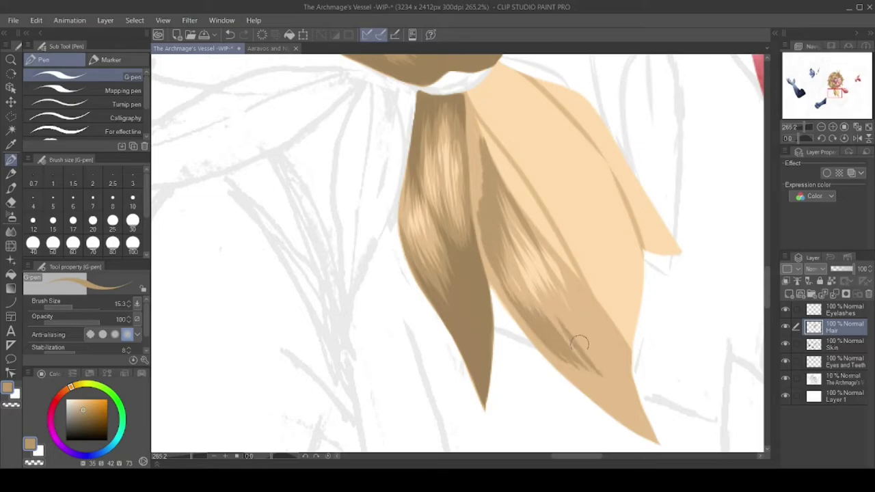
pyautogui.moveTo(567, 294); pyautogui.dragTo(618, 382)
pyautogui.moveTo(588, 287); pyautogui.dragTo(610, 330)
pyautogui.moveTo(635, 414)
pyautogui.mouseDown()
pyautogui.moveTo(530, 331)
pyautogui.moveTo(468, 150)
pyautogui.mouseUp()
pyautogui.scroll(-5, 566, 267)
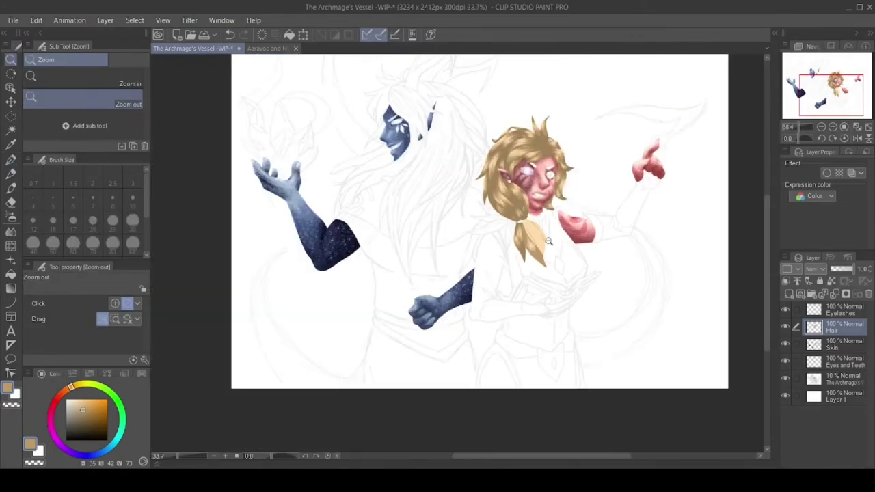
# - Darken the root, upper edge and tip of the ponytail's middle lock with the deepest brown
pyautogui.scroll(6, 567, 278)
pyautogui.moveTo(376, 232); pyautogui.dragTo(362, 109)
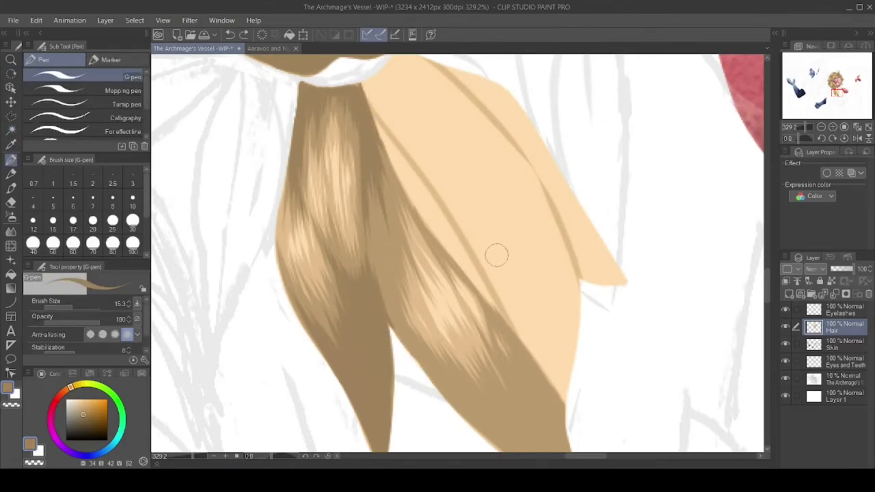
pyautogui.moveTo(431, 243); pyautogui.dragTo(537, 383)
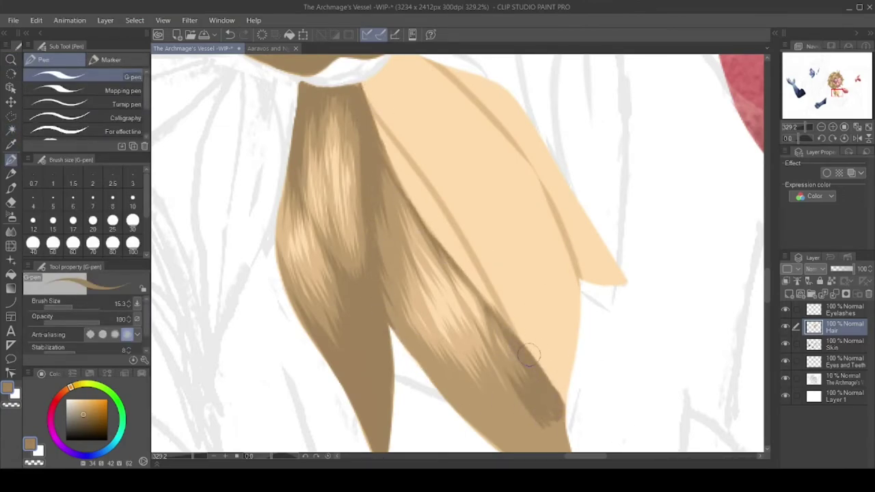
pyautogui.moveTo(619, 417); pyautogui.dragTo(618, 239)
pyautogui.moveTo(437, 188); pyautogui.dragTo(551, 285)
pyautogui.moveTo(509, 181)
pyautogui.mouseDown()
pyautogui.moveTo(600, 346)
pyautogui.moveTo(389, 147)
pyautogui.mouseUp()
pyautogui.moveTo(402, 274); pyautogui.dragTo(414, 352)
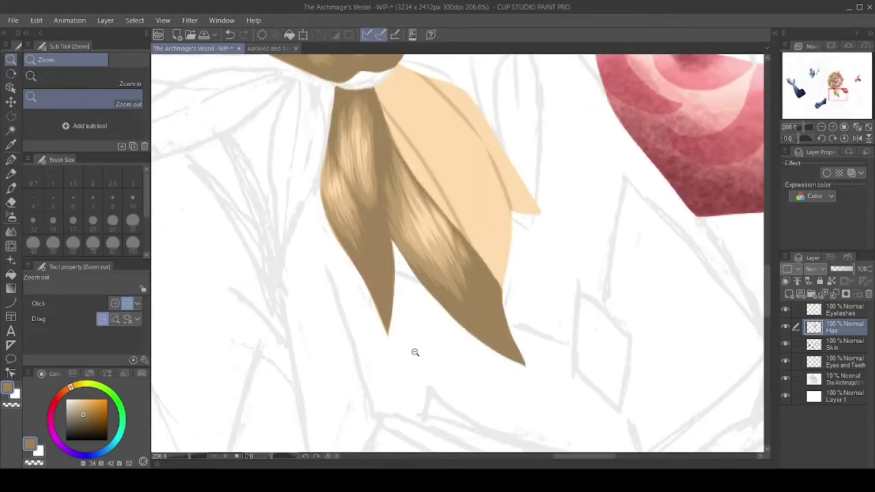
# - Refine the upper edge and highlight borders of the ponytail's middle lock with deep brown streaks
pyautogui.scroll(3, 414, 352)
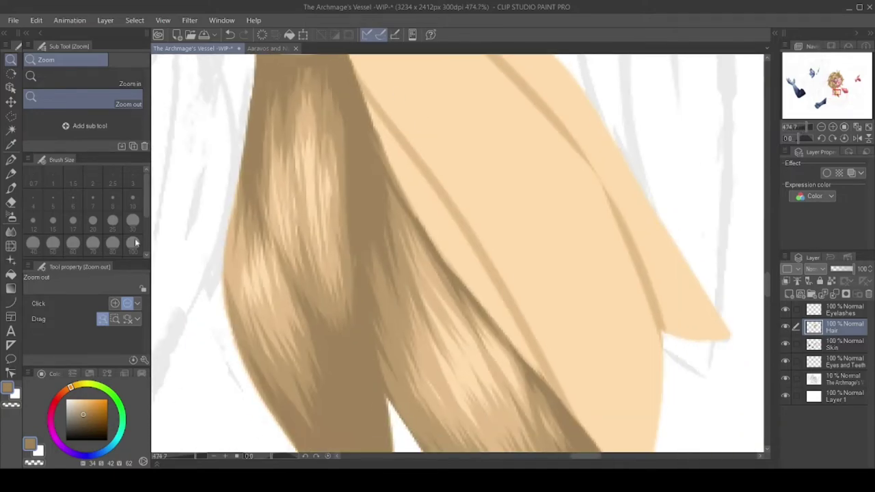
pyautogui.press('p')
pyautogui.moveTo(439, 244)
pyautogui.mouseDown()
pyautogui.moveTo(540, 355)
pyautogui.moveTo(560, 403)
pyautogui.mouseUp()
pyautogui.scroll(-1, 363, 165)
pyautogui.moveTo(363, 165)
pyautogui.mouseDown()
pyautogui.moveTo(451, 307)
pyautogui.moveTo(417, 273)
pyautogui.moveTo(471, 338)
pyautogui.mouseUp()
pyautogui.scroll(-2, 423, 205)
pyautogui.moveTo(431, 137)
pyautogui.mouseDown()
pyautogui.moveTo(487, 172)
pyautogui.moveTo(533, 267)
pyautogui.mouseUp()
pyautogui.moveTo(492, 102)
pyautogui.mouseDown()
pyautogui.moveTo(455, 148)
pyautogui.moveTo(481, 205)
pyautogui.mouseUp()
pyautogui.moveTo(410, 79); pyautogui.dragTo(479, 205)
pyautogui.moveTo(464, 137); pyautogui.dragTo(559, 230)
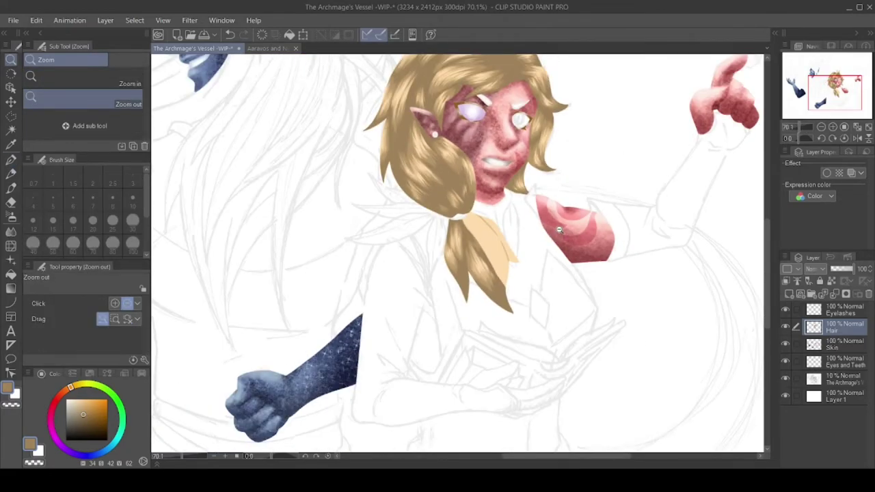
# - Streak light tan shading across the middle of the ponytail's right lock, leaving pale highlights between strokes
pyautogui.scroll(5, 559, 230)
pyautogui.press('p')
pyautogui.moveTo(419, 111); pyautogui.dragTo(472, 235)
pyautogui.moveTo(423, 178); pyautogui.dragTo(488, 289)
pyautogui.moveTo(465, 171); pyautogui.dragTo(520, 300)
pyautogui.moveTo(488, 195); pyautogui.dragTo(529, 269)
pyautogui.moveTo(467, 134); pyautogui.dragTo(496, 209)
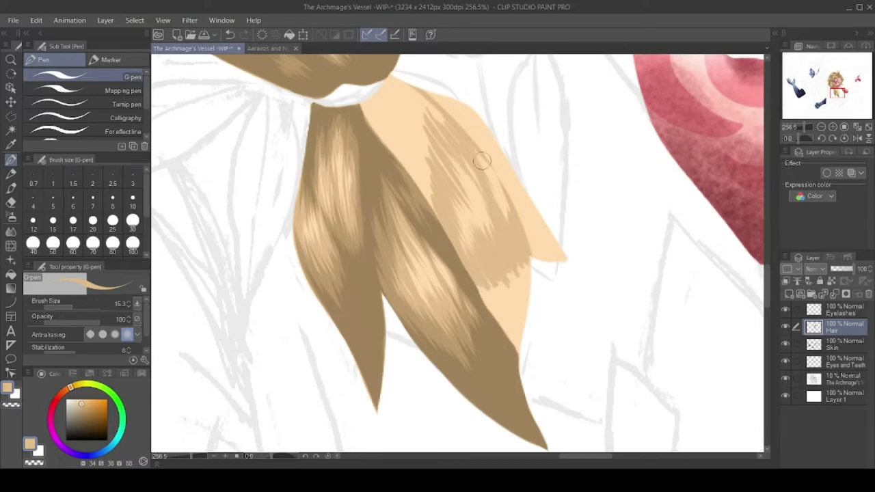
pyautogui.moveTo(445, 158); pyautogui.dragTo(487, 236)
# - Extend the light tan shading to the lower end and root of the ponytail's right lock
pyautogui.moveTo(527, 267); pyautogui.dragTo(521, 329)
pyautogui.moveTo(520, 287); pyautogui.dragTo(490, 359)
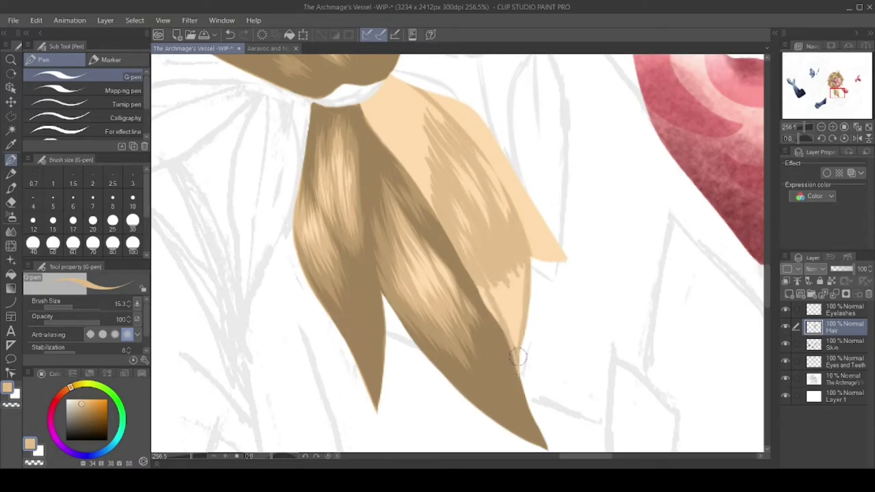
pyautogui.moveTo(521, 265); pyautogui.dragTo(493, 343)
pyautogui.scroll(-3, 620, 429)
pyautogui.moveTo(410, 300); pyautogui.dragTo(382, 383)
pyautogui.moveTo(396, 267); pyautogui.dragTo(376, 293)
pyautogui.scroll(-4, 424, 273)
pyautogui.scroll(-2, 515, 222)
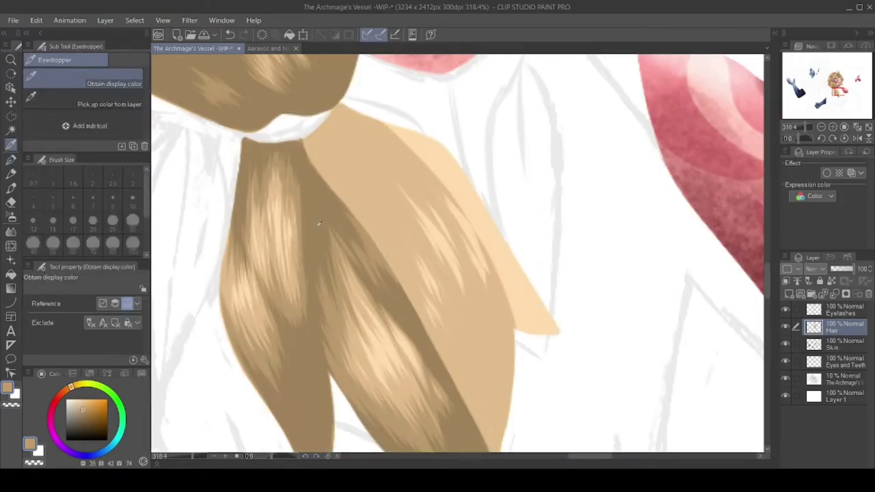
# - Paint mid-brown shadows at the root and lower end of the ponytail's right lock around the streaked highlight
pyautogui.moveTo(410, 123); pyautogui.dragTo(348, 253)
pyautogui.moveTo(417, 151); pyautogui.dragTo(345, 280)
pyautogui.moveTo(383, 143); pyautogui.dragTo(315, 267)
pyautogui.moveTo(335, 112)
pyautogui.mouseDown()
pyautogui.moveTo(316, 164)
pyautogui.moveTo(313, 150)
pyautogui.mouseUp()
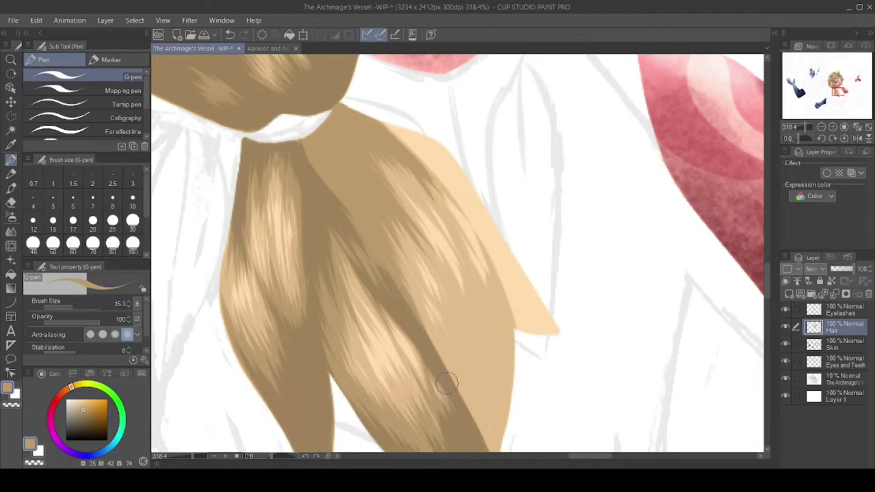
pyautogui.moveTo(473, 327); pyautogui.dragTo(453, 413)
pyautogui.moveTo(487, 298)
pyautogui.mouseDown()
pyautogui.moveTo(477, 370)
pyautogui.moveTo(493, 396)
pyautogui.mouseUp()
pyautogui.moveTo(505, 356); pyautogui.dragTo(502, 437)
pyautogui.moveTo(472, 263); pyautogui.dragTo(472, 339)
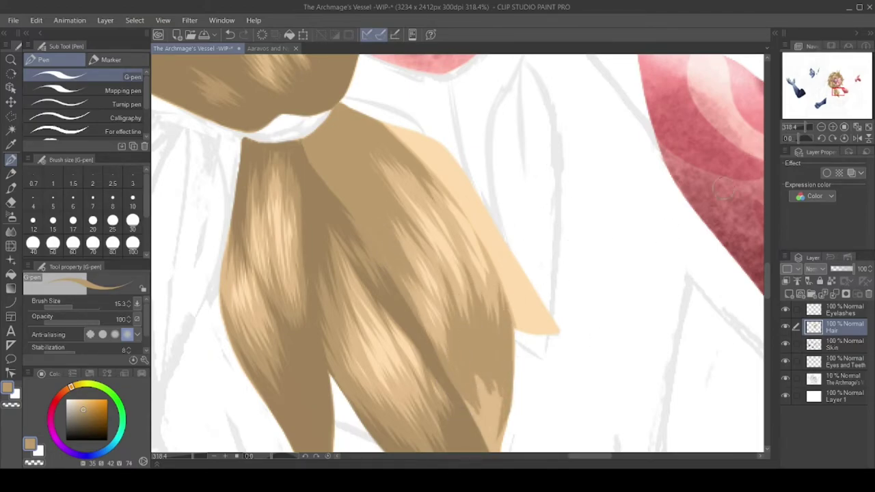
# - Darken the lower end and root of the ponytail's right lock with the deepest brown
pyautogui.scroll(-3, 623, 259)
pyautogui.moveTo(505, 264); pyautogui.dragTo(478, 352)
pyautogui.moveTo(479, 253); pyautogui.dragTo(457, 318)
pyautogui.moveTo(499, 215)
pyautogui.mouseDown()
pyautogui.moveTo(472, 341)
pyautogui.moveTo(503, 369)
pyautogui.mouseUp()
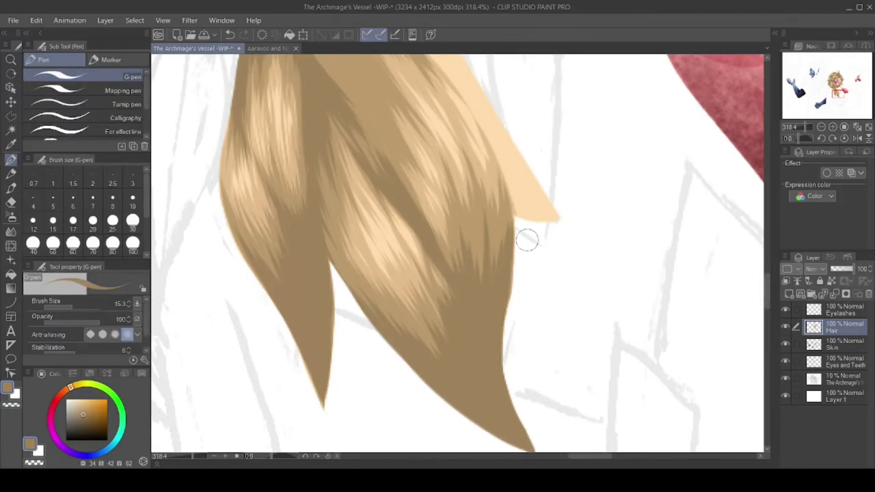
pyautogui.scroll(5, 659, 296)
pyautogui.press('e')
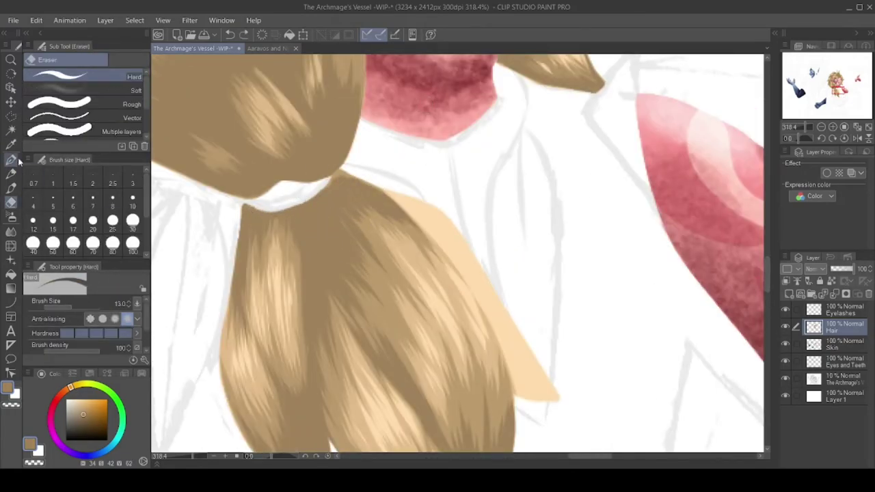
pyautogui.click(15, 175)
pyautogui.scroll(-5, 605, 251)
# - Shade the ponytail's outermost right sliver with light tan and mid-brown from the hair tie down to its tip
pyautogui.scroll(6, 513, 312)
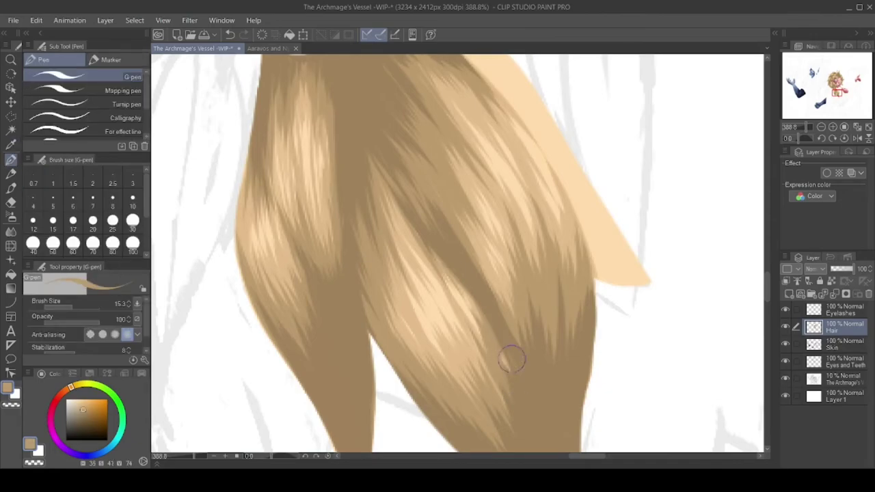
pyautogui.scroll(-5, 463, 307)
pyautogui.scroll(6, 463, 306)
pyautogui.moveTo(506, 103); pyautogui.dragTo(547, 205)
pyautogui.moveTo(568, 233); pyautogui.dragTo(602, 297)
pyautogui.moveTo(579, 254); pyautogui.dragTo(602, 348)
pyautogui.scroll(5, 492, 292)
pyautogui.moveTo(431, 249); pyautogui.dragTo(513, 299)
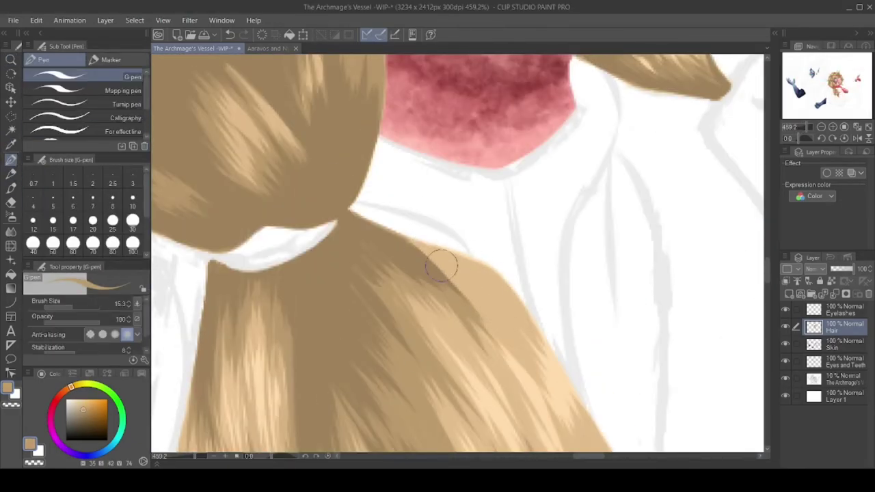
pyautogui.moveTo(416, 214); pyautogui.dragTo(505, 294)
pyautogui.moveTo(437, 246); pyautogui.dragTo(629, 434)
pyautogui.scroll(-3, 545, 344)
pyautogui.moveTo(602, 352); pyautogui.dragTo(642, 445)
pyautogui.scroll(-3, 628, 410)
# - Darken the tip and root of the ponytail's outermost right sliver with deep brown strokes
pyautogui.click(11, 202)
pyautogui.press('p')
pyautogui.moveTo(595, 195)
pyautogui.mouseDown()
pyautogui.moveTo(646, 284)
pyautogui.moveTo(684, 321)
pyautogui.mouseUp()
pyautogui.moveTo(588, 264); pyautogui.dragTo(676, 318)
pyautogui.moveTo(581, 287); pyautogui.dragTo(663, 311)
pyautogui.moveTo(594, 260); pyautogui.dragTo(673, 318)
pyautogui.moveTo(595, 236); pyautogui.dragTo(670, 316)
pyautogui.scroll(5, 615, 273)
pyautogui.moveTo(410, 154)
pyautogui.mouseDown()
pyautogui.moveTo(519, 207)
pyautogui.moveTo(485, 236)
pyautogui.mouseUp()
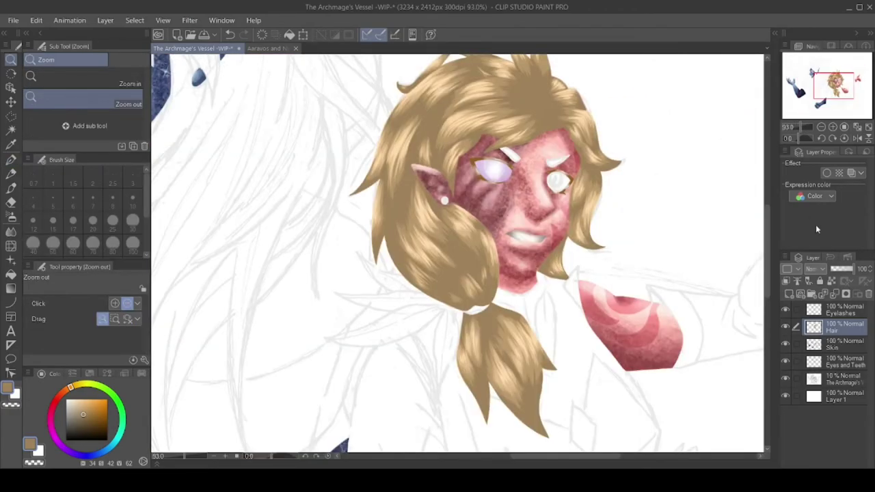
# - Draw thin light tan flyaway strands over the fringe with the Mapping pen inside the hair selection, then deselect
pyautogui.scroll(3, 308, 236)
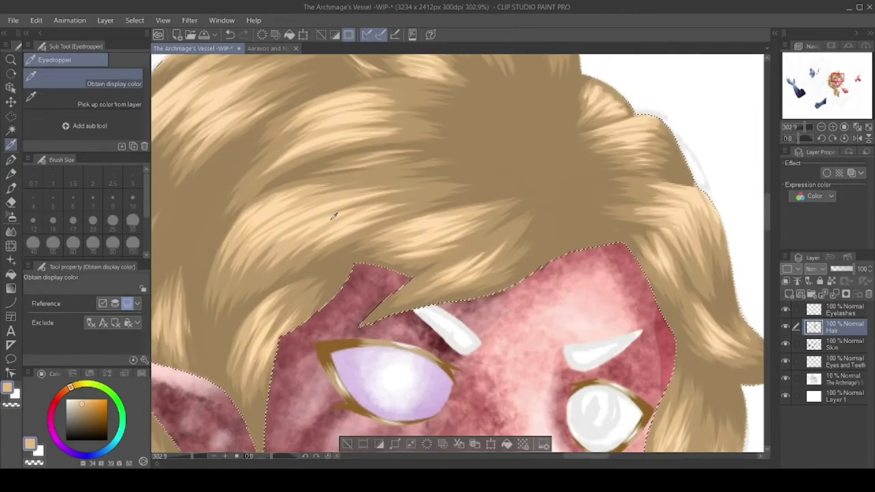
pyautogui.press('p')
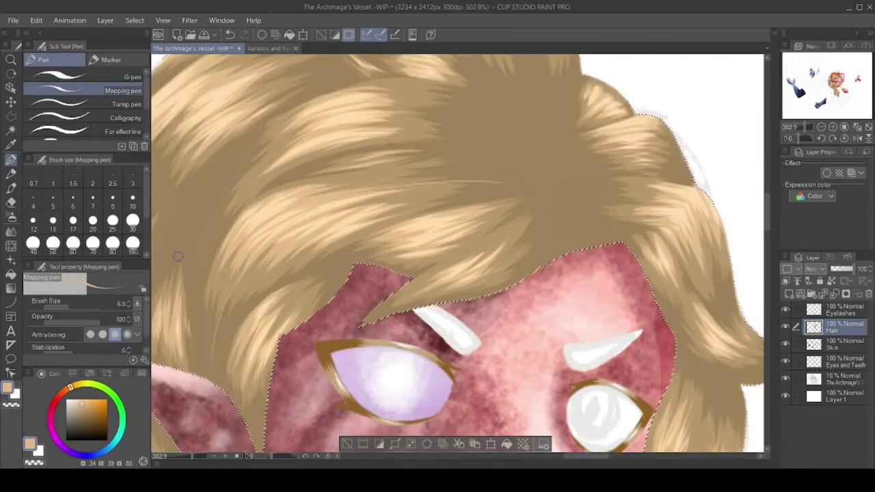
pyautogui.hotkey('ctrl', 'z')
pyautogui.moveTo(506, 182); pyautogui.dragTo(395, 169)
pyautogui.moveTo(555, 201); pyautogui.dragTo(540, 269)
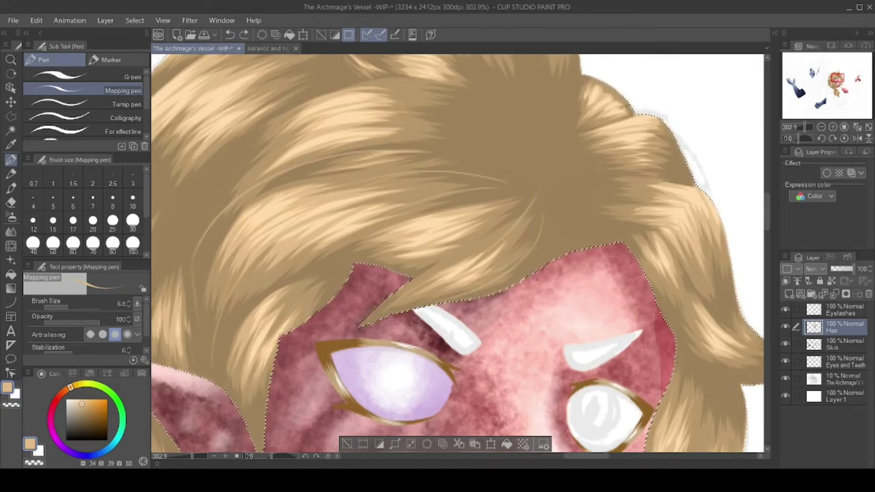
pyautogui.hotkey('ctrl', 'd')
# - Try thin light stray strands across the fringe with the Mapping pen, undo them, and test the For effect line pen instead
pyautogui.scroll(-3, 478, 259)
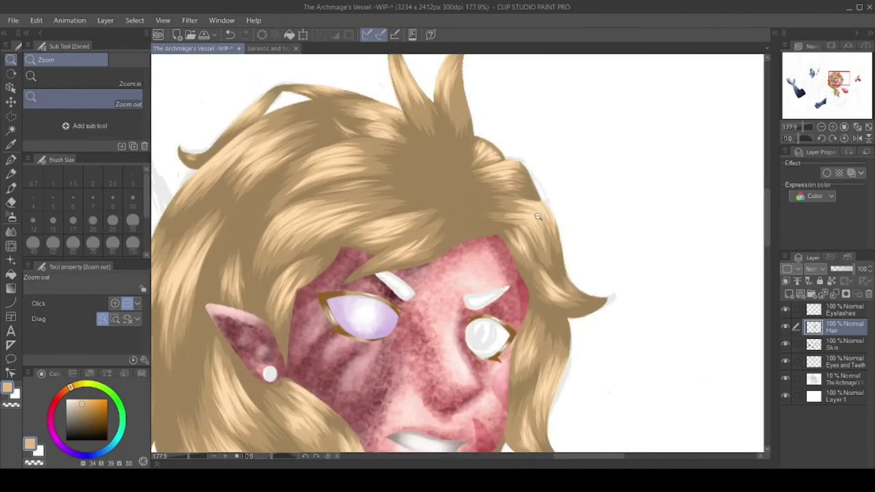
pyautogui.moveTo(371, 272); pyautogui.dragTo(457, 256)
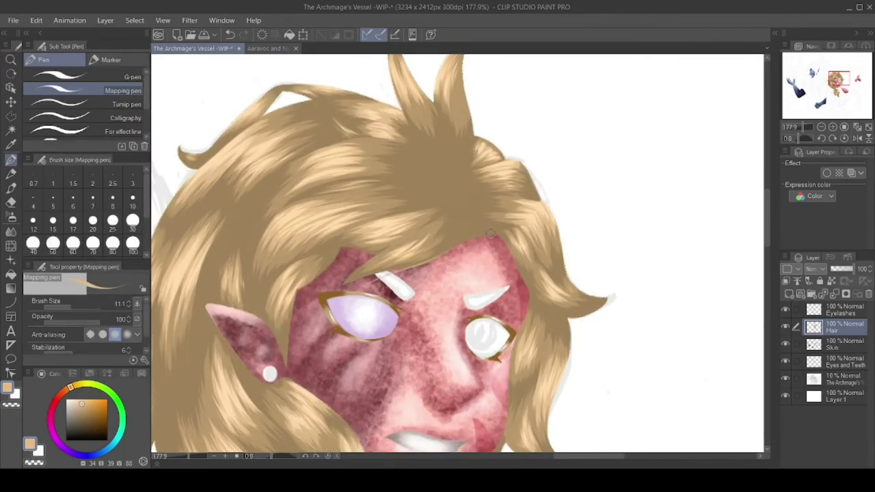
pyautogui.scroll(2, 498, 190)
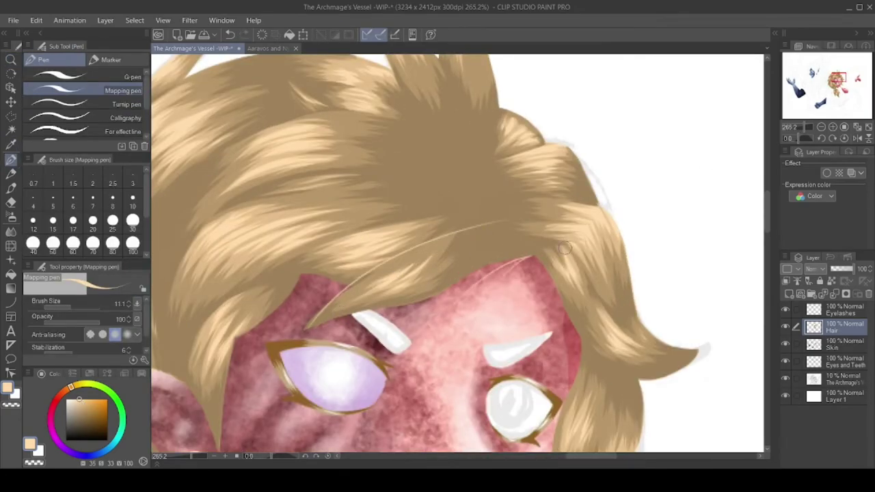
pyautogui.click(68, 131)
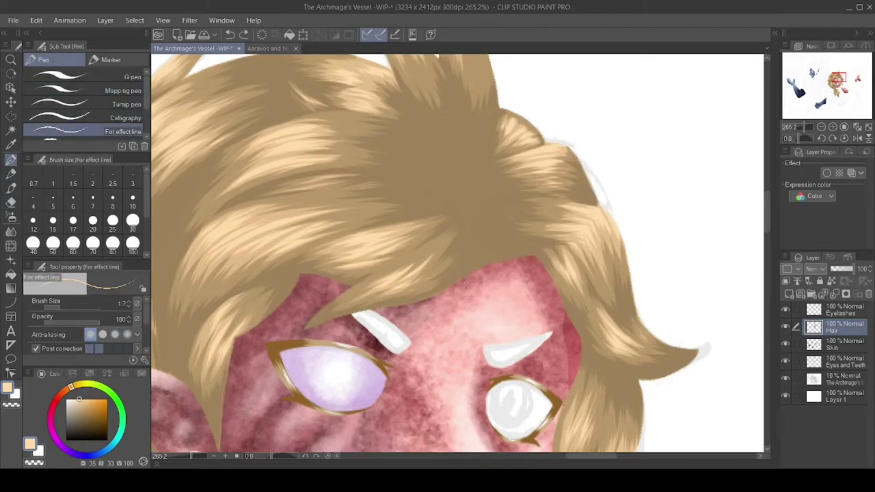
pyautogui.hotkey('ctrl', 'z')
pyautogui.moveTo(301, 304); pyautogui.dragTo(469, 217)
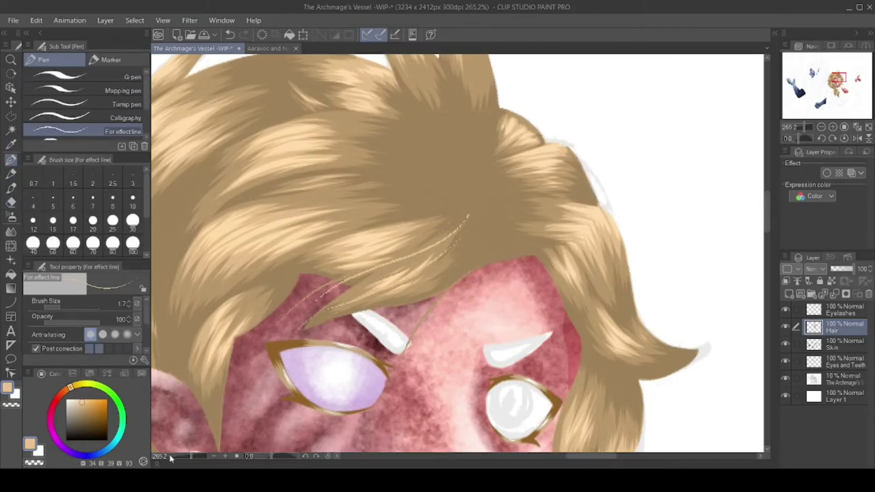
# - Draw thin light tan and brown stray strands from the parting over the fringe and forehead with the Real G-Pen at size 4.2
pyautogui.scroll(-3, 248, 411)
pyautogui.scroll(4, 410, 239)
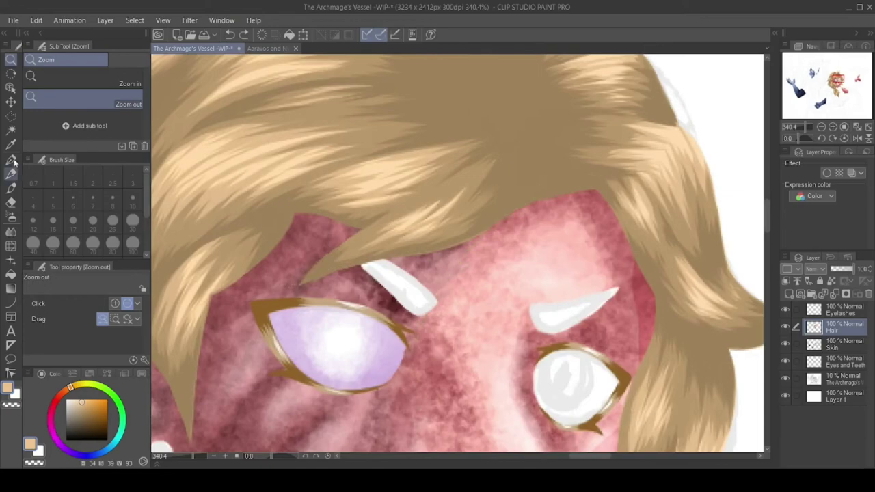
pyautogui.scroll(-2, 82, 103)
pyautogui.click(82, 121)
pyautogui.moveTo(267, 256); pyautogui.dragTo(376, 238)
pyautogui.moveTo(518, 152); pyautogui.dragTo(482, 226)
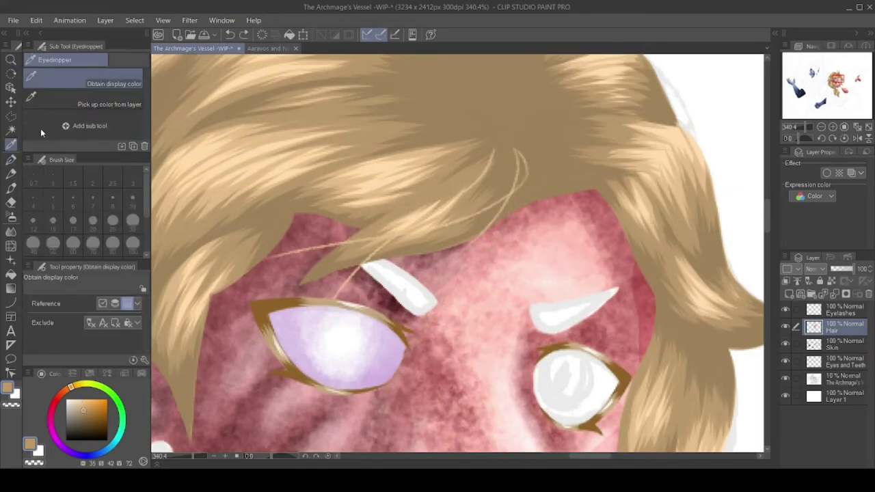
pyautogui.moveTo(454, 300); pyautogui.dragTo(506, 229)
# - Add long, fine light tan and mid-brown strands along the fringe's upper curves, sweeping away from the parting
pyautogui.scroll(-3, 613, 281)
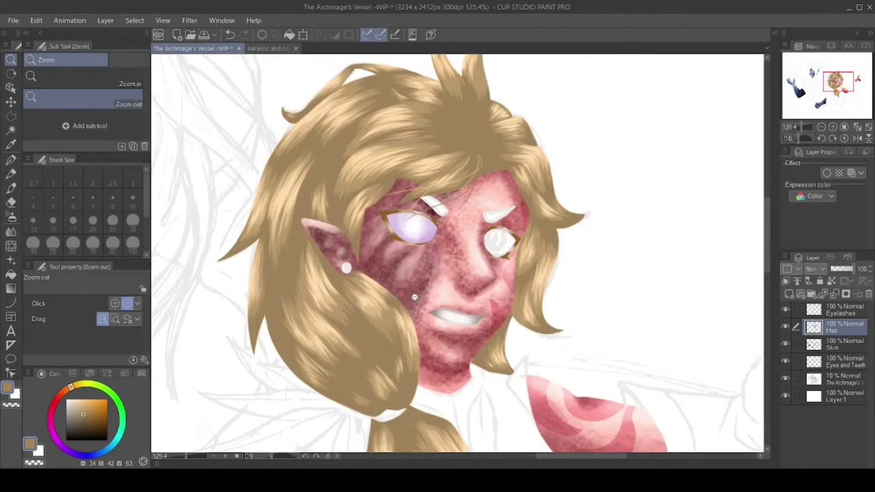
pyautogui.scroll(4, 410, 239)
pyautogui.moveTo(619, 175)
pyautogui.mouseDown()
pyautogui.moveTo(444, 169)
pyautogui.moveTo(259, 255)
pyautogui.mouseUp()
pyautogui.keyDown('alt'); pyautogui.click(333, 270); pyautogui.keyUp('alt')
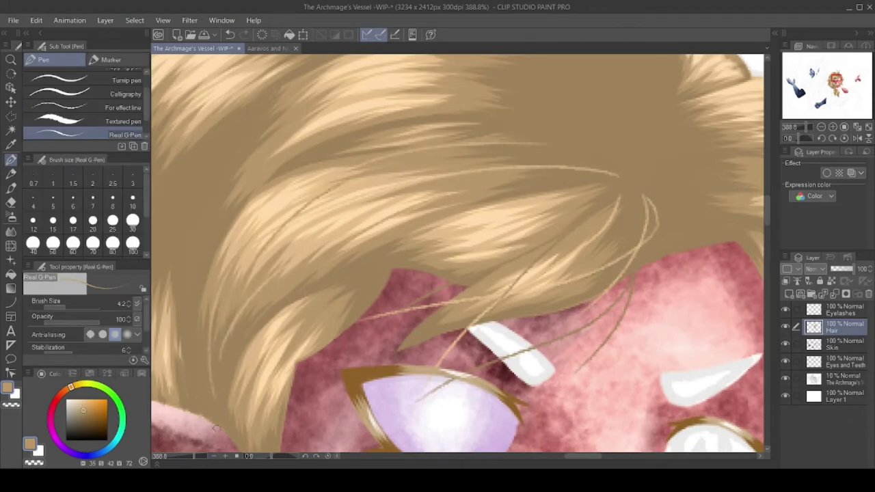
pyautogui.moveTo(547, 166); pyautogui.dragTo(345, 246)
pyautogui.scroll(-3, 472, 218)
pyautogui.scroll(4, 472, 219)
pyautogui.keyDown('alt'); pyautogui.click(467, 215); pyautogui.keyUp('alt')
pyautogui.moveTo(467, 215); pyautogui.dragTo(604, 365)
pyautogui.moveTo(287, 312); pyautogui.dragTo(410, 200)
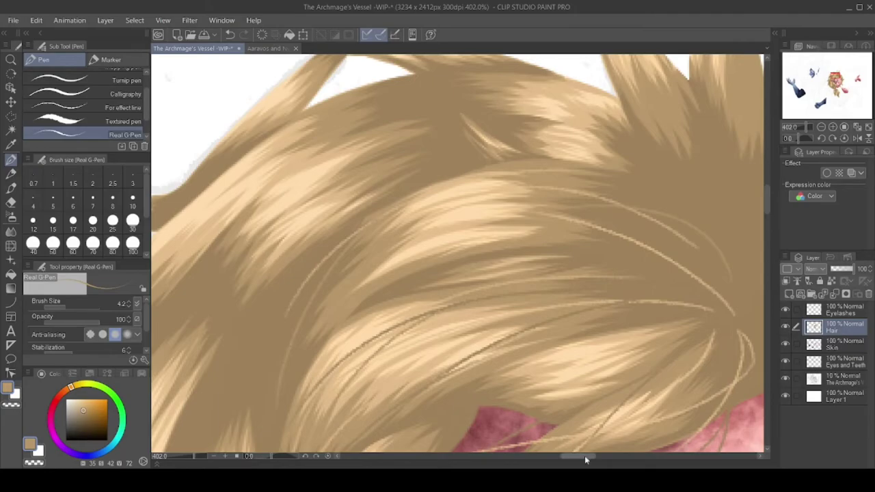
# - Draw fine brown and light tan strands over the fringe's lower lock and the temple beside the pointed ear
pyautogui.scroll(-4, 582, 363)
pyautogui.scroll(3, 582, 363)
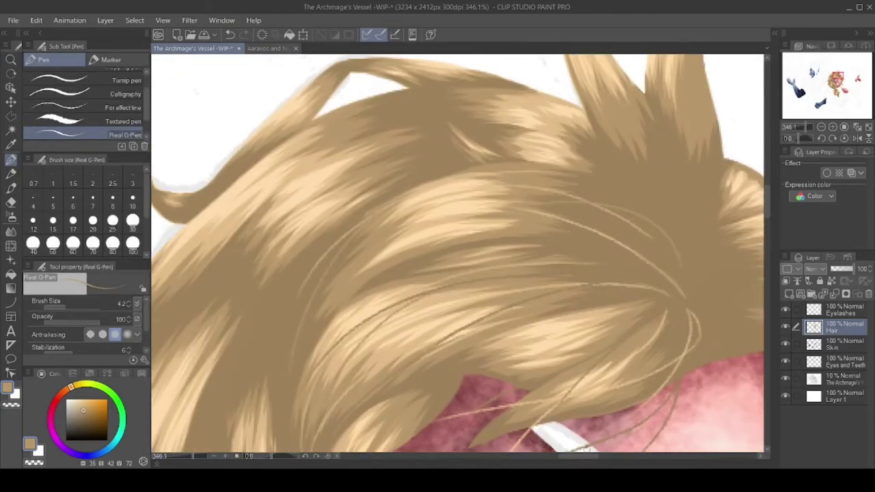
pyautogui.scroll(-4, 452, 266)
pyautogui.scroll(3, 451, 267)
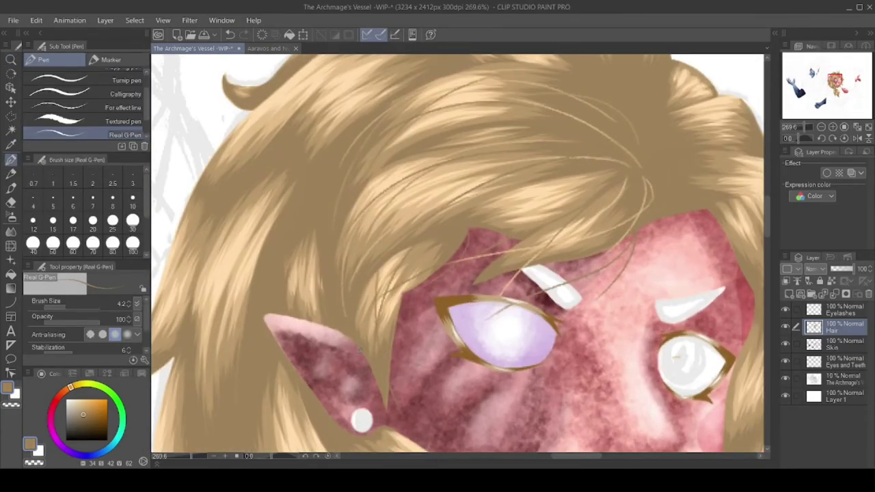
pyautogui.scroll(-1, 519, 165)
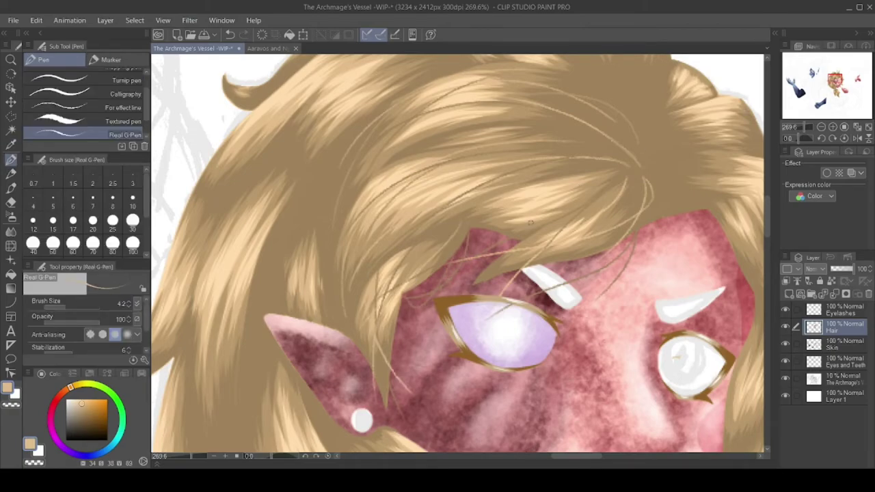
pyautogui.scroll(-3, 415, 220)
pyautogui.scroll(3, 416, 220)
pyautogui.scroll(1, 401, 260)
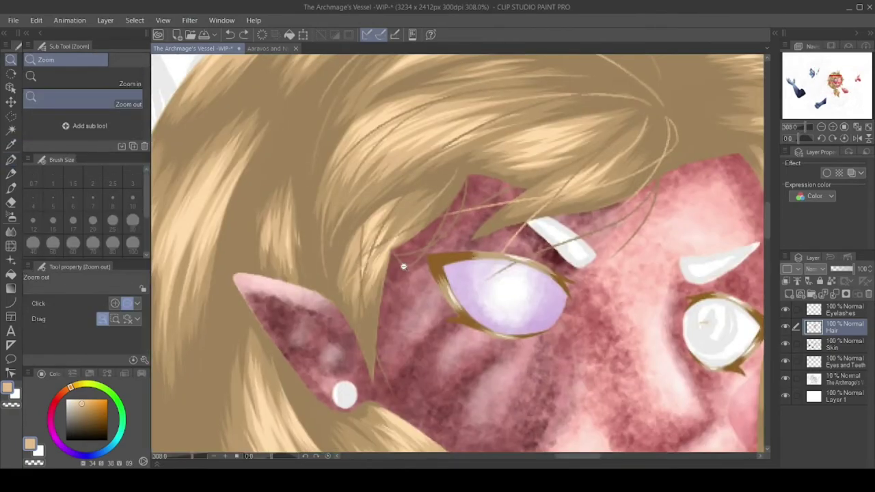
# - Draw tan and brown flyaway hairs curling outward from the crown's right edge, with matching strands inside the hair
pyautogui.scroll(-3, 430, 239)
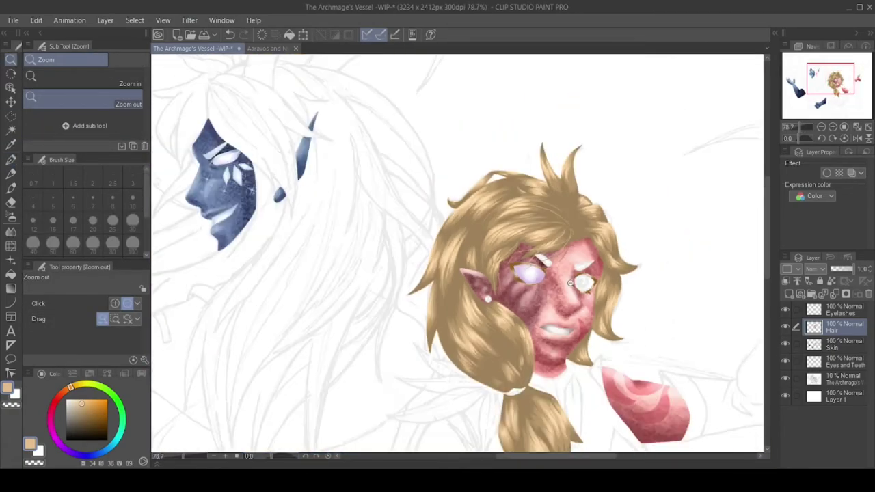
pyautogui.scroll(3, 479, 225)
pyautogui.moveTo(697, 147); pyautogui.dragTo(700, 260)
pyautogui.keyDown('alt'); pyautogui.click(490, 401); pyautogui.keyUp('alt')
pyautogui.moveTo(619, 218); pyautogui.dragTo(666, 127)
pyautogui.moveTo(725, 301); pyautogui.dragTo(752, 353)
pyautogui.scroll(-3, 725, 299)
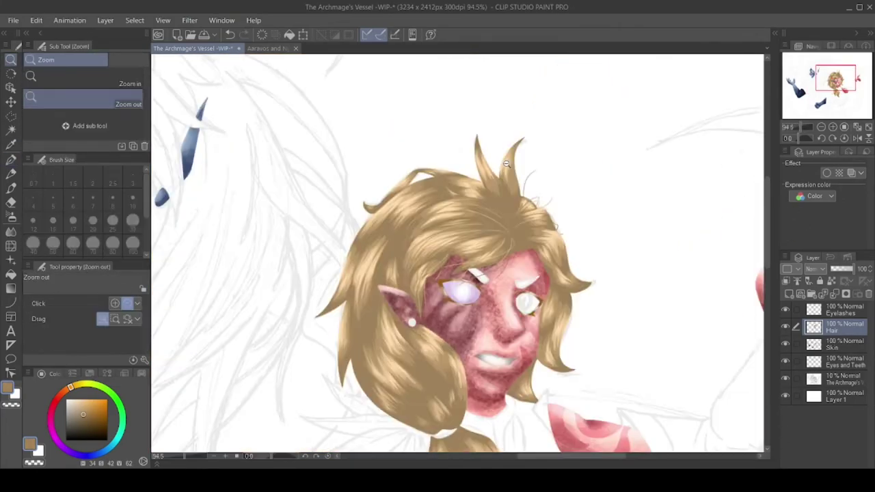
pyautogui.scroll(3, 631, 398)
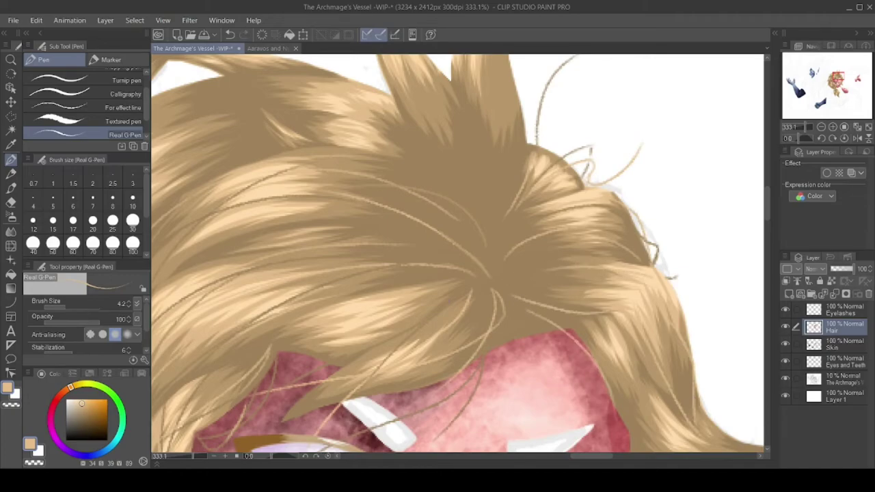
# - Draw light tan and brown strands over the right side of the forehead and the flicked side lock
pyautogui.moveTo(547, 287); pyautogui.dragTo(547, 174)
pyautogui.moveTo(766, 413); pyautogui.dragTo(629, 410)
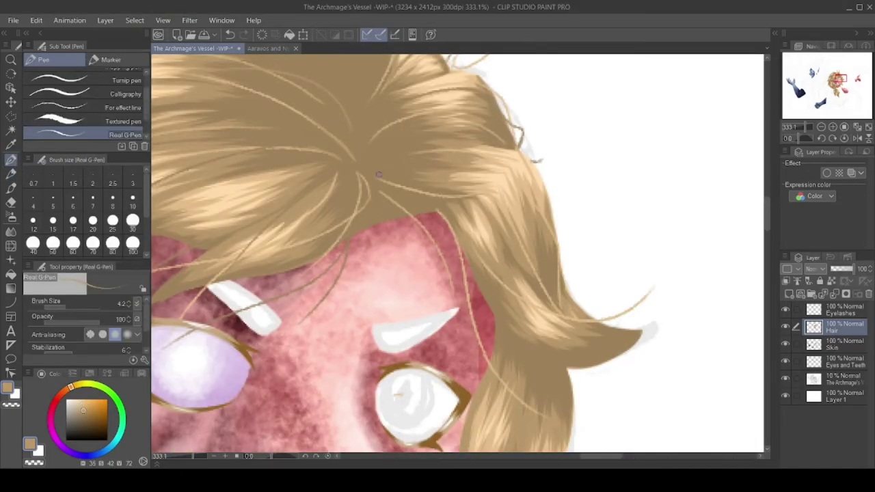
pyautogui.scroll(-5, 393, 158)
pyautogui.scroll(5, 512, 241)
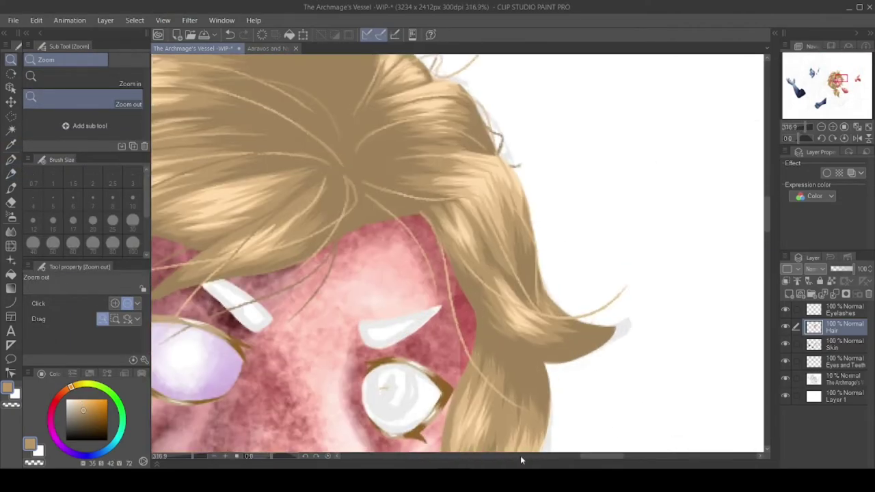
pyautogui.moveTo(535, 246); pyautogui.dragTo(592, 279)
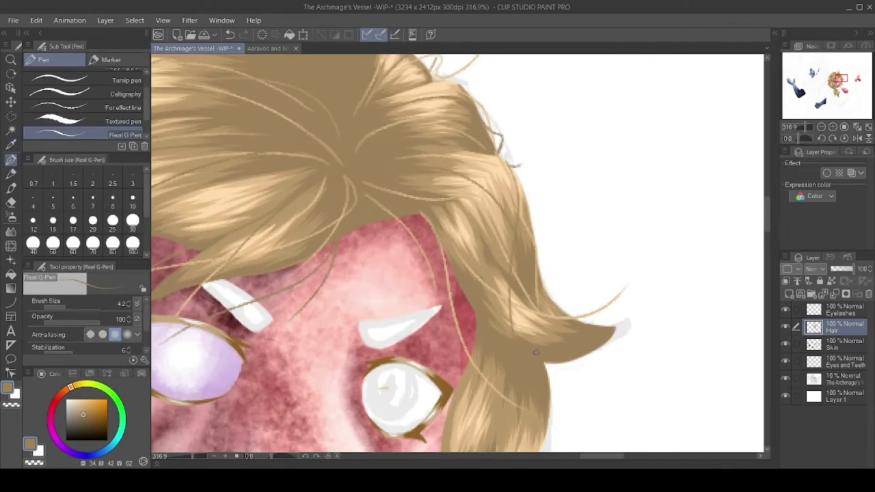
# - Add thin light tan and brown strands to the edges and bases of the two upright tufts on the crown
pyautogui.scroll(-5, 560, 292)
pyautogui.scroll(6, 478, 136)
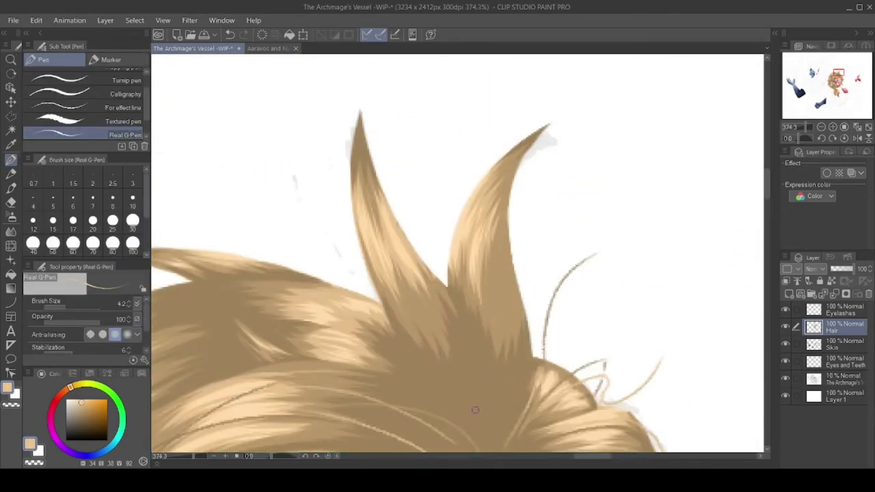
pyautogui.moveTo(512, 213); pyautogui.dragTo(573, 142)
pyautogui.moveTo(469, 174); pyautogui.dragTo(453, 251)
pyautogui.moveTo(525, 323)
pyautogui.mouseDown()
pyautogui.moveTo(524, 203)
pyautogui.moveTo(486, 345)
pyautogui.mouseUp()
pyautogui.scroll(-5, 465, 295)
pyautogui.scroll(5, 622, 143)
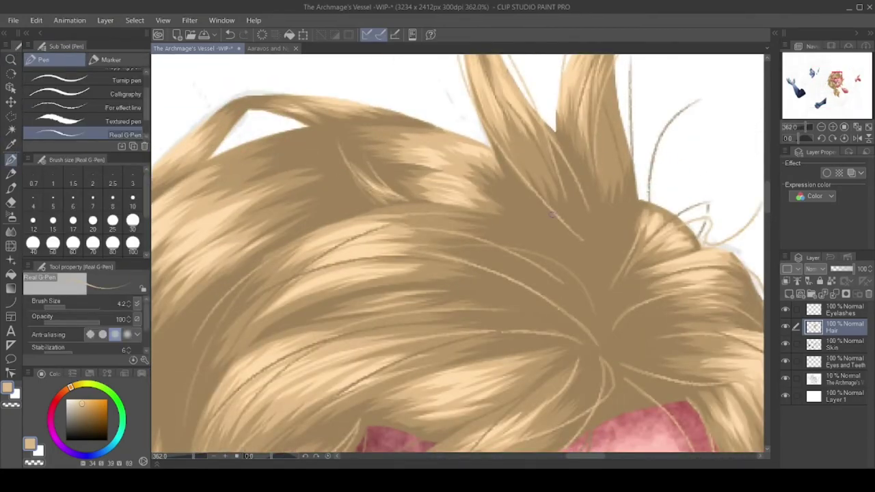
# - Draw long light tan strands down the back of the head above the ear and flyaways around the small curled lock
pyautogui.scroll(-5, 380, 199)
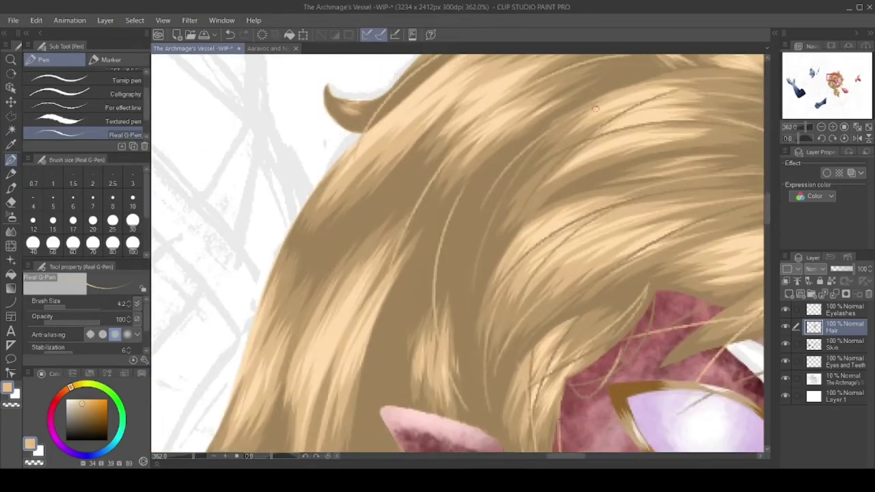
pyautogui.hotkey('ctrl', 'alt', 'space')
pyautogui.click(346, 315)
pyautogui.scroll(5, 412, 217)
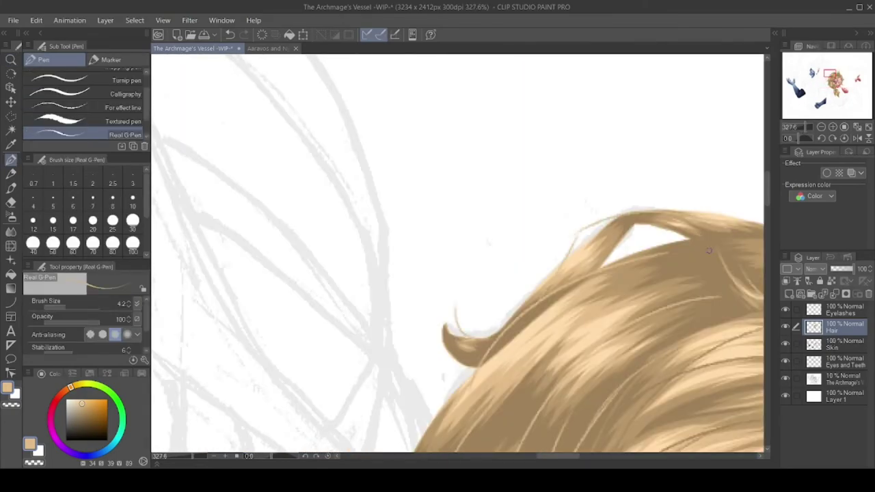
# - Draw light tan and brown strands over the gathered hair below the ear and loose hairs along its outline to the hair tie
pyautogui.scroll(-5, 319, 307)
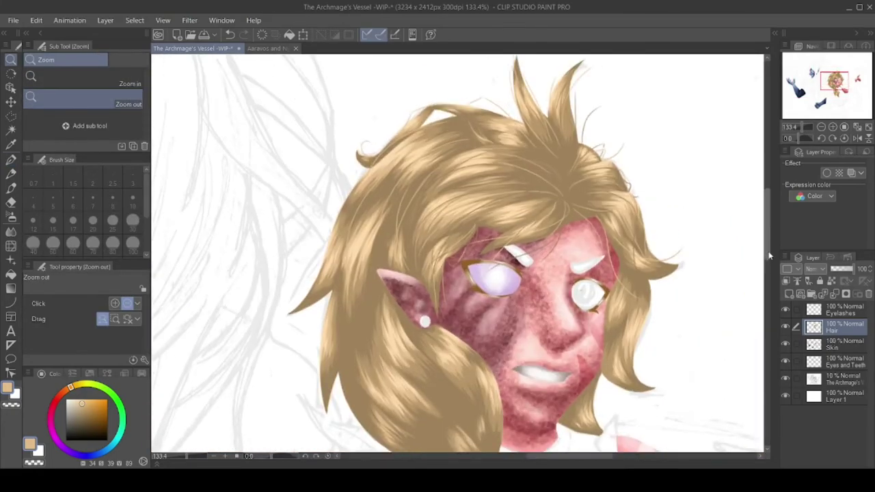
pyautogui.scroll(5, 474, 271)
pyautogui.scroll(-3, 473, 270)
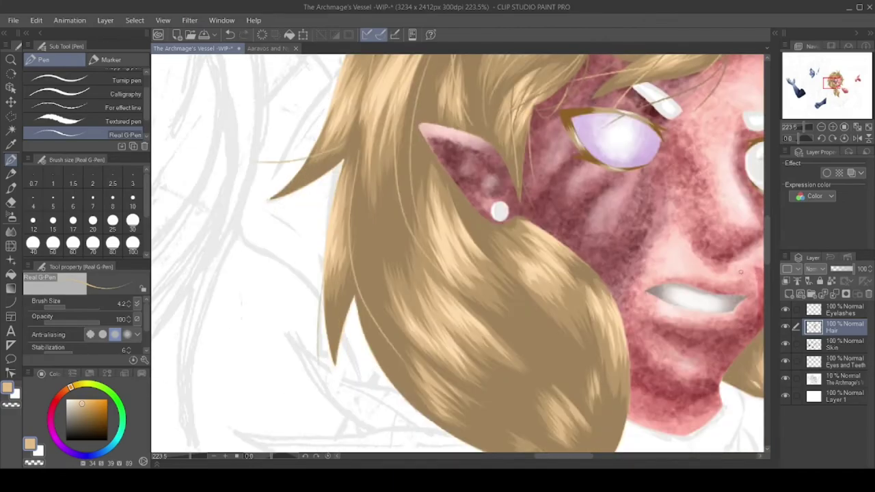
pyautogui.scroll(3, 576, 196)
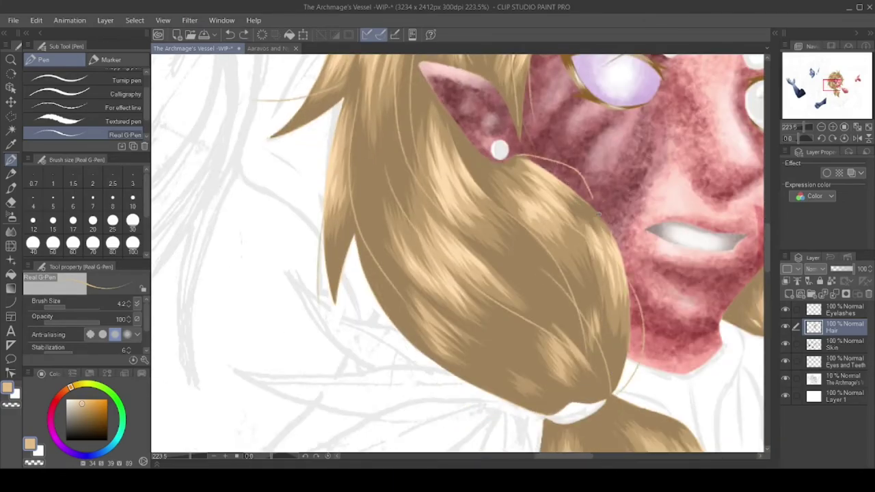
pyautogui.moveTo(370, 289); pyautogui.dragTo(530, 436)
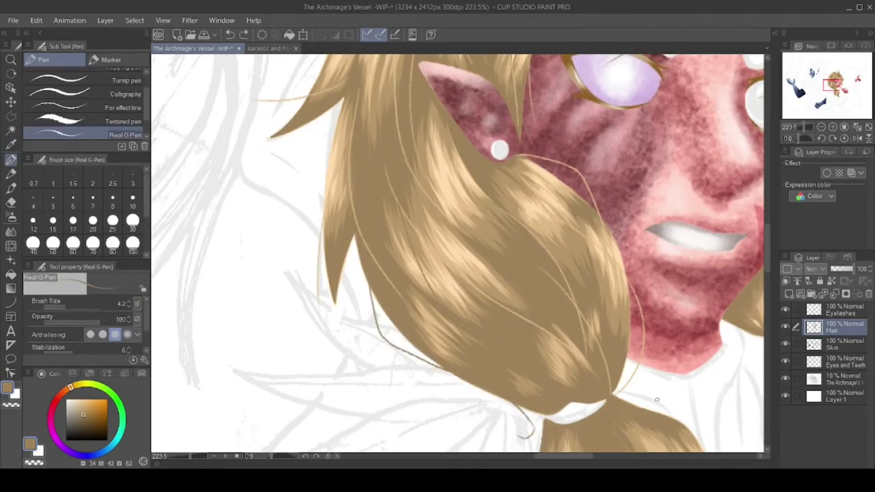
pyautogui.scroll(3, 373, 345)
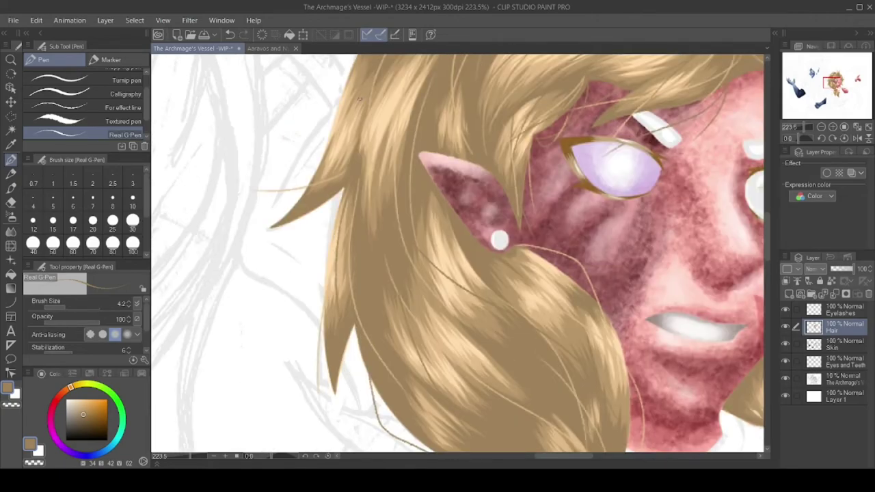
pyautogui.scroll(8, 372, 98)
pyautogui.scroll(-12, 599, 271)
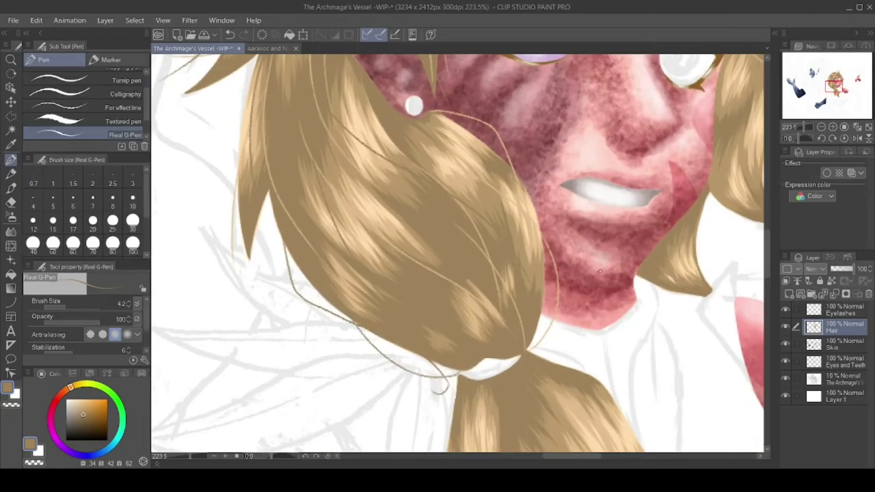
# - Draw brown and light tan flyaways along the right side lock's outer edge and around the lock tips beside the chin
pyautogui.scroll(3, 362, 187)
pyautogui.hscroll(8, 363, 186)
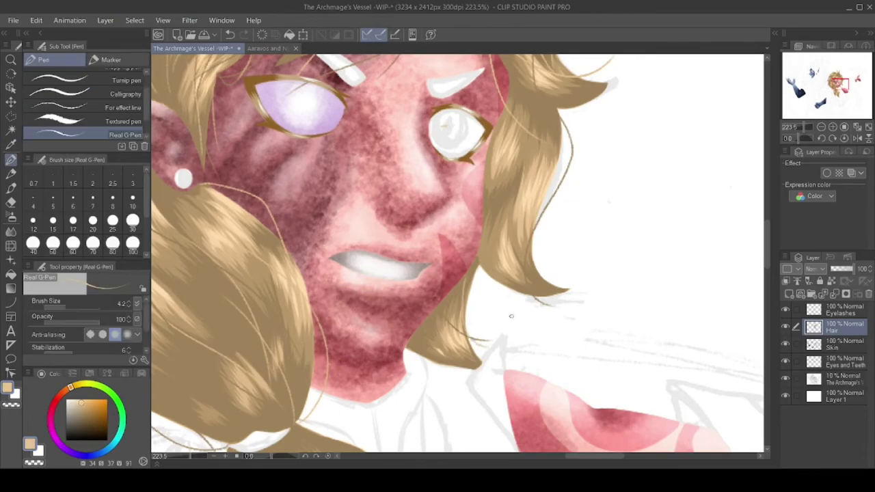
pyautogui.scroll(-6, 628, 213)
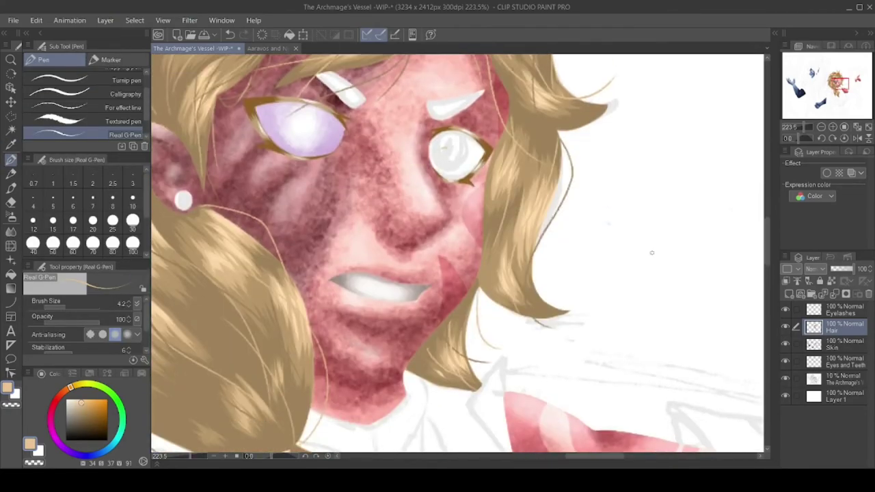
# - Draw thin light tan strands down the ponytail's locks below the hair tie, then undo the last stroke
pyautogui.scroll(5, 633, 308)
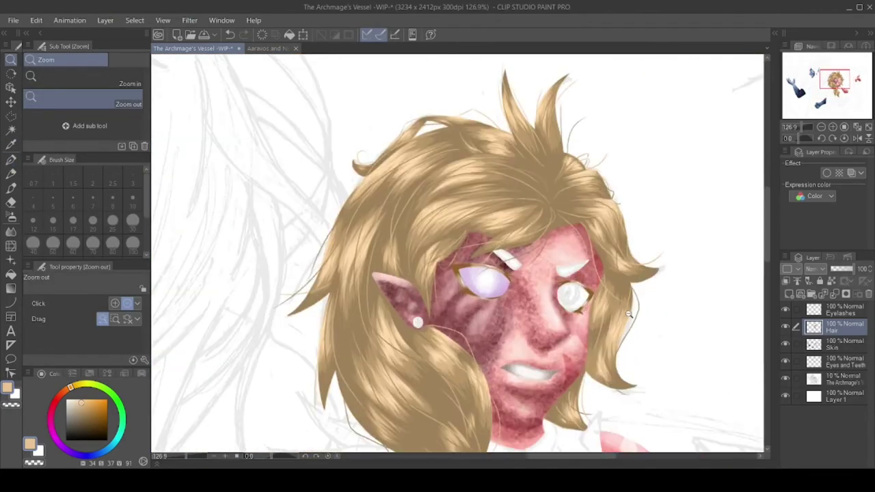
pyautogui.press('p')
pyautogui.moveTo(646, 332); pyautogui.dragTo(632, 232)
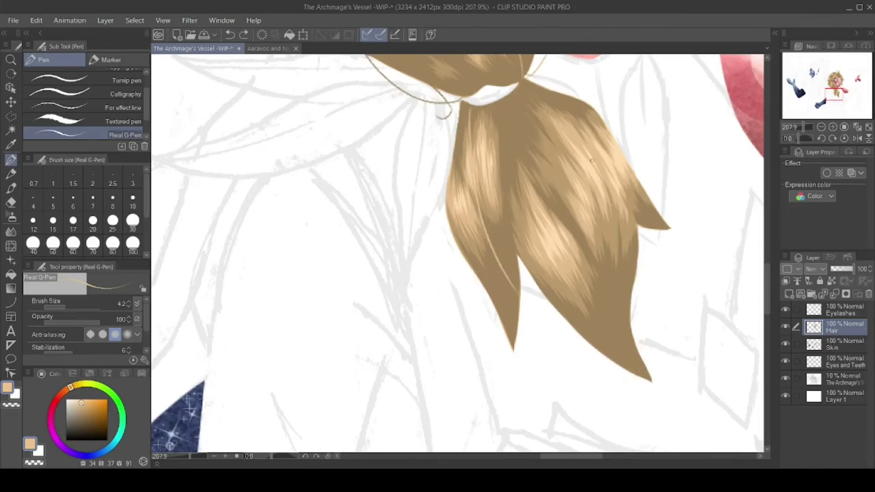
pyautogui.moveTo(587, 162); pyautogui.dragTo(656, 307)
pyautogui.moveTo(592, 129); pyautogui.dragTo(634, 228)
pyautogui.hotkey('ctrl', 'z')
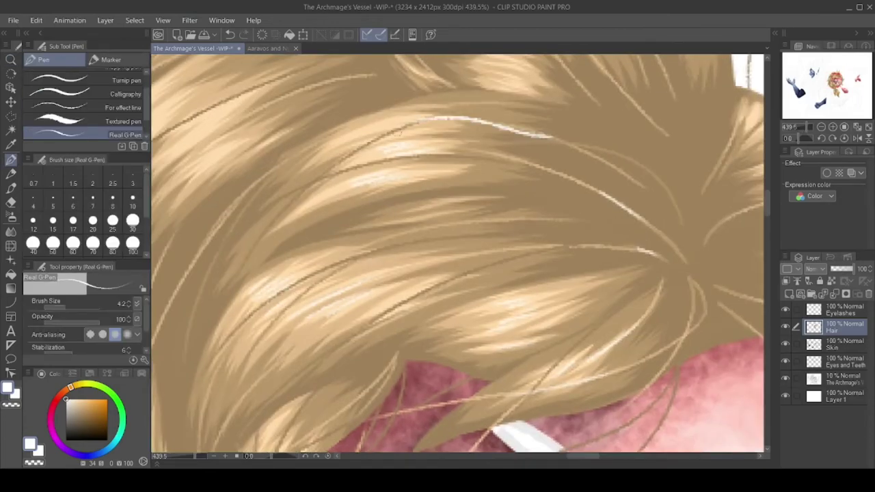
# - Draw thin white highlight strands over the crown and the hair above the ear with the Real G-Pen, undoing the last stroke
pyautogui.moveTo(479, 110); pyautogui.dragTo(390, 114)
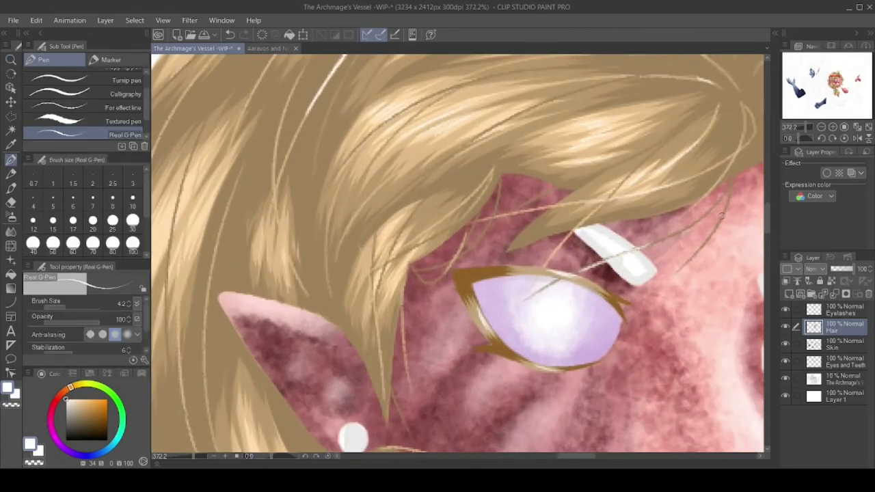
pyautogui.moveTo(380, 384); pyautogui.dragTo(384, 285)
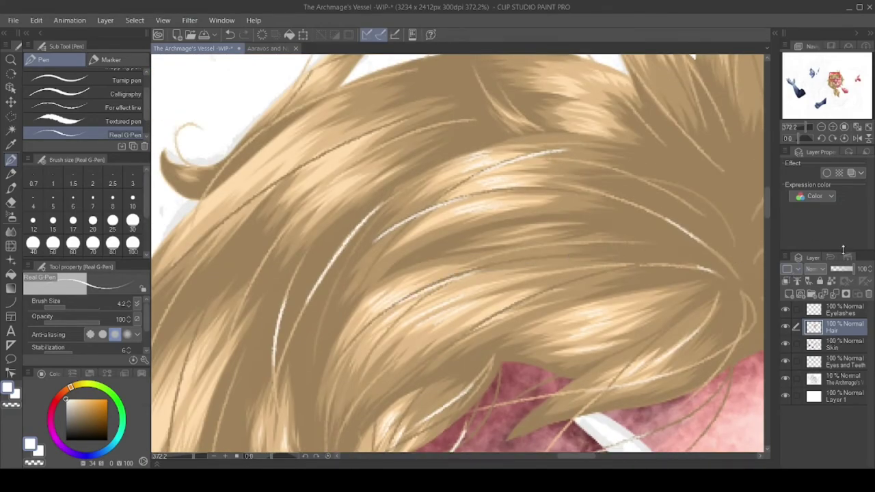
pyautogui.hotkey('ctrl', 'z')
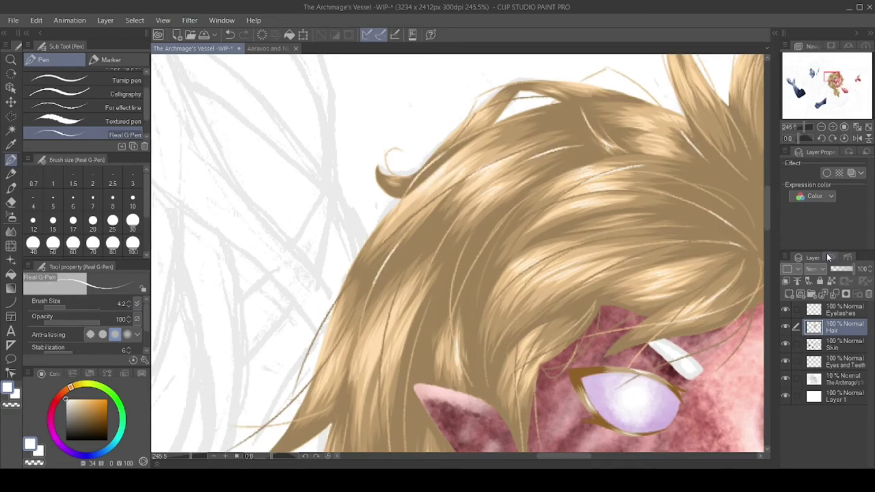
# - Draw thin white strands at the base of the upright tufts, around the hair part and along the side lock beside the white eye
pyautogui.scroll(3, 757, 181)
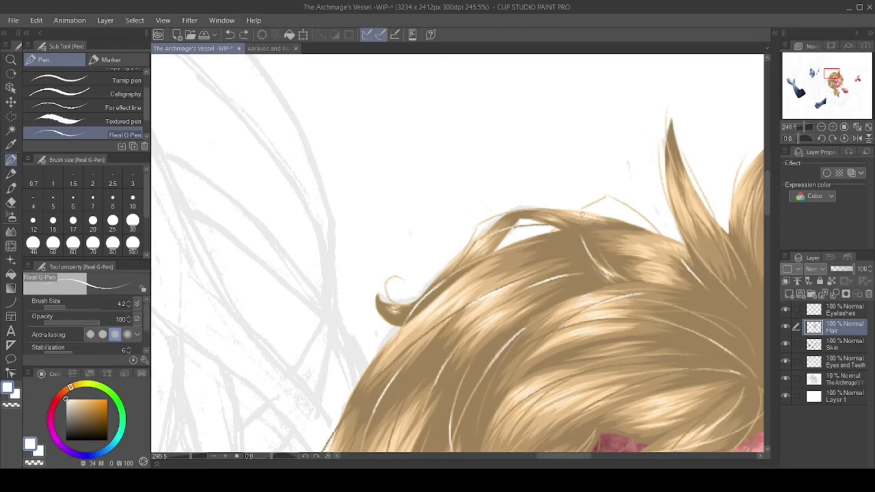
pyautogui.hscroll(5, 458, 253)
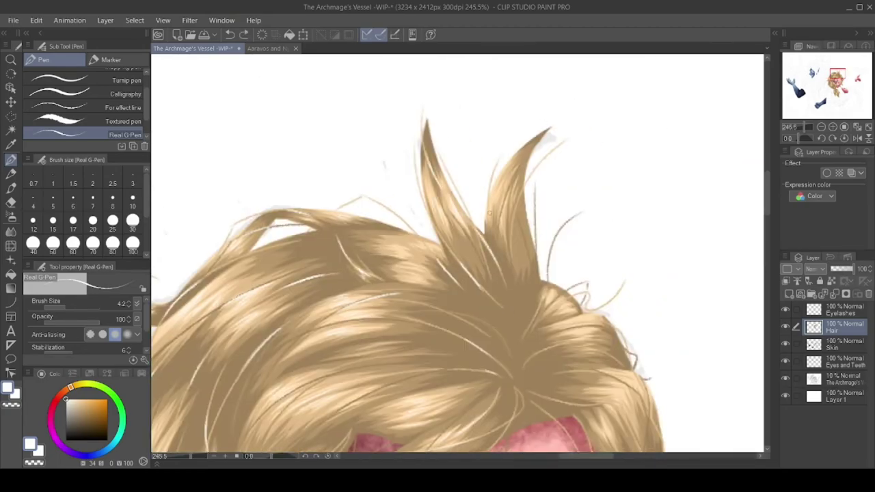
pyautogui.scroll(-3, 622, 189)
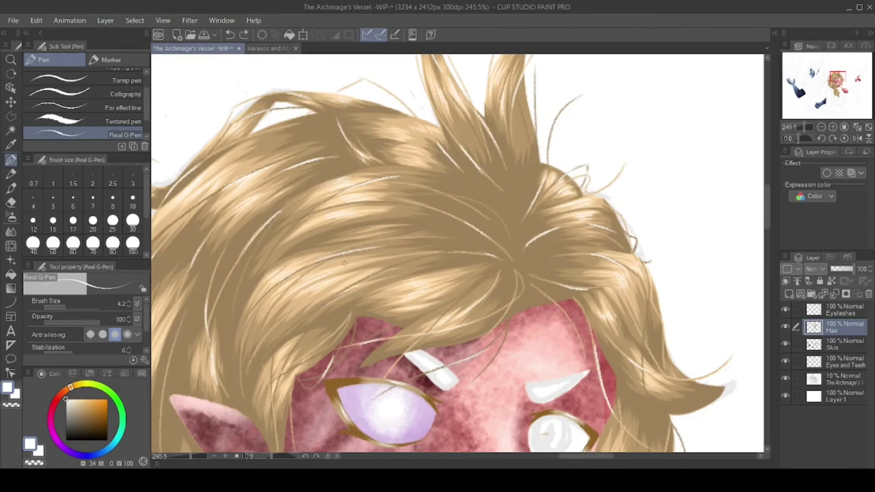
pyautogui.scroll(-3, 653, 156)
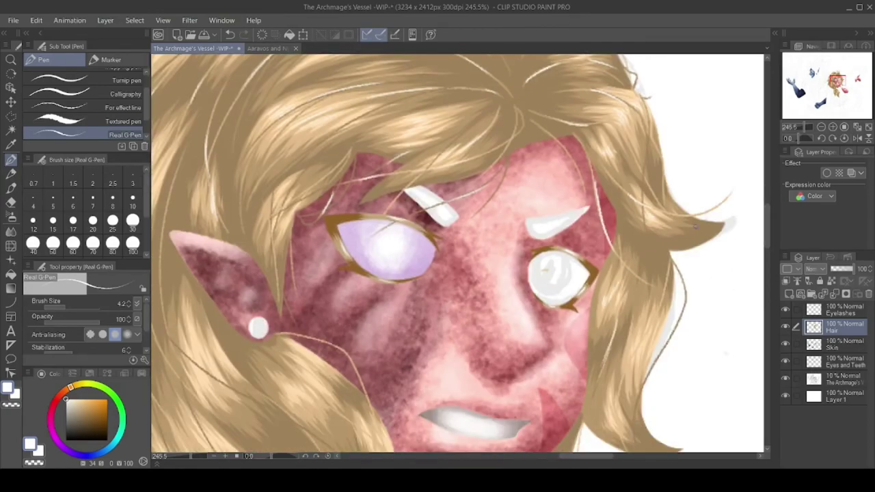
pyautogui.scroll(-2, 615, 322)
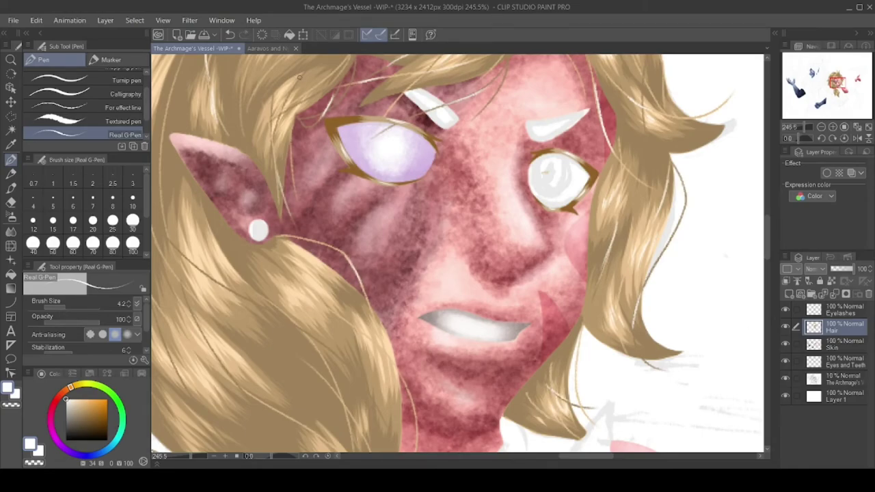
# - Draw thin white strands over the gathered hair below the ear, behind the ear and along the loose hair by the cheek
pyautogui.scroll(-2, 414, 292)
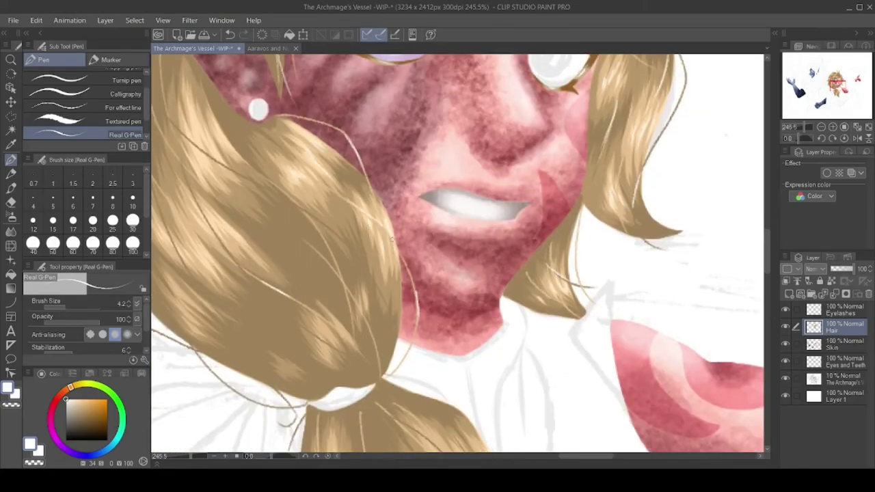
pyautogui.hscroll(-3, 386, 152)
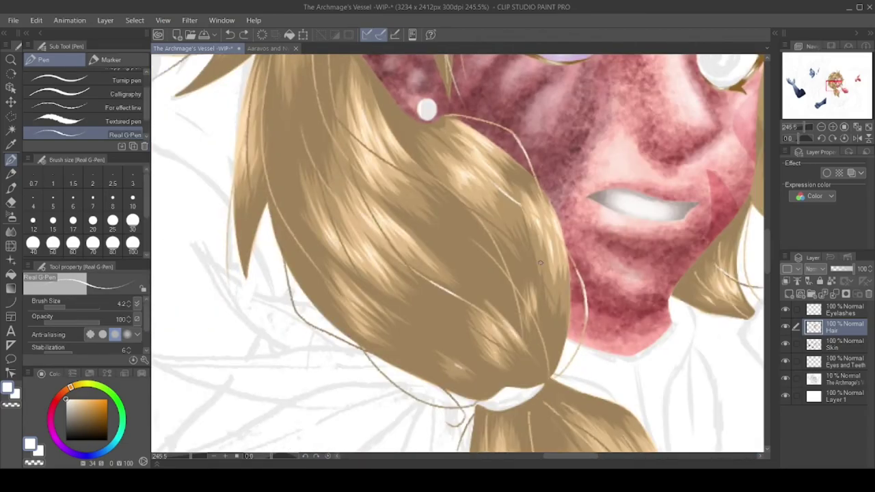
pyautogui.scroll(1, 326, 140)
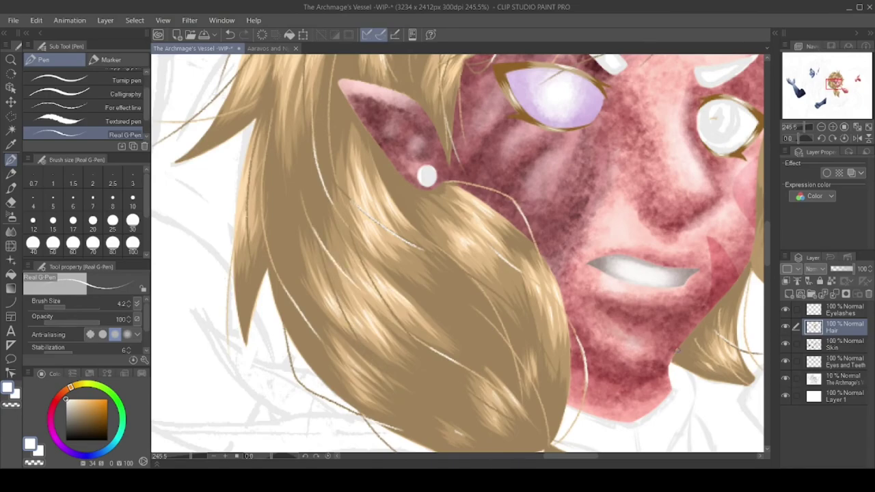
pyautogui.scroll(3, 298, 204)
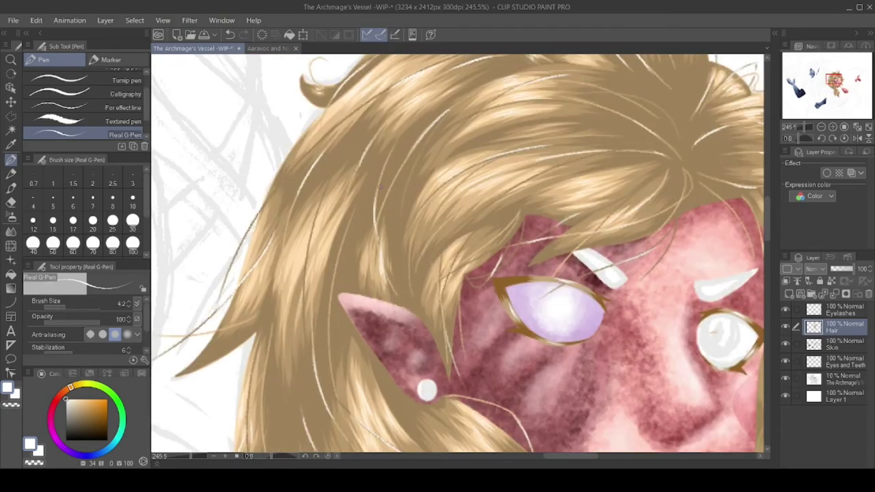
pyautogui.scroll(-6, 655, 235)
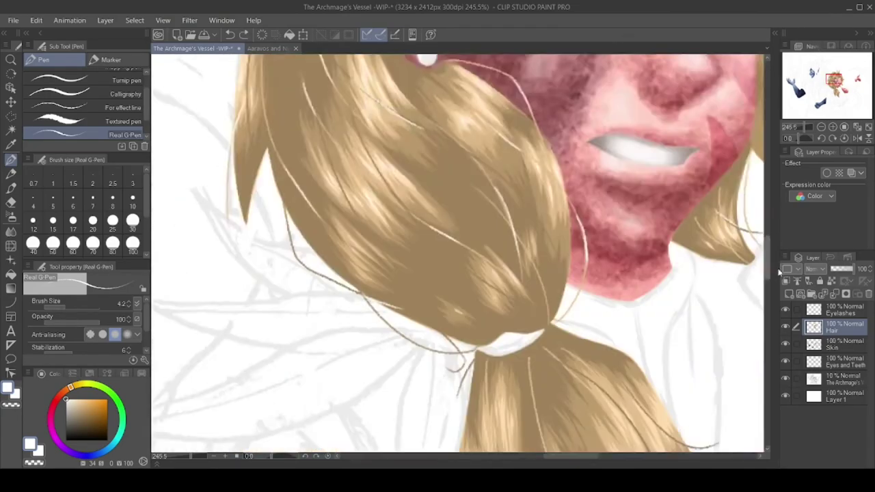
# - Undo the last strokes and draw thin white strands down the ponytail's locks below the hair tie
pyautogui.hotkey('ctrl', 'z')
pyautogui.hotkey('ctrl', 'z')
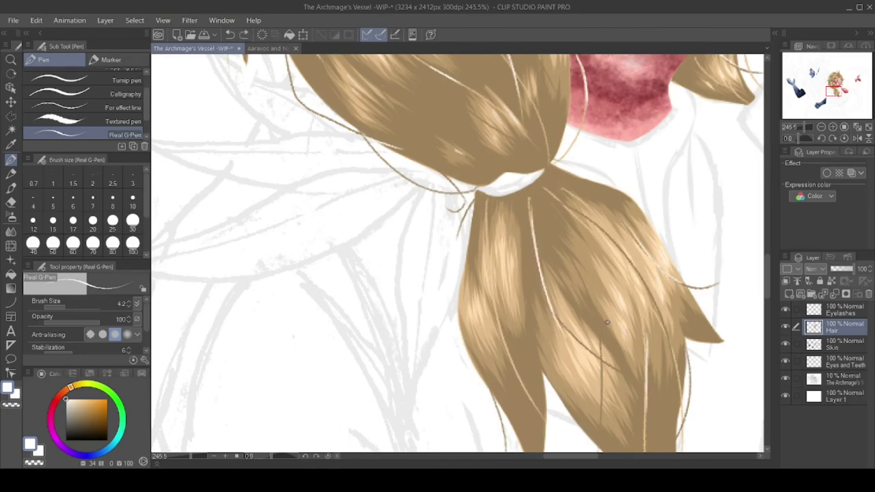
pyautogui.hotkey('ctrl', 'z')
pyautogui.moveTo(571, 262); pyautogui.dragTo(601, 346)
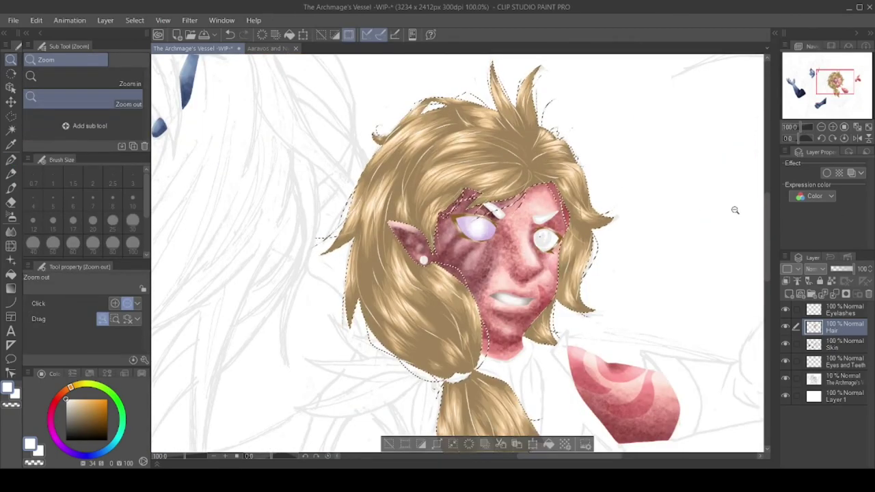
# - Set the light tan Watery ink brush to size 161.5, opacity 66, density 100 and Multiply blending, keeping the hair selection active
pyautogui.press('b')
pyautogui.press('b')
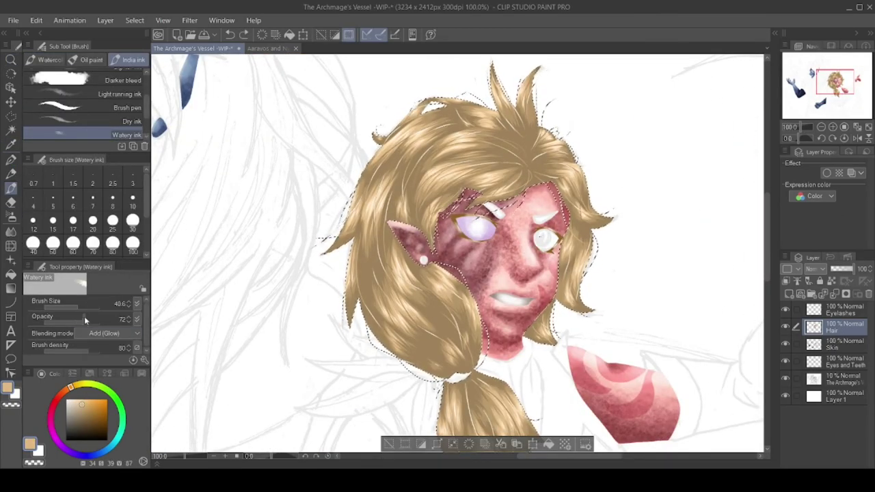
pyautogui.hotkey('ctrl', 'd')
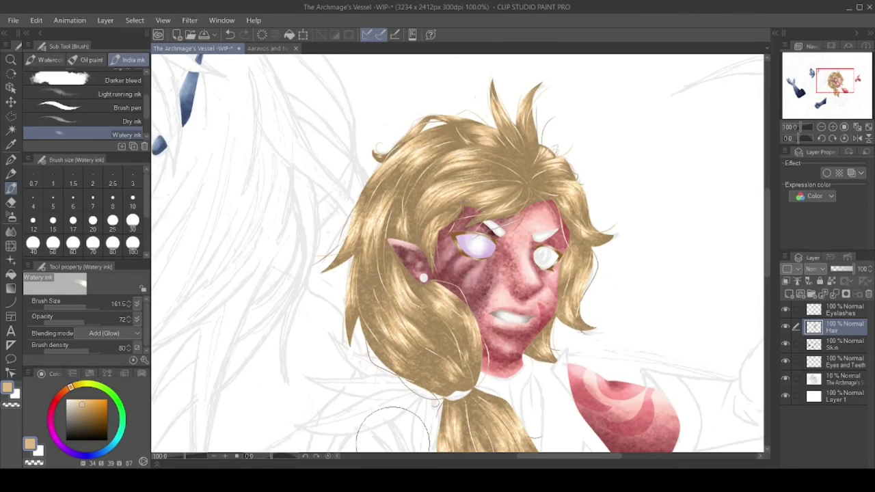
pyautogui.hotkey('ctrl', 'z')
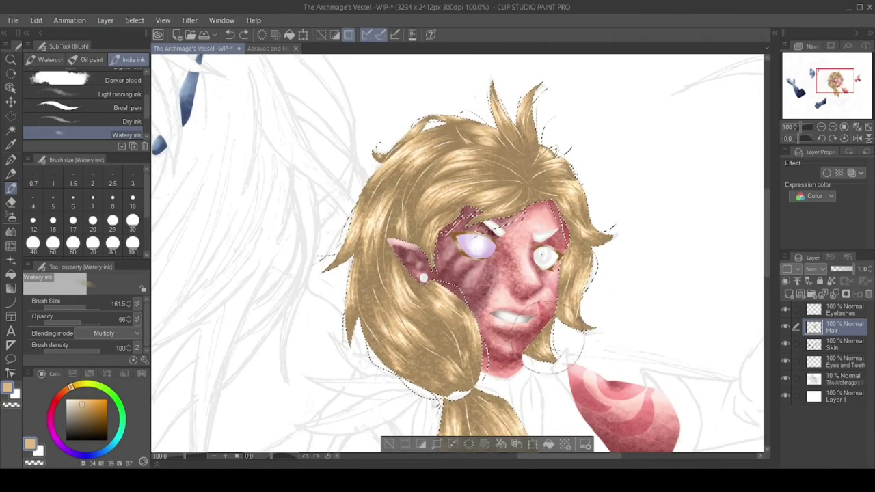